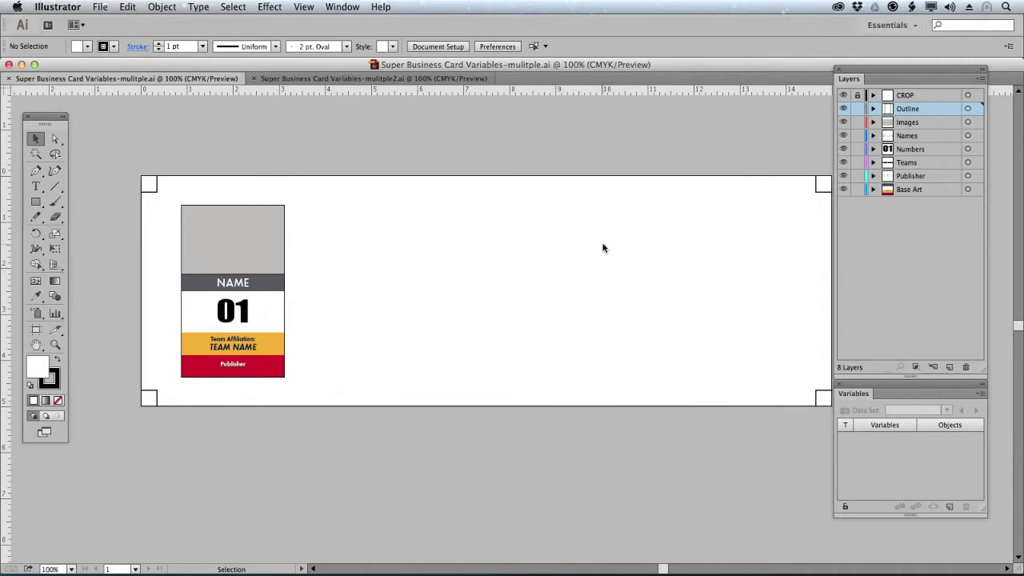
Step: Step through the data sets of the finished Super Business Card Variables-mulitple2.ai document and return to the single-card document
{"action": "key", "text": "super+grave"}
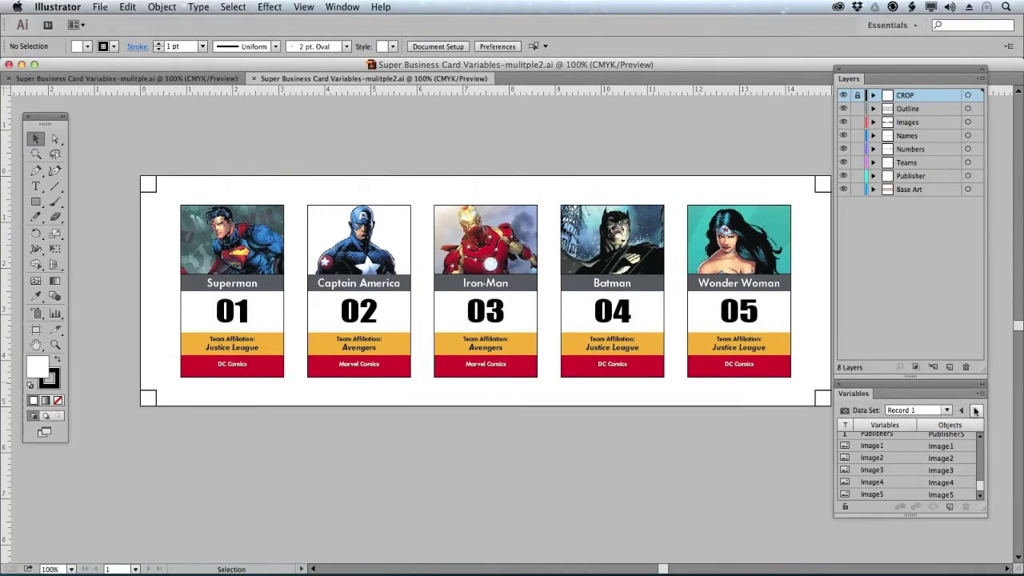
{"action": "left_click", "coordinate": [975, 410]}
{"action": "left_click", "coordinate": [975, 411]}
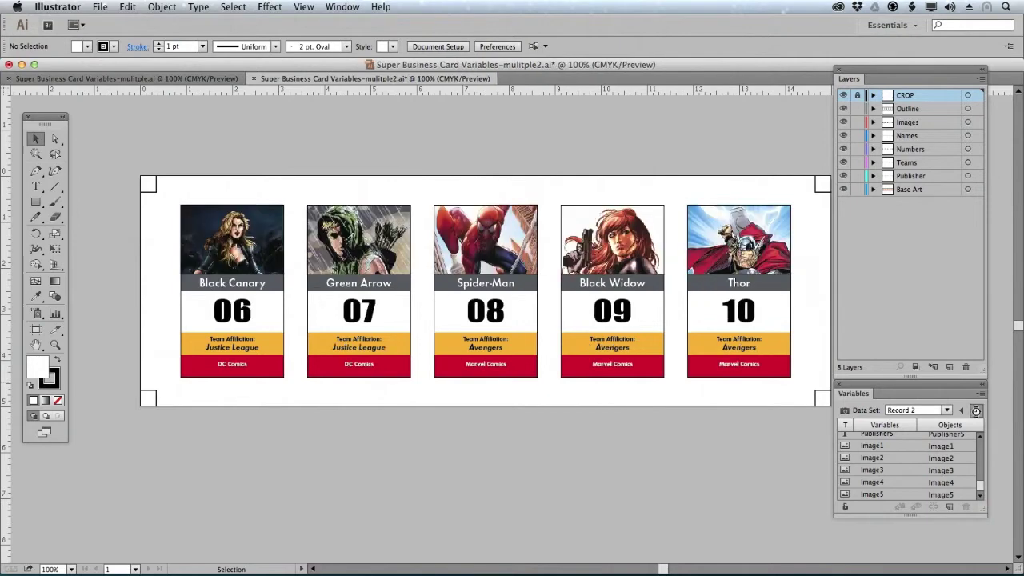
{"action": "left_click", "coordinate": [976, 410]}
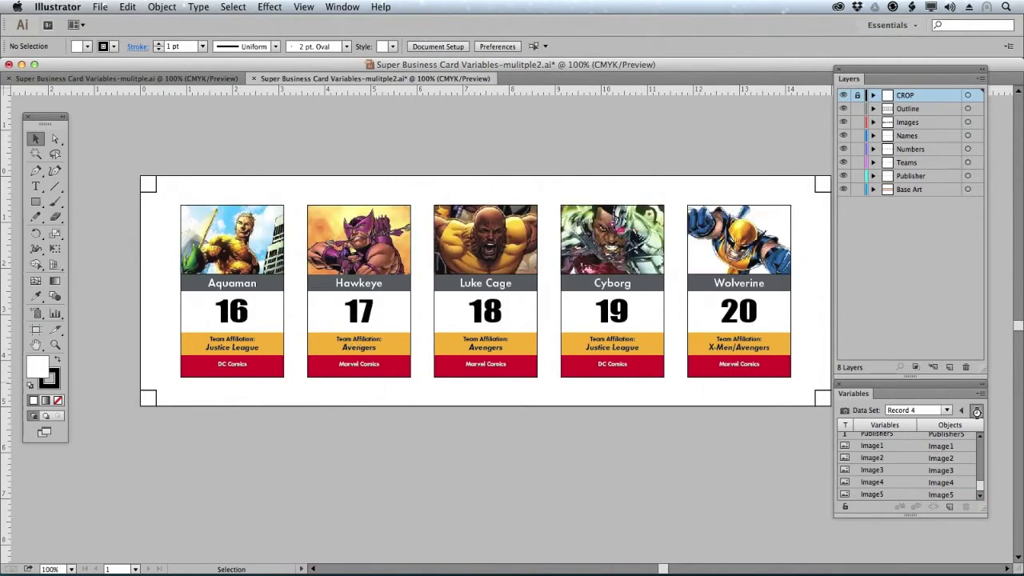
{"action": "left_click", "coordinate": [975, 410]}
{"action": "left_click", "coordinate": [976, 411]}
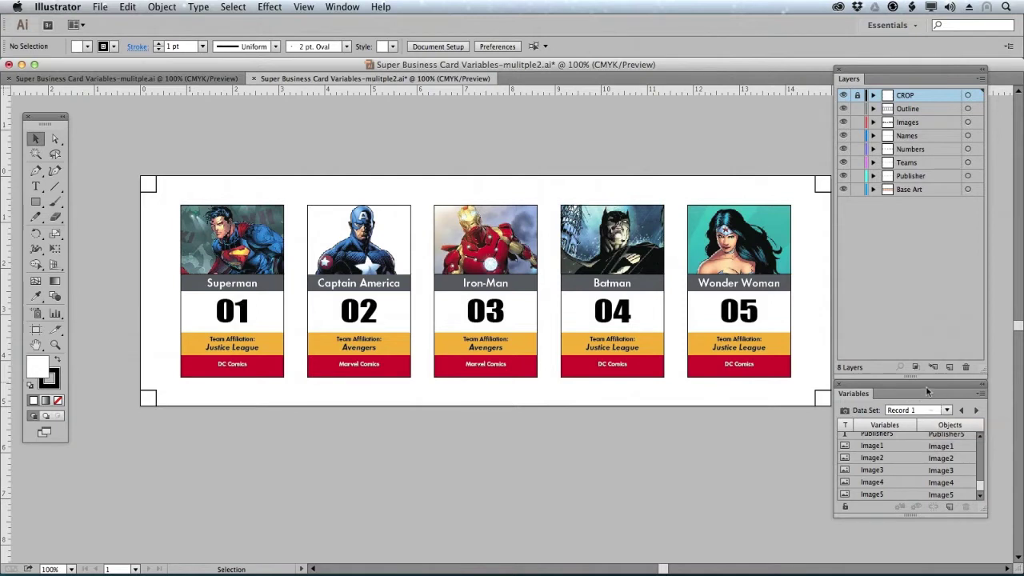
{"action": "key", "text": "super"}
{"action": "key", "text": "super+grave"}
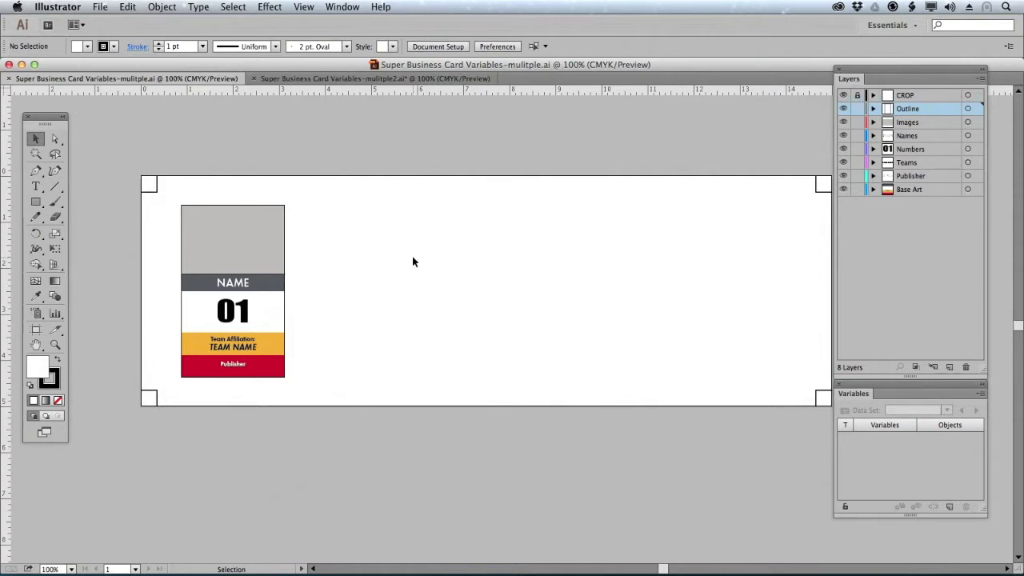
Step: Switch to the workflow outline slide and on to Chrome with the Variable Importer repository on GitHub
{"action": "key", "text": "super"}
{"action": "key", "text": "super+Tab"}
{"action": "key", "text": "super+Tab"}
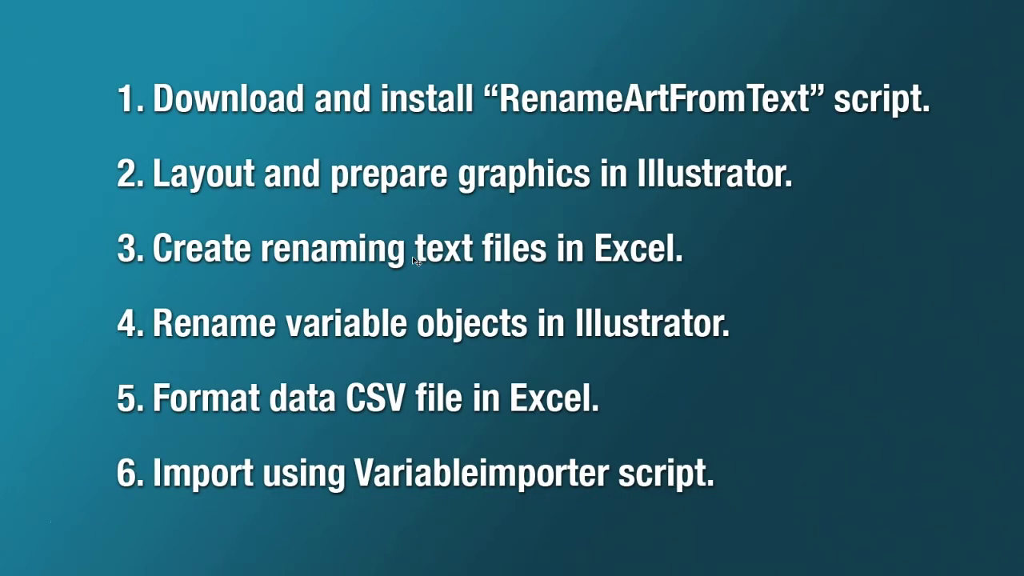
{"action": "key", "text": "super+Tab"}
{"action": "key", "text": "super+Tab"}
{"action": "key", "text": "super+Tab"}
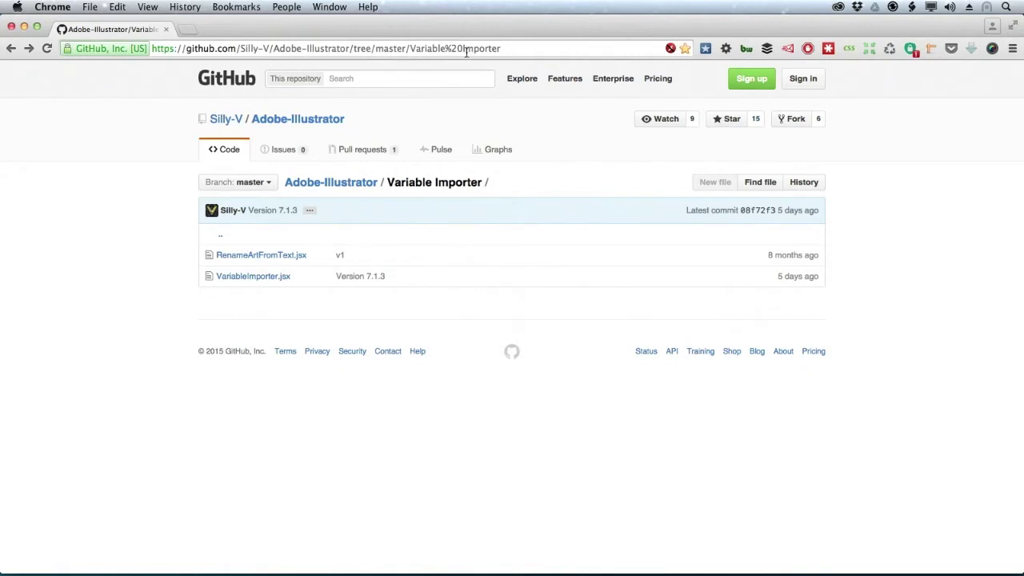
Step: Highlight the full web address of the Variable Importer repository and clear the highlight again
{"action": "left_click", "coordinate": [539, 48]}
{"action": "key", "text": "alt+shift+Left"}
{"action": "key", "text": "alt+shift+Right"}
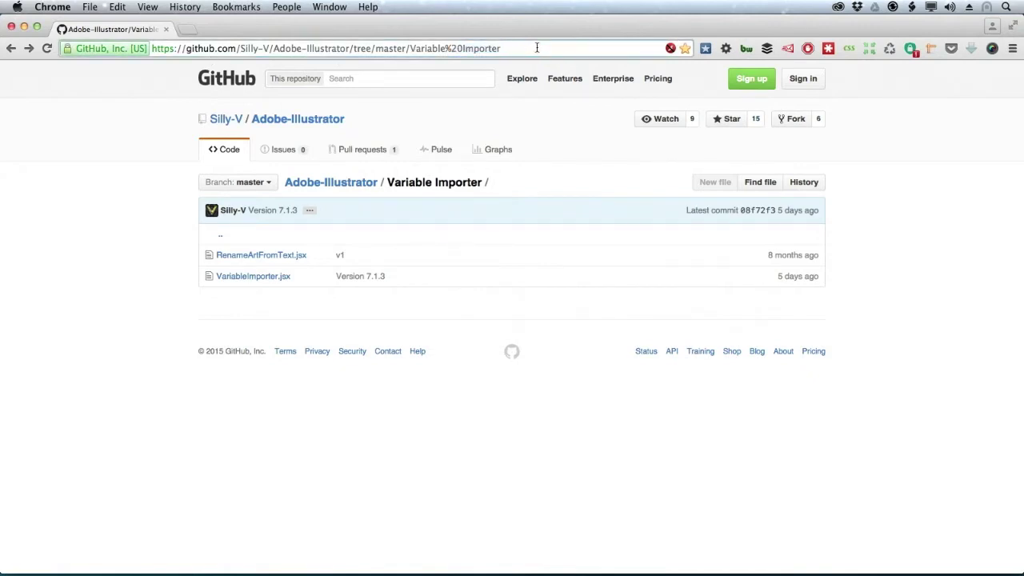
{"action": "key", "text": "super+shift+Left"}
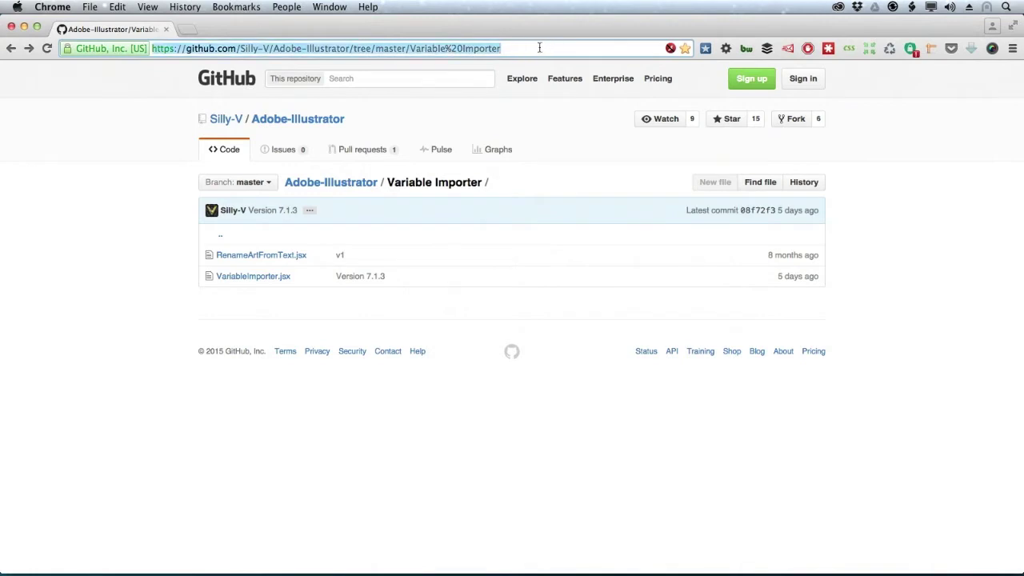
{"action": "key", "text": "Right"}
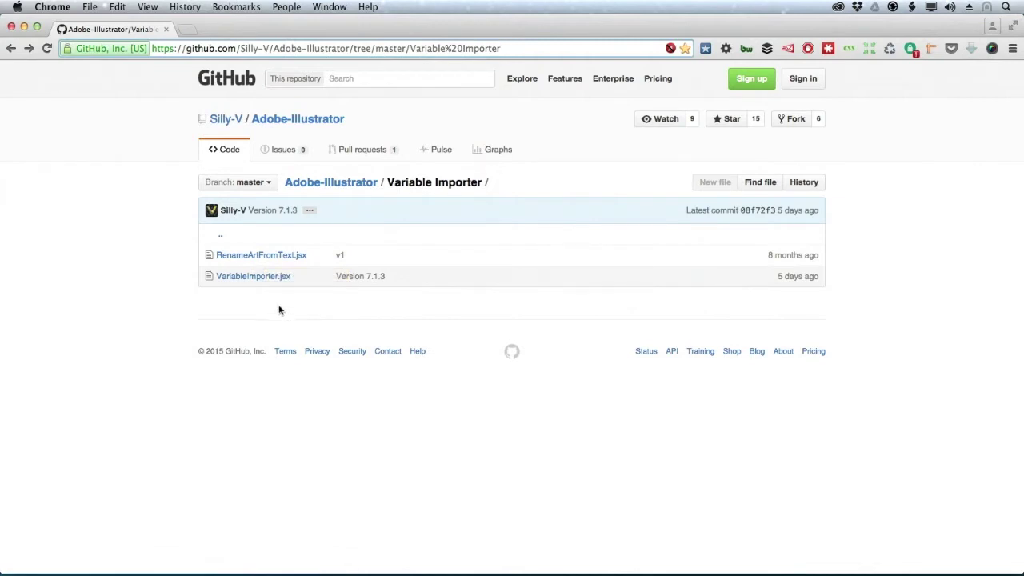
Step: Open the RenameArtFromText.jsx script from the repository and show its raw source
{"action": "left_click", "coordinate": [261, 256]}
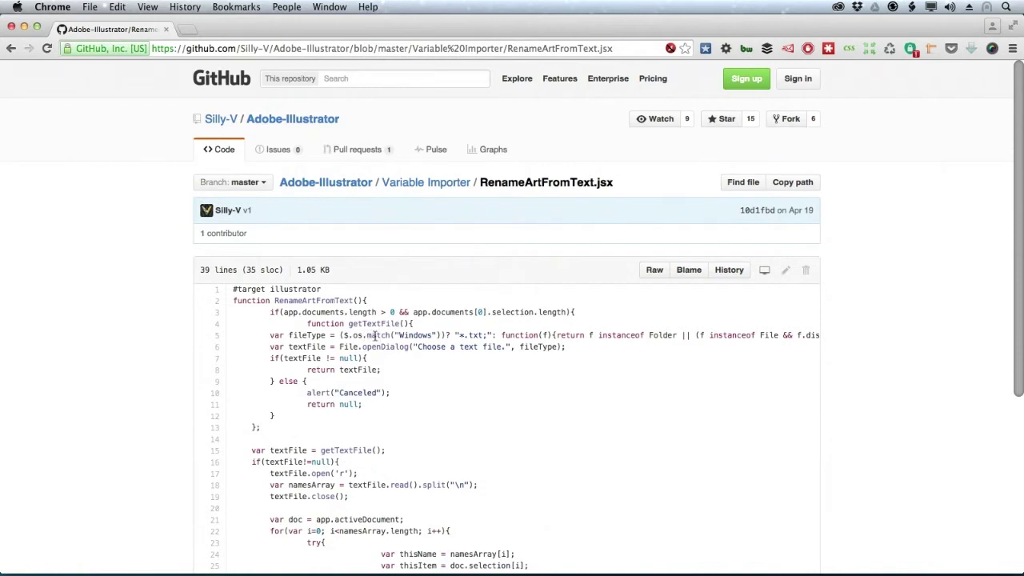
{"action": "left_click", "coordinate": [654, 272]}
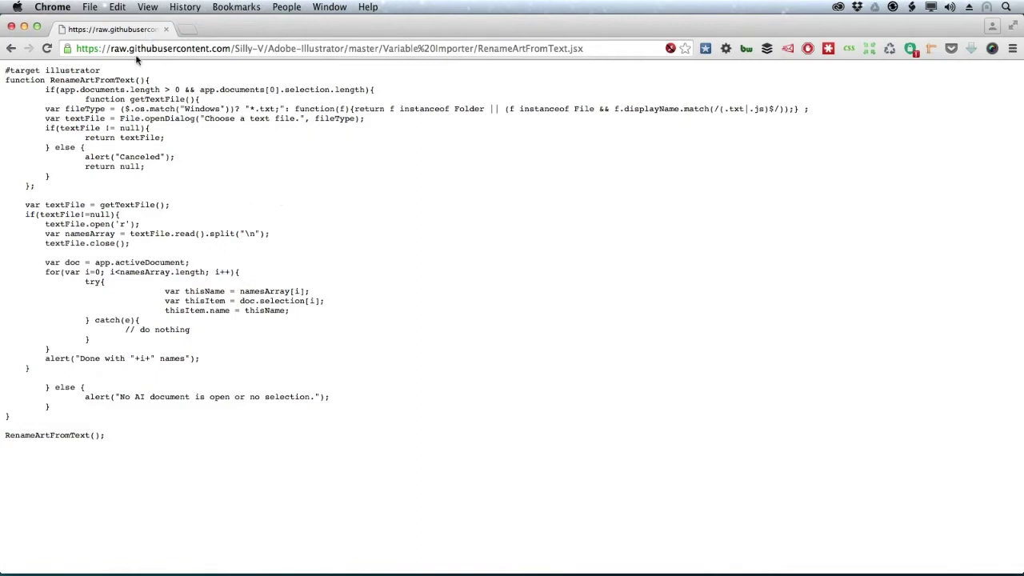
Step: Try to save the raw page as RenameArtFromText.jsx, without the .txt ending, in Adobe Illustrator CC 2014's Presets > en_US > Scripts folder
{"action": "left_click", "coordinate": [89, 7]}
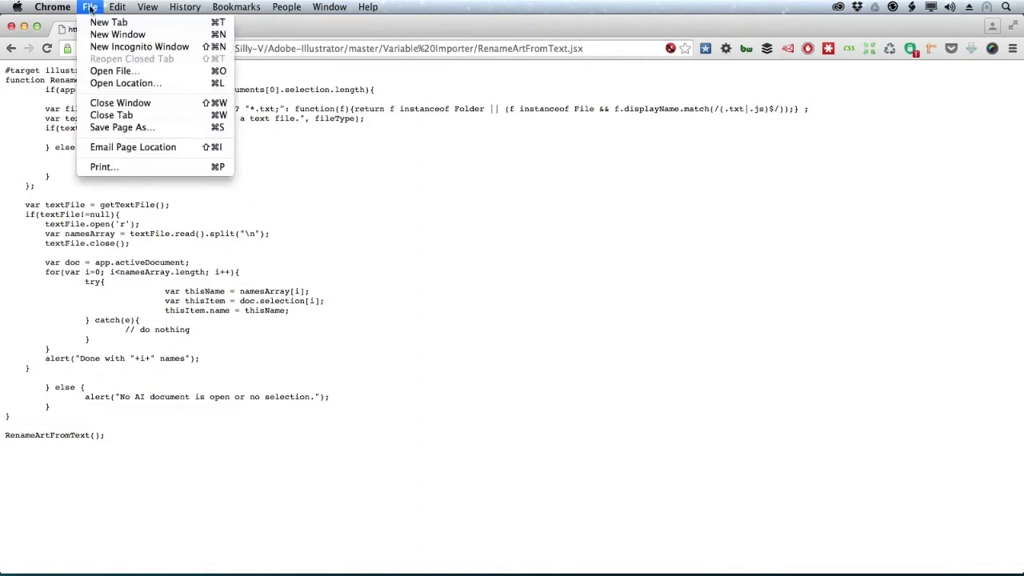
{"action": "left_click", "coordinate": [141, 128]}
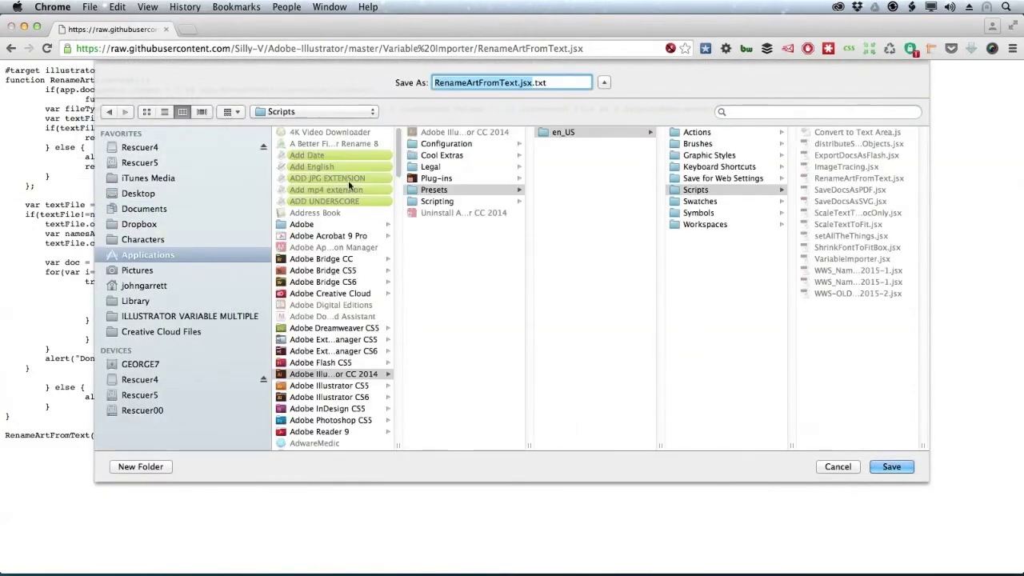
{"action": "left_click", "coordinate": [554, 83]}
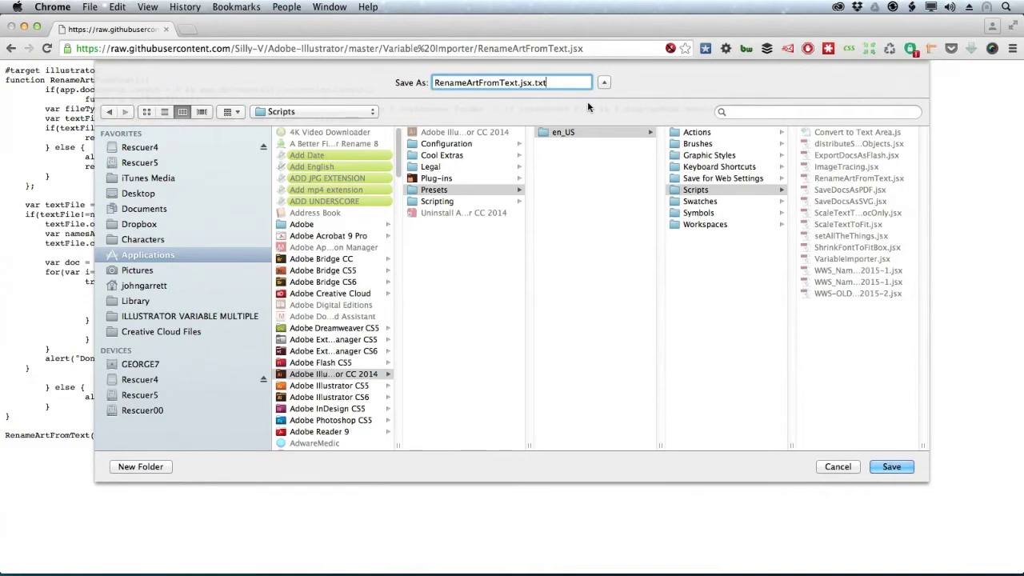
{"action": "key", "text": "BackSpace"}
{"action": "key", "text": "BackSpace"}
{"action": "left_click", "coordinate": [339, 374]}
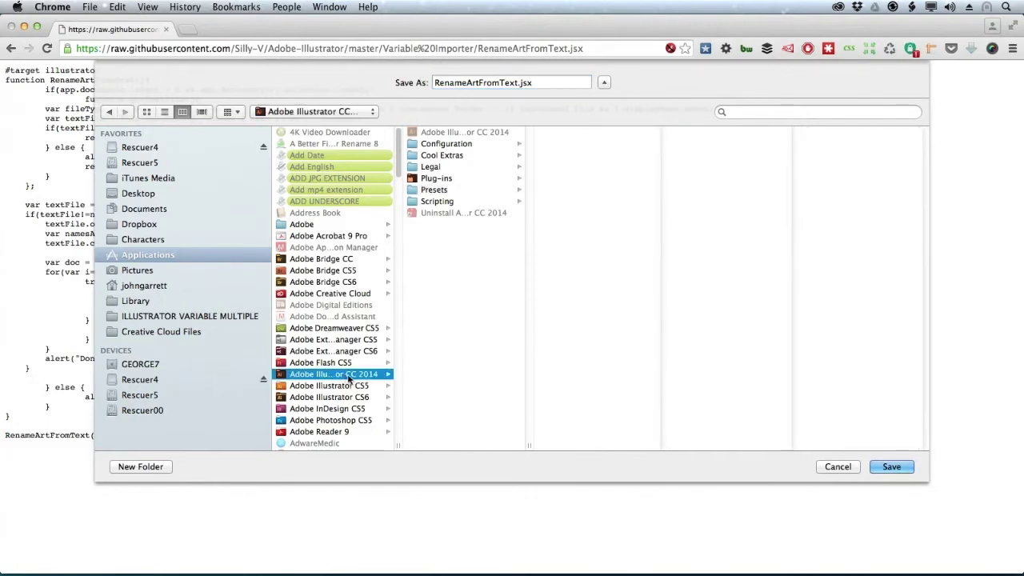
{"action": "left_click", "coordinate": [448, 192]}
{"action": "left_click", "coordinate": [565, 132]}
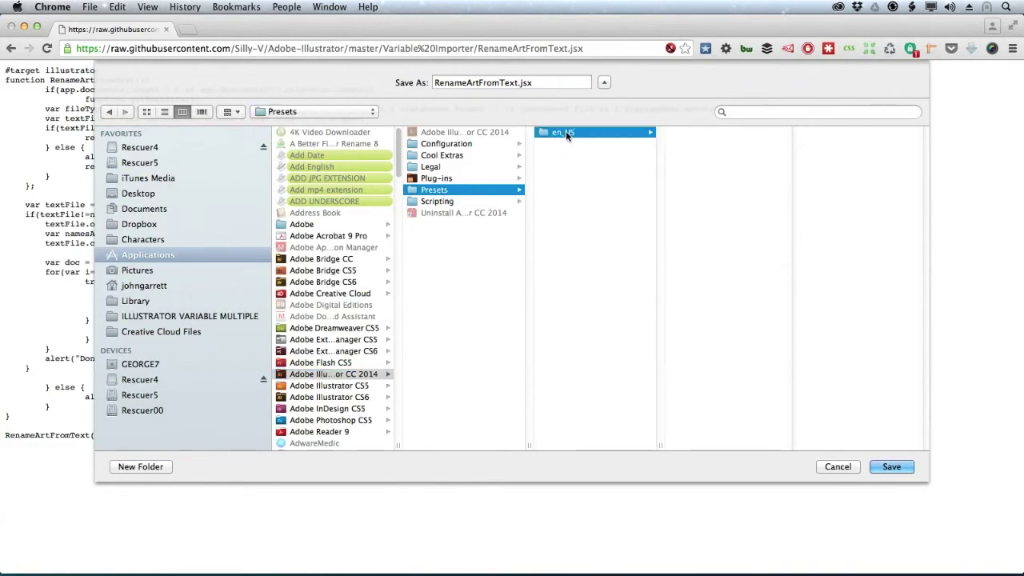
{"action": "left_click", "coordinate": [699, 192]}
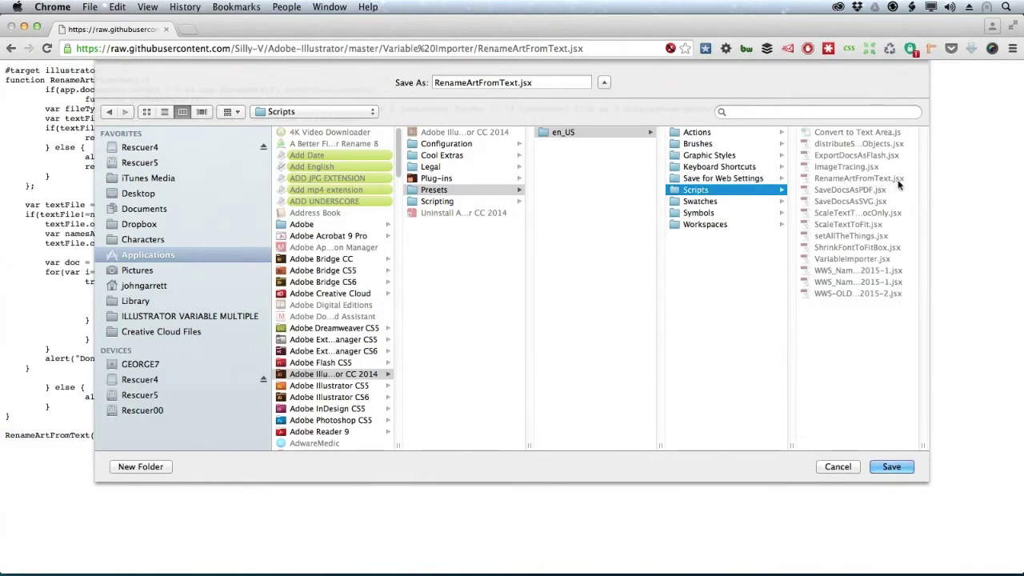
{"action": "left_click", "coordinate": [831, 472]}
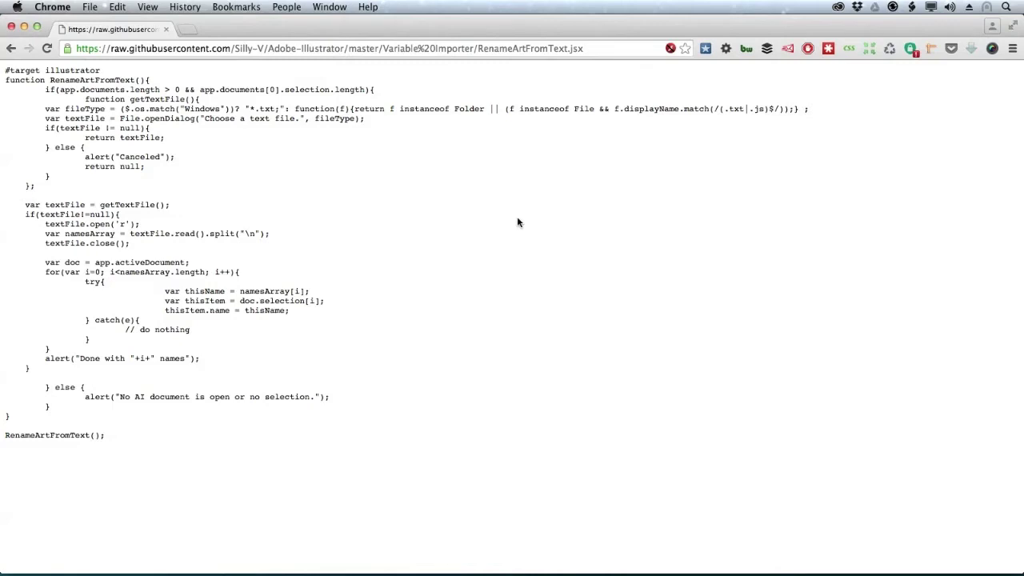
Step: Switch to Illustrator and check the list of installed scripts for RenameArtFromText
{"action": "key", "text": "super+Tab"}
{"action": "key", "text": "super+Tab"}
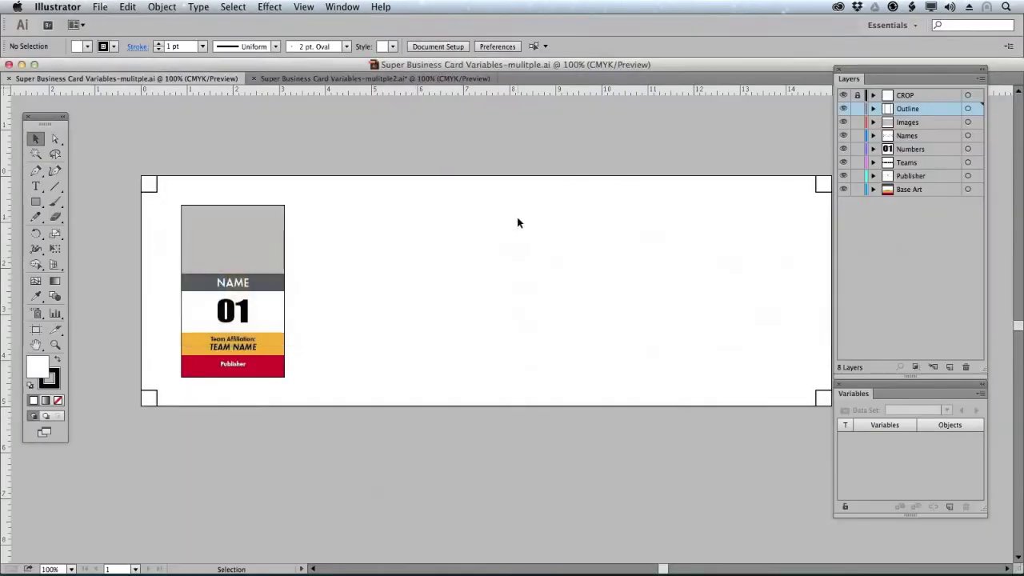
{"action": "left_click", "coordinate": [101, 8]}
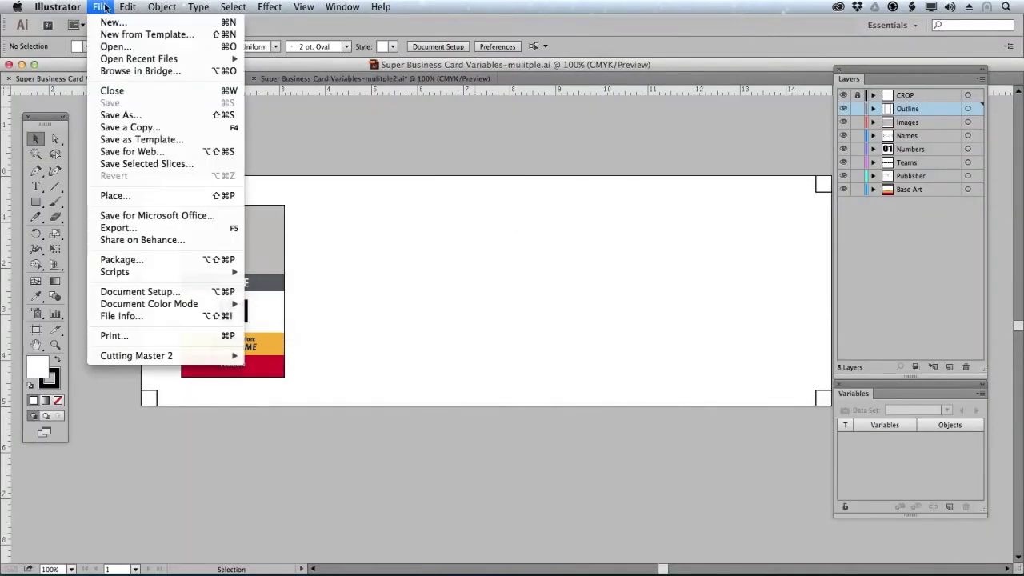
{"action": "mouse_move", "coordinate": [132, 273]}
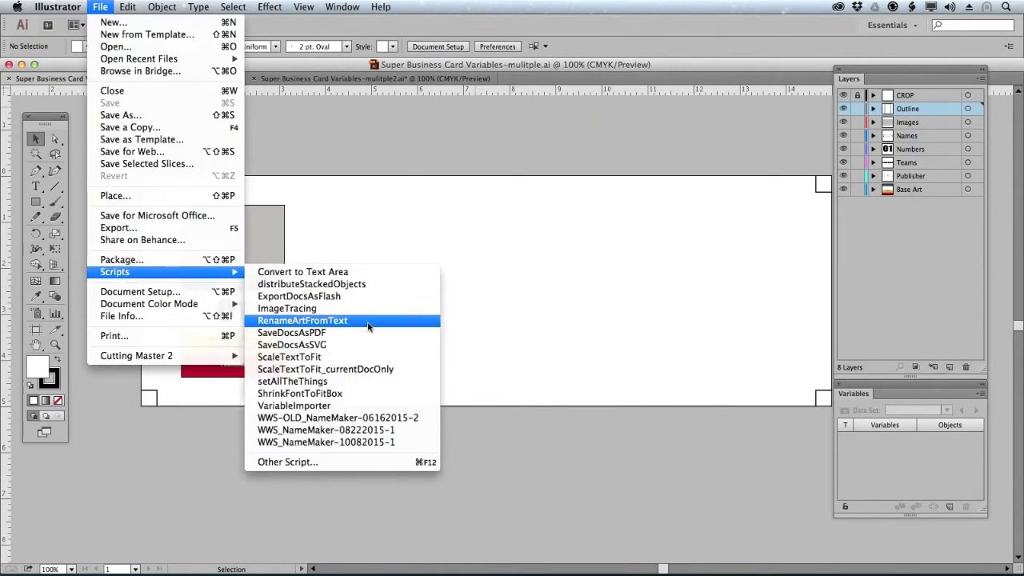
{"action": "left_click", "coordinate": [474, 131]}
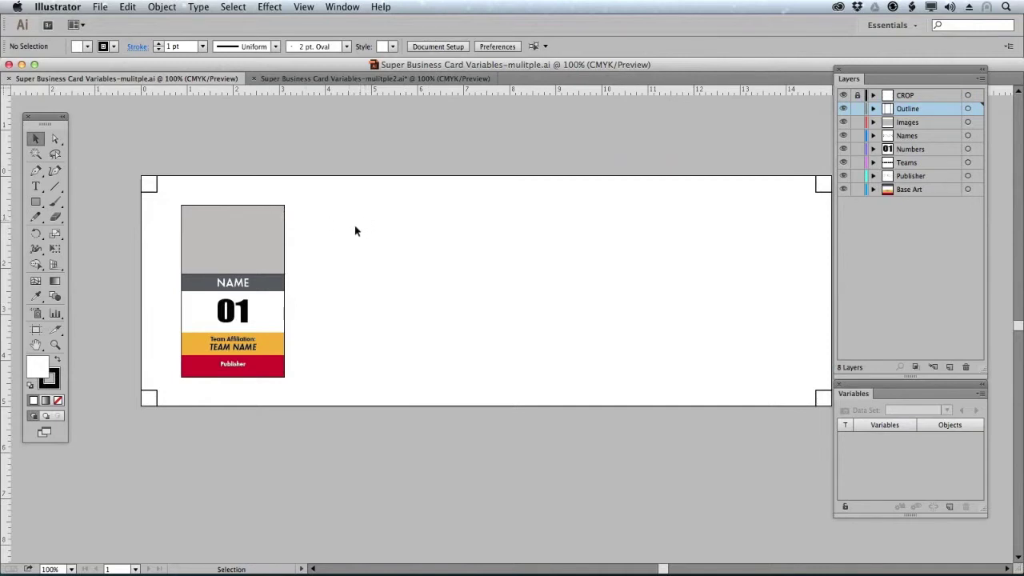
Step: Inspect the card's variable objects one by one: name, number, team name, publisher and placeholder image, ending with nothing selected
{"action": "key", "text": "a"}
{"action": "key", "text": "alt"}
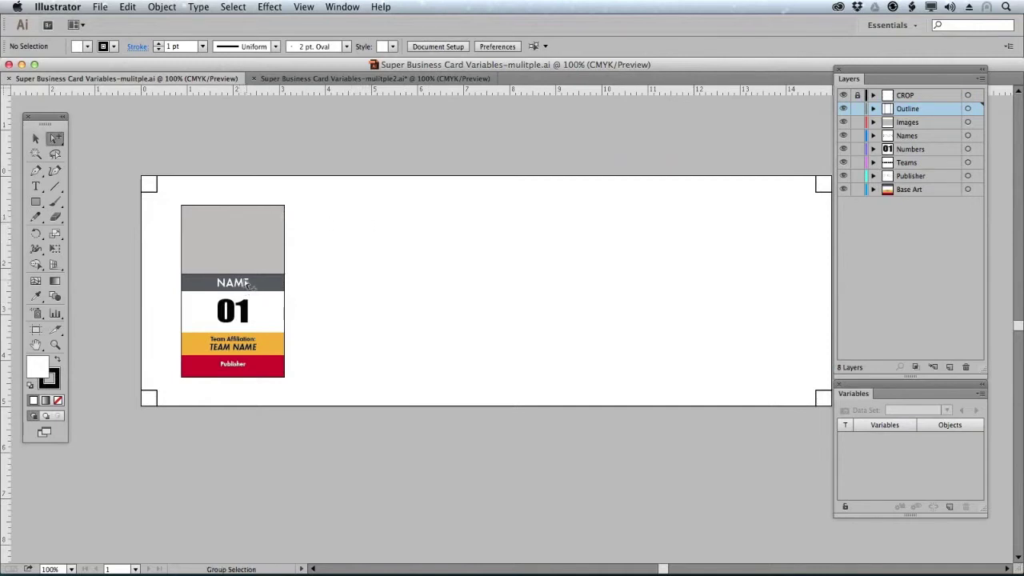
{"action": "left_click", "coordinate": [237, 290]}
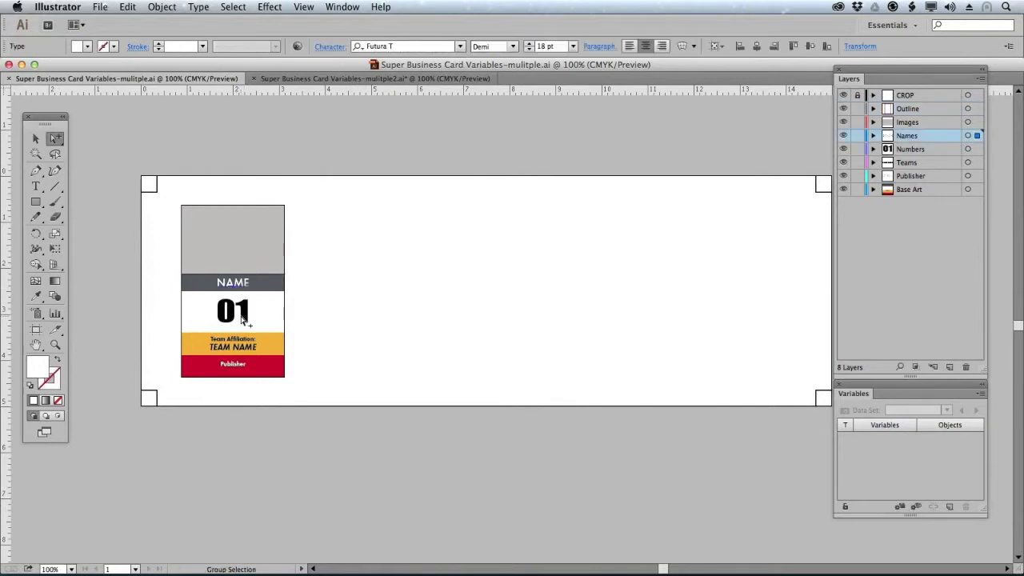
{"action": "left_click", "coordinate": [243, 318]}
{"action": "left_click", "coordinate": [242, 349]}
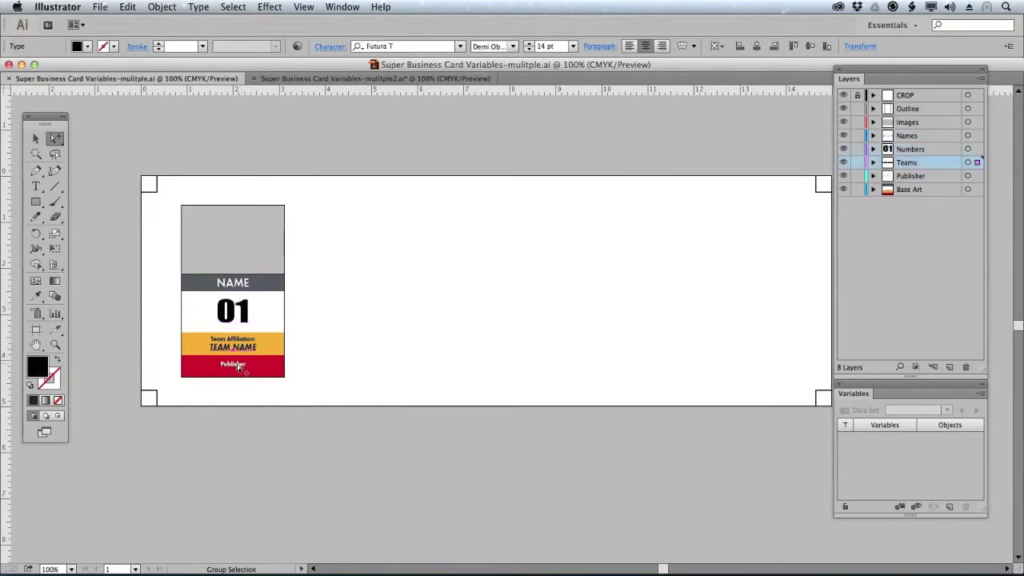
{"action": "left_click", "coordinate": [238, 367]}
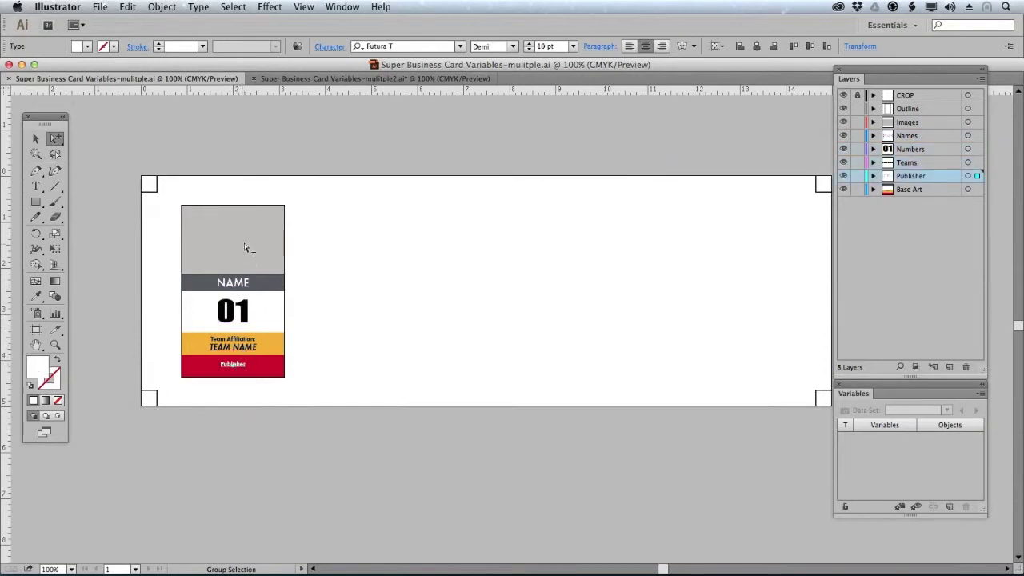
{"action": "left_click", "coordinate": [243, 247]}
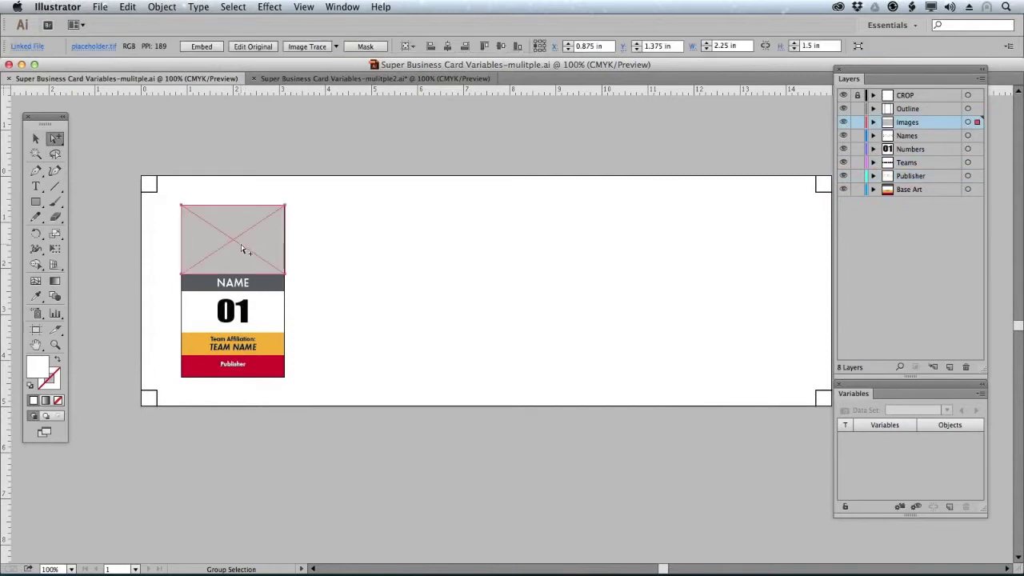
{"action": "left_click", "coordinate": [325, 191]}
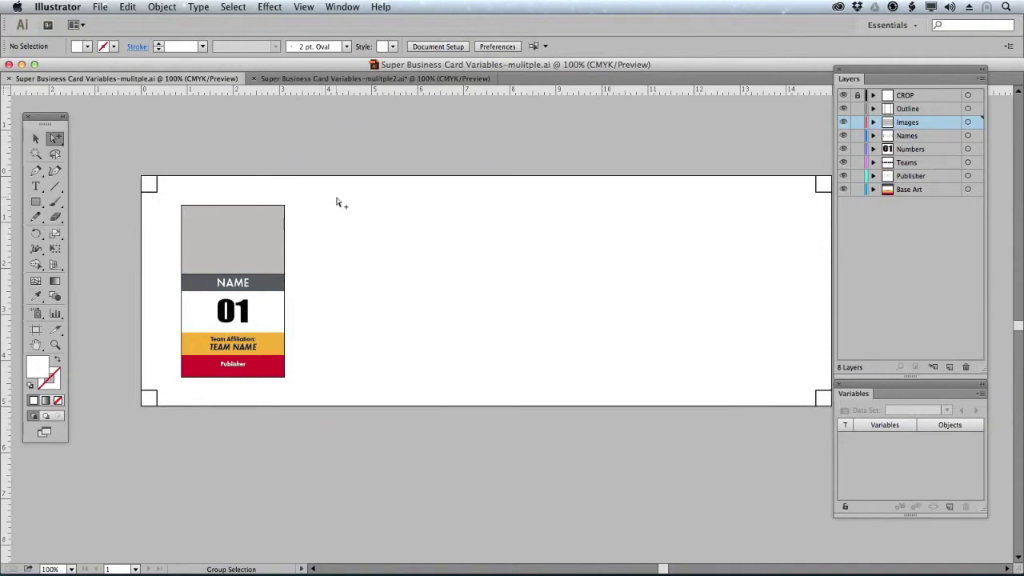
Step: Duplicate the whole card four times across the artboard, offsetting each copy 2.75 in horizontally, and deselect the artwork
{"action": "key", "text": "v"}
{"action": "left_click_drag", "start_coordinate": [313, 193], "coordinate": [174, 382]}
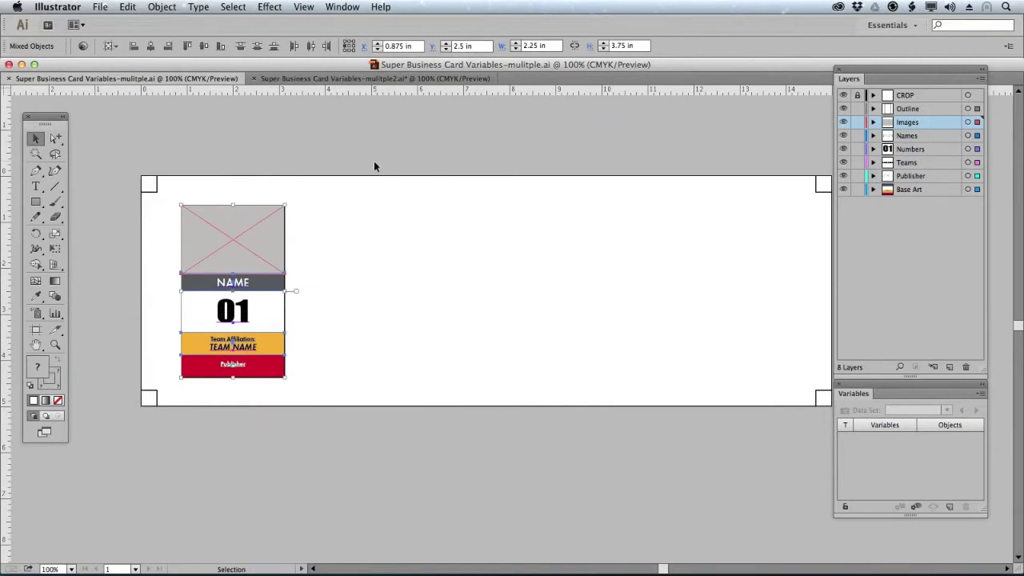
{"action": "key", "text": "Return"}
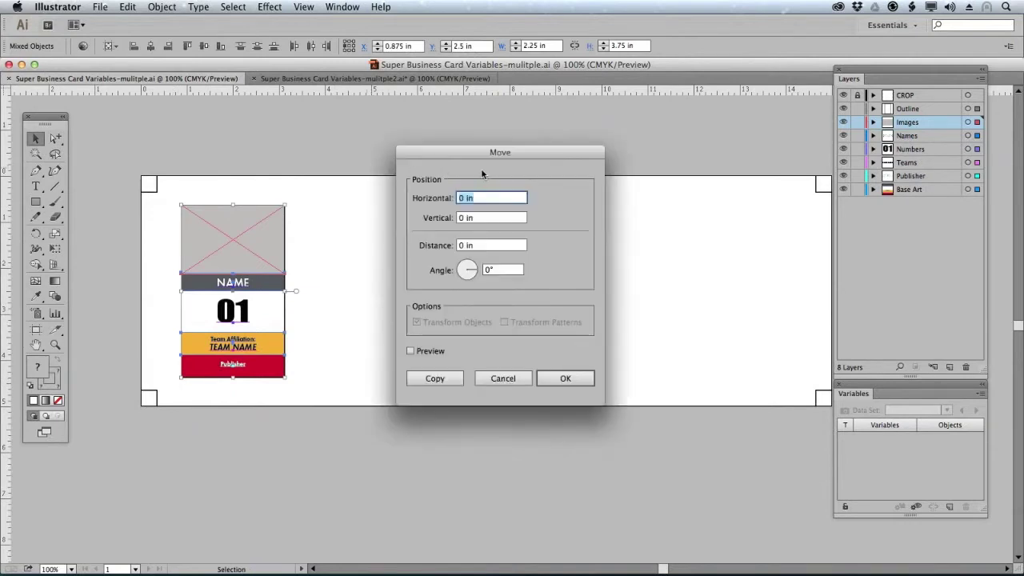
{"action": "type", "text": "2.75"}
{"action": "left_click", "coordinate": [440, 379]}
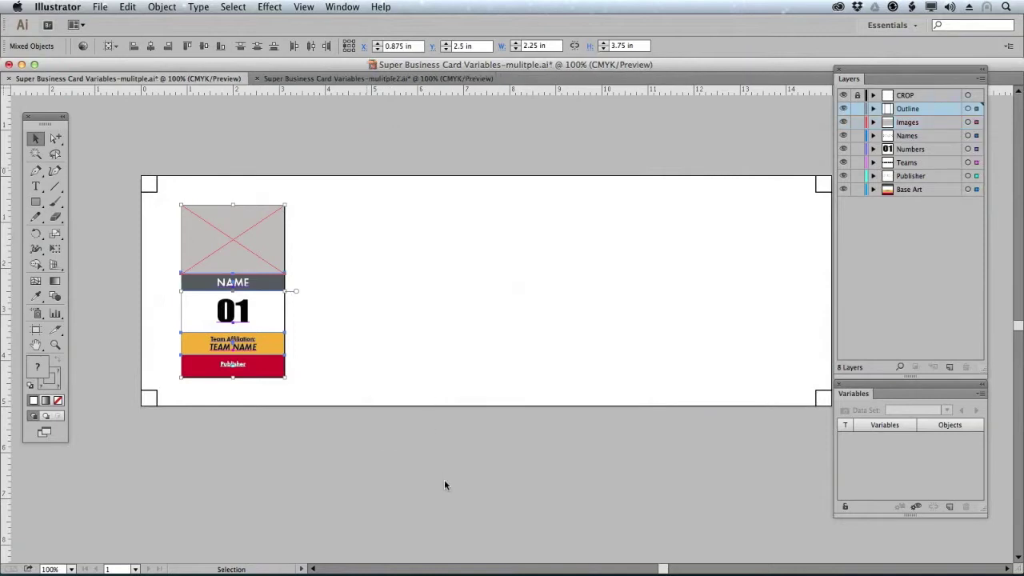
{"action": "key", "text": "super+d"}
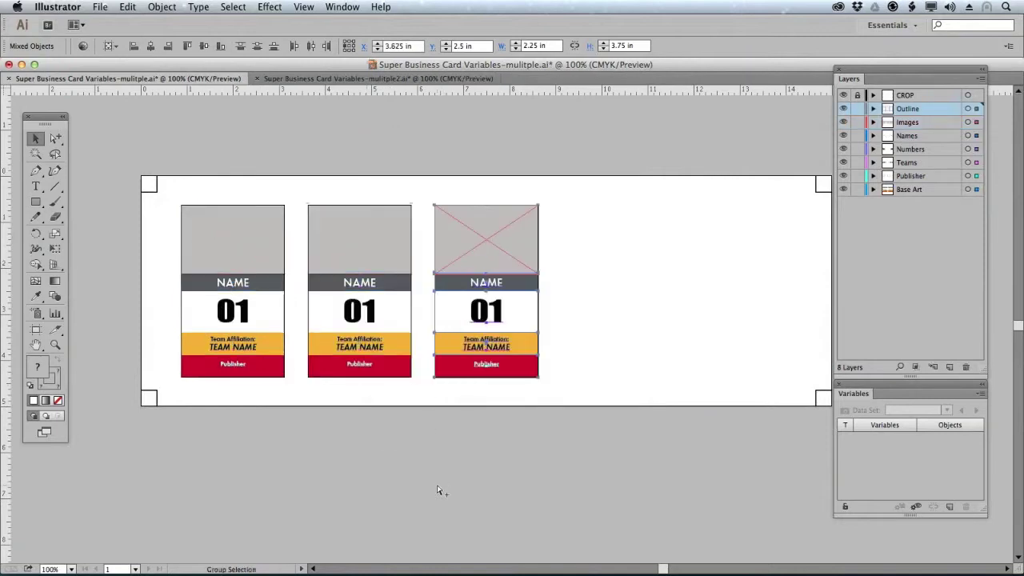
{"action": "key", "text": "super+d"}
{"action": "key", "text": "v"}
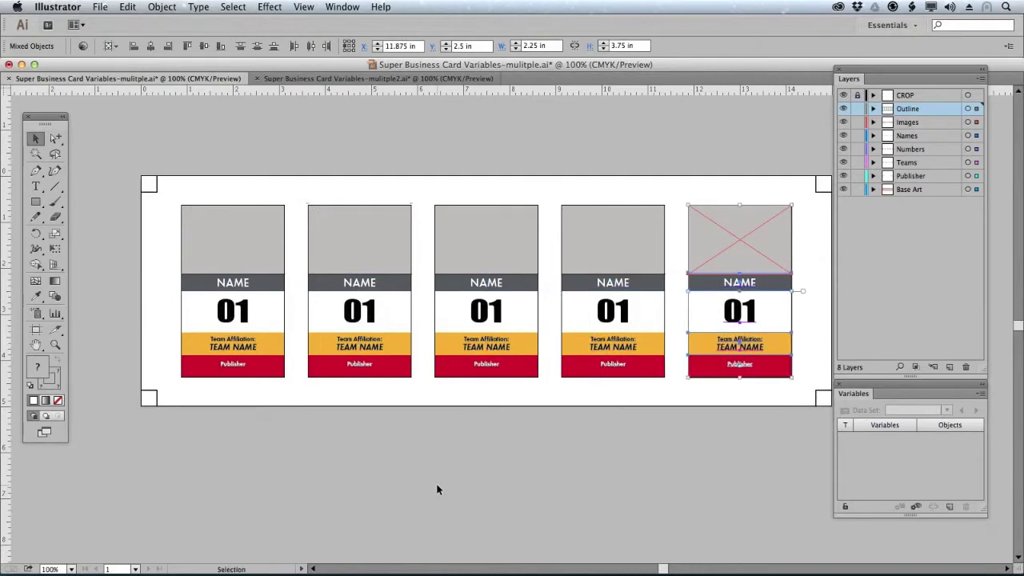
{"action": "left_click", "coordinate": [490, 450]}
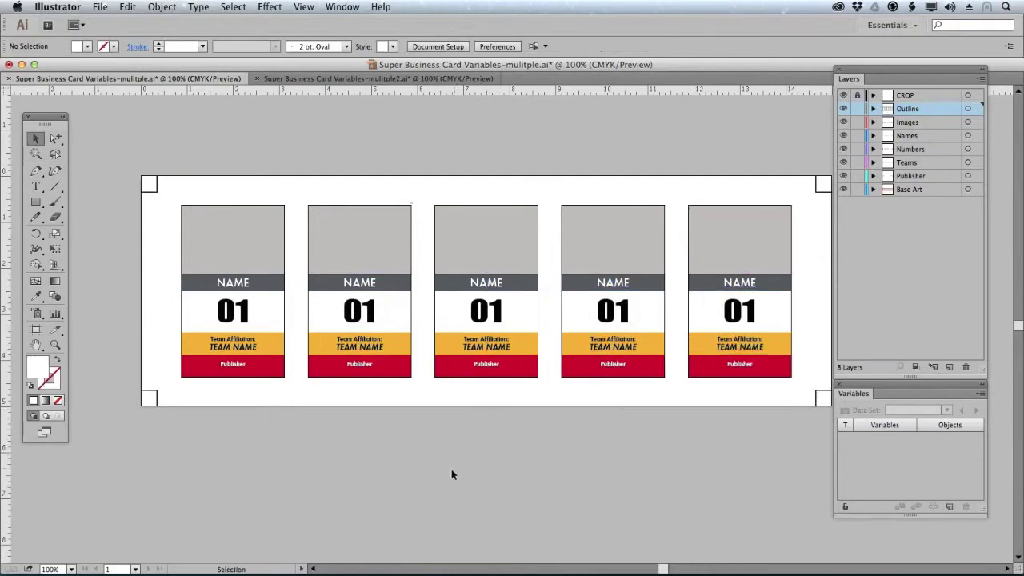
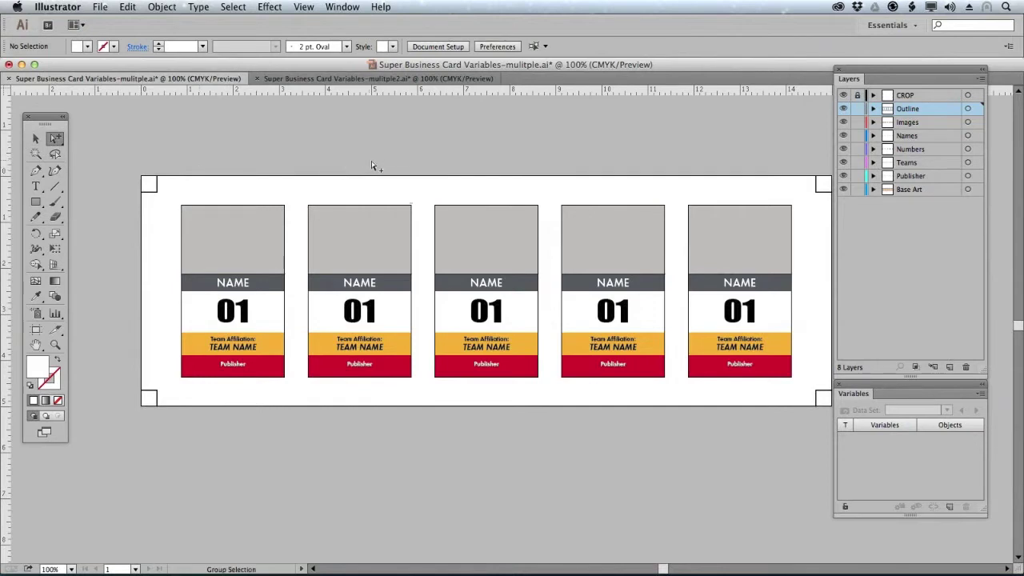
Step: Lock the Base Art and Outline layers, select the first card's publisher text, and list the Publisher layer's contents
{"action": "left_click", "coordinate": [856, 189]}
{"action": "left_click", "coordinate": [856, 109]}
{"action": "left_click", "coordinate": [232, 368]}
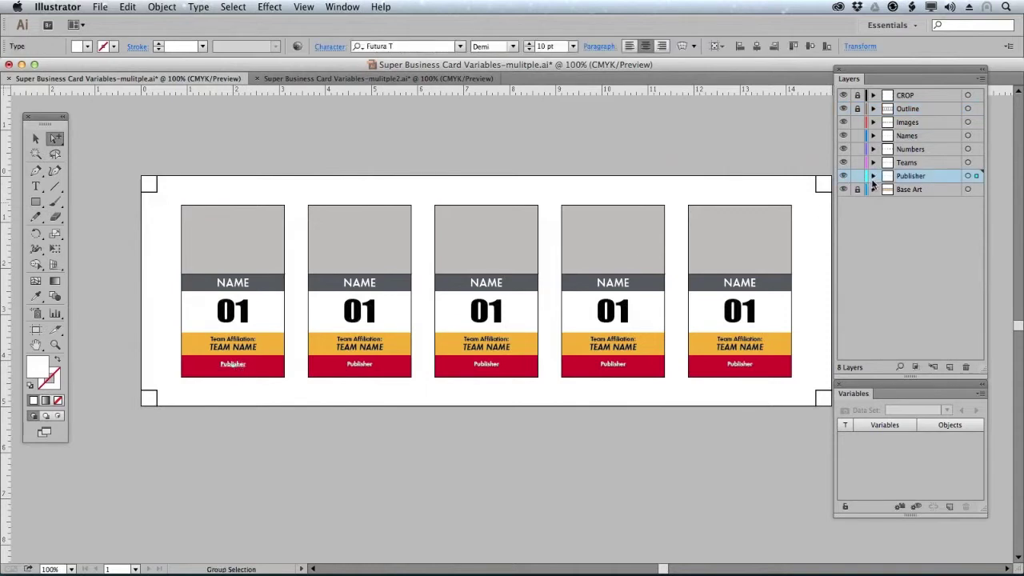
{"action": "left_click", "coordinate": [872, 176]}
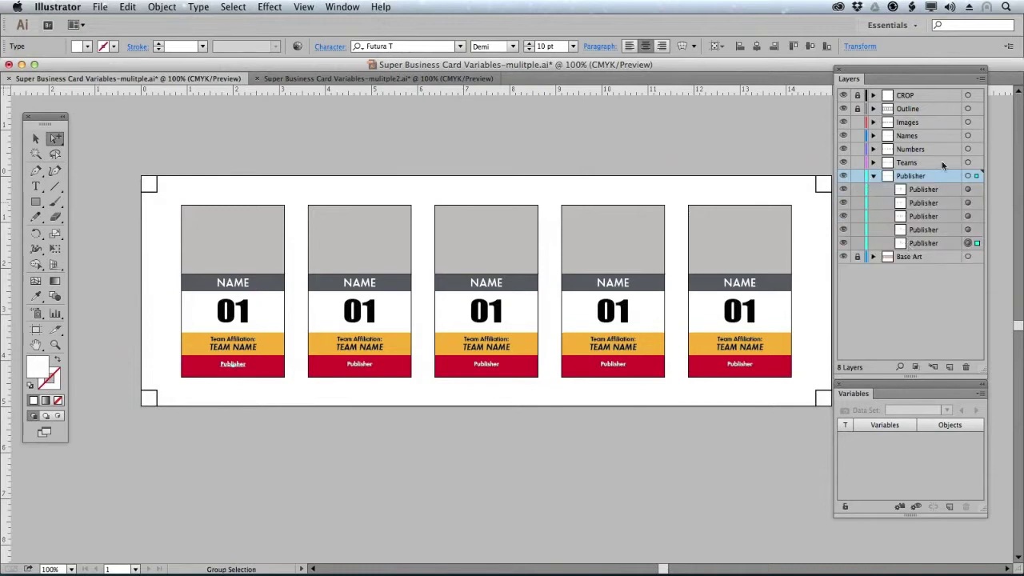
Step: Compare the stacking order in the Publisher layer with the card order by selecting the second and last cards' publisher texts, ending with nothing selected
{"action": "left_click_drag", "start_coordinate": [930, 69], "coordinate": [890, 73]}
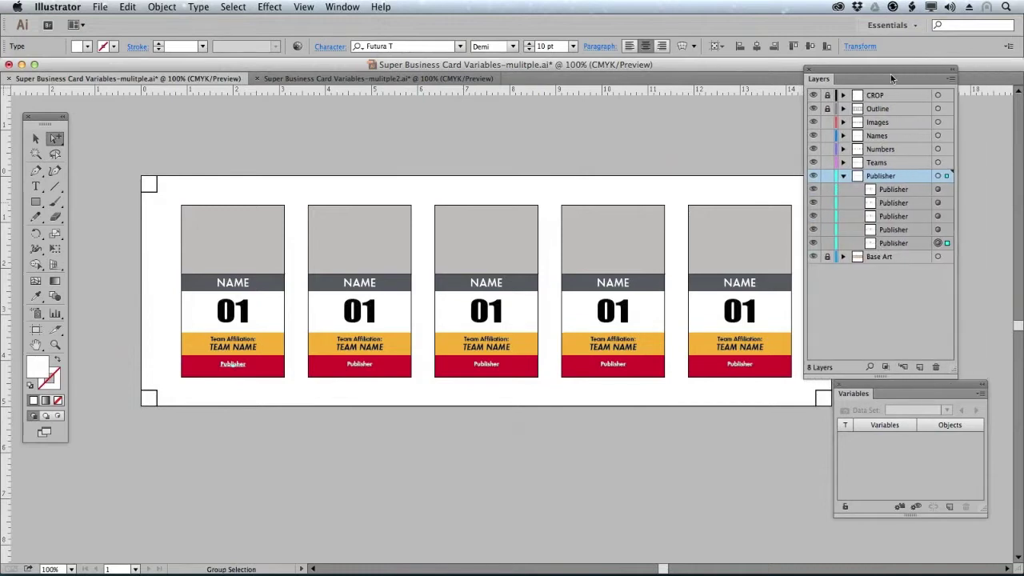
{"action": "key", "text": "space"}
{"action": "left_click_drag", "start_coordinate": [512, 185], "coordinate": [681, 183]}
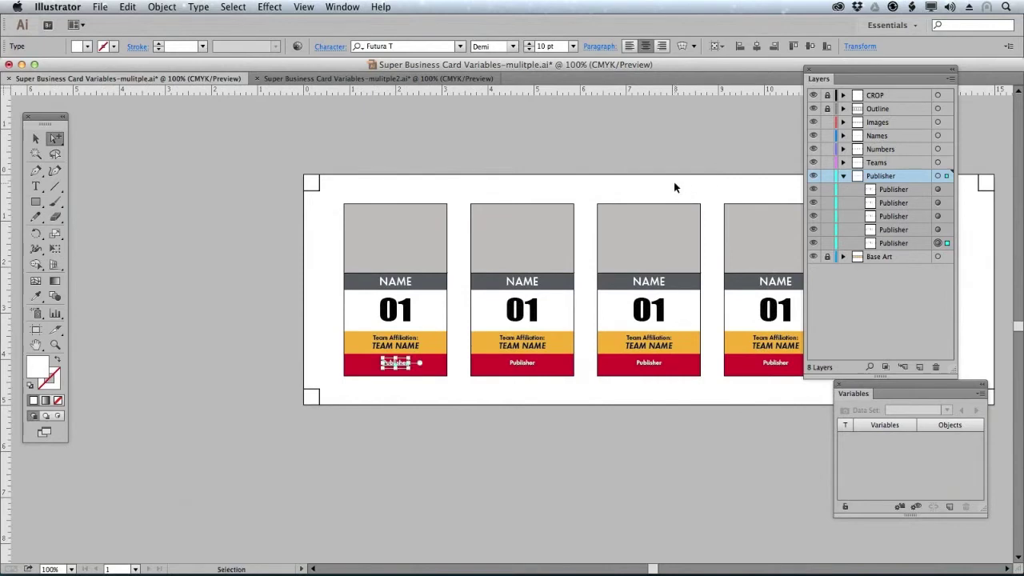
{"action": "key", "text": "ctrl+minus"}
{"action": "scroll", "coordinate": [680, 197], "scroll_direction": "down", "scroll_amount": 2}
{"action": "scroll", "coordinate": [680, 196], "scroll_direction": "right", "scroll_amount": 3}
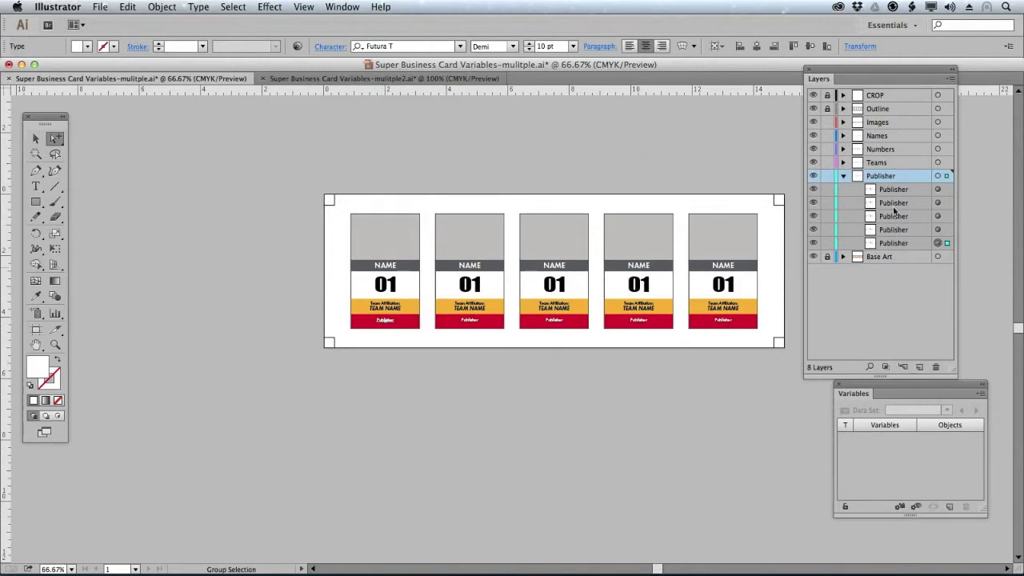
{"action": "left_click", "coordinate": [843, 176]}
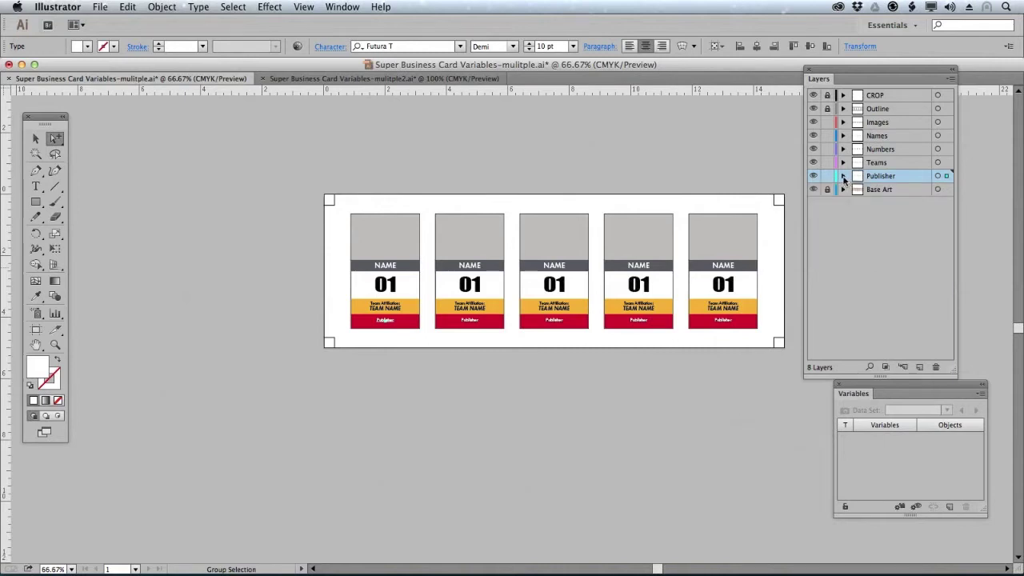
{"action": "left_click", "coordinate": [843, 176]}
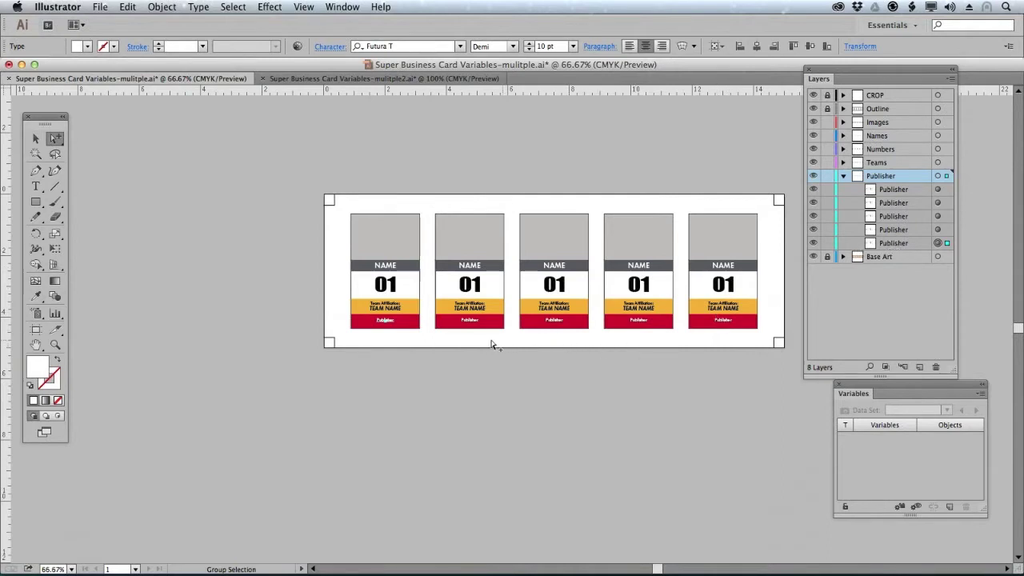
{"action": "left_click", "coordinate": [470, 321]}
{"action": "left_click", "coordinate": [723, 320]}
{"action": "left_click", "coordinate": [705, 164]}
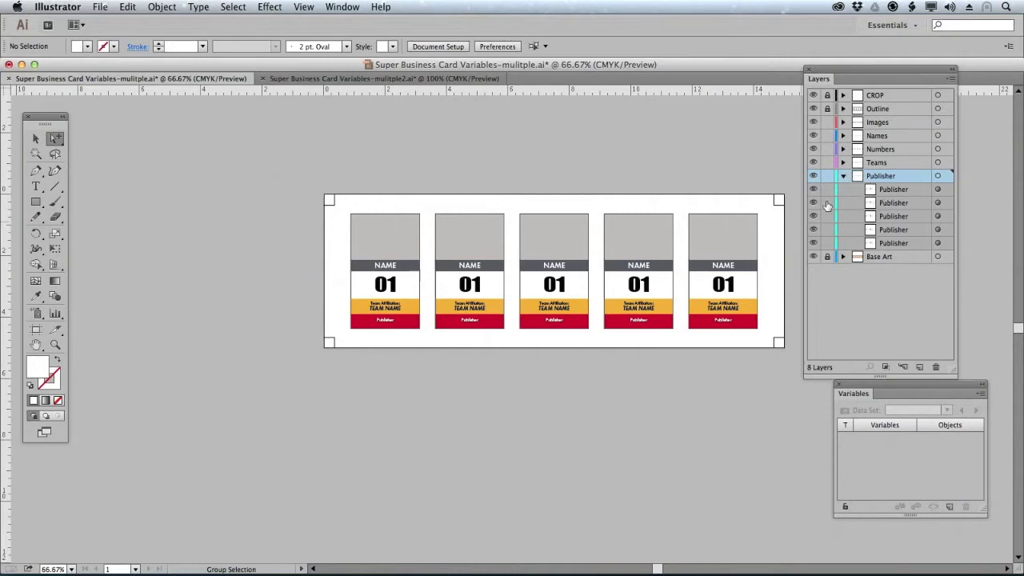
Step: Reverse the order of all five objects in the Publisher layer, check the first and last cards' entries, and collapse the layer
{"action": "left_click", "coordinate": [897, 192]}
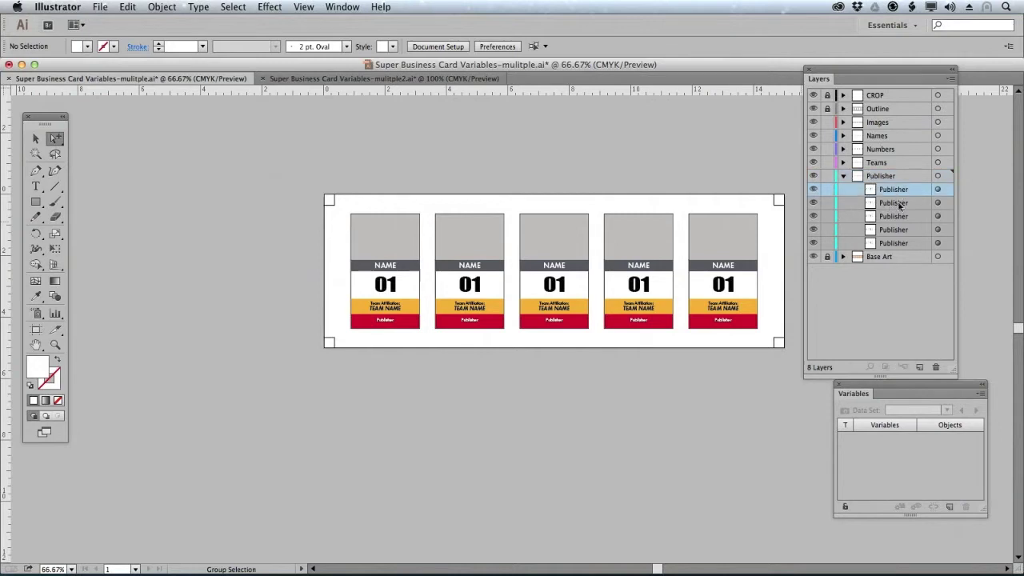
{"action": "left_click", "coordinate": [893, 243], "text": "shift"}
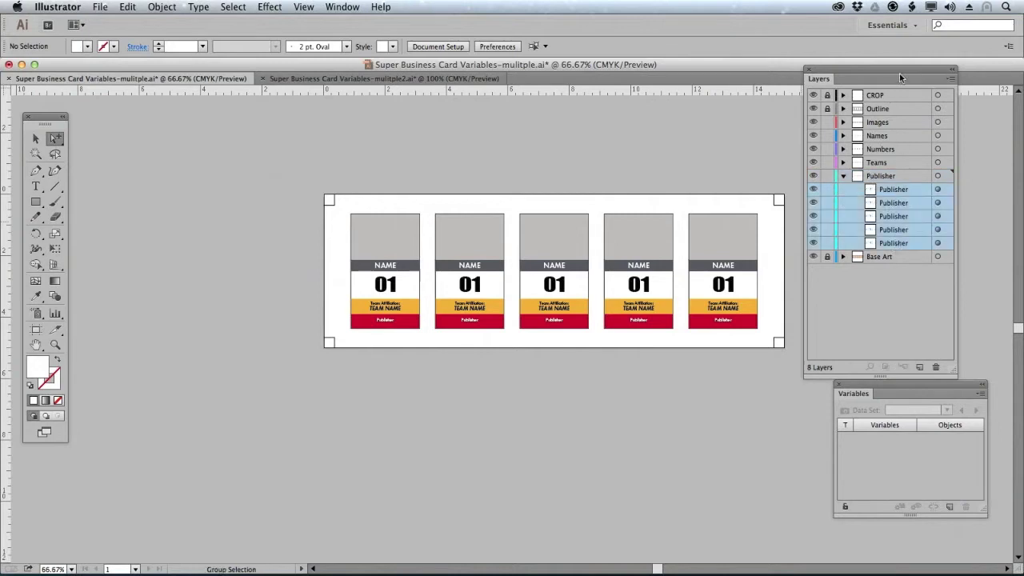
{"action": "left_click_drag", "start_coordinate": [873, 78], "coordinate": [826, 78]}
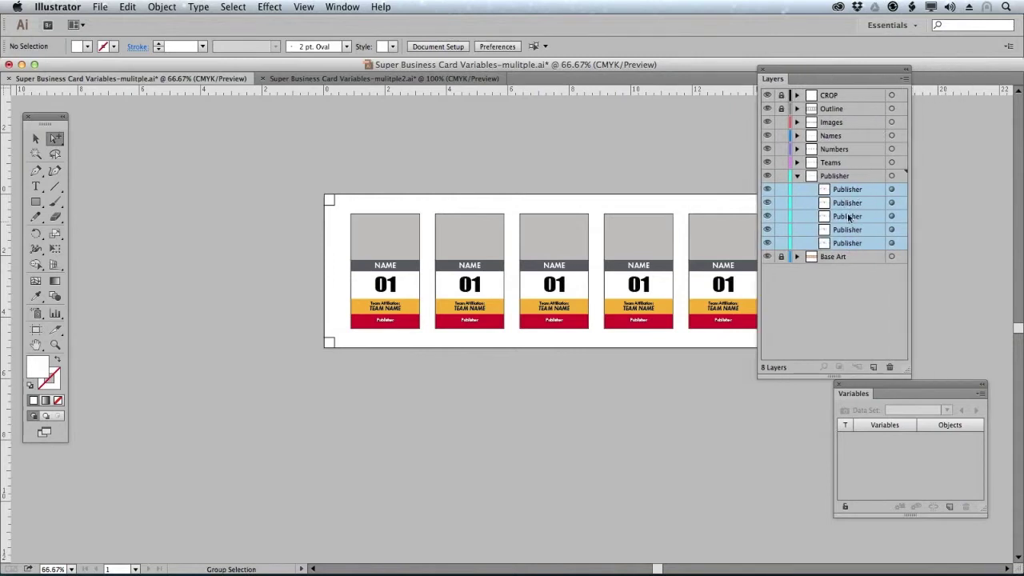
{"action": "left_click", "coordinate": [904, 81]}
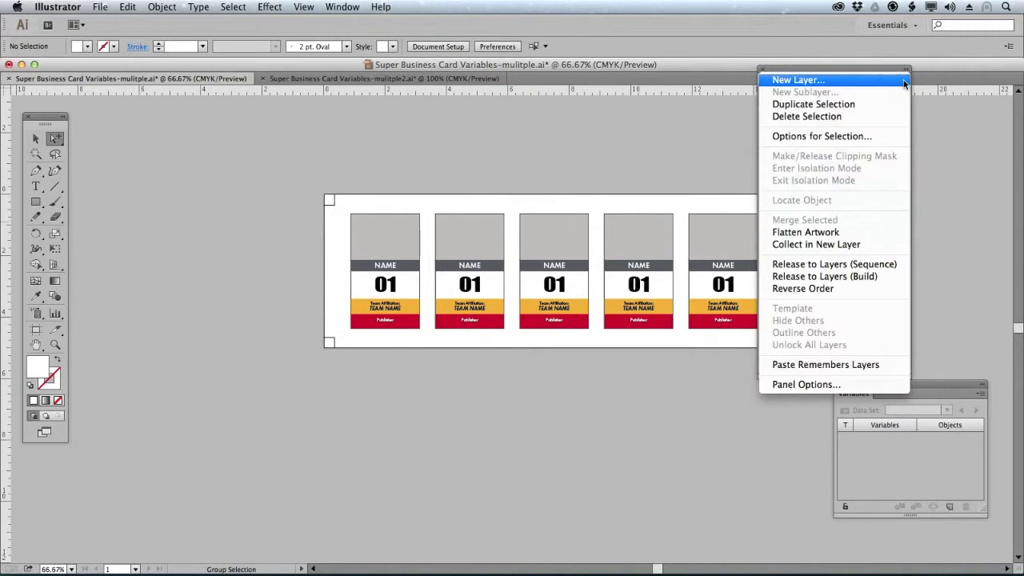
{"action": "left_click", "coordinate": [825, 291]}
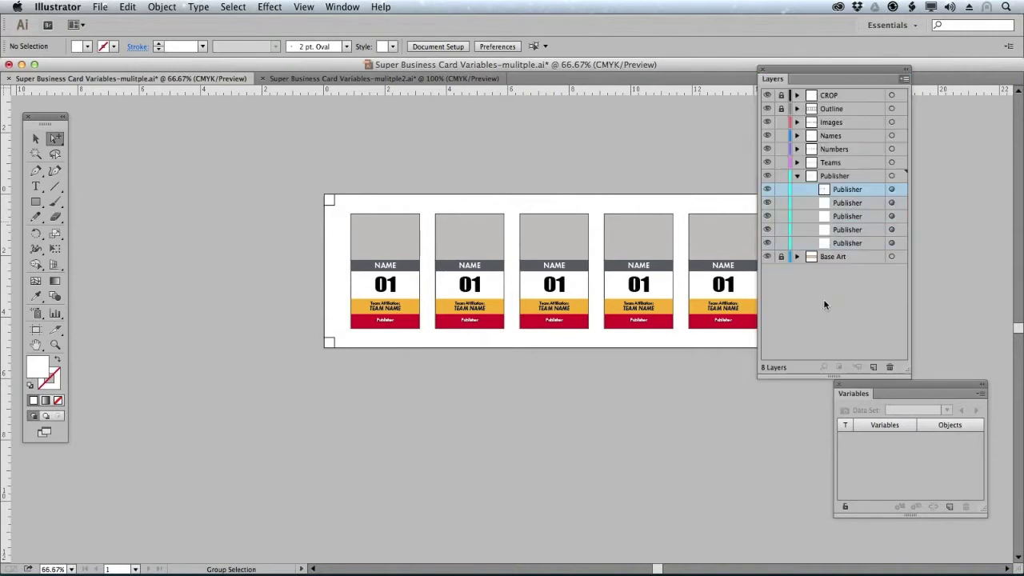
{"action": "left_click", "coordinate": [385, 322]}
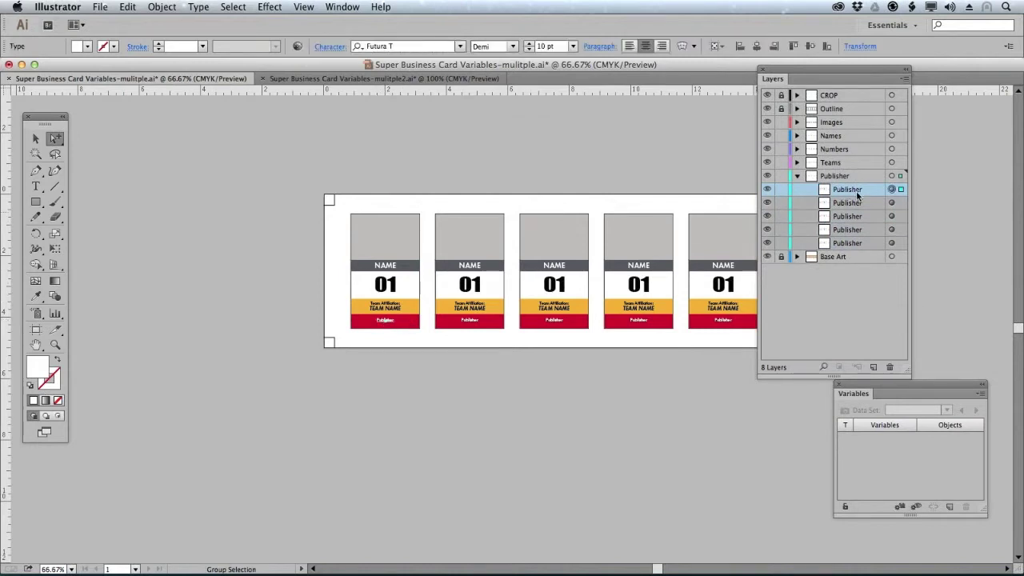
{"action": "left_click", "coordinate": [724, 322]}
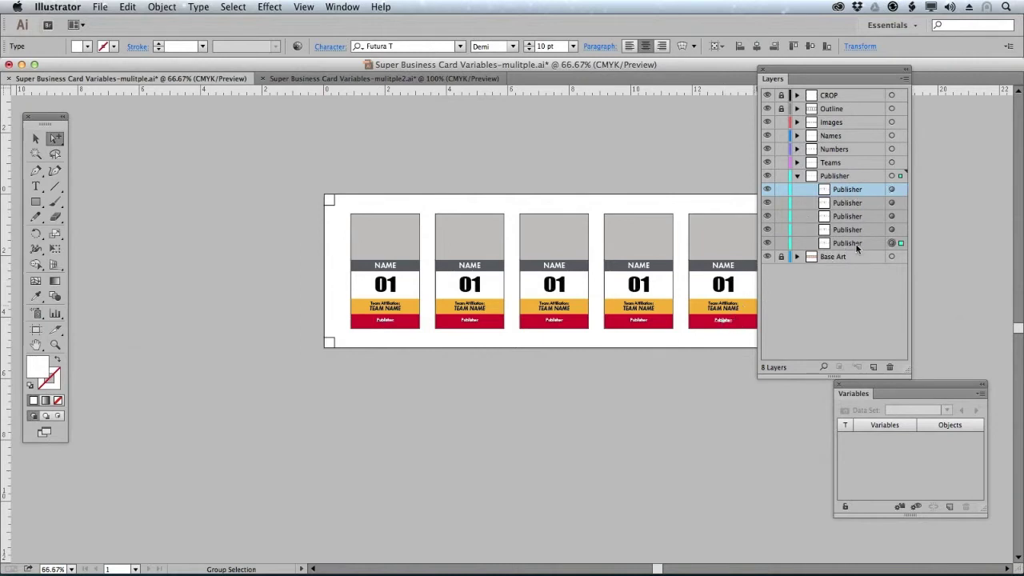
{"action": "left_click", "coordinate": [795, 176]}
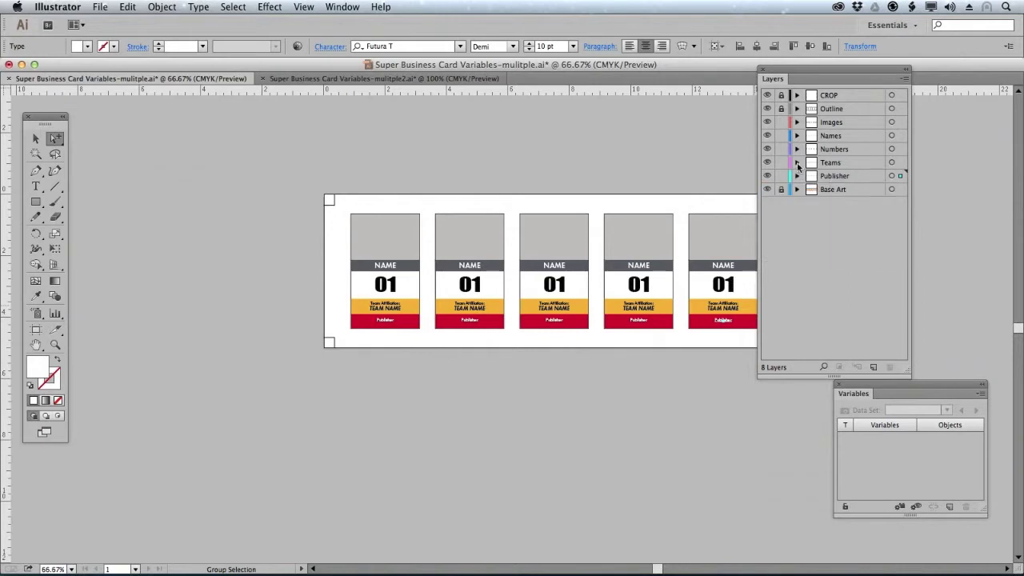
Step: Reverse the stacking order of the five TEAM NAME objects in the Teams layer, then collapse the layer
{"action": "left_click", "coordinate": [796, 163]}
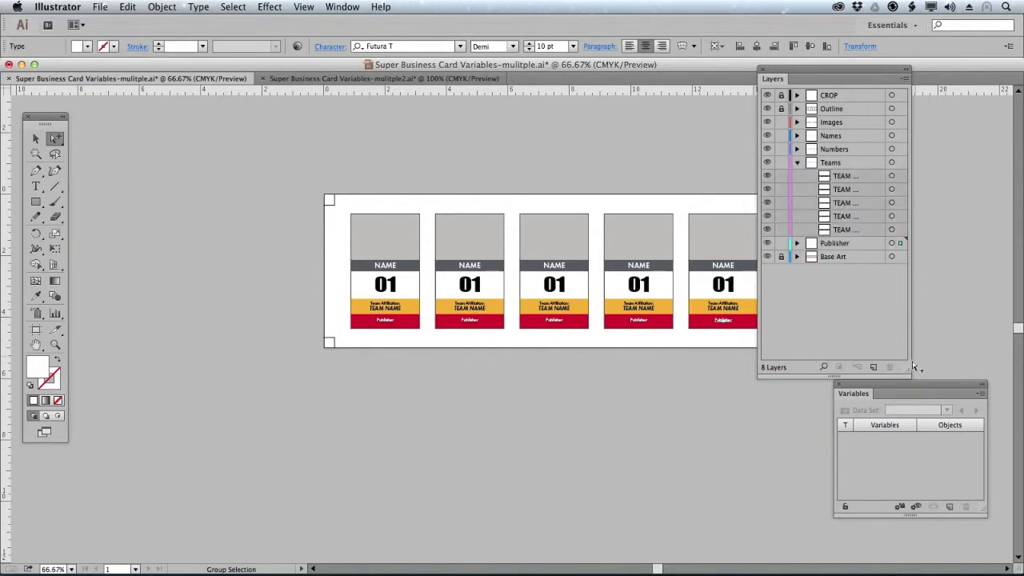
{"action": "left_click_drag", "start_coordinate": [906, 367], "coordinate": [928, 368]}
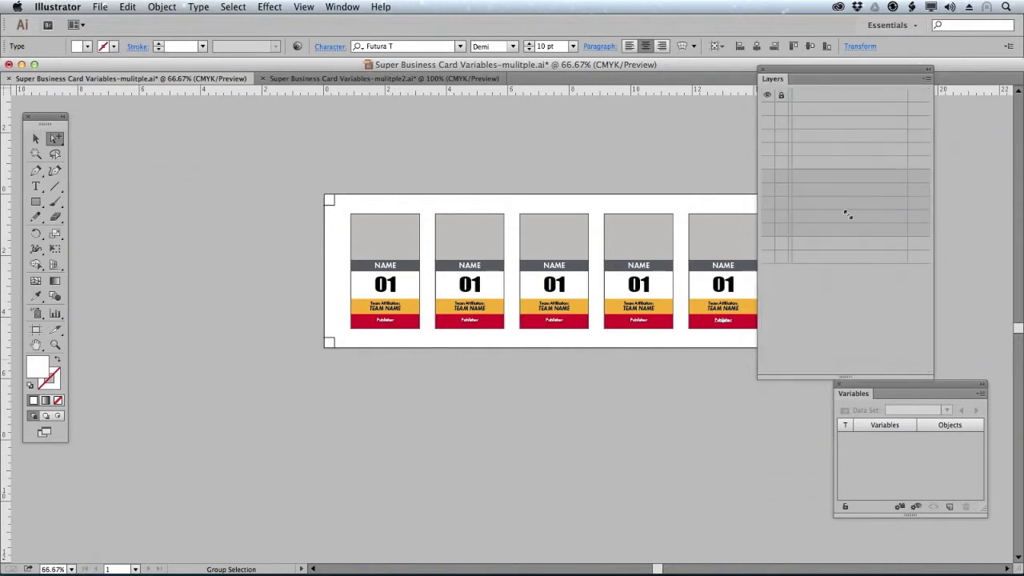
{"action": "left_click", "coordinate": [840, 178]}
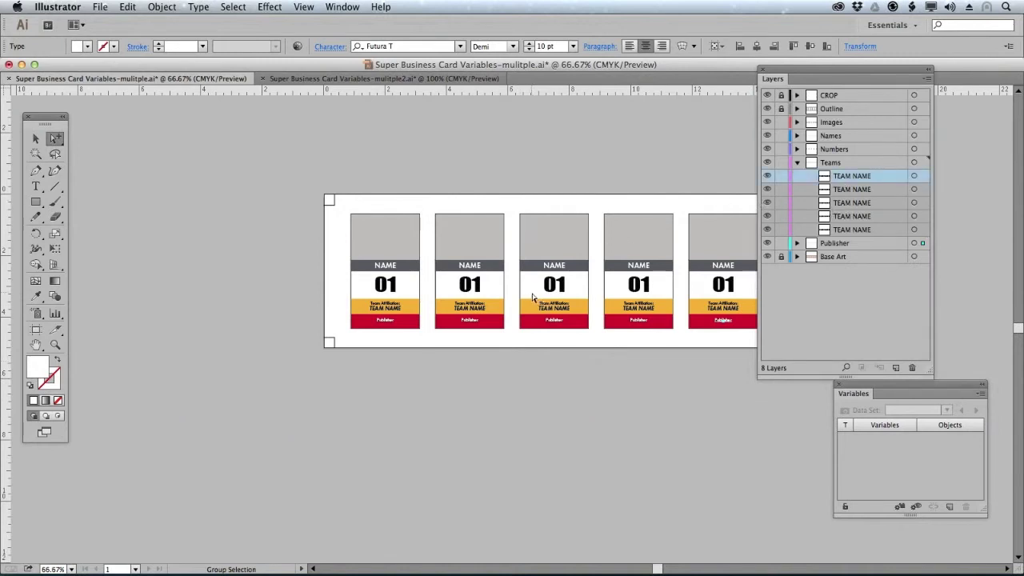
{"action": "left_click", "coordinate": [878, 229], "text": "shift"}
{"action": "left_click", "coordinate": [926, 78]}
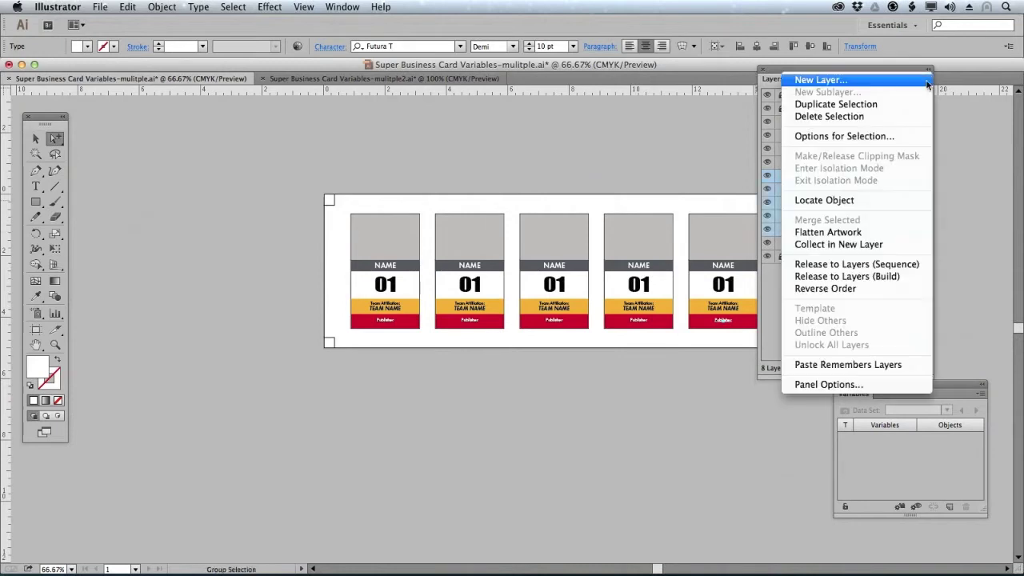
{"action": "left_click", "coordinate": [831, 288]}
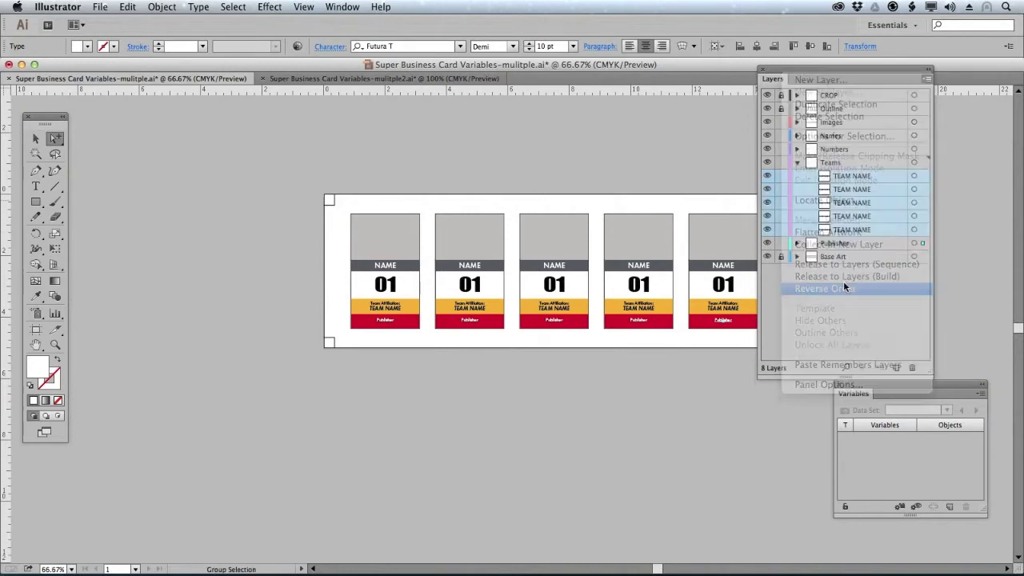
{"action": "left_click", "coordinate": [797, 163]}
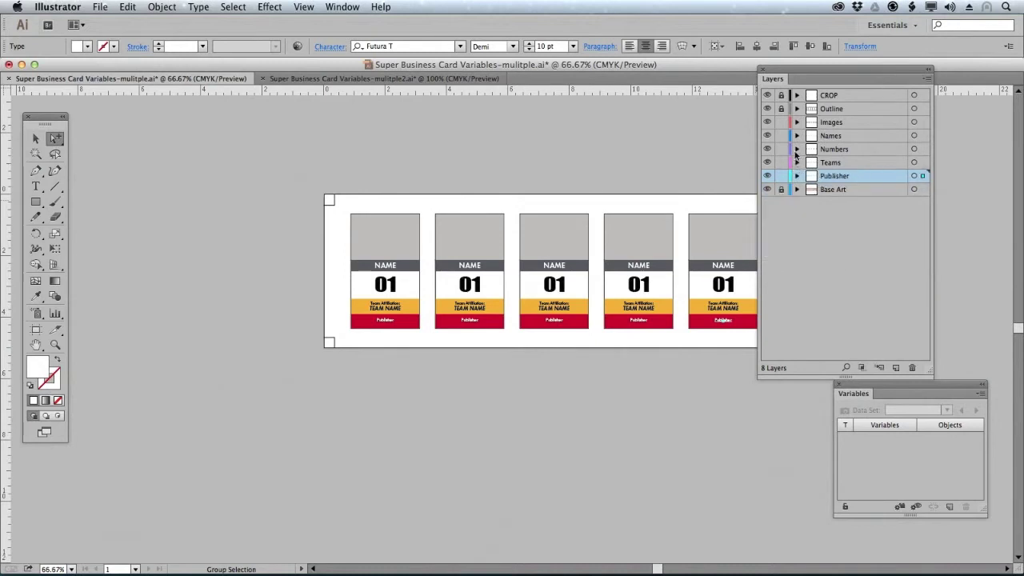
Step: Reverse the stacking order of the five 01 objects in the Numbers layer and collapse it again
{"action": "left_click", "coordinate": [796, 149]}
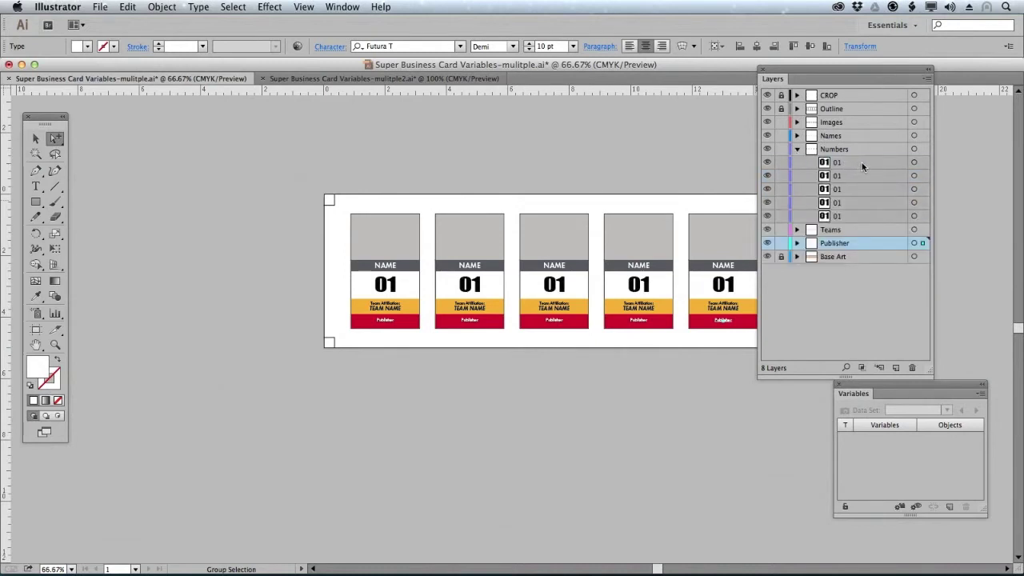
{"action": "left_click", "coordinate": [861, 163]}
{"action": "left_click", "coordinate": [866, 214], "text": "shift"}
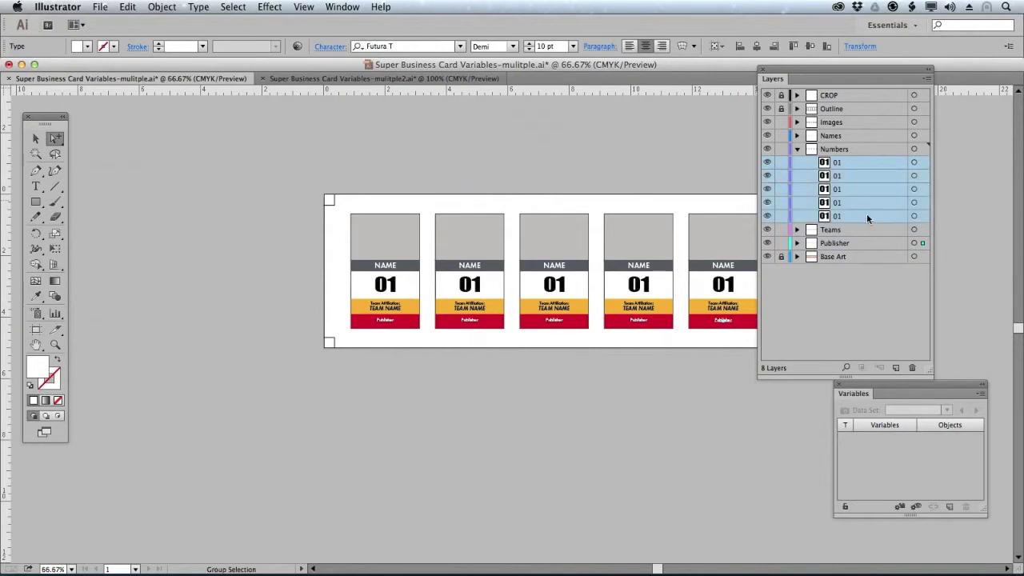
{"action": "left_click", "coordinate": [926, 78]}
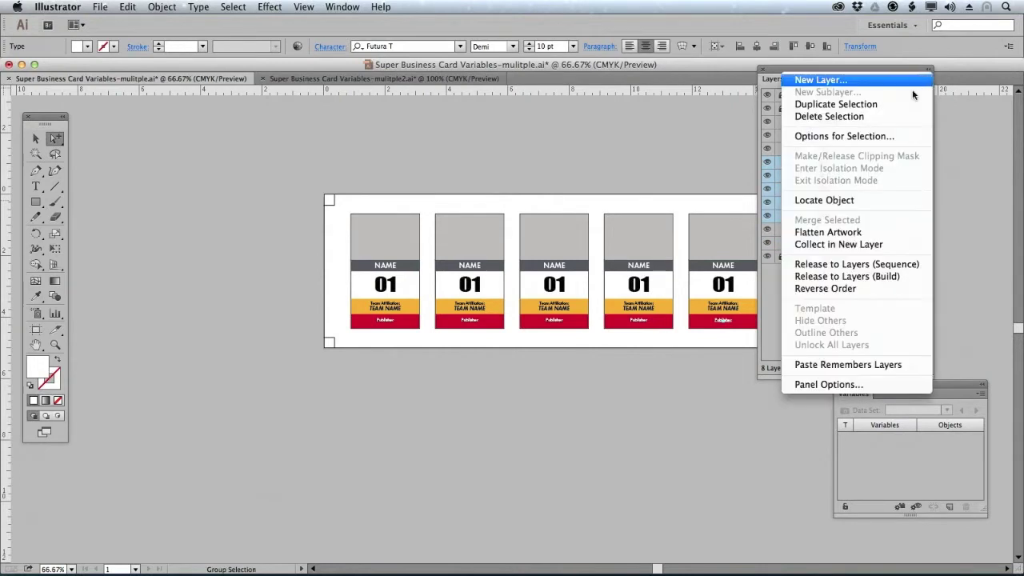
{"action": "left_click", "coordinate": [862, 288]}
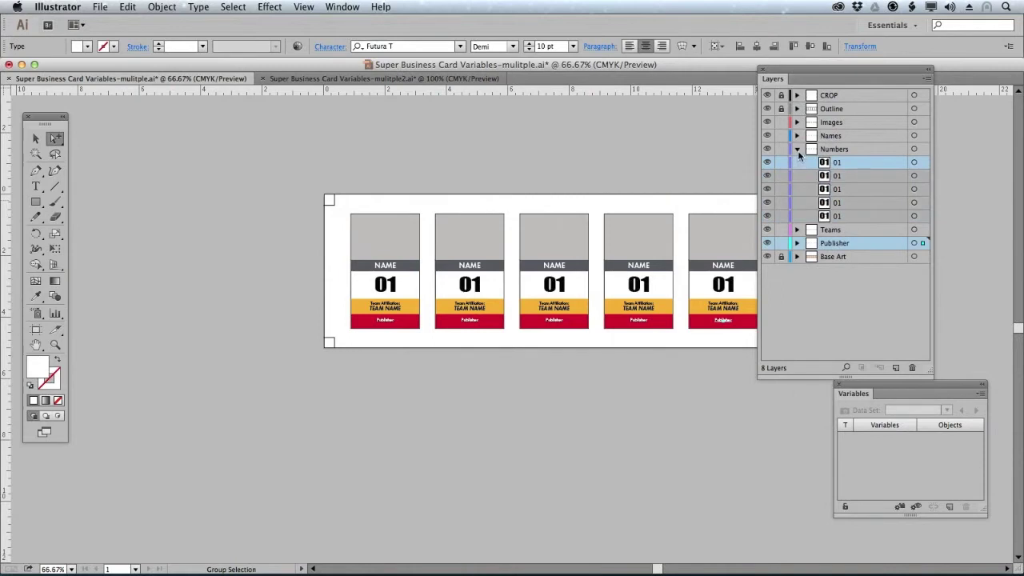
{"action": "left_click", "coordinate": [796, 150]}
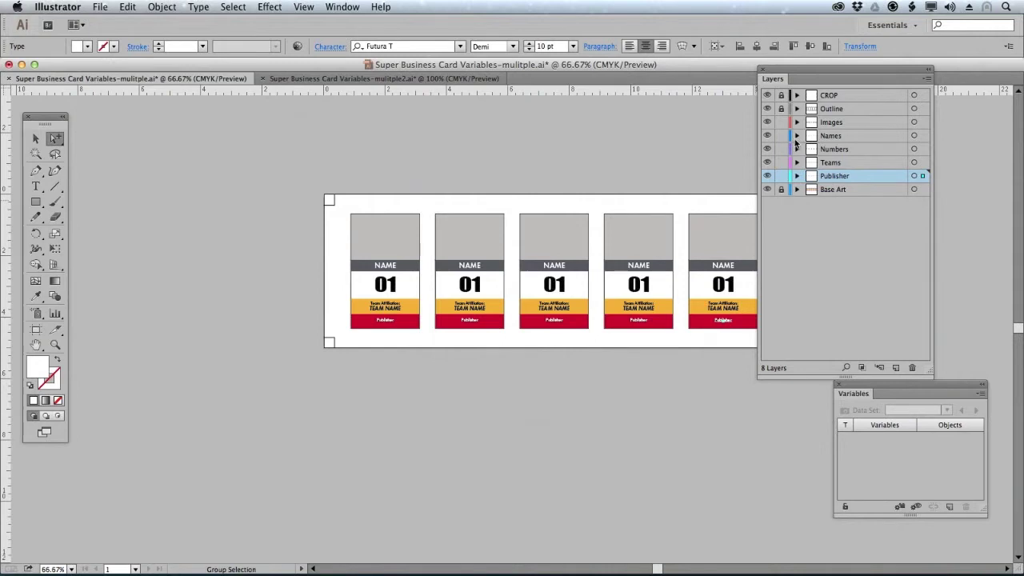
Step: Reverse the stacking order of the five NAME objects in the Names layer and collapse that layer
{"action": "left_click", "coordinate": [797, 136]}
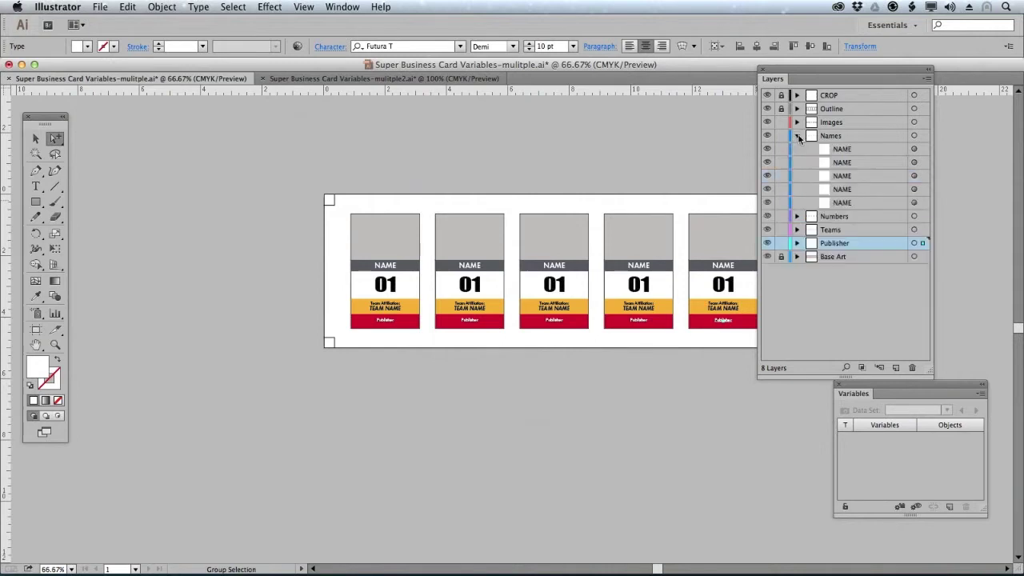
{"action": "left_click", "coordinate": [865, 150]}
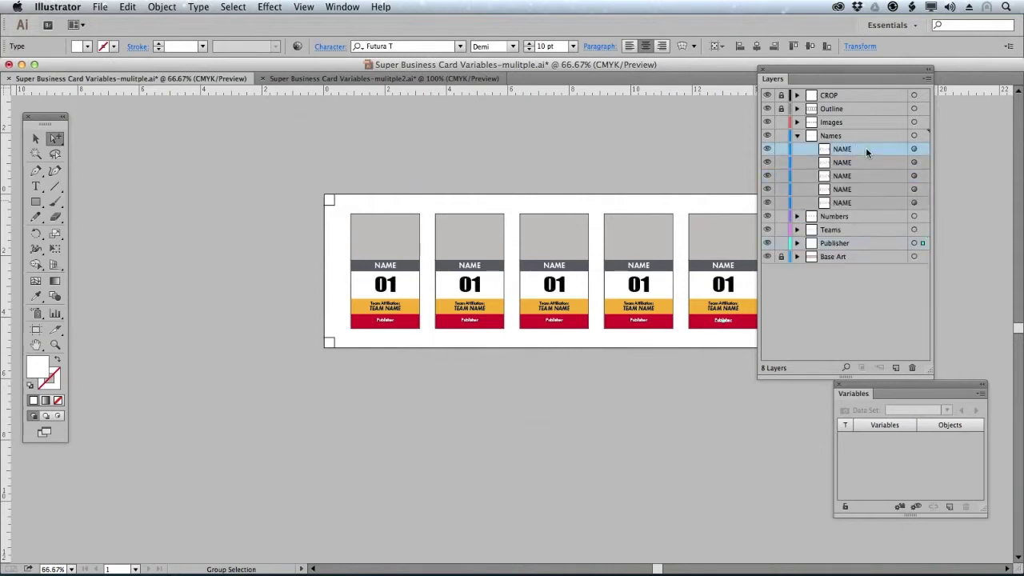
{"action": "left_click", "coordinate": [867, 201], "text": "shift"}
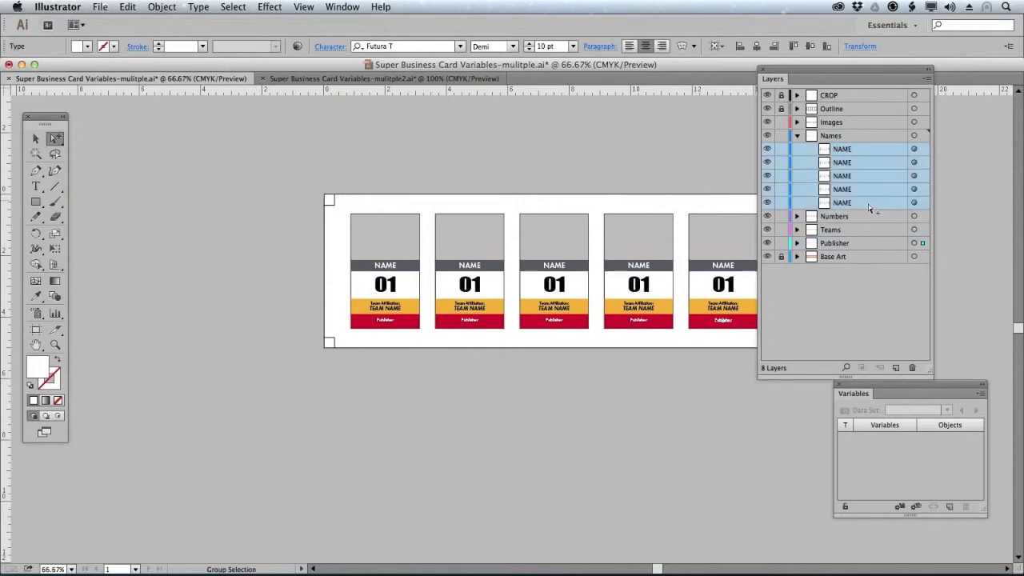
{"action": "left_click", "coordinate": [925, 77]}
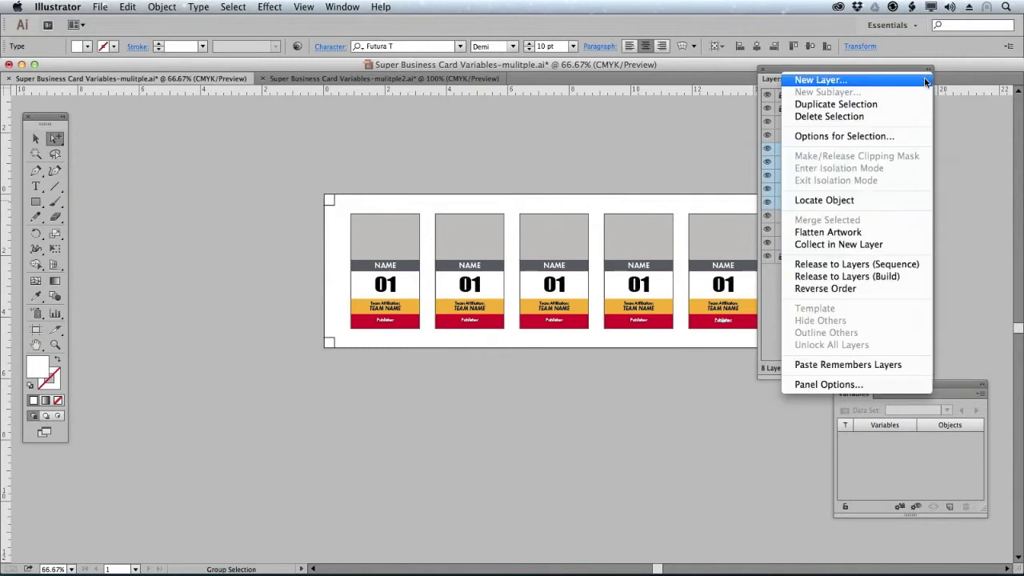
{"action": "left_click", "coordinate": [858, 288]}
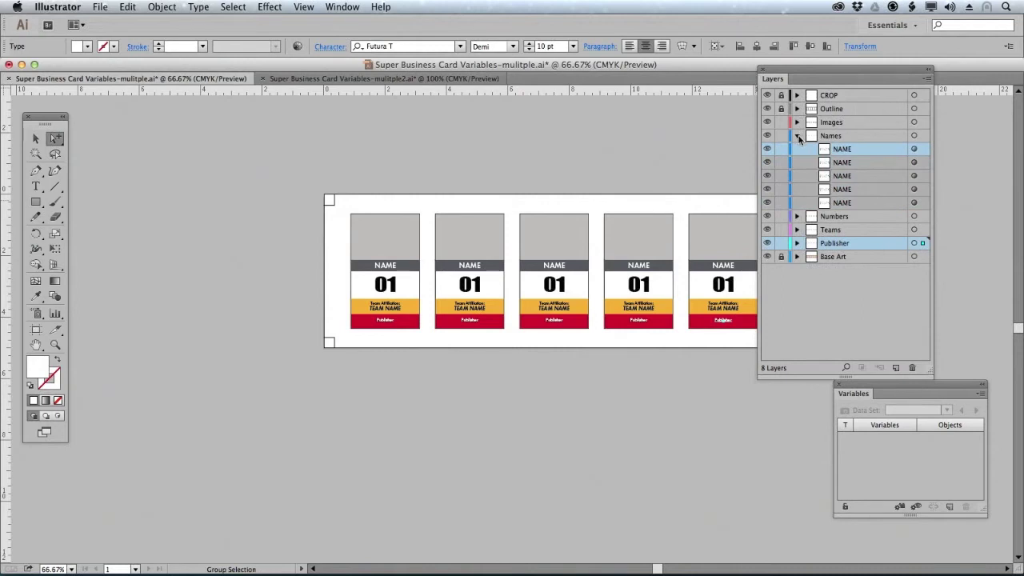
{"action": "left_click", "coordinate": [797, 136]}
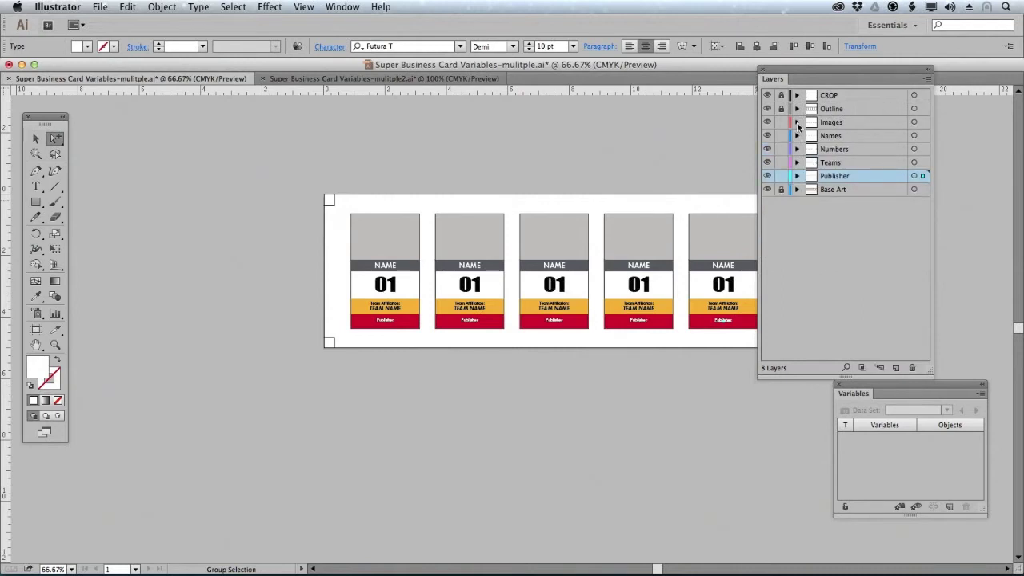
Step: Reverse the stacking order of the five placeholder.tif objects in the Images layer
{"action": "left_click", "coordinate": [797, 122]}
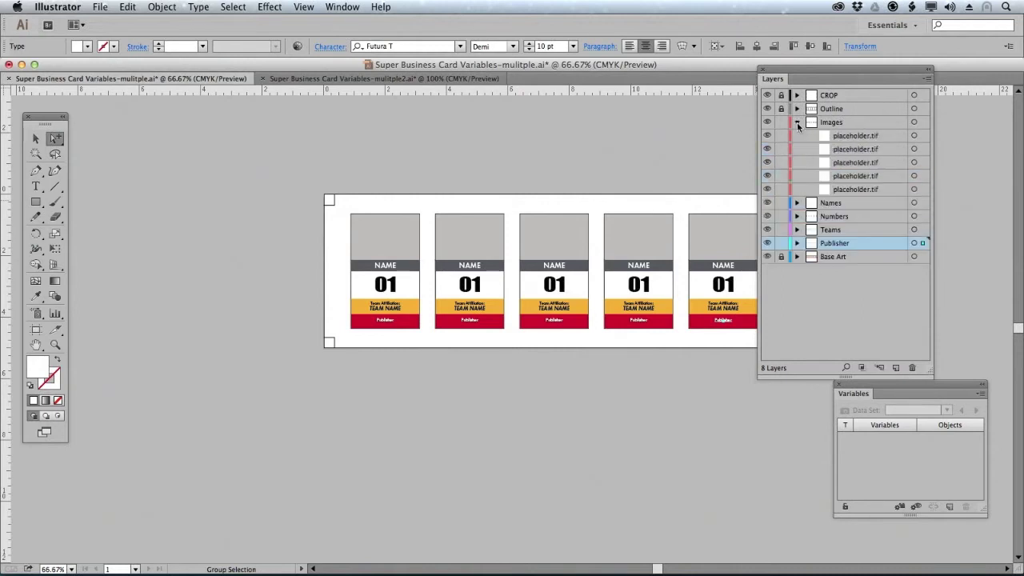
{"action": "left_click", "coordinate": [884, 136]}
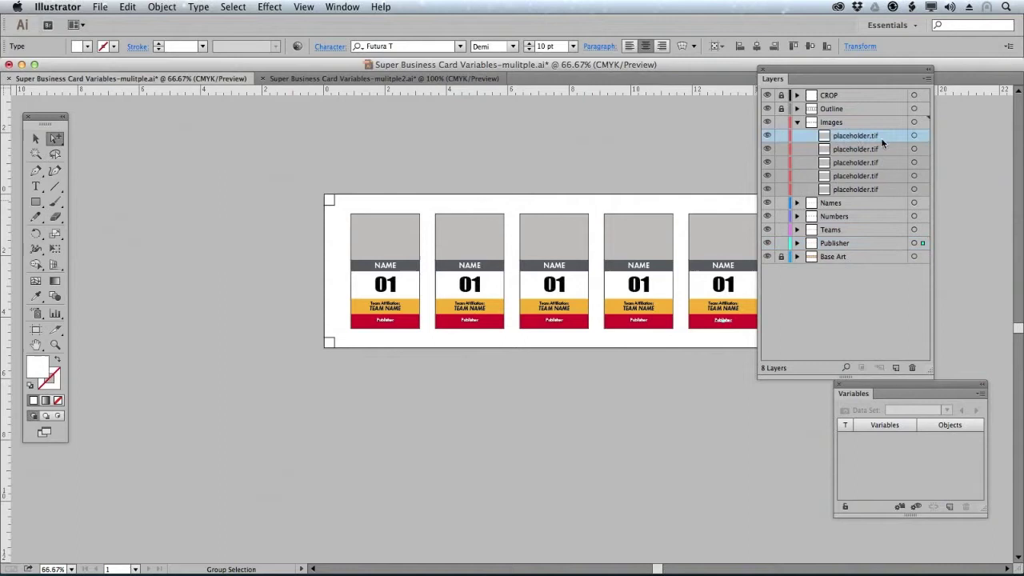
{"action": "left_click", "coordinate": [886, 190], "text": "shift"}
{"action": "left_click", "coordinate": [928, 81]}
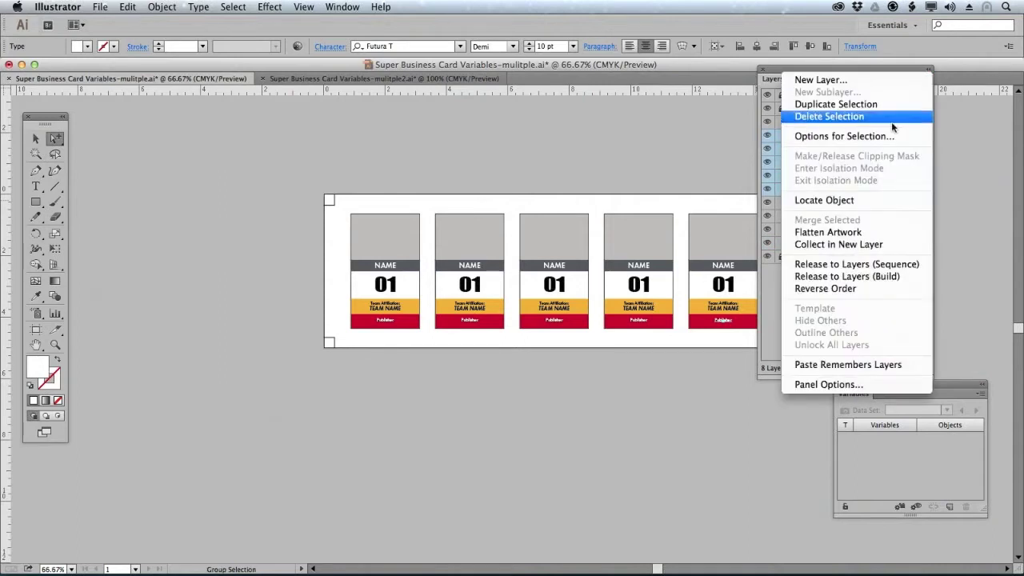
{"action": "left_click", "coordinate": [873, 289]}
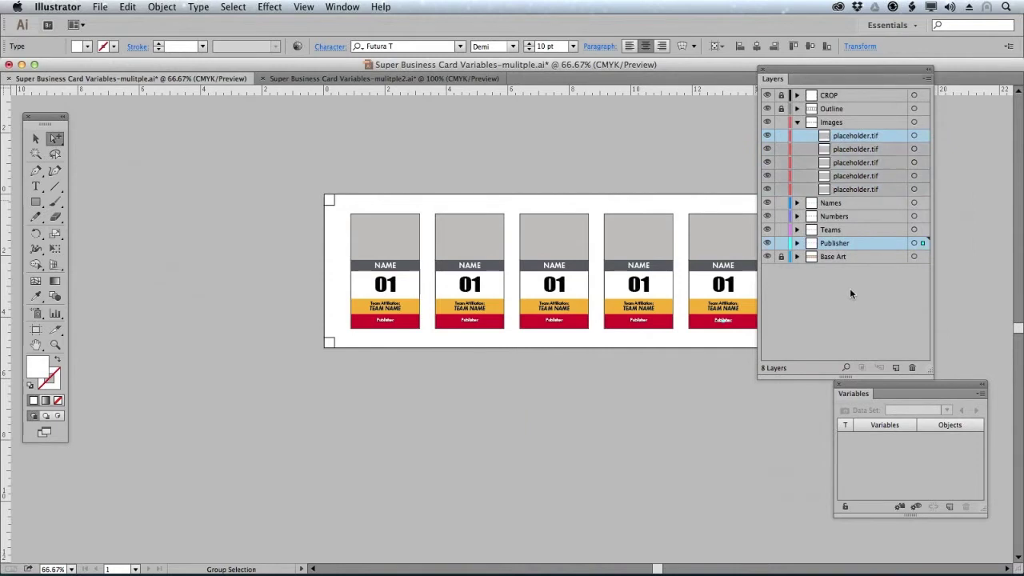
Step: Check which Images layer entries match the first and last cards' placeholder images, then deselect and collapse the layer
{"action": "left_click", "coordinate": [797, 122]}
{"action": "left_click", "coordinate": [796, 122]}
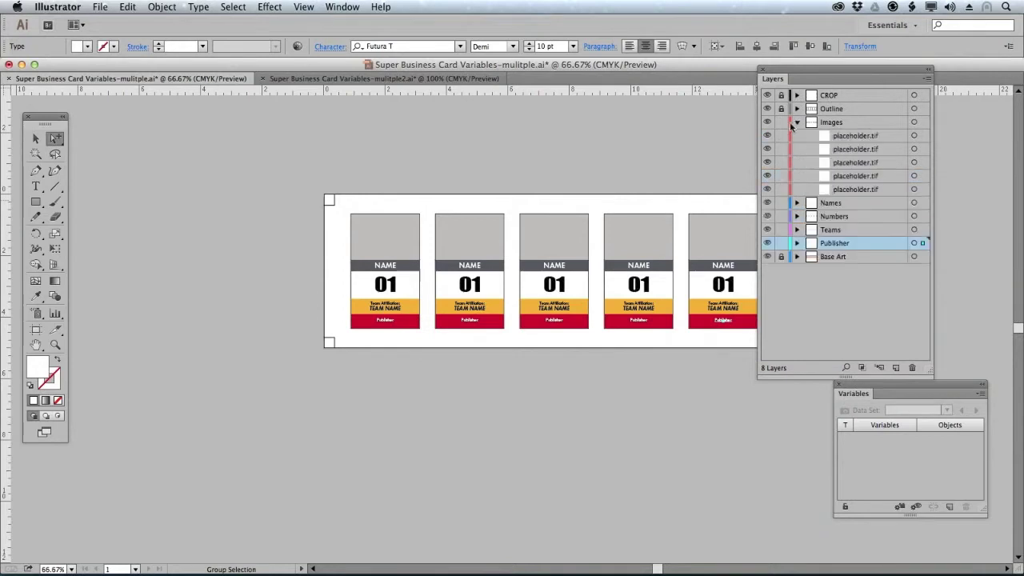
{"action": "left_click", "coordinate": [387, 232]}
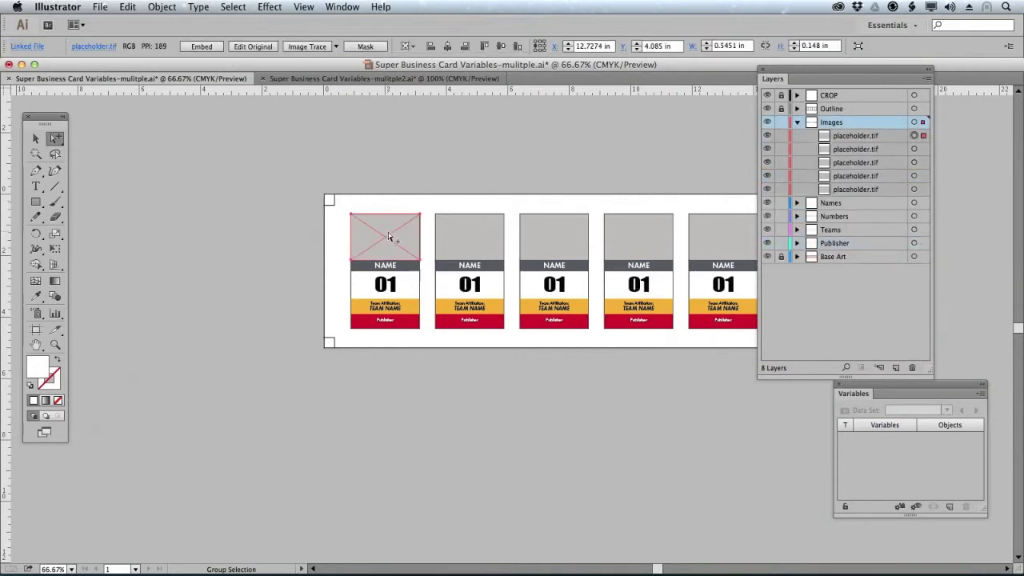
{"action": "left_click", "coordinate": [730, 237]}
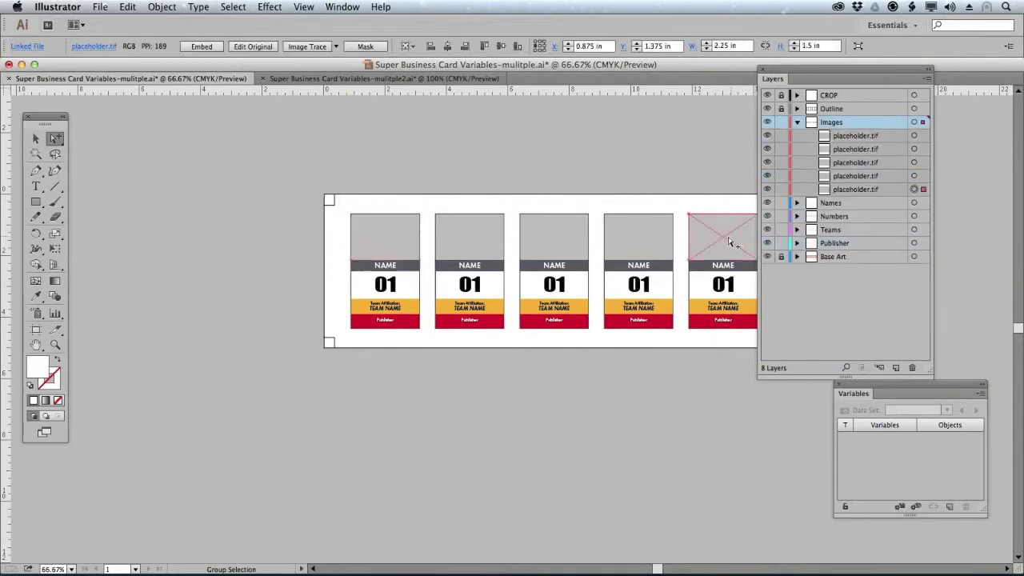
{"action": "left_click", "coordinate": [701, 154]}
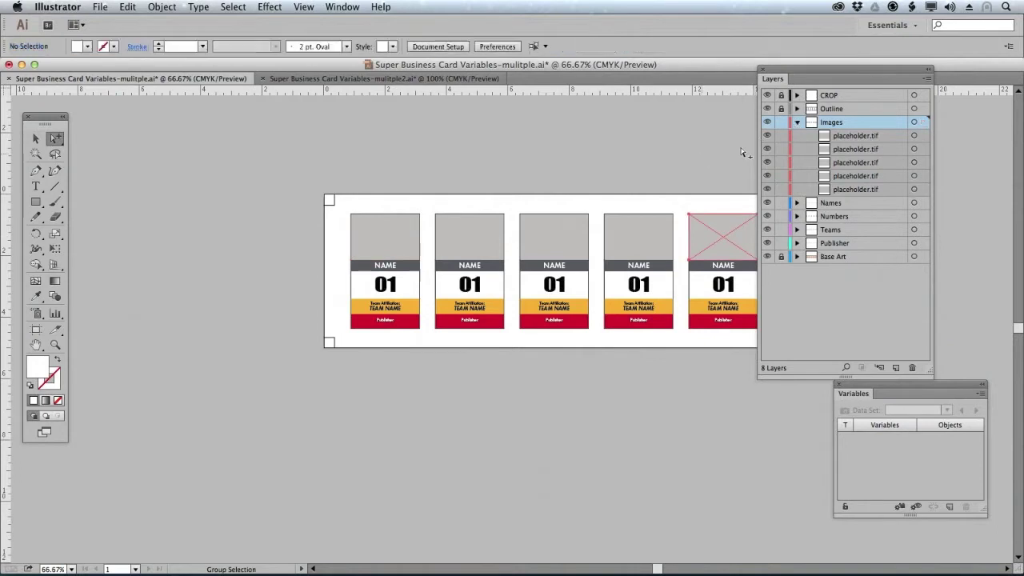
{"action": "left_click", "coordinate": [797, 124]}
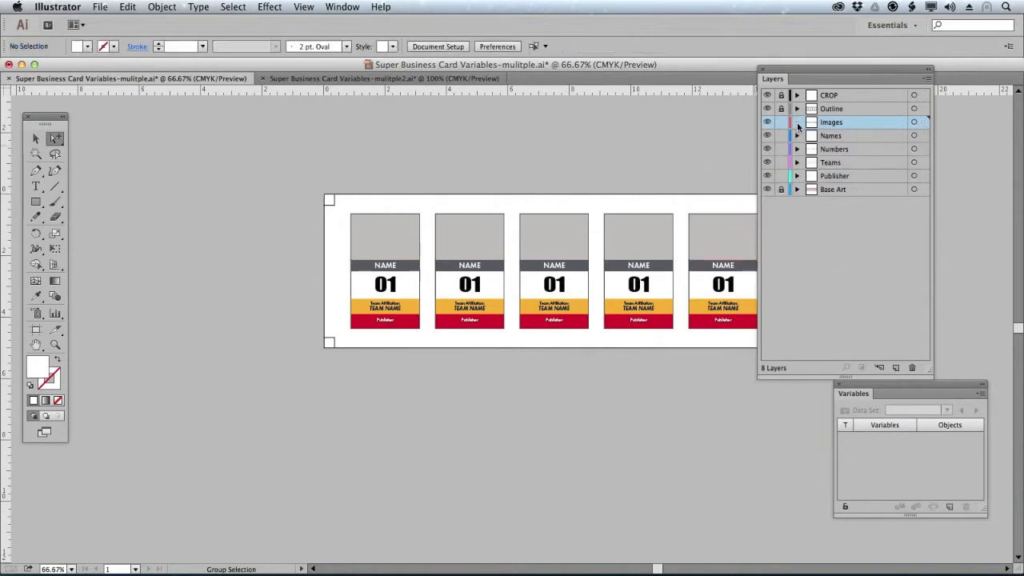
Step: Inspect the object entries in the Names layer, collapse it, and expand the Numbers layer
{"action": "left_click", "coordinate": [797, 136]}
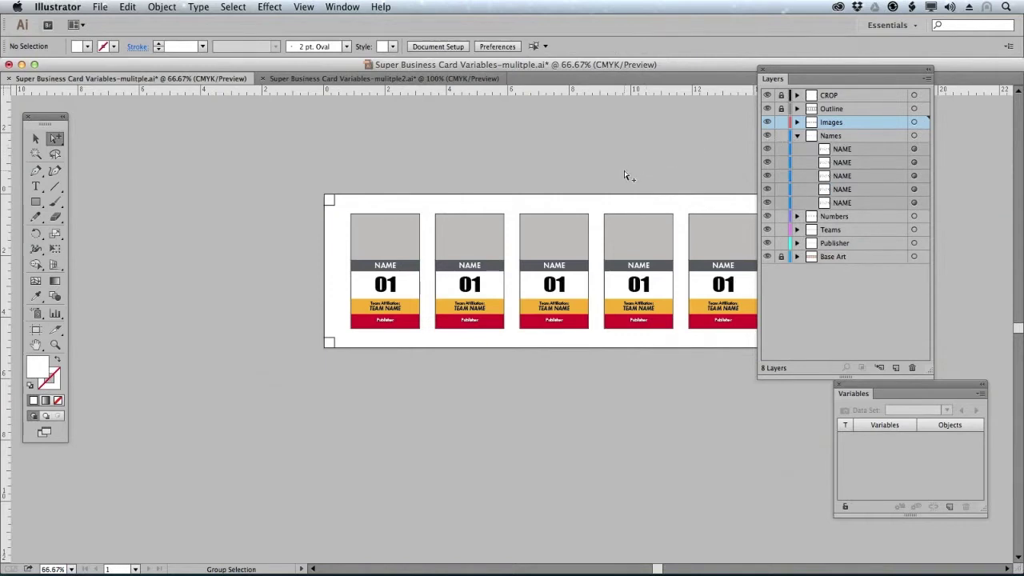
{"action": "left_click", "coordinate": [797, 137]}
{"action": "left_click", "coordinate": [797, 150]}
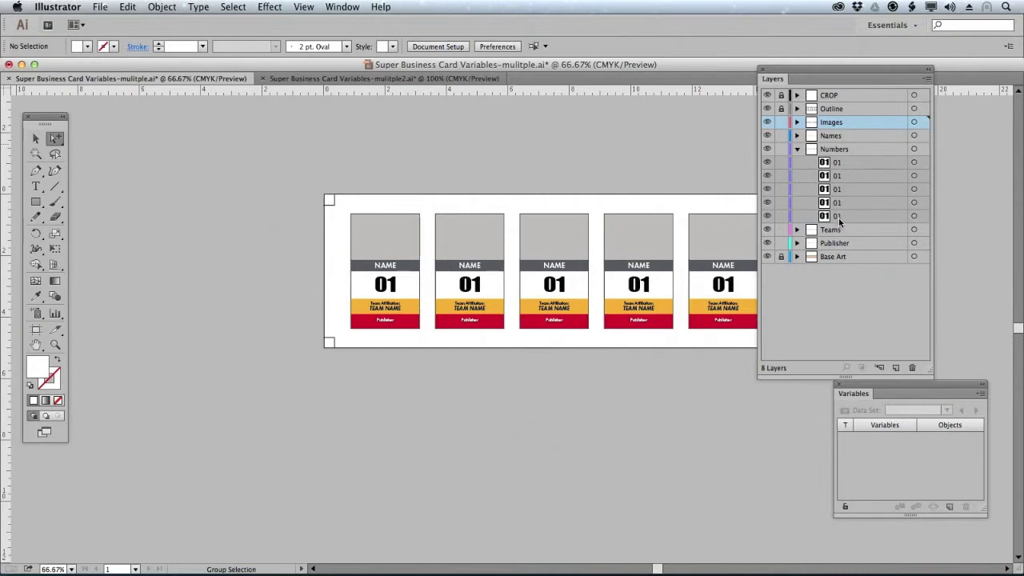
Step: Try changing the first card's number to 02, then undo the edit and deselect the text
{"action": "left_click", "coordinate": [388, 293]}
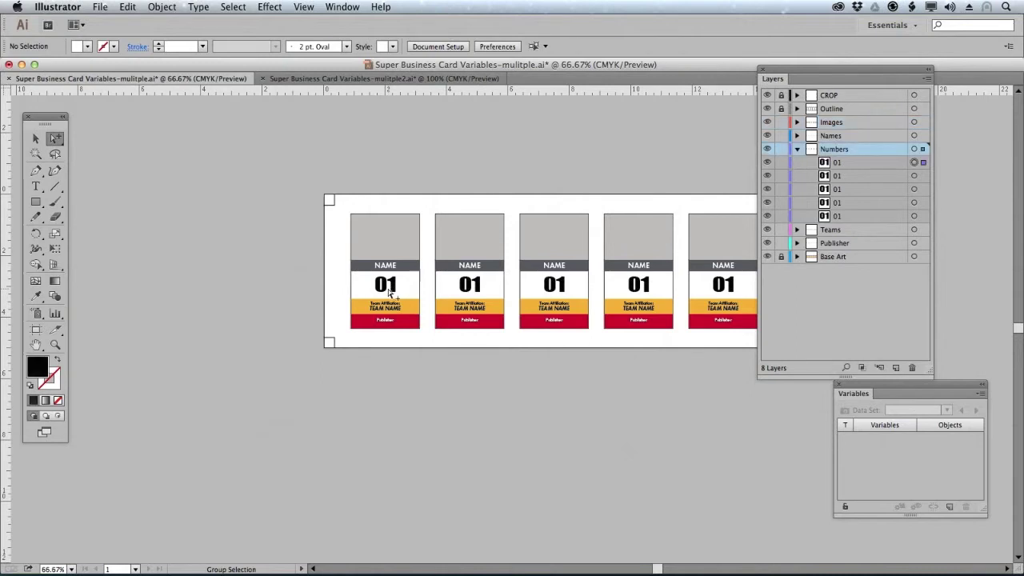
{"action": "double_click", "coordinate": [392, 294]}
{"action": "left_click_drag", "start_coordinate": [386, 288], "coordinate": [414, 280]}
{"action": "type", "text": "2"}
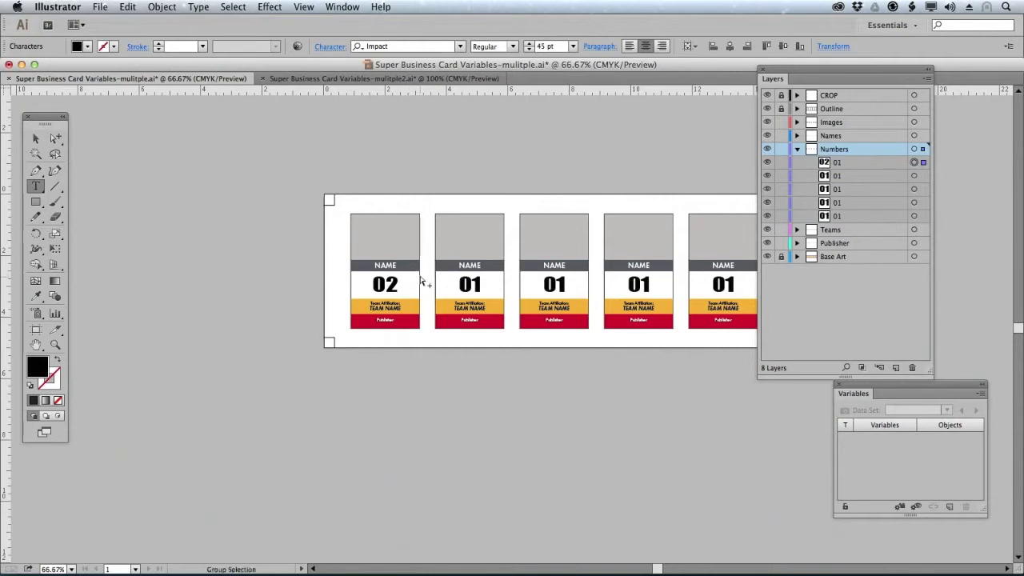
{"action": "key", "text": "super+z"}
{"action": "key", "text": "Escape"}
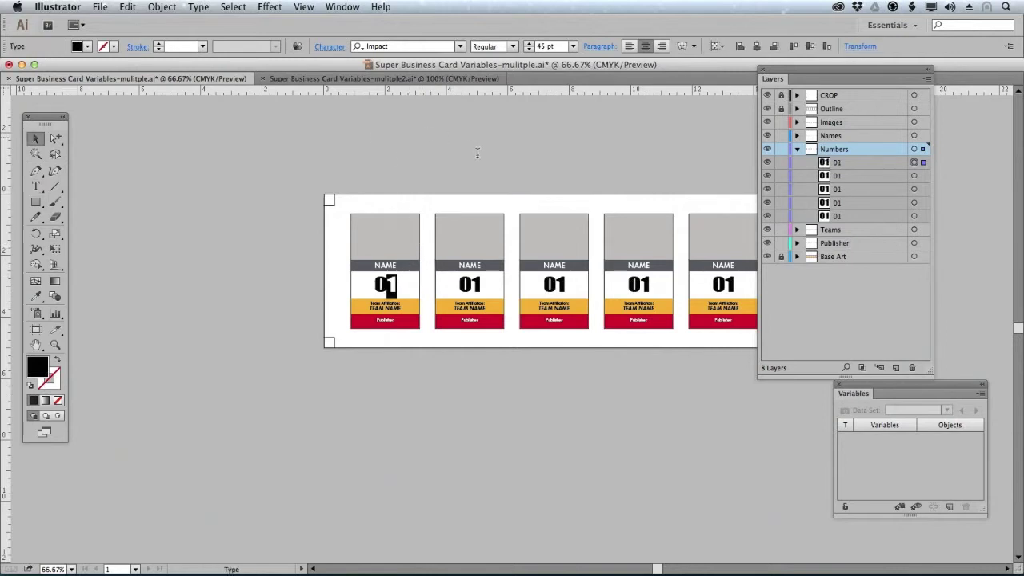
{"action": "left_click", "coordinate": [503, 186]}
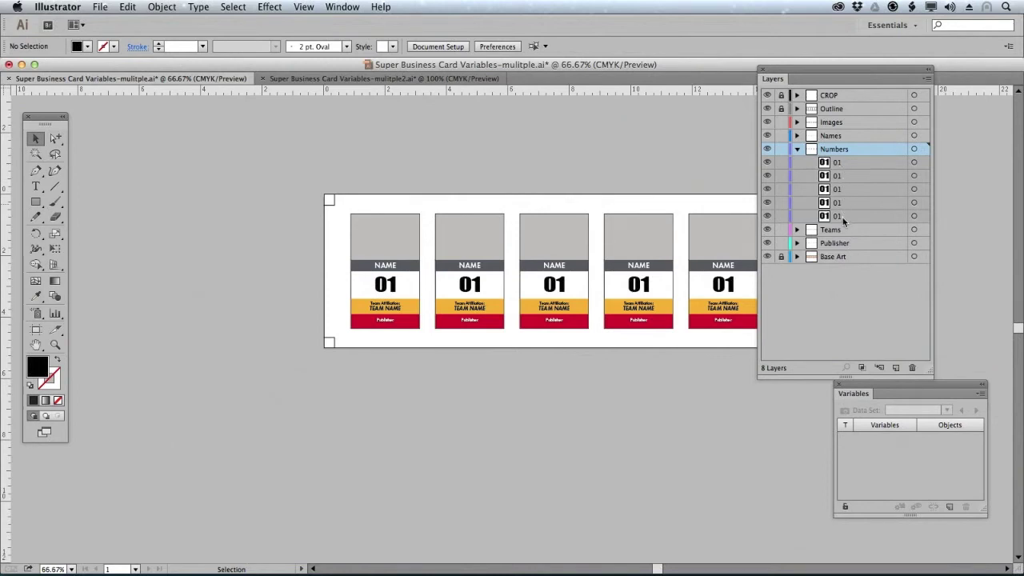
Step: View the top Numbers object's editable name without changing it, collapse that layer, and expand Publisher to inspect its objects
{"action": "double_click", "coordinate": [836, 162]}
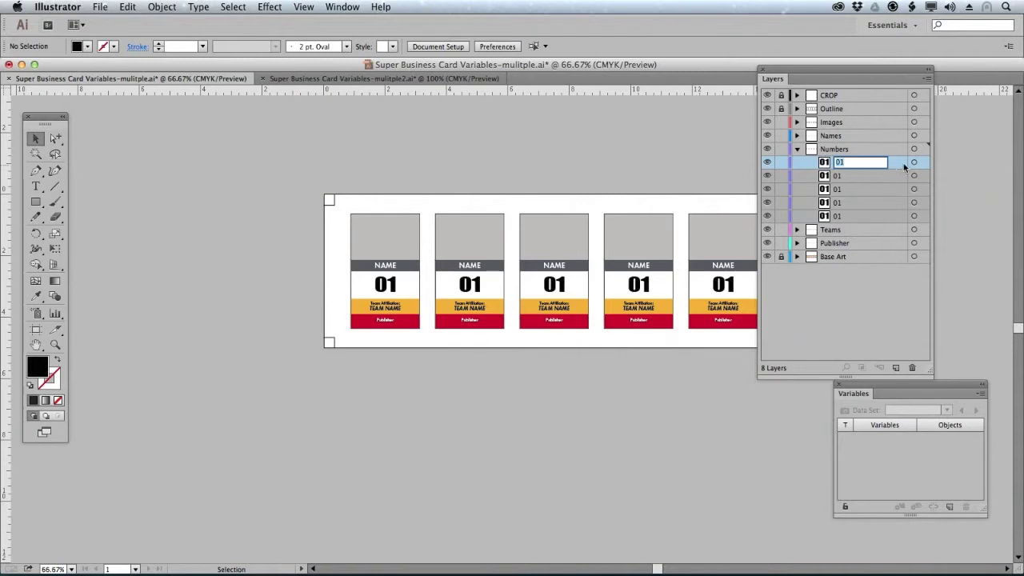
{"action": "key", "text": "Return"}
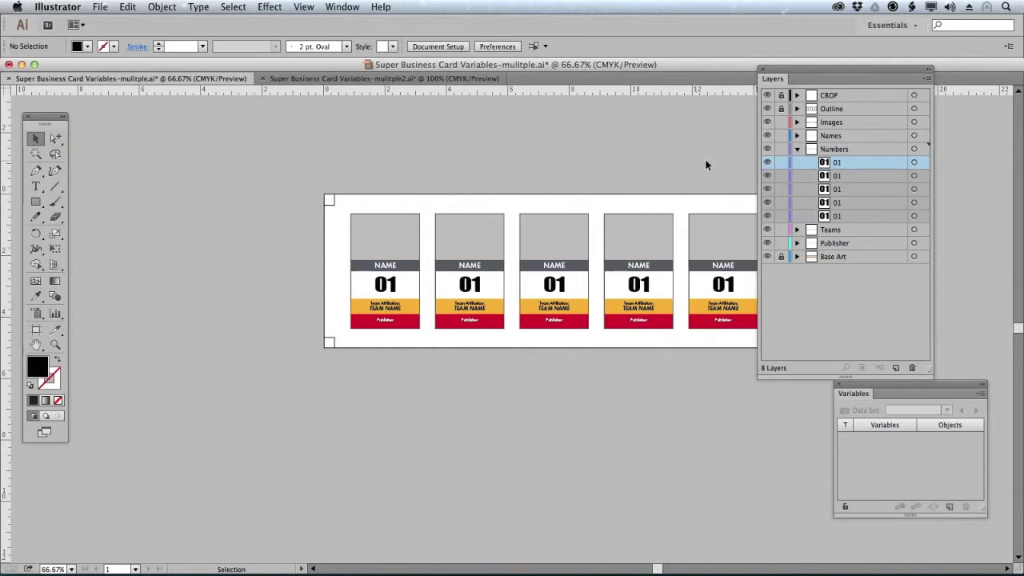
{"action": "left_click", "coordinate": [797, 150]}
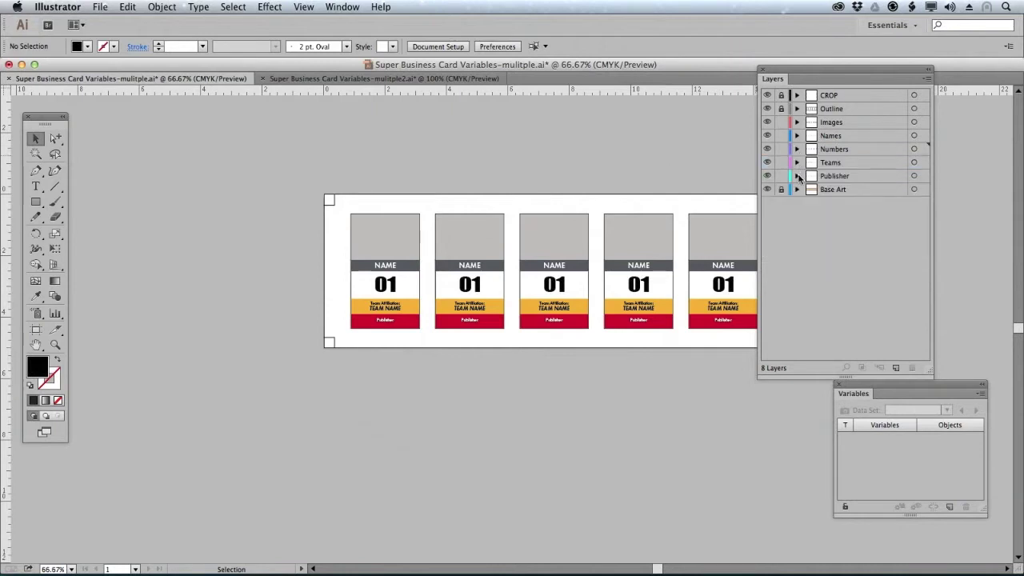
{"action": "left_click", "coordinate": [797, 176]}
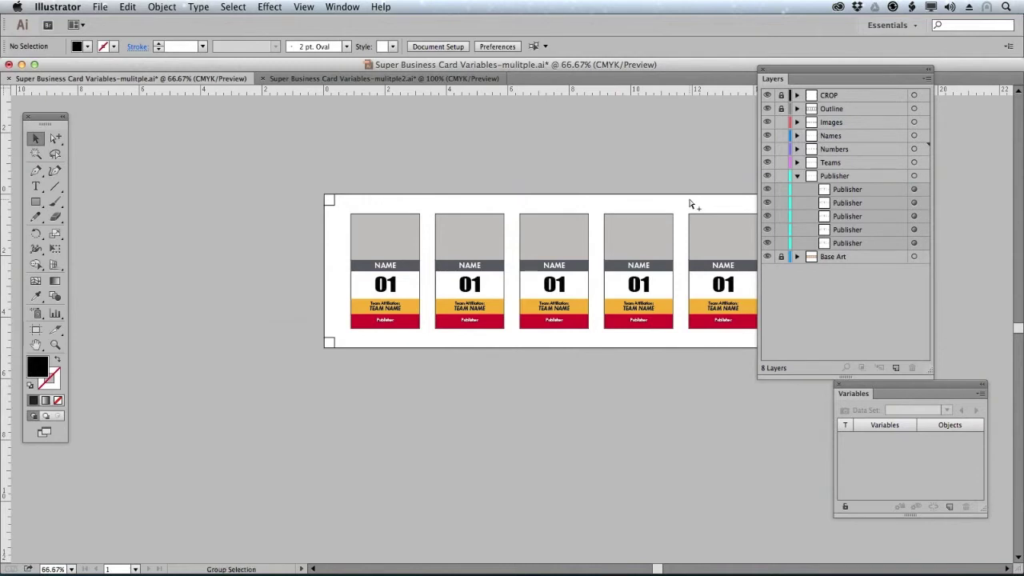
Step: Switch to NeoOffice Calc and bring up the Super Business Card Setup multiple.ods spreadsheet
{"action": "key", "text": "super+Tab"}
{"action": "key", "text": "super+Tab"}
{"action": "key", "text": "super+Tab"}
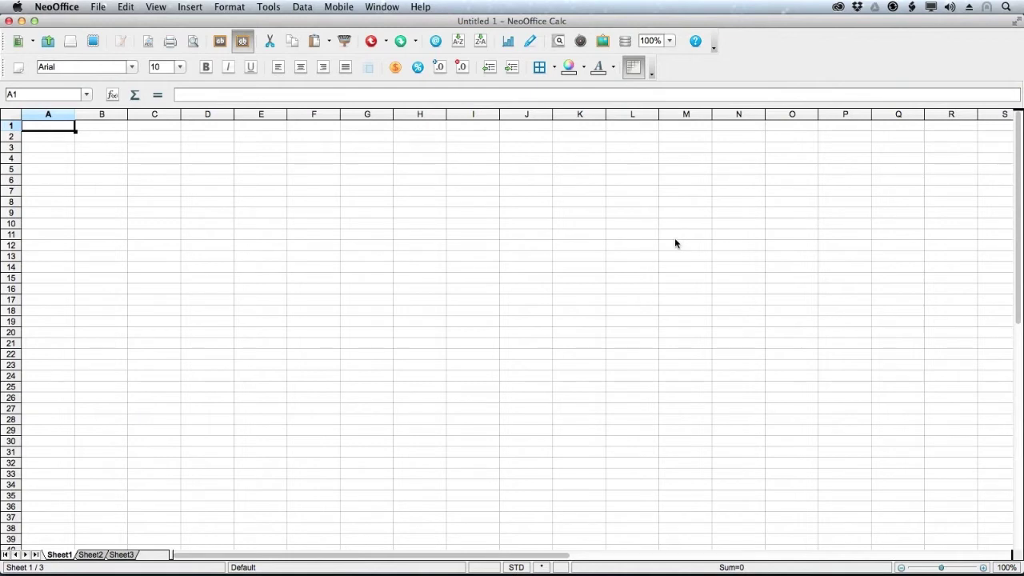
{"action": "type", "text": "'"}
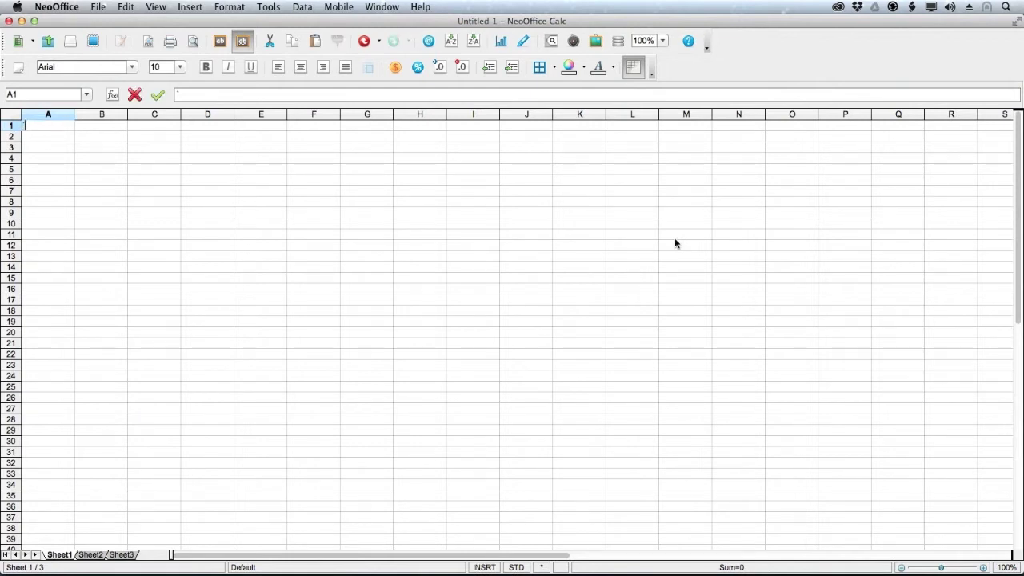
{"action": "key", "text": "super+Tab"}
{"action": "key", "text": "super+shift+Tab"}
{"action": "key", "text": "super+grave"}
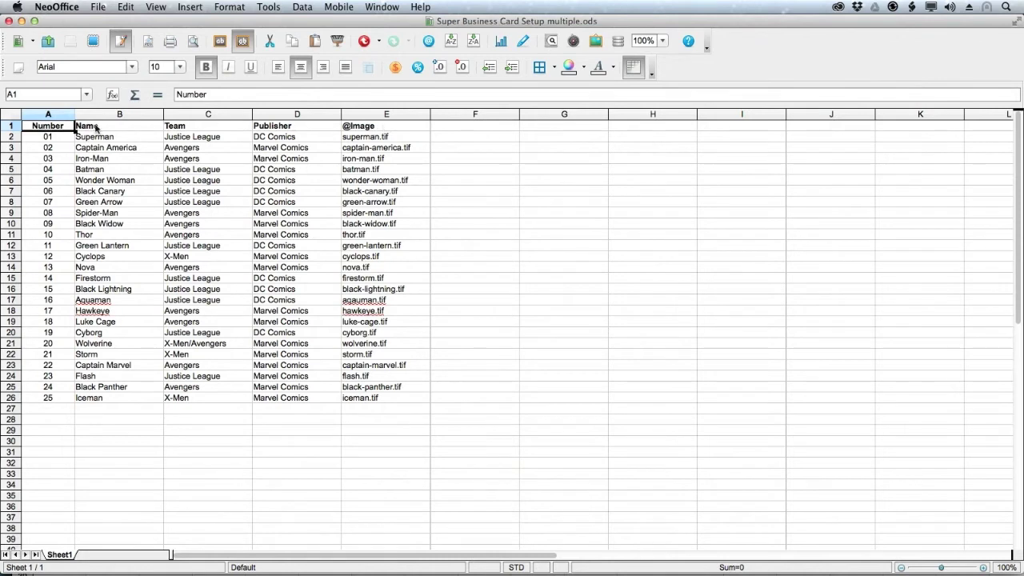
Step: Copy the header row A1:E1 into the first row of a new blank spreadsheet
{"action": "left_click", "coordinate": [398, 128], "text": "shift"}
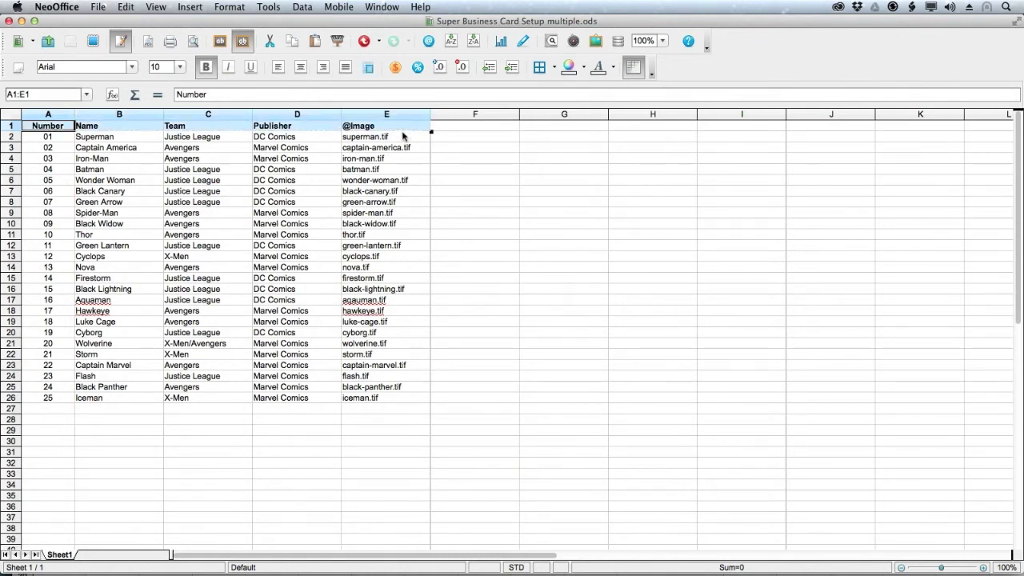
{"action": "key", "text": "super+c"}
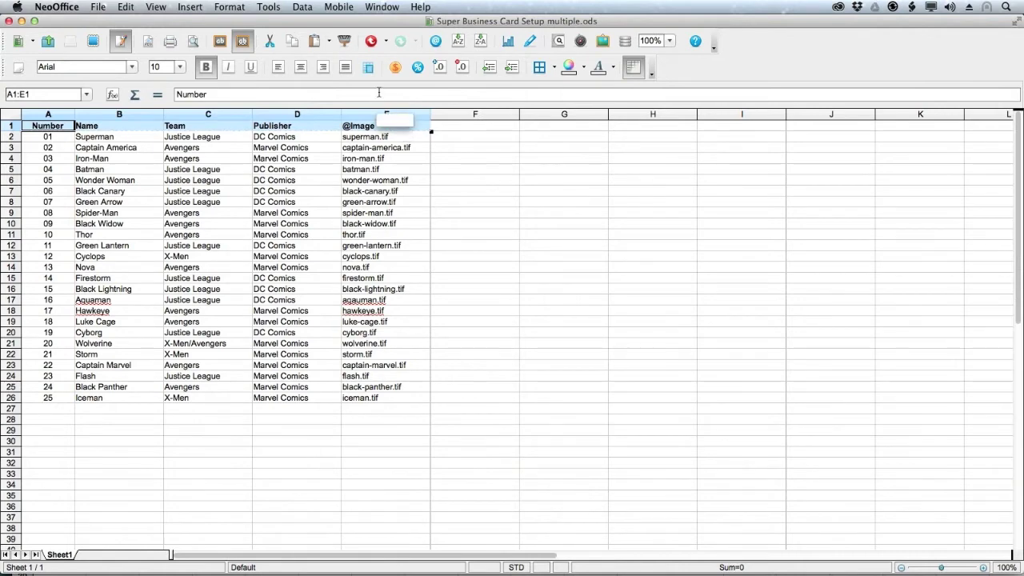
{"action": "key", "text": "super+n"}
{"action": "left_click_drag", "start_coordinate": [285, 57], "coordinate": [277, 21]}
{"action": "key", "text": "super+v"}
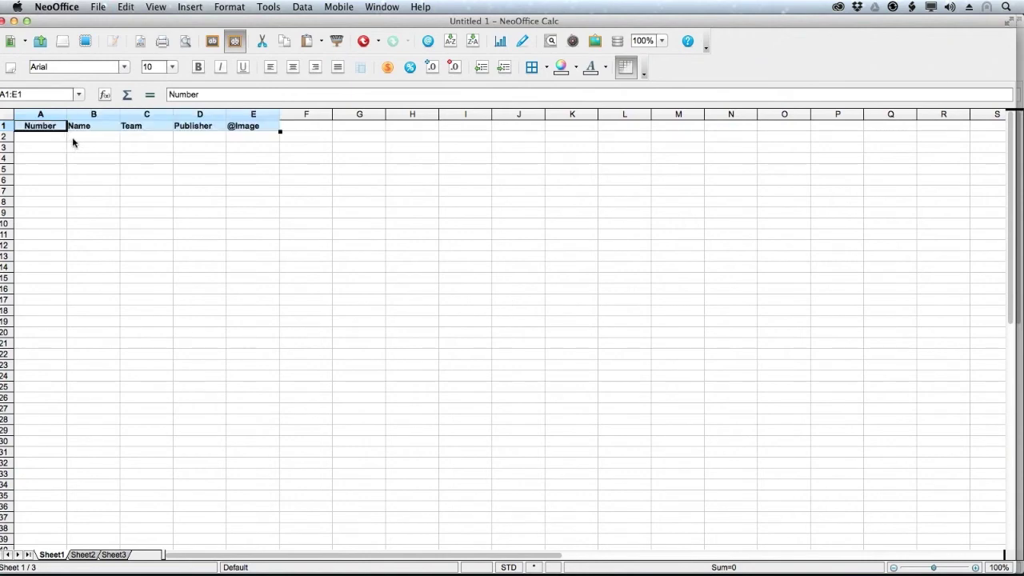
Step: Remove the @ prefix from the header in cell E1 so it reads Image
{"action": "left_click", "coordinate": [350, 169]}
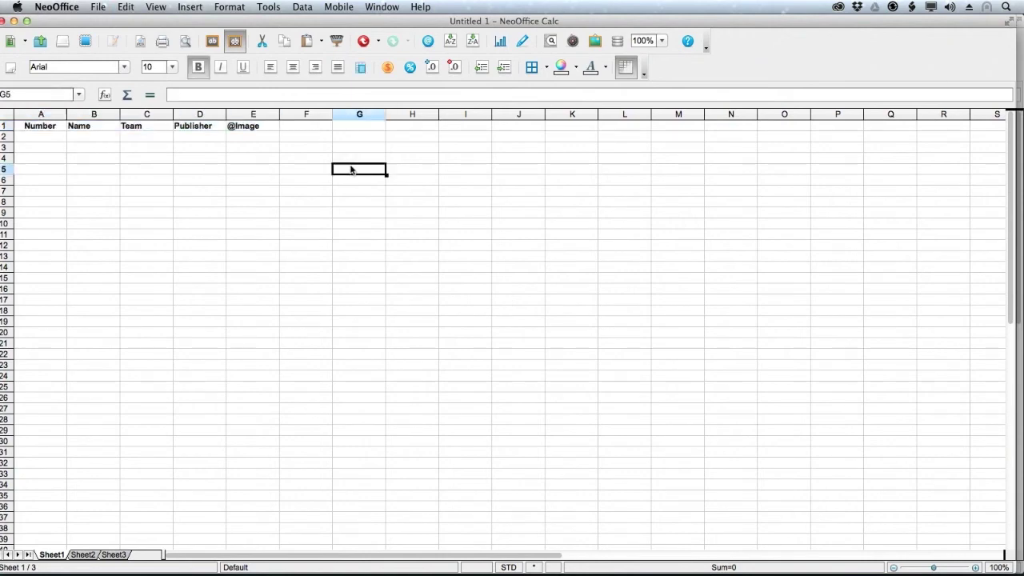
{"action": "double_click", "coordinate": [237, 131]}
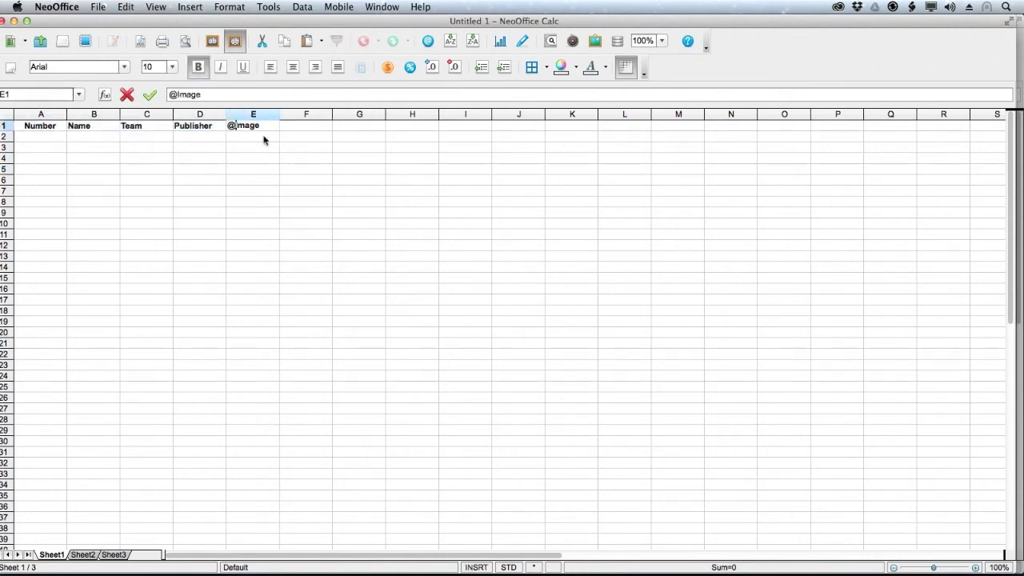
{"action": "key", "text": "BackSpace"}
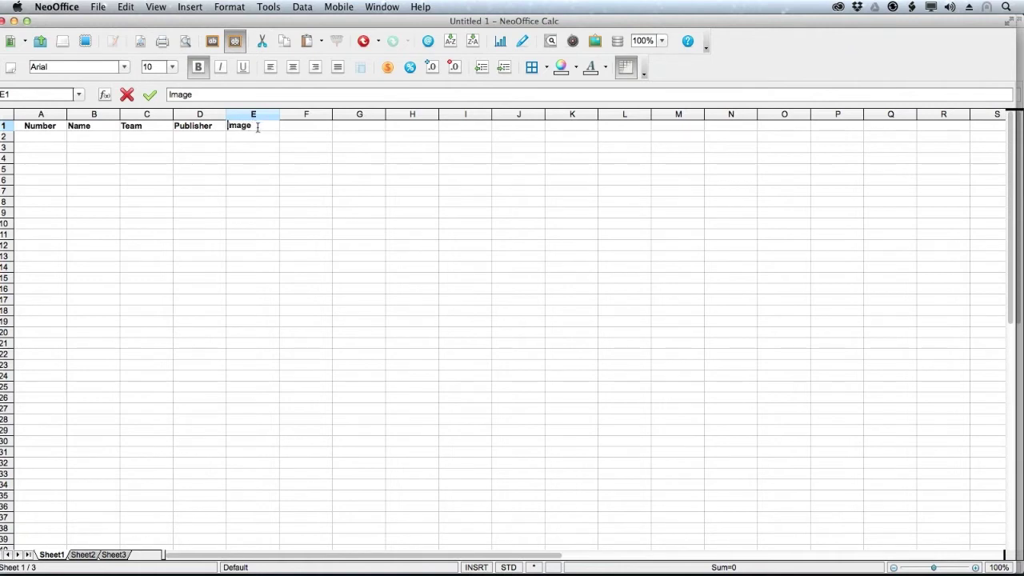
{"action": "left_click", "coordinate": [269, 140]}
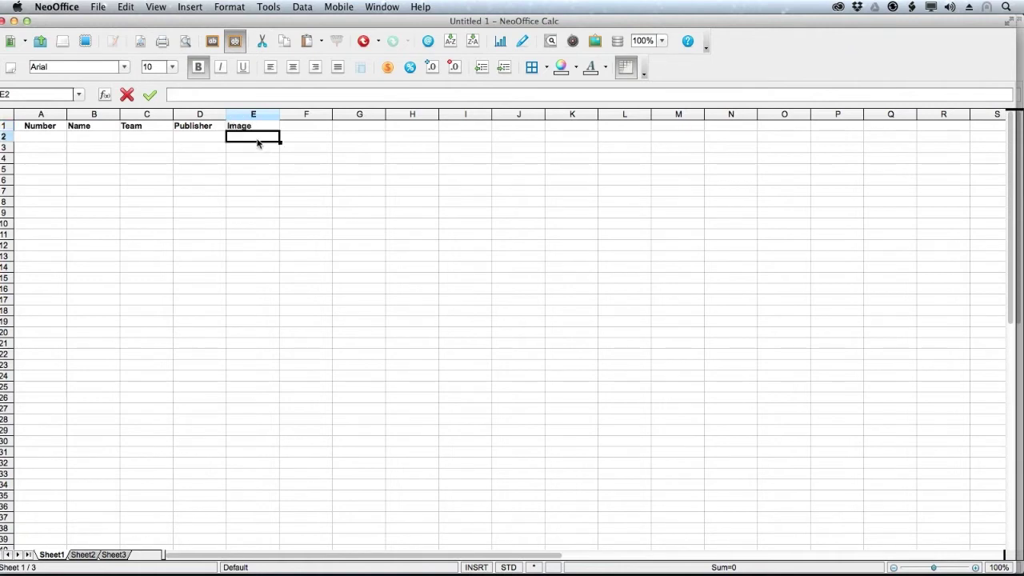
Step: Try filling the header row A1:E1 down through row 5, then undo the fill
{"action": "left_click", "coordinate": [56, 130]}
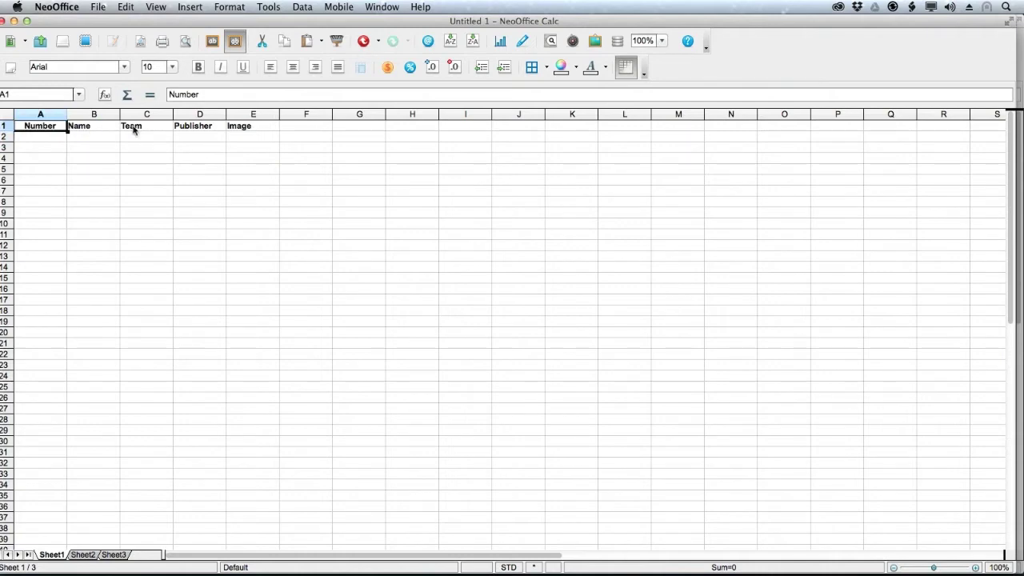
{"action": "left_click", "coordinate": [257, 129], "text": "shift"}
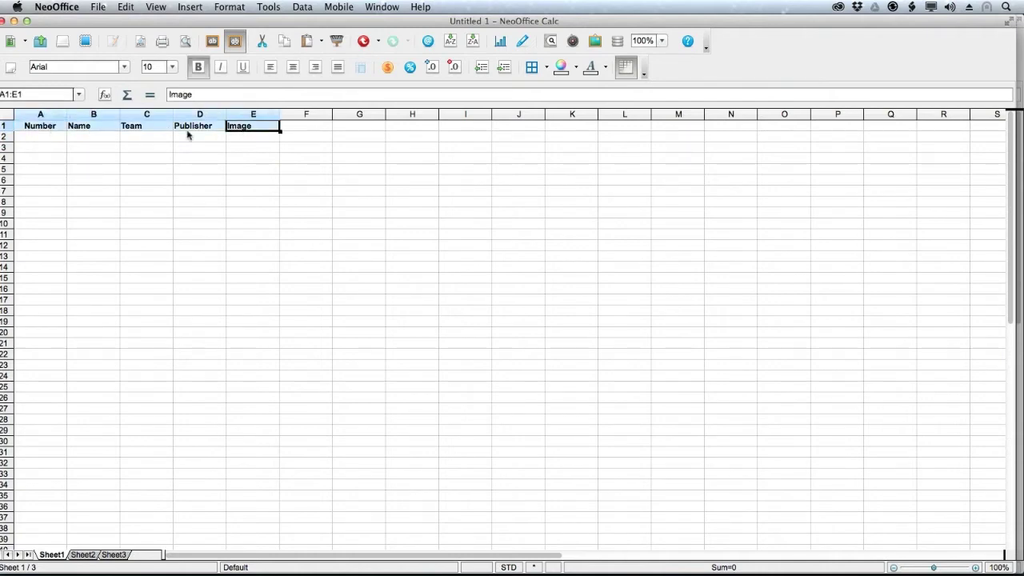
{"action": "left_click_drag", "start_coordinate": [280, 131], "coordinate": [275, 180]}
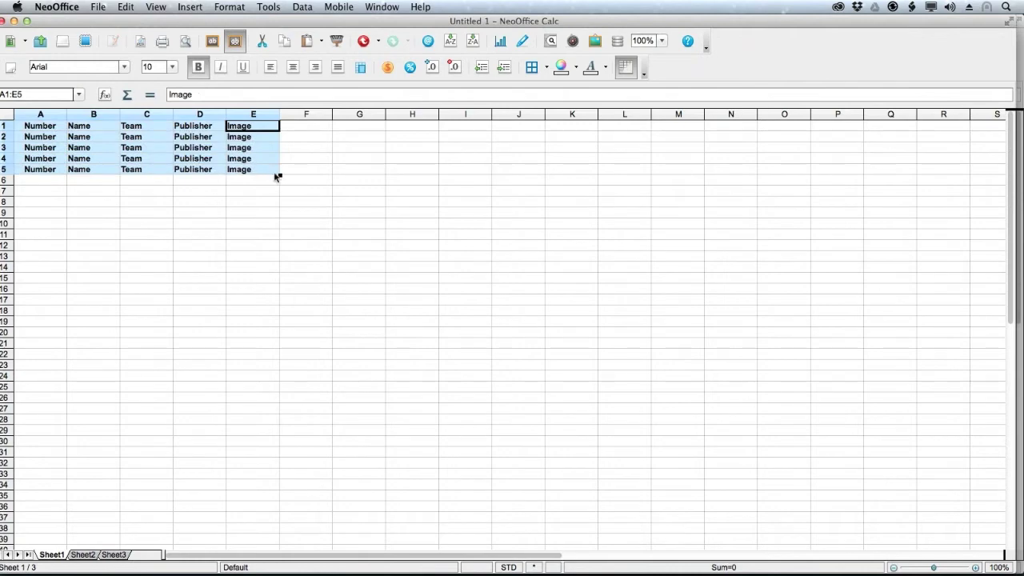
{"action": "key", "text": "super+z"}
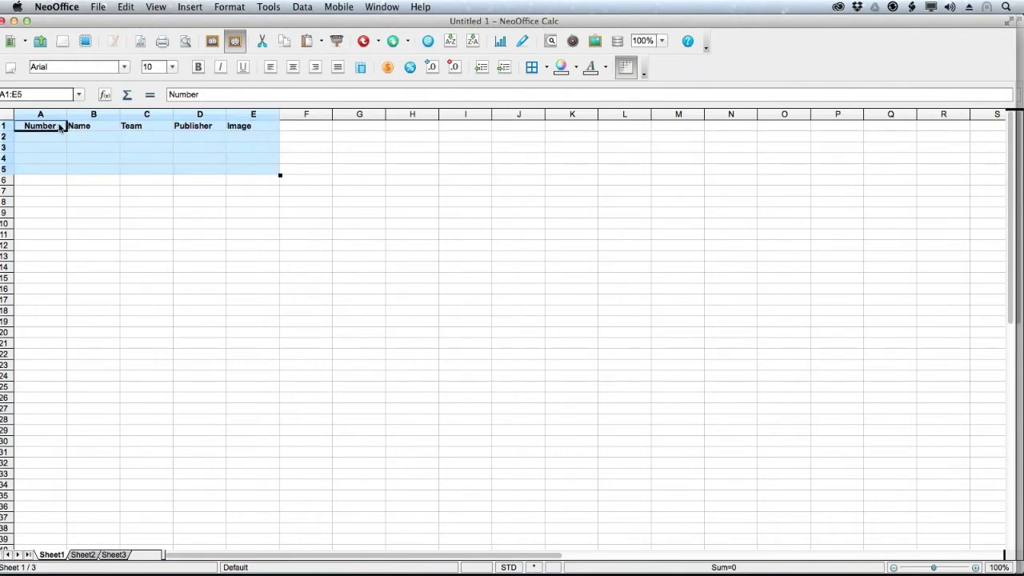
Step: Append 1 to each header in A1:E1 so they read Number1, Name1, Team1, Publisher1 and Image1
{"action": "double_click", "coordinate": [60, 128]}
{"action": "type", "text": "1"}
{"action": "double_click", "coordinate": [110, 128]}
{"action": "type", "text": "1"}
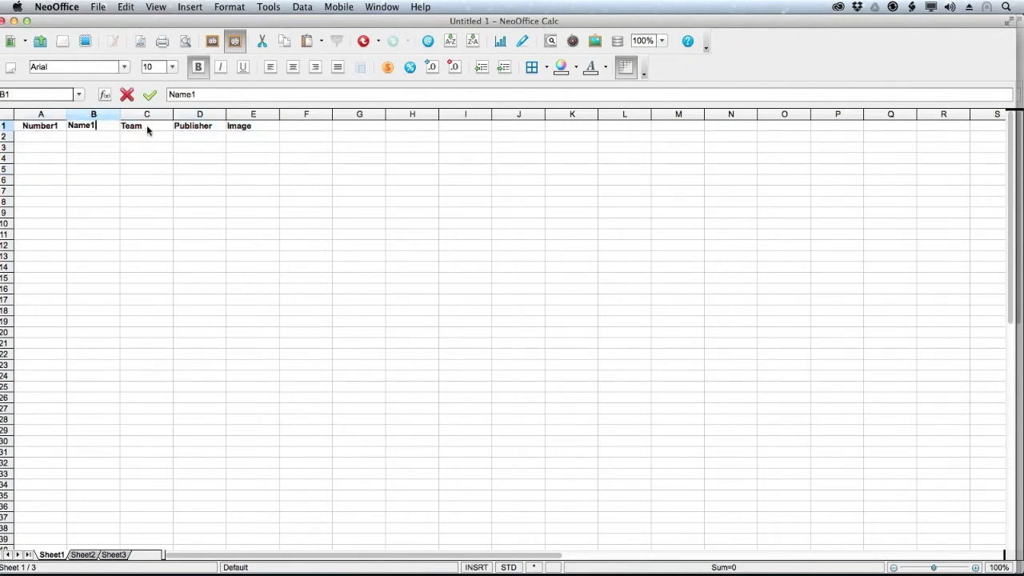
{"action": "double_click", "coordinate": [146, 129]}
{"action": "type", "text": "1"}
{"action": "double_click", "coordinate": [217, 129]}
{"action": "type", "text": "1"}
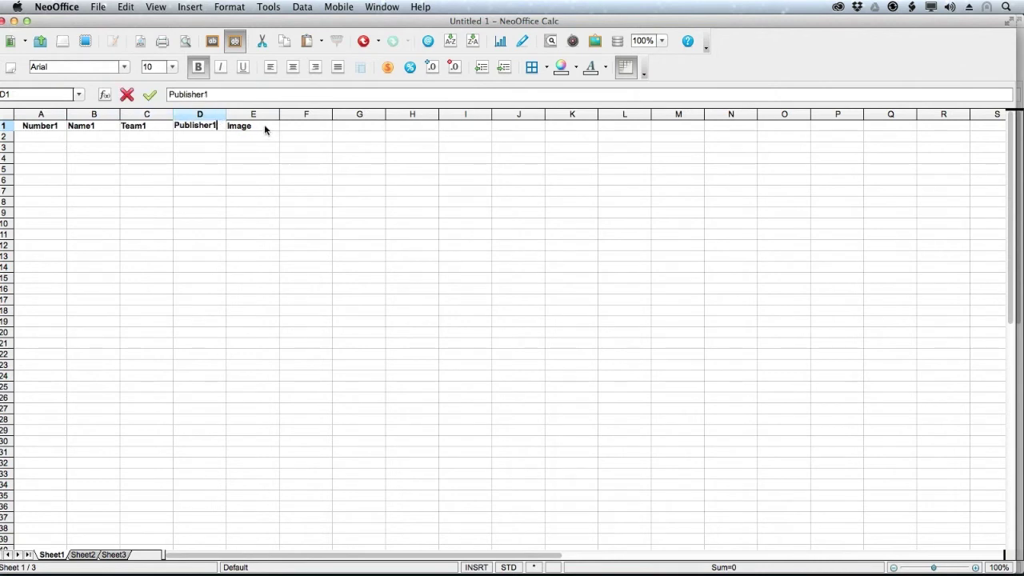
{"action": "double_click", "coordinate": [265, 128]}
{"action": "type", "text": "1"}
{"action": "left_click", "coordinate": [320, 145]}
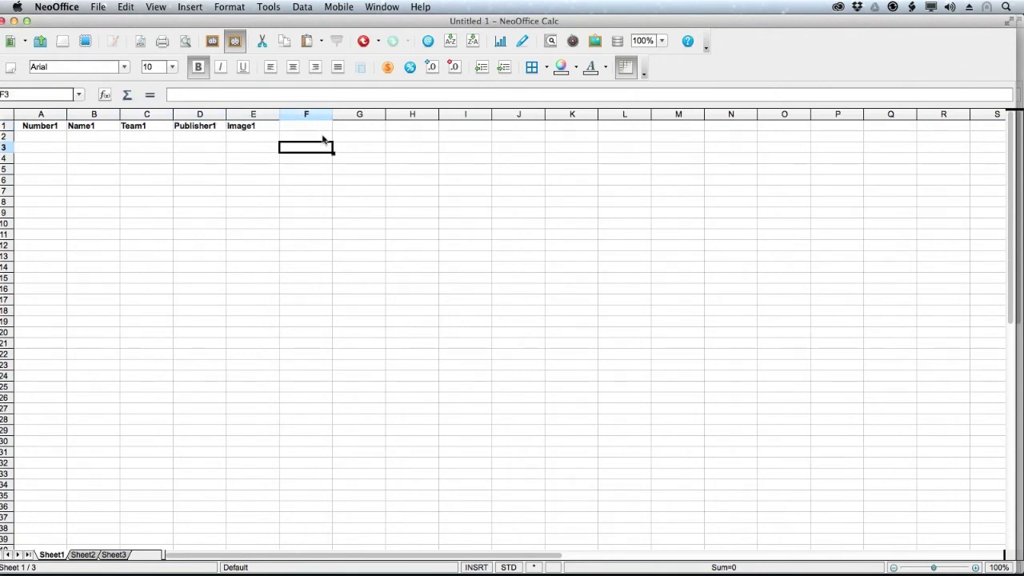
Step: Fill the numbered headers in A1:E1 down through row 5
{"action": "left_click", "coordinate": [257, 128]}
{"action": "left_click", "coordinate": [50, 126], "text": "shift"}
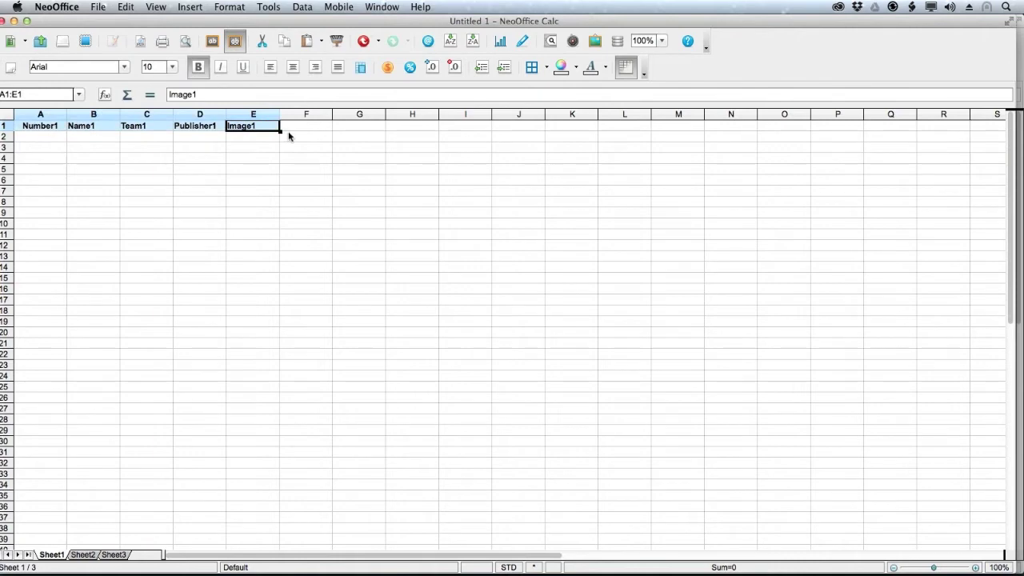
{"action": "left_click_drag", "start_coordinate": [279, 130], "coordinate": [275, 180]}
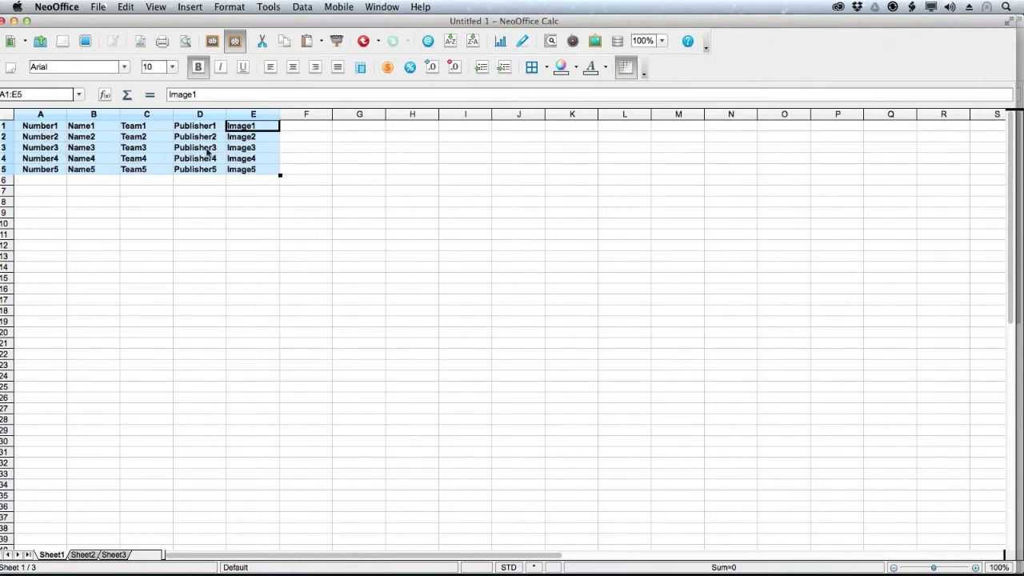
{"action": "left_click", "coordinate": [304, 148]}
Step: Copy the Image names in E1:E5 into the first untitled document in TextWrangler and delete the stray character before Image1
{"action": "left_click", "coordinate": [269, 129]}
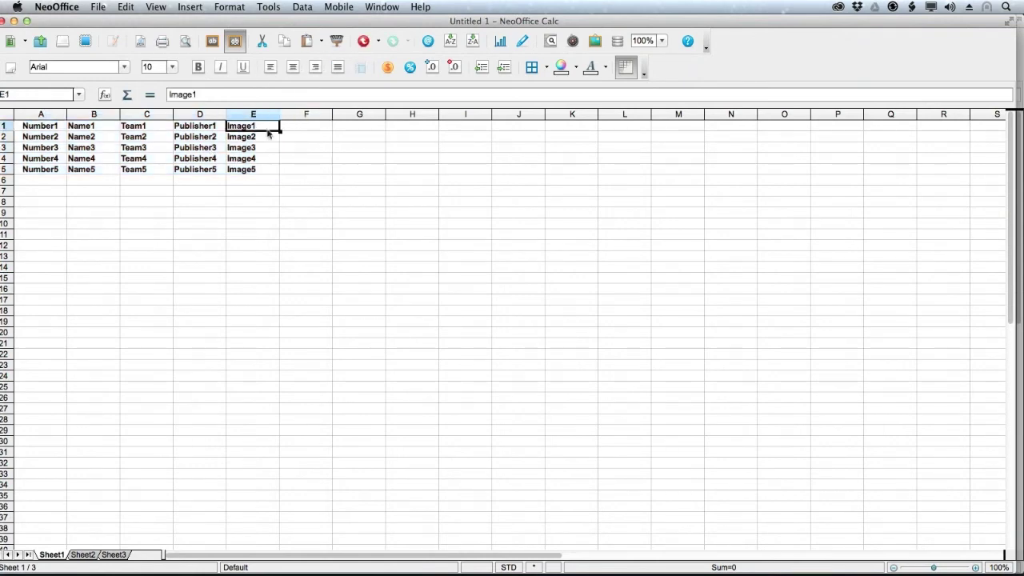
{"action": "left_click", "coordinate": [266, 174], "text": "shift"}
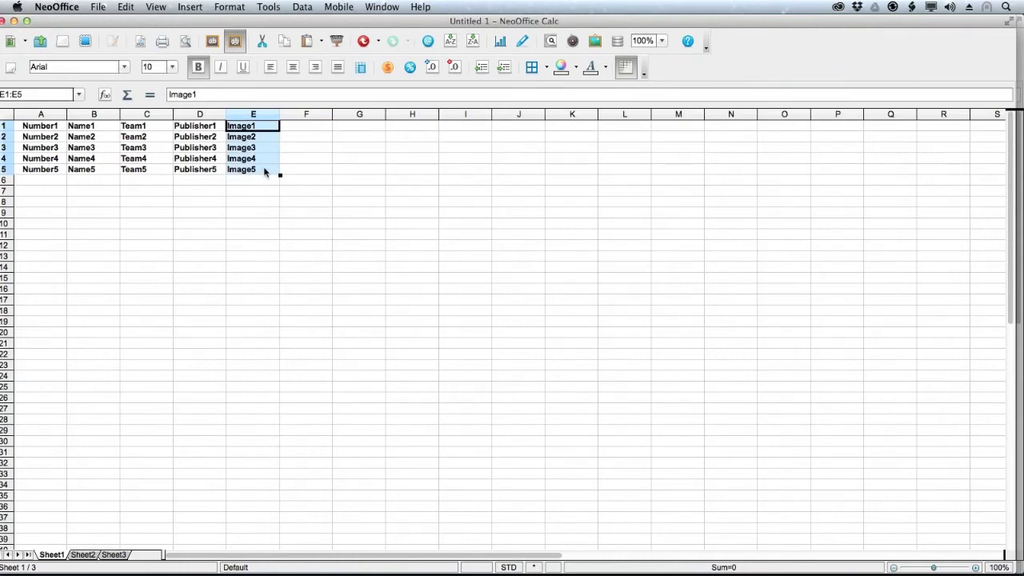
{"action": "key", "text": "super+Tab"}
{"action": "key", "text": "super+Tab"}
{"action": "key", "text": "super+Tab"}
{"action": "key", "text": "super+Tab"}
{"action": "key", "text": "super+Tab"}
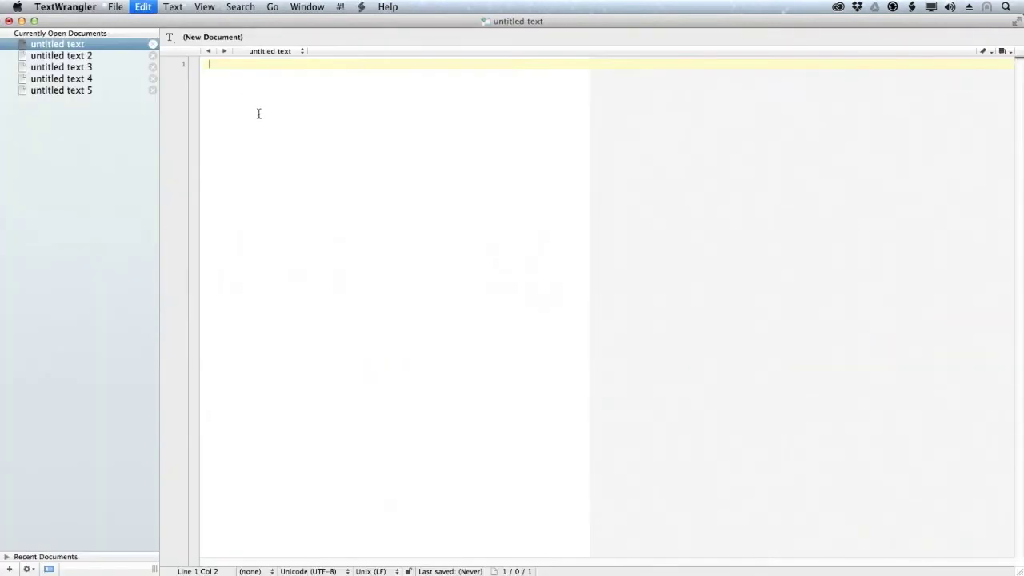
{"action": "key", "text": "super+v"}
{"action": "left_click", "coordinate": [211, 65]}
{"action": "key", "text": "BackSpace"}
Step: Save the image names document as image.txt in the TEXT folder
{"action": "key", "text": "super+s"}
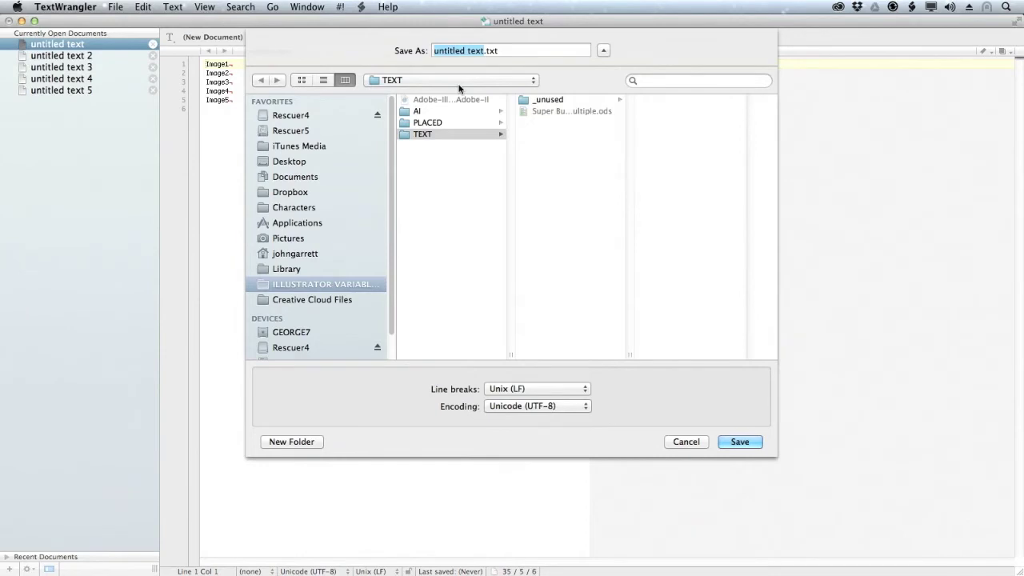
{"action": "type", "text": "image"}
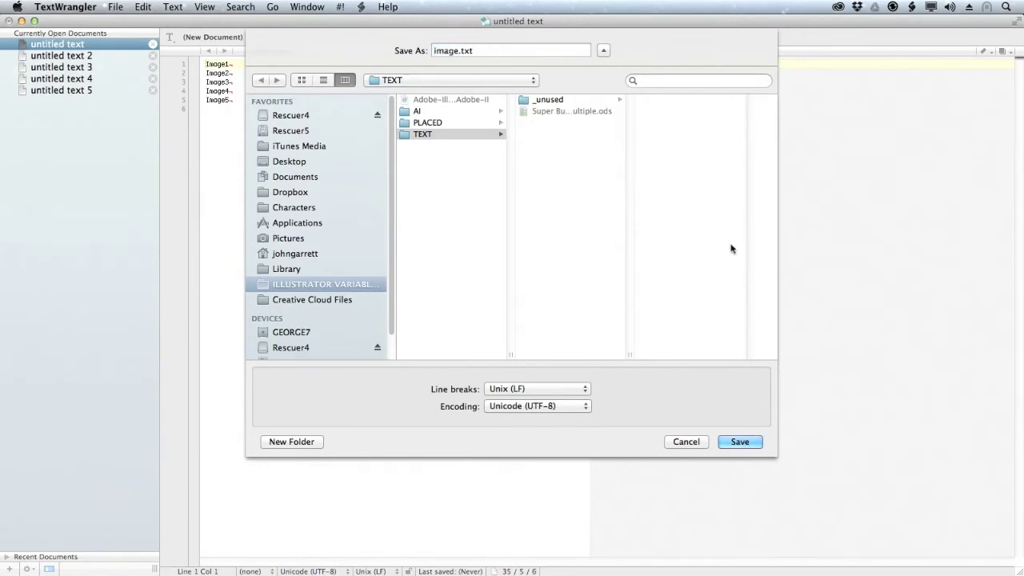
{"action": "left_click", "coordinate": [740, 442]}
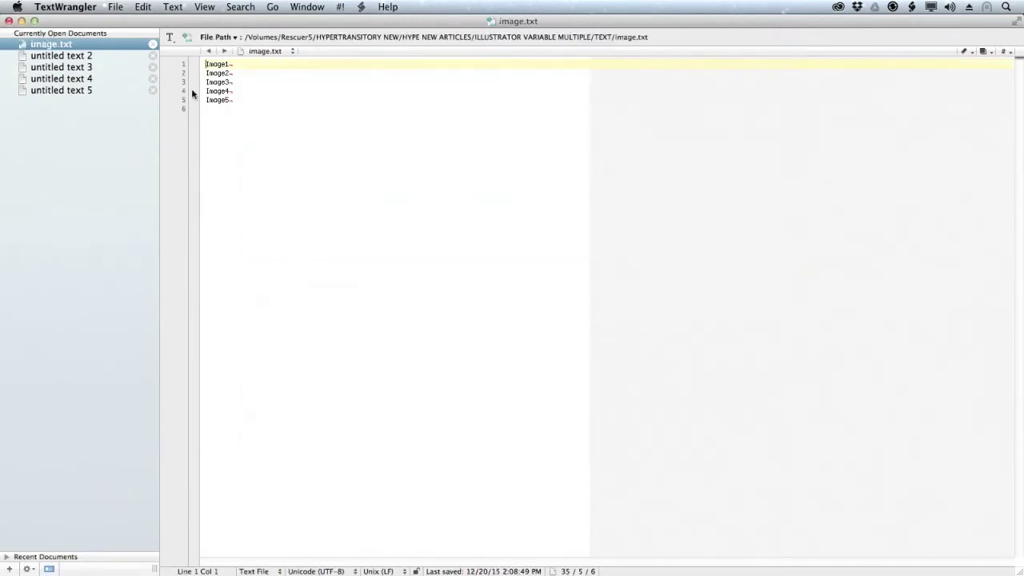
Step: Copy the Publisher names in D1:D5 from the NeoOffice spreadsheet into untitled text 2 in TextWrangler
{"action": "key", "text": "super+Tab"}
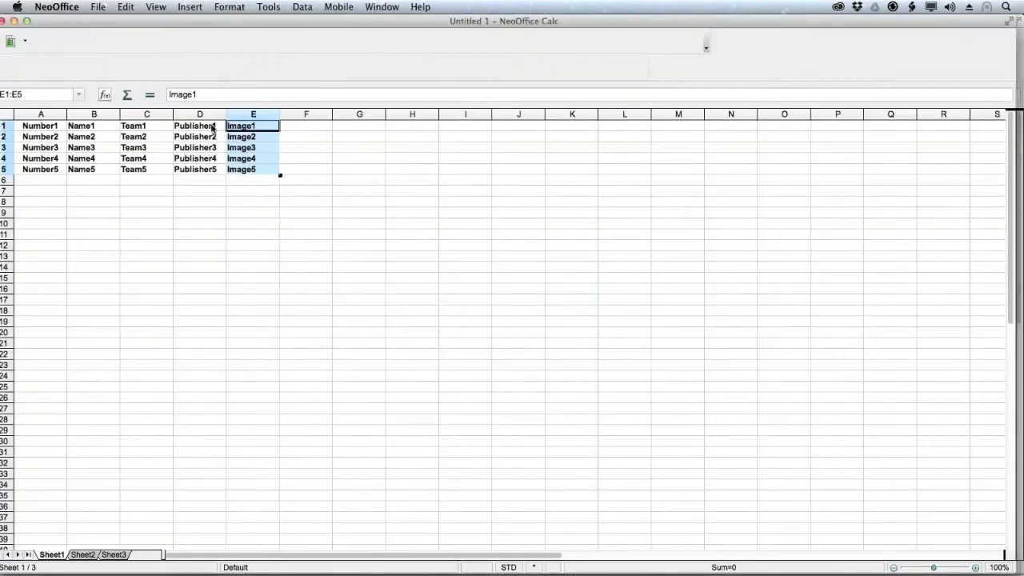
{"action": "key", "text": "Left"}
{"action": "left_click", "coordinate": [218, 169], "text": "shift"}
{"action": "key", "text": "super+c"}
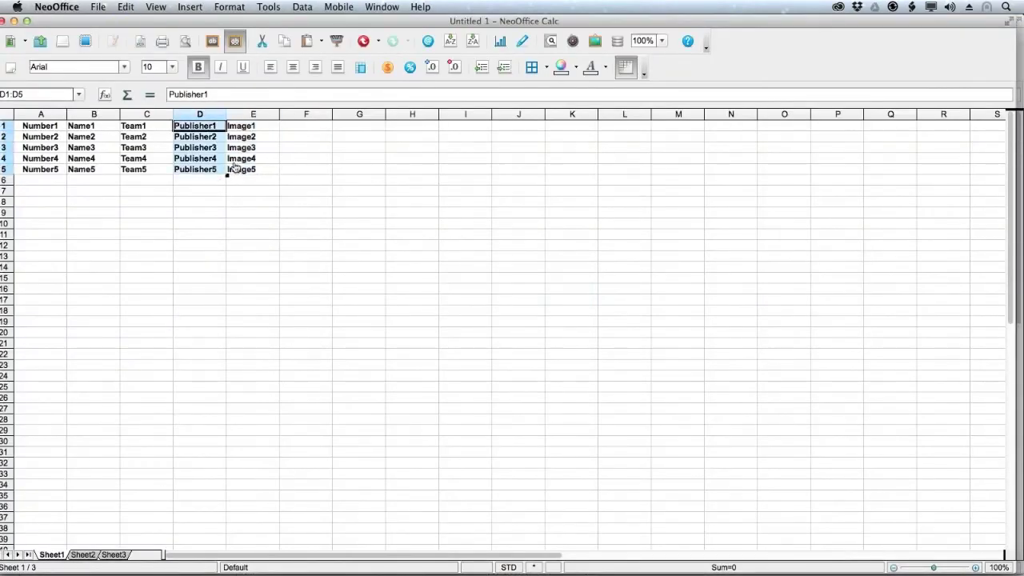
{"action": "key", "text": "super+Tab"}
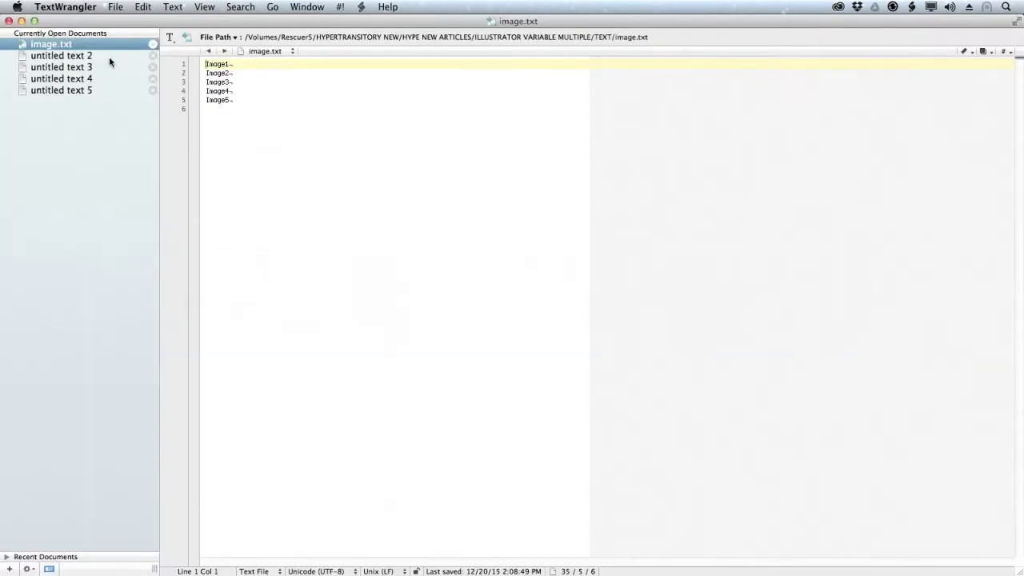
{"action": "left_click", "coordinate": [90, 55]}
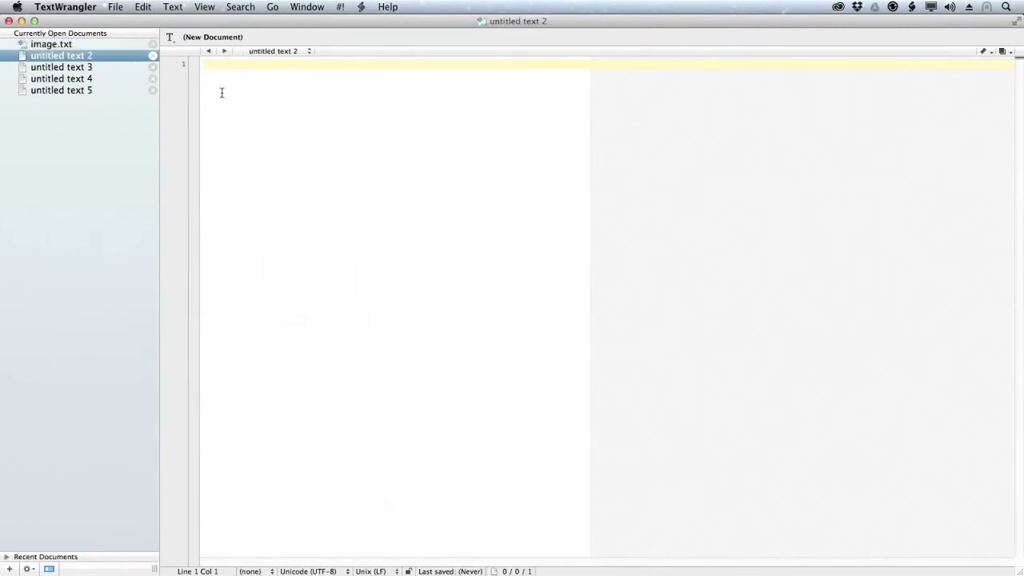
{"action": "key", "text": "super+v"}
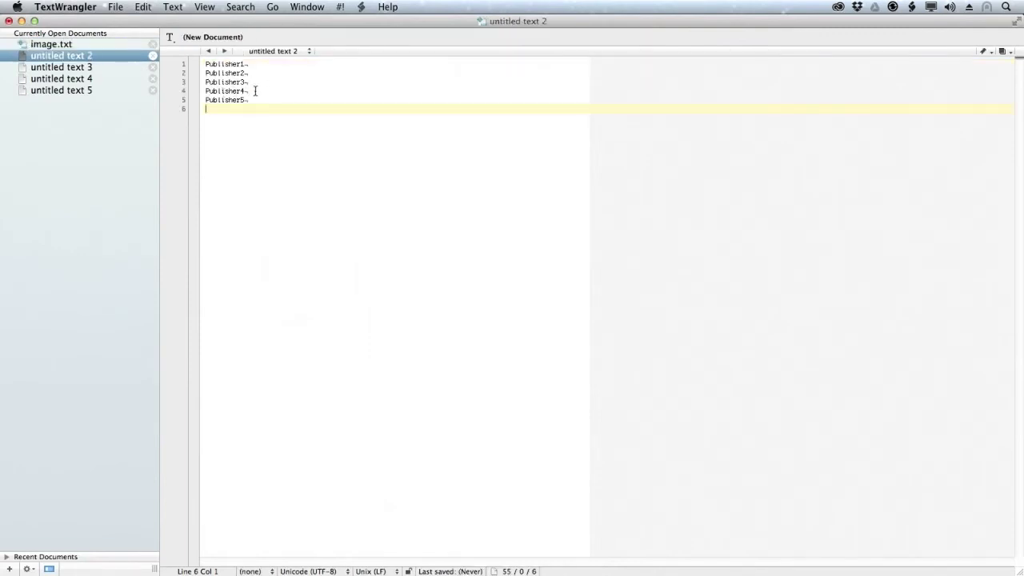
Step: Save the publisher names document, without its trailing blank line, as publisher.txt in the TEXT folder
{"action": "key", "text": "super+s"}
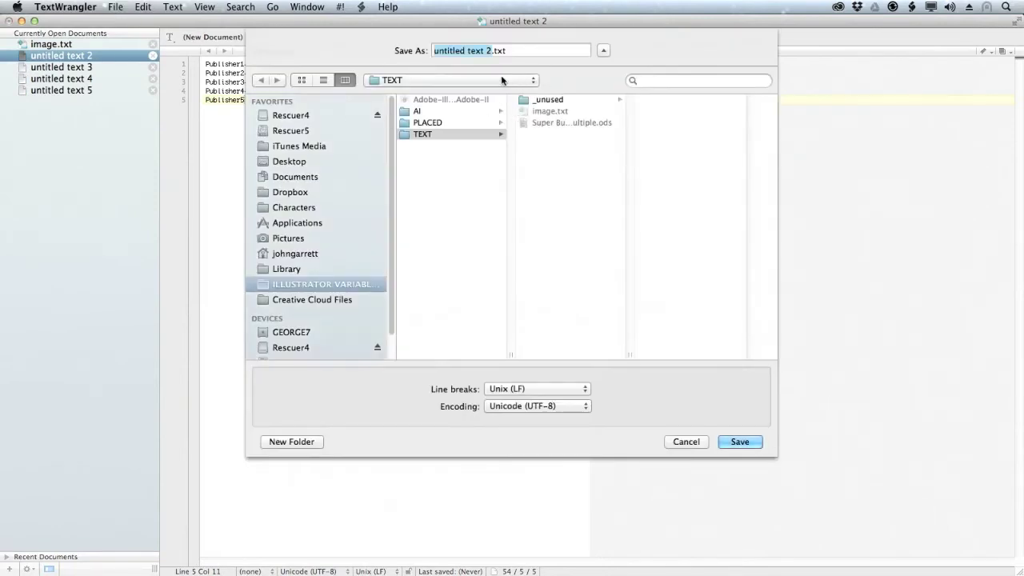
{"action": "type", "text": "publisher"}
{"action": "key", "text": "Return"}
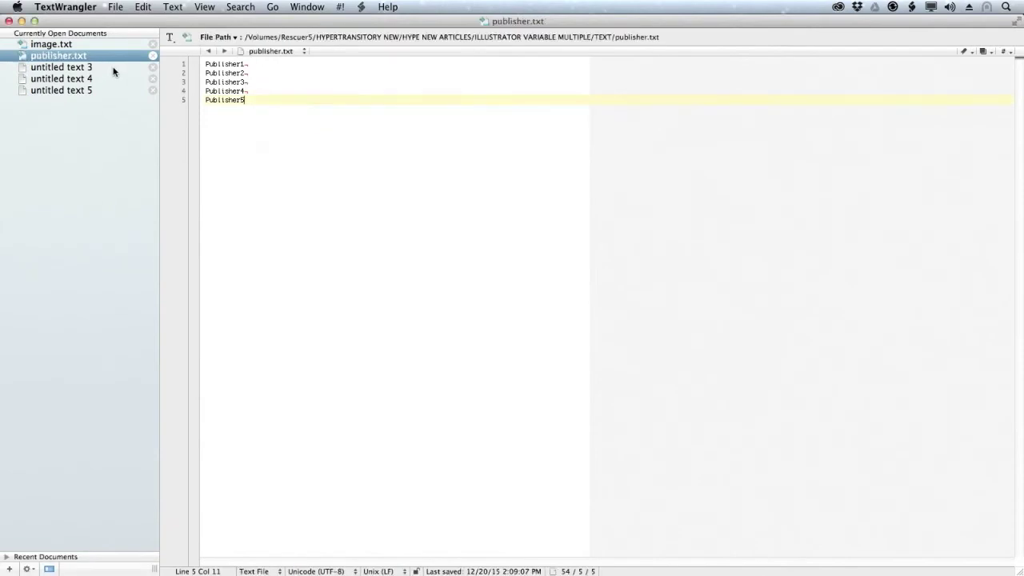
Step: Copy the Team names in C1:C5 from NeoOffice into untitled text 3 in TextWrangler and remove the trailing blank line
{"action": "left_click", "coordinate": [114, 70]}
{"action": "key", "text": "super+Tab"}
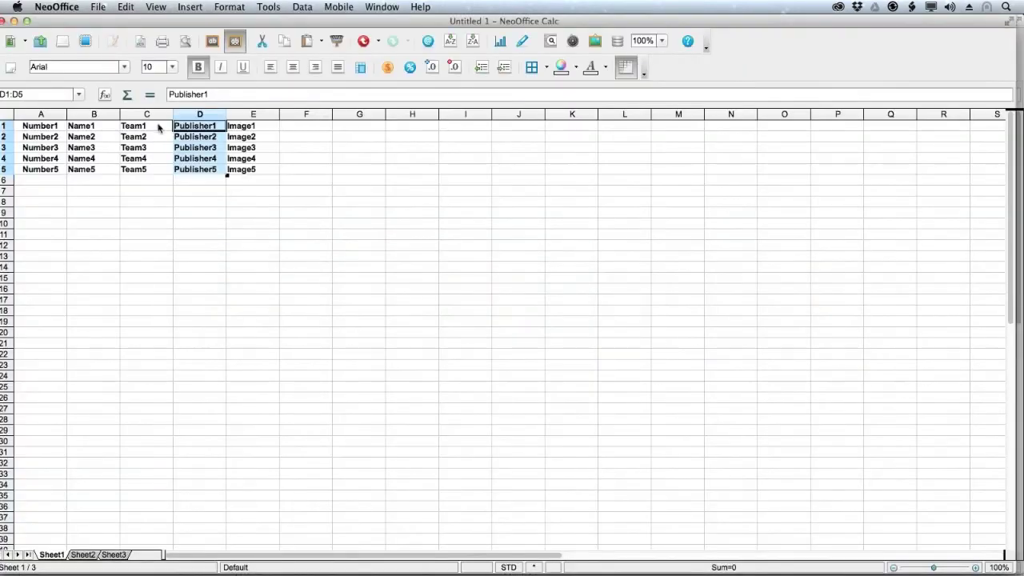
{"action": "left_click_drag", "start_coordinate": [158, 128], "coordinate": [153, 171]}
{"action": "key", "text": "super+c"}
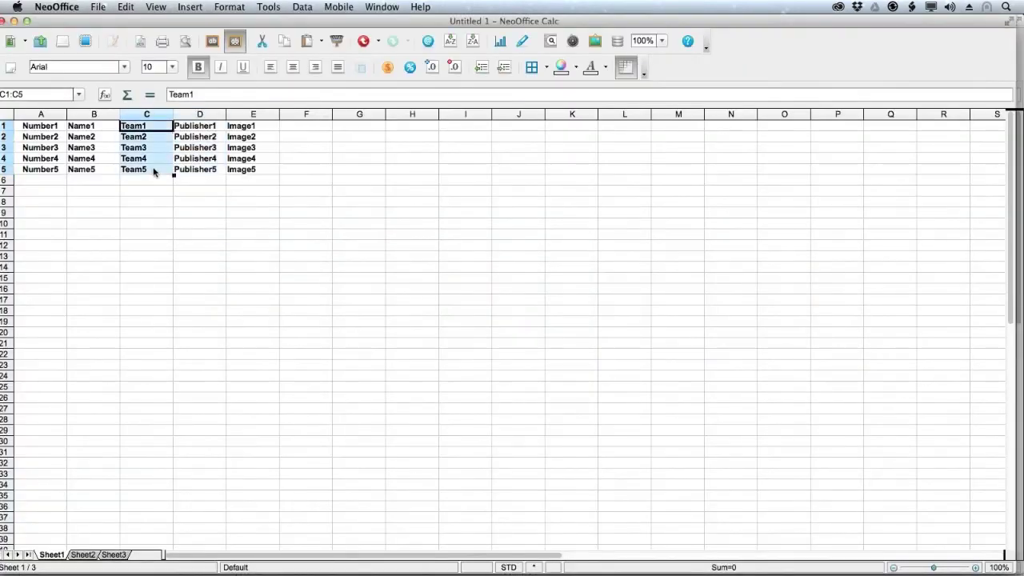
{"action": "key", "text": "super+Tab"}
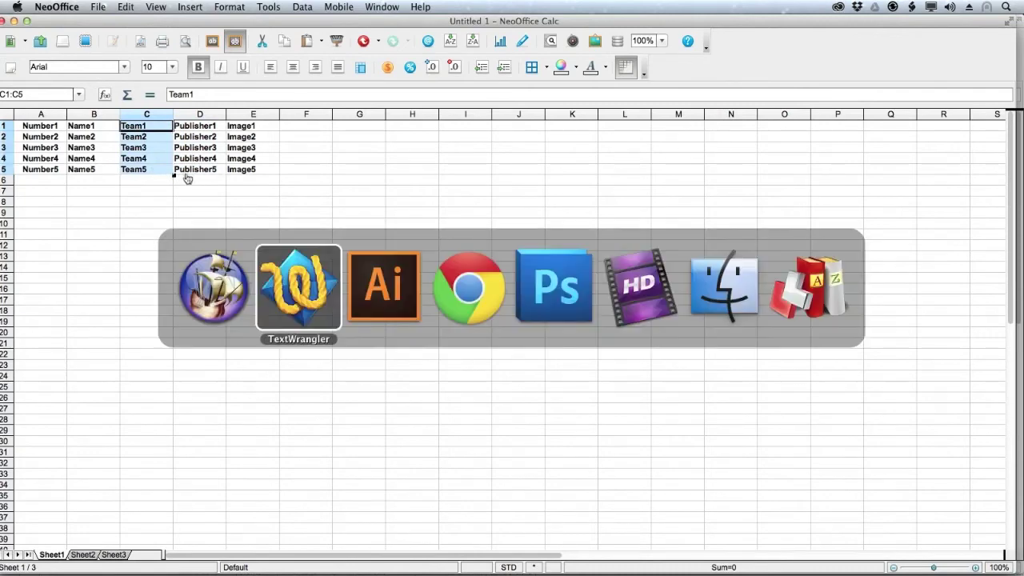
{"action": "left_click", "coordinate": [285, 250]}
{"action": "key", "text": "super+v"}
{"action": "key", "text": "BackSpace"}
Step: Save the team names document as team.txt in the TEXT folder
{"action": "key", "text": "super+s"}
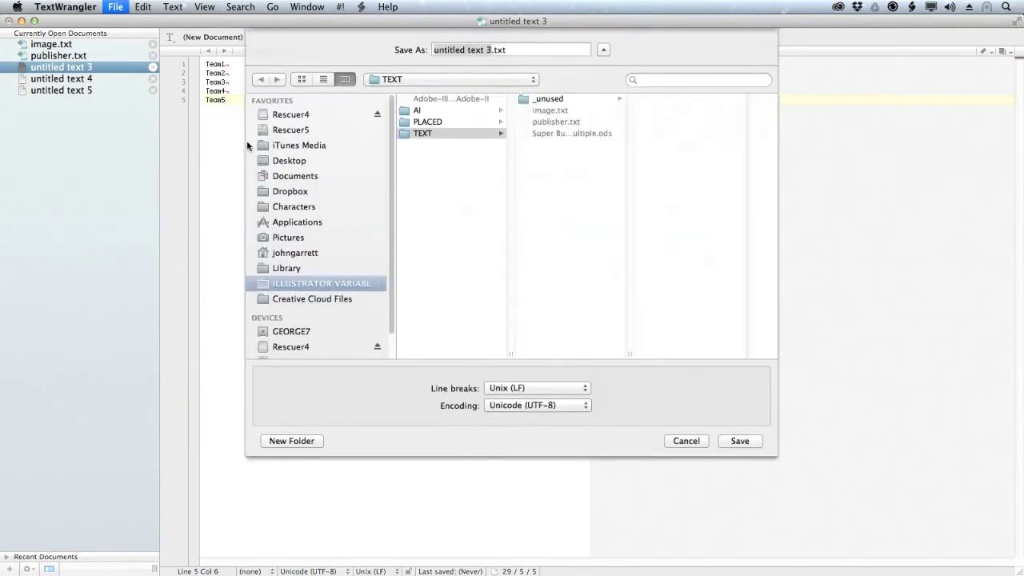
{"action": "type", "text": "team"}
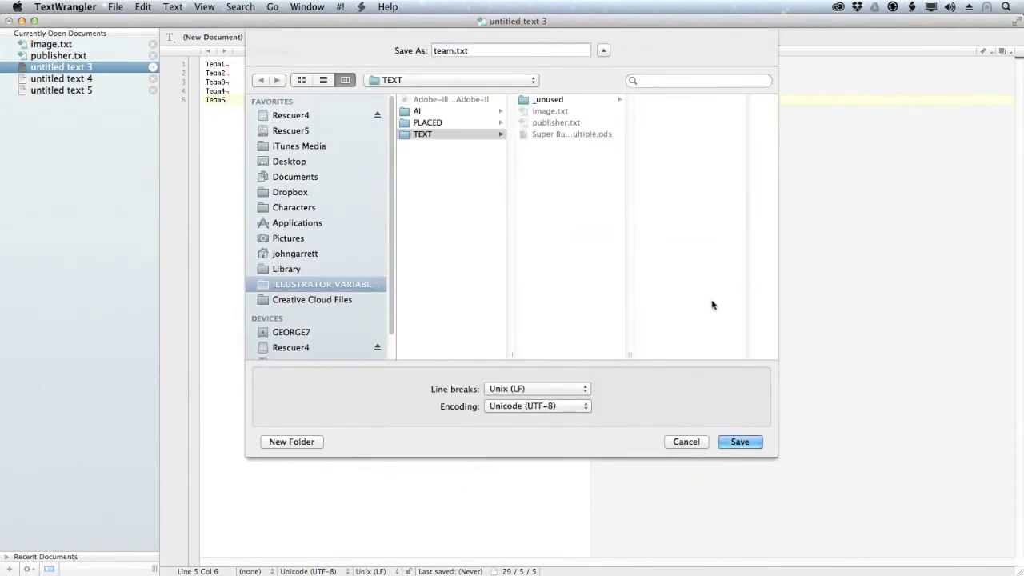
{"action": "left_click", "coordinate": [737, 440]}
Step: Copy the Name entries in B1:B5 from NeoOffice into untitled text 4 in TextWrangler and remove the trailing blank line
{"action": "key", "text": "super+Tab"}
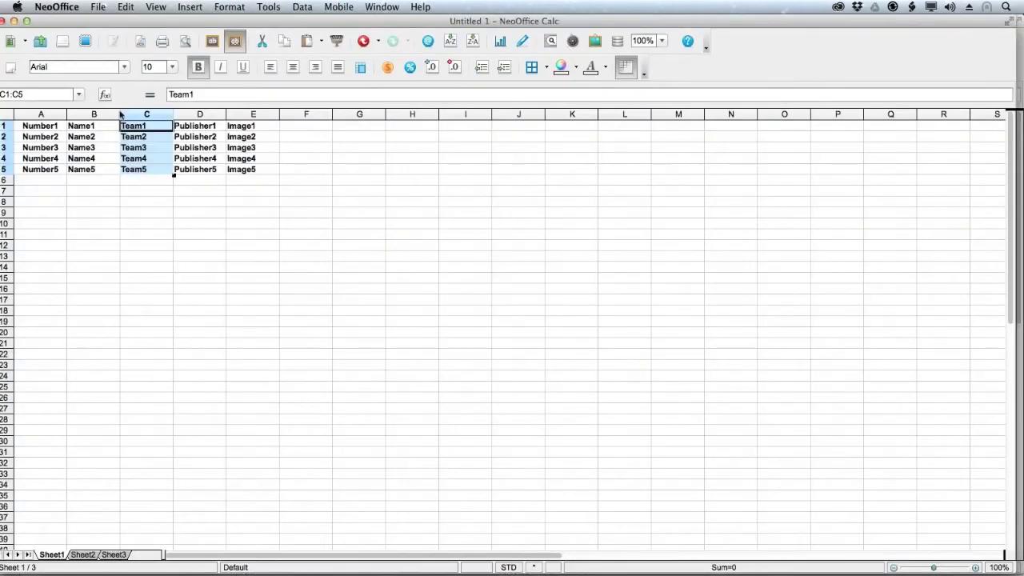
{"action": "left_click_drag", "start_coordinate": [105, 128], "coordinate": [107, 171]}
{"action": "key", "text": "super+c"}
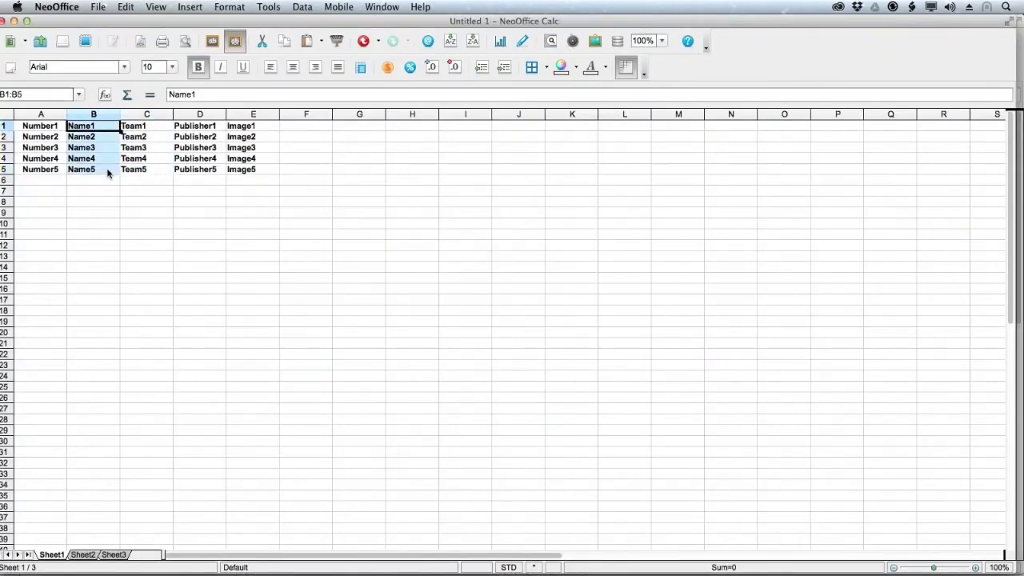
{"action": "key", "text": "super+Tab"}
{"action": "key", "text": "super+Tab"}
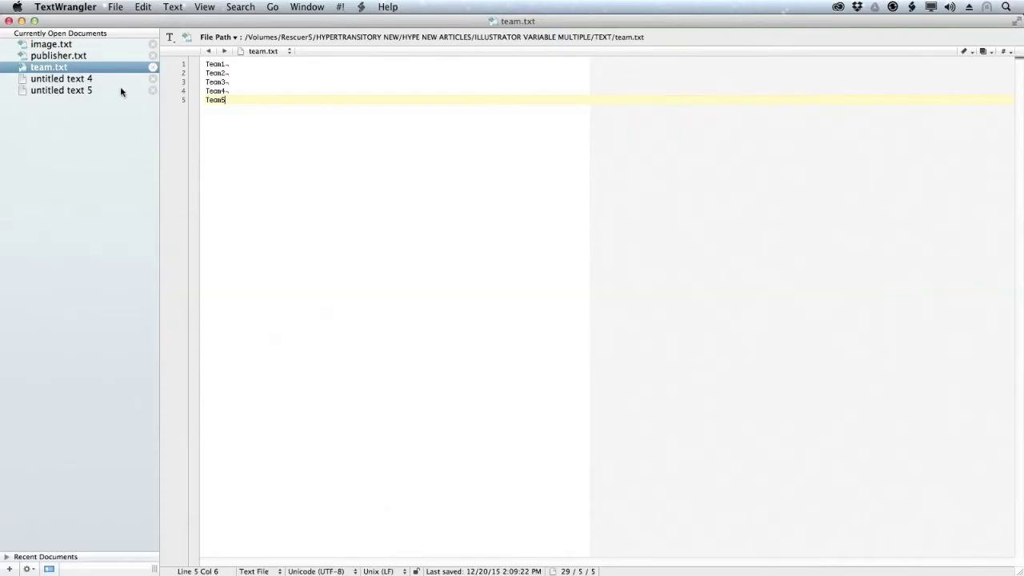
{"action": "left_click", "coordinate": [110, 80]}
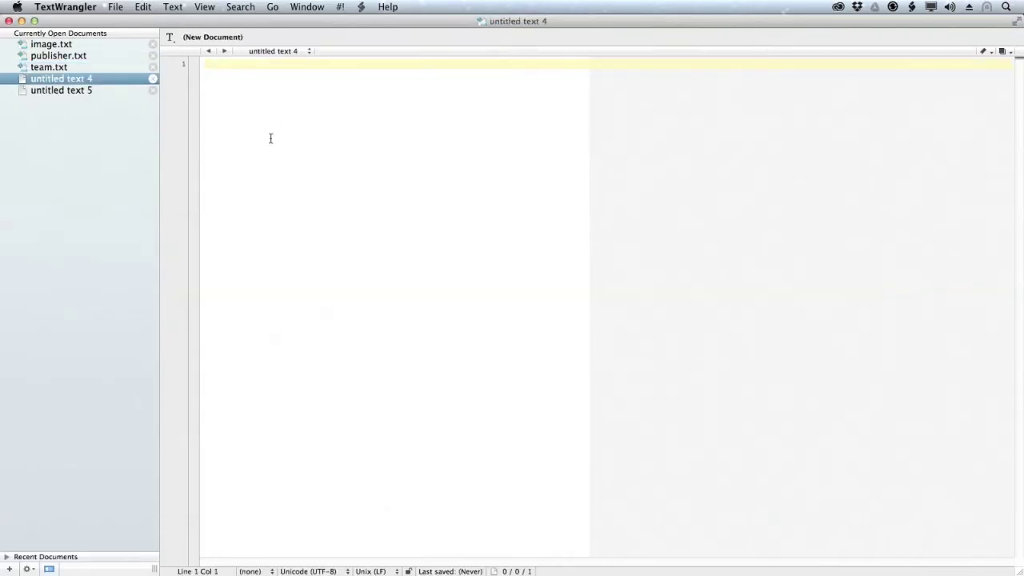
{"action": "key", "text": "super+v"}
{"action": "key", "text": "BackSpace"}
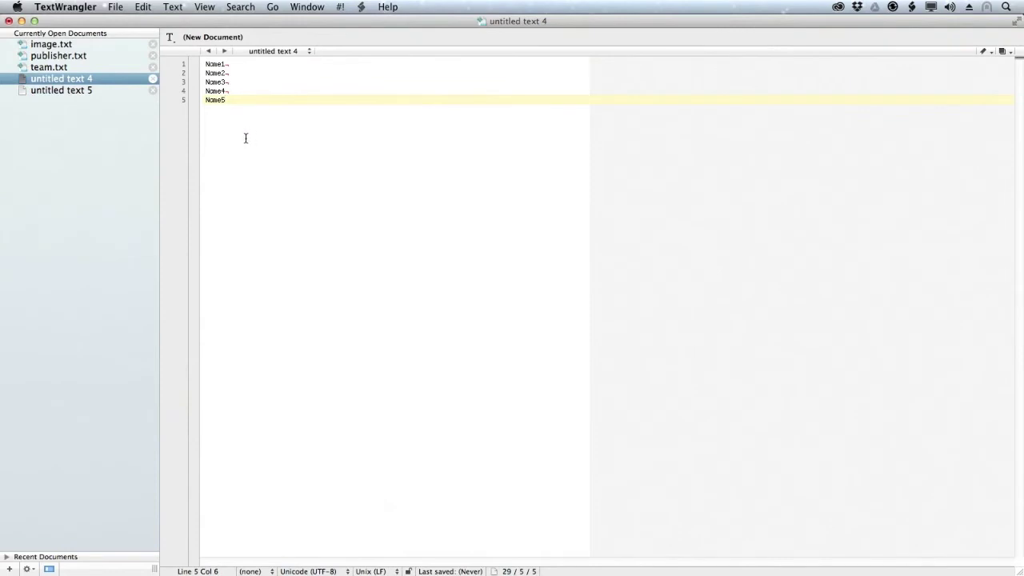
Step: Save the Name1 to Name5 document as name.txt in the TEXT folder
{"action": "key", "text": "super+s"}
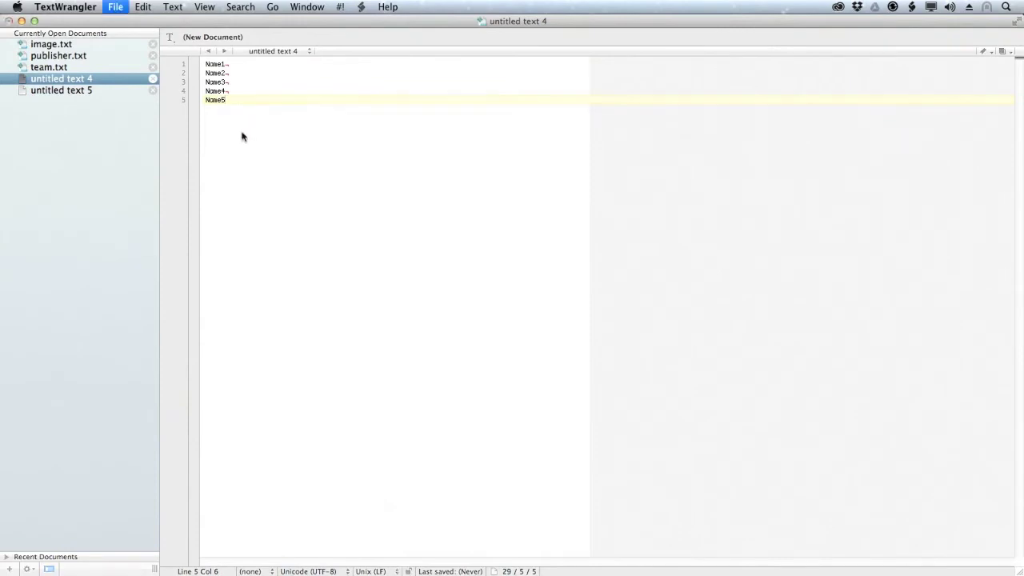
{"action": "type", "text": "name"}
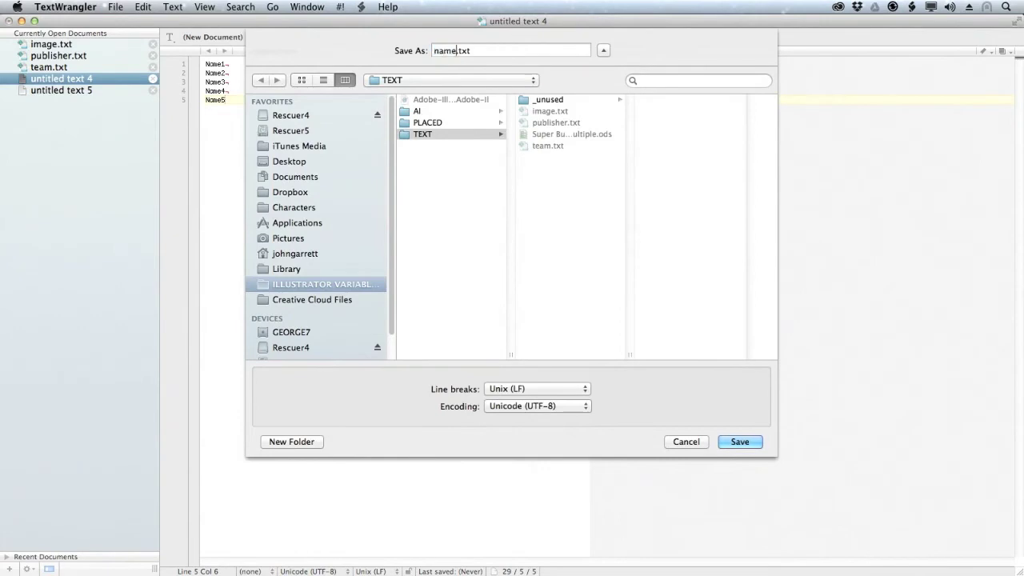
{"action": "left_click", "coordinate": [739, 442]}
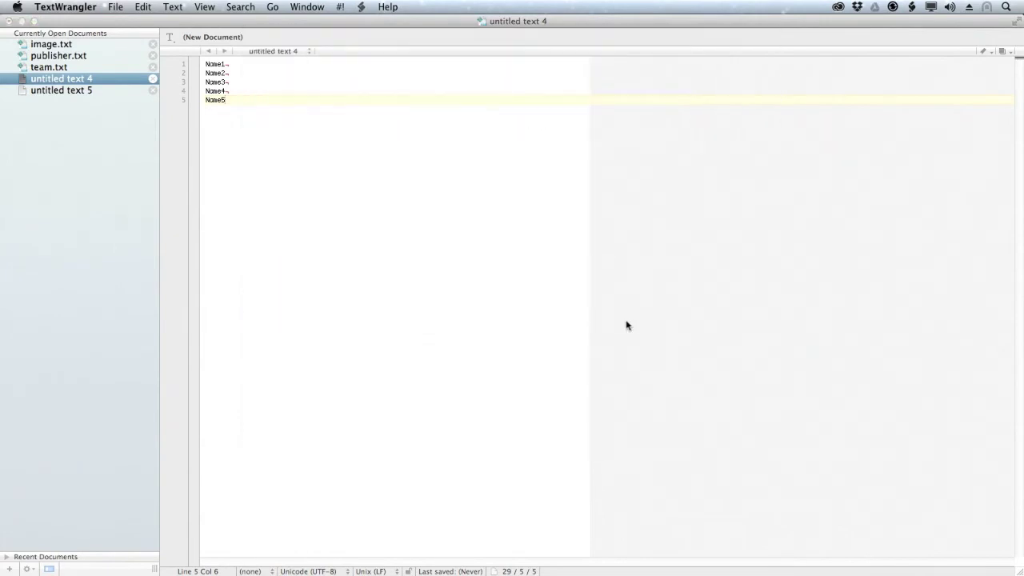
Step: Copy the Number entries in A1:A5 from NeoOffice into untitled text 5 in TextWrangler and remove the trailing blank line
{"action": "key", "text": "super+Tab"}
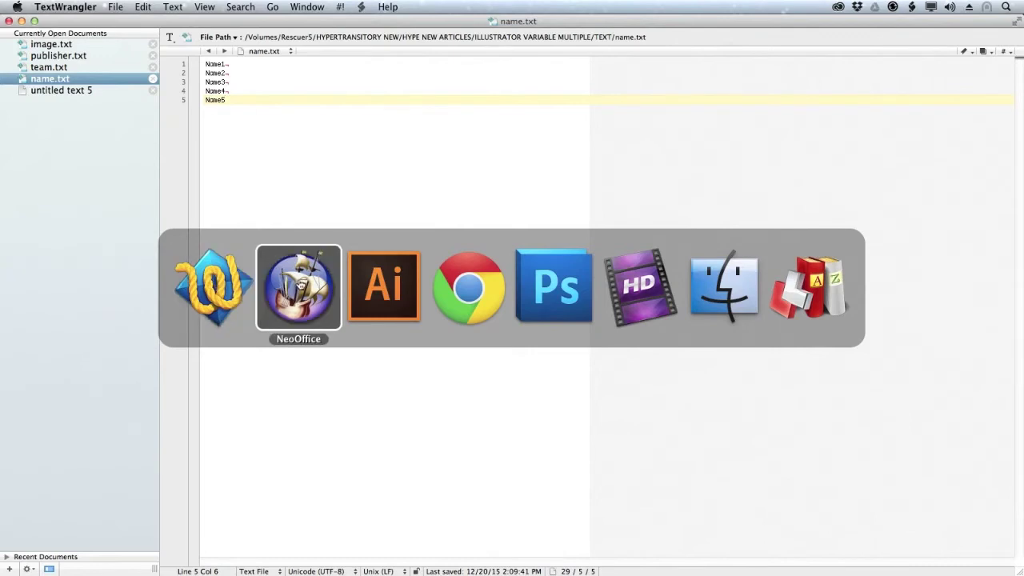
{"action": "left_click", "coordinate": [298, 287]}
{"action": "left_click", "coordinate": [49, 129]}
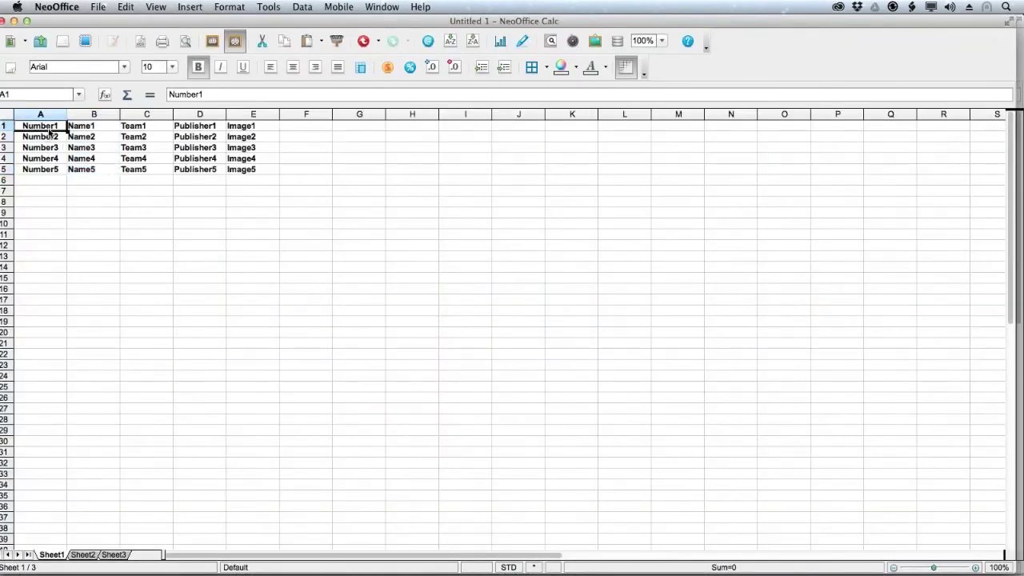
{"action": "left_click", "coordinate": [56, 169], "text": "shift"}
{"action": "key", "text": "super+c"}
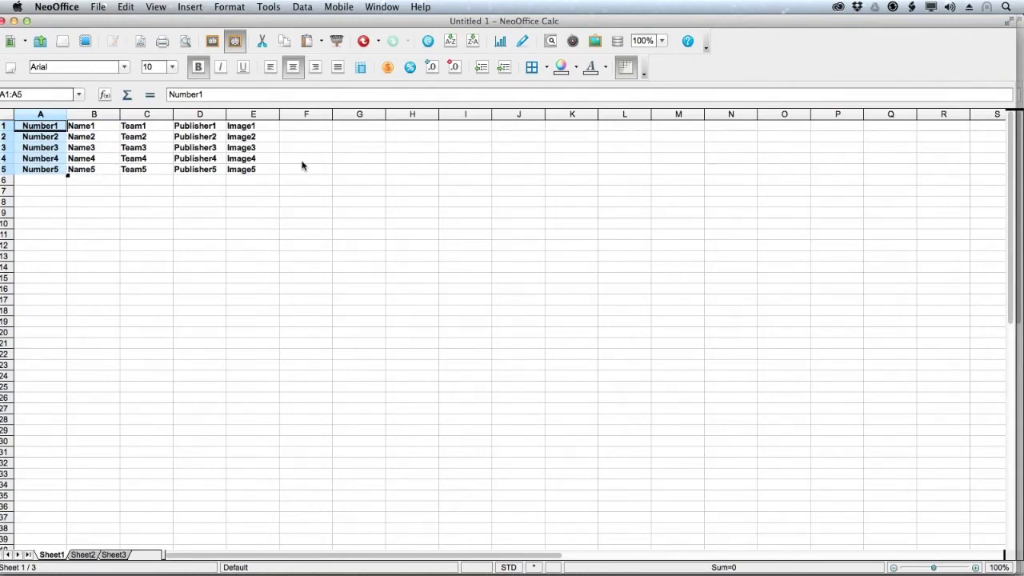
{"action": "key", "text": "super+Tab"}
{"action": "left_click", "coordinate": [304, 272]}
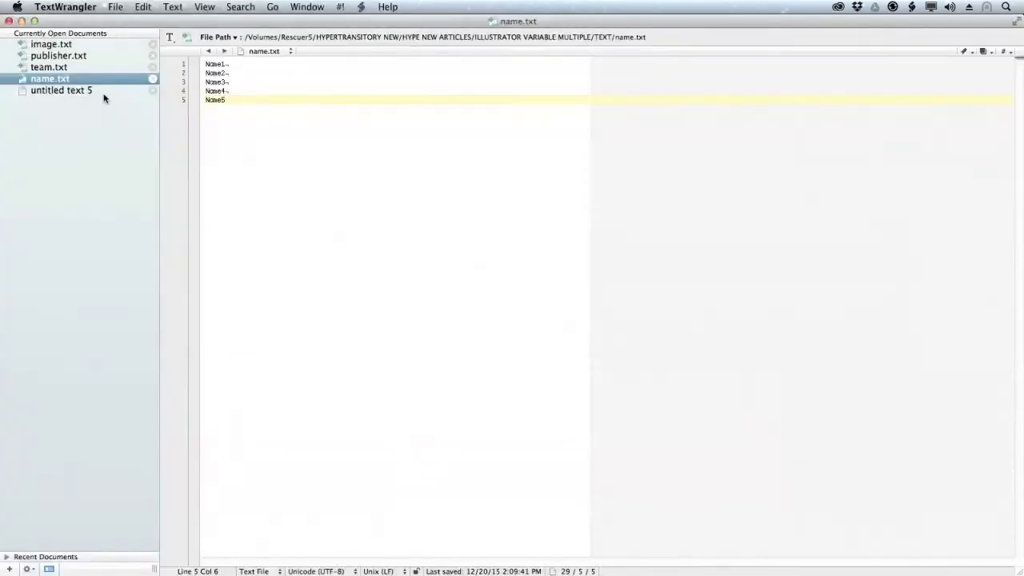
{"action": "left_click", "coordinate": [74, 90]}
{"action": "key", "text": "super+v"}
{"action": "key", "text": "BackSpace"}
Step: Save the Number1 to Number5 document as number.txt in the TEXT folder
{"action": "key", "text": "super+s"}
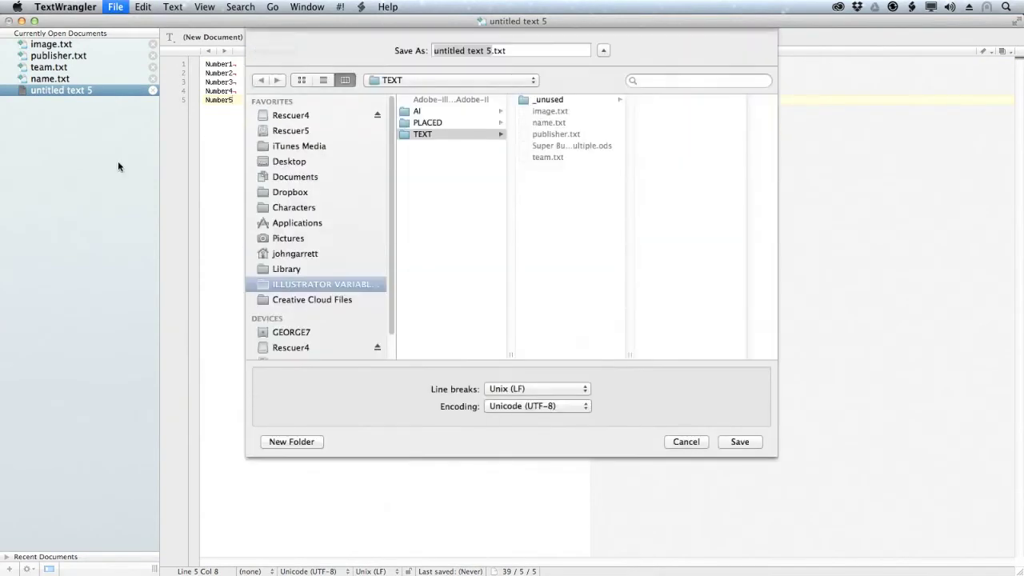
{"action": "type", "text": "number"}
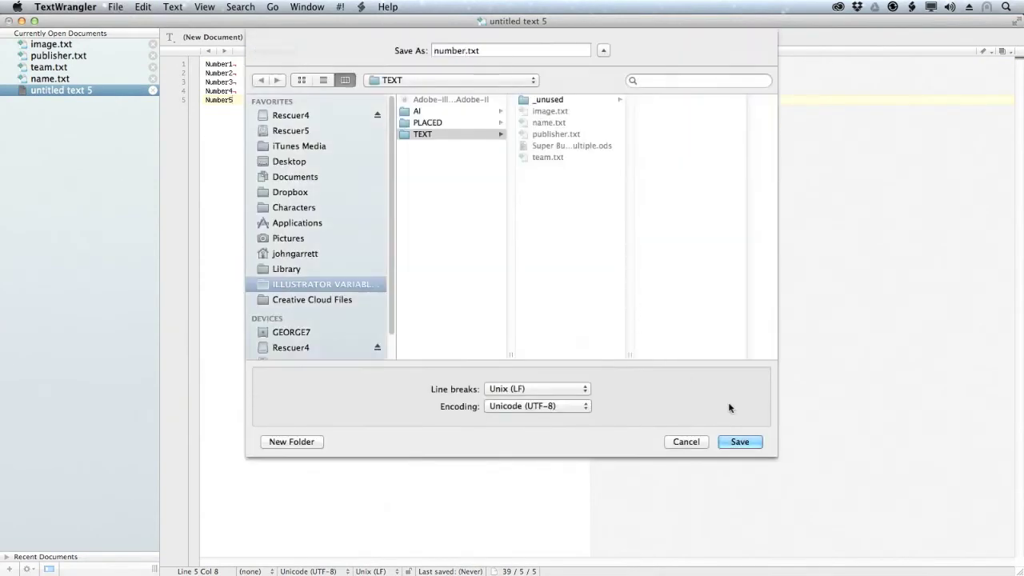
{"action": "left_click", "coordinate": [739, 440]}
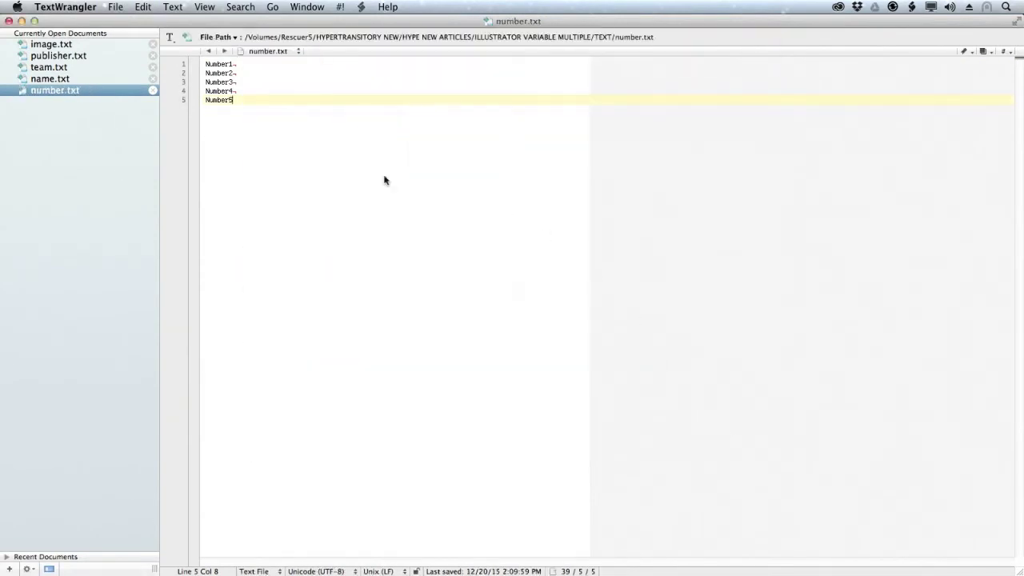
Step: Review the contents of the image, publisher, team, name and number text files
{"action": "left_click", "coordinate": [76, 46]}
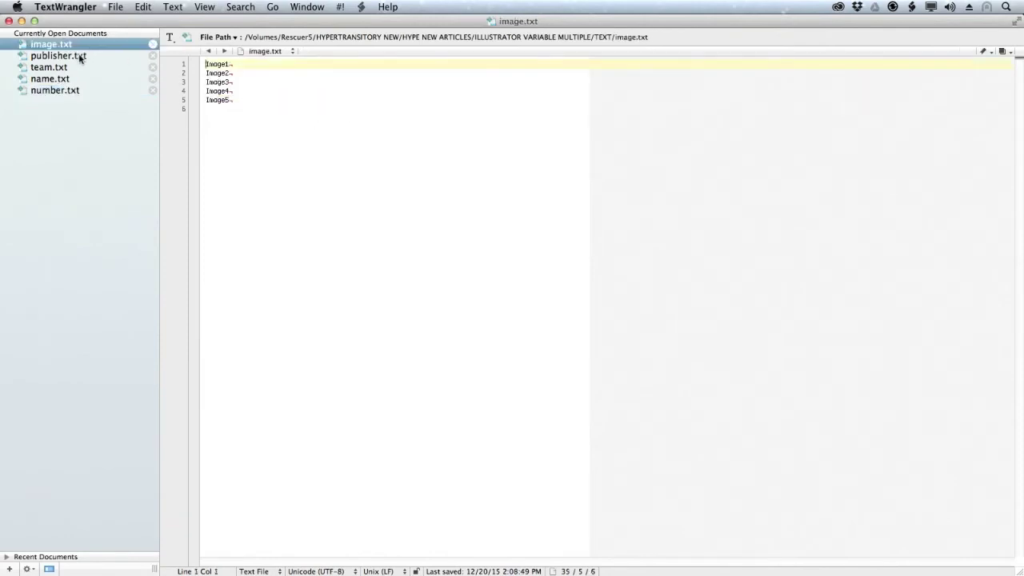
{"action": "left_click", "coordinate": [81, 56]}
{"action": "left_click", "coordinate": [75, 68]}
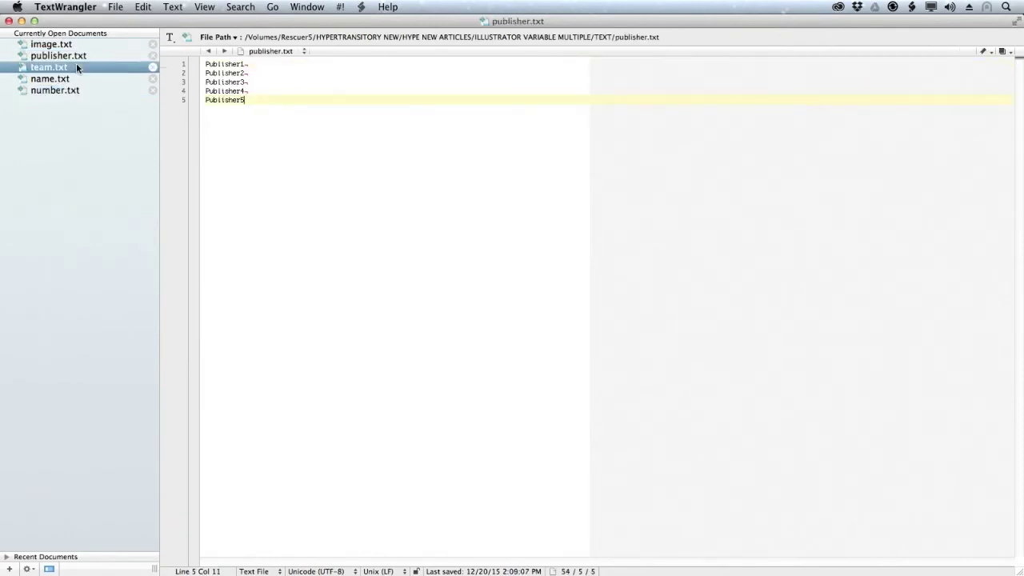
{"action": "left_click", "coordinate": [73, 78]}
{"action": "left_click", "coordinate": [81, 91]}
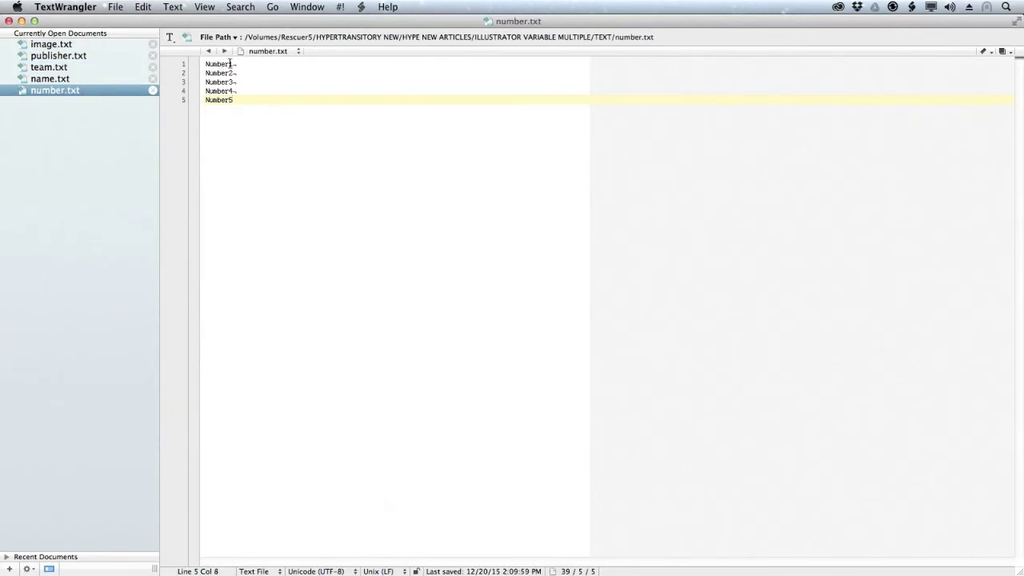
{"action": "left_click", "coordinate": [99, 78]}
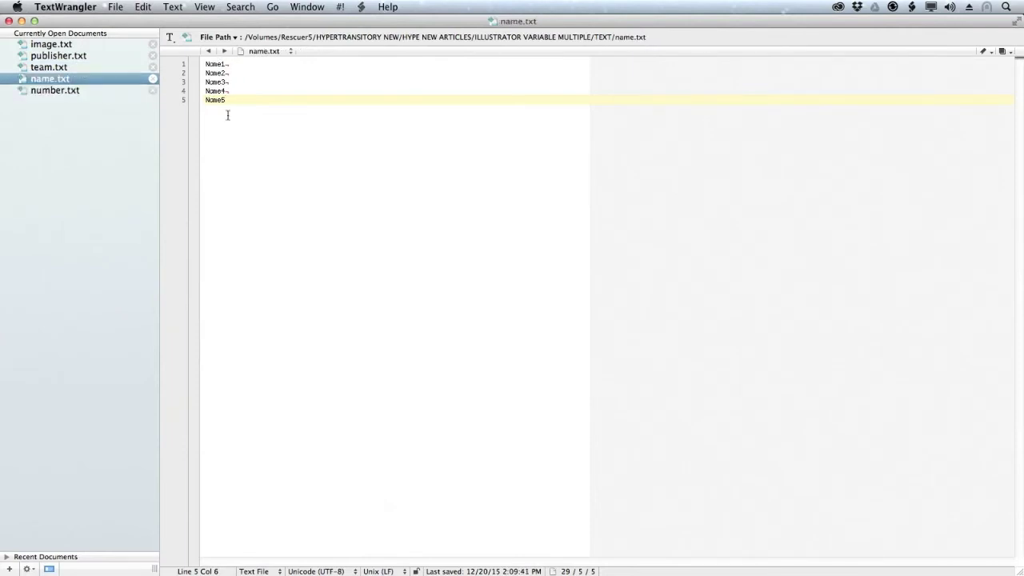
{"action": "left_click", "coordinate": [100, 69]}
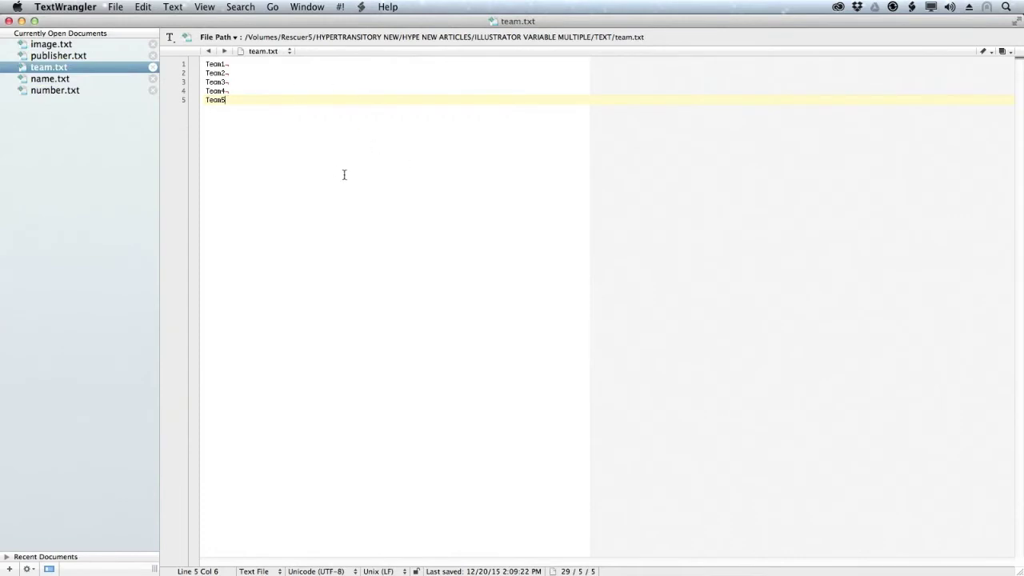
Step: Switch to the business card template in Illustrator and lock every layer except Publisher, showing that layer's objects
{"action": "key", "text": "super+Tab"}
{"action": "key", "text": "super+Tab"}
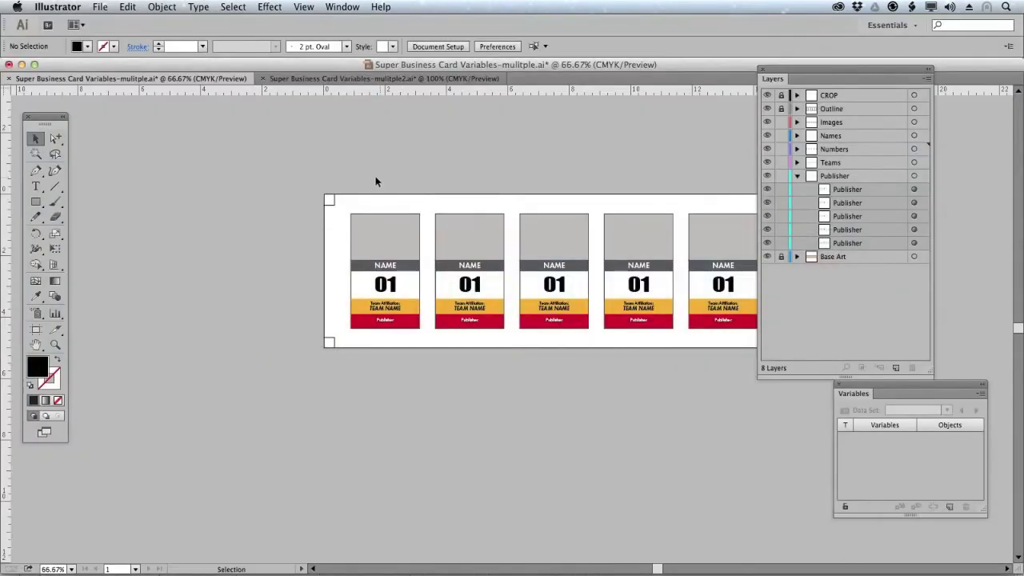
{"action": "key", "text": "super+0"}
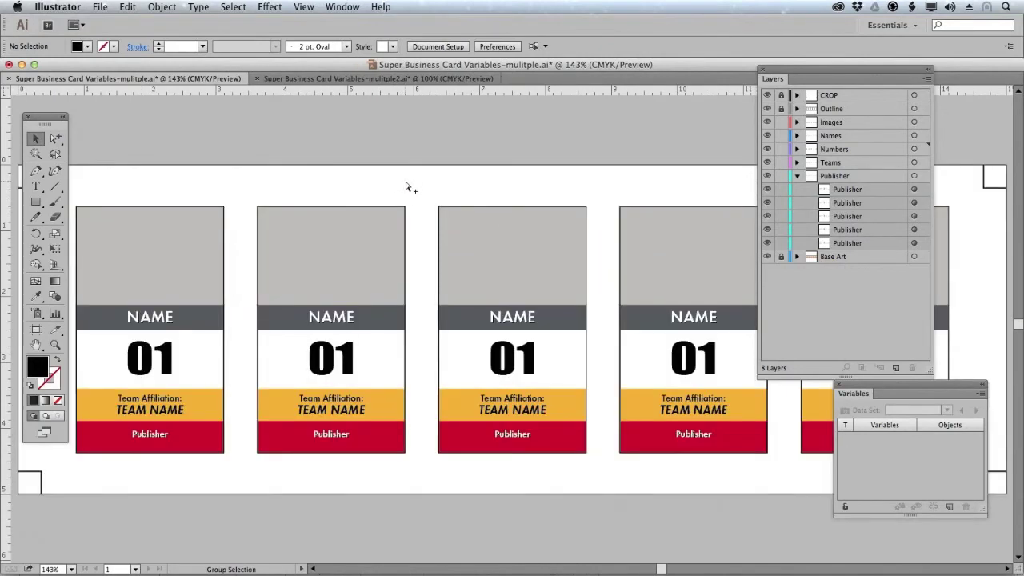
{"action": "key", "text": "super+1"}
{"action": "left_click_drag", "start_coordinate": [616, 190], "coordinate": [520, 144]}
{"action": "left_click", "coordinate": [55, 138]}
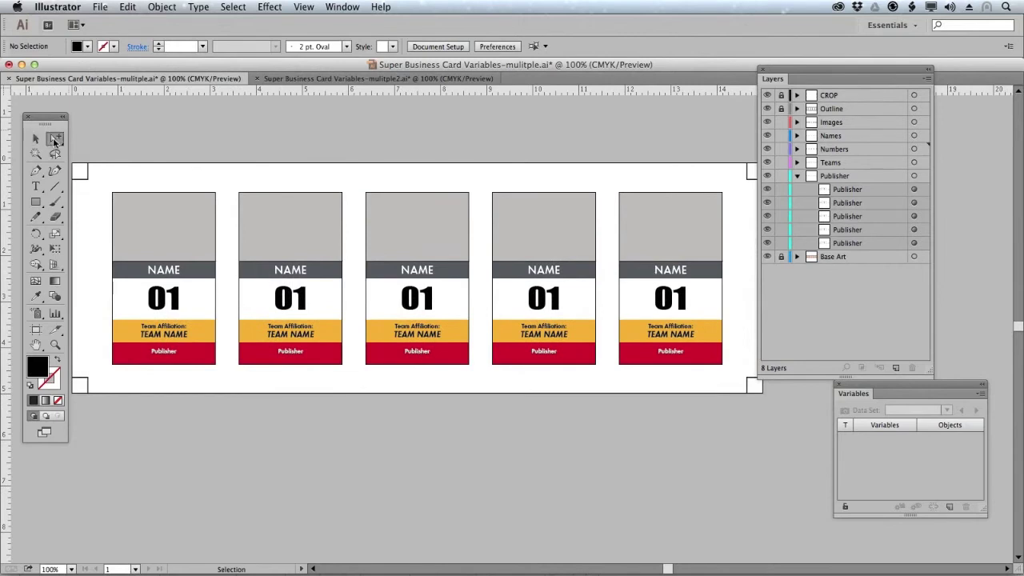
{"action": "left_click", "coordinate": [796, 176]}
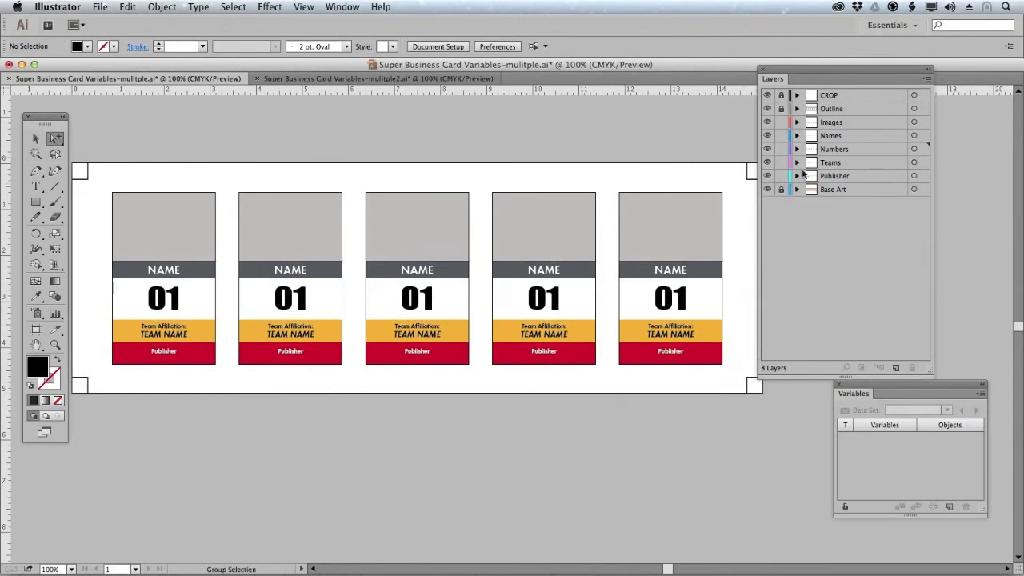
{"action": "left_click", "coordinate": [782, 177], "text": "alt"}
{"action": "left_click", "coordinate": [797, 177]}
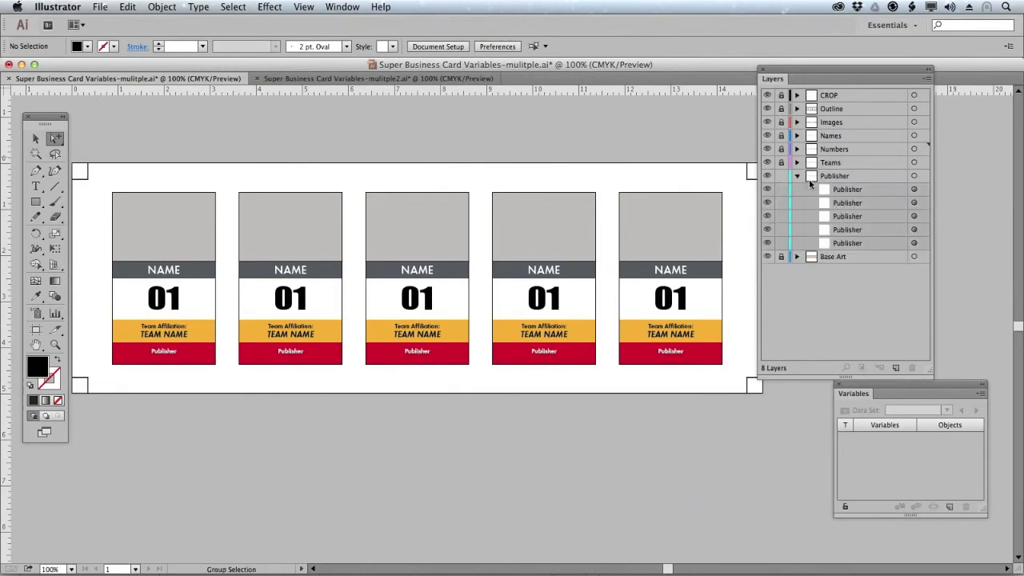
Step: Select all publisher text objects and rename them from publisher.txt with the RenameArtFromText script, checking the resulting object names
{"action": "key", "text": "super+a"}
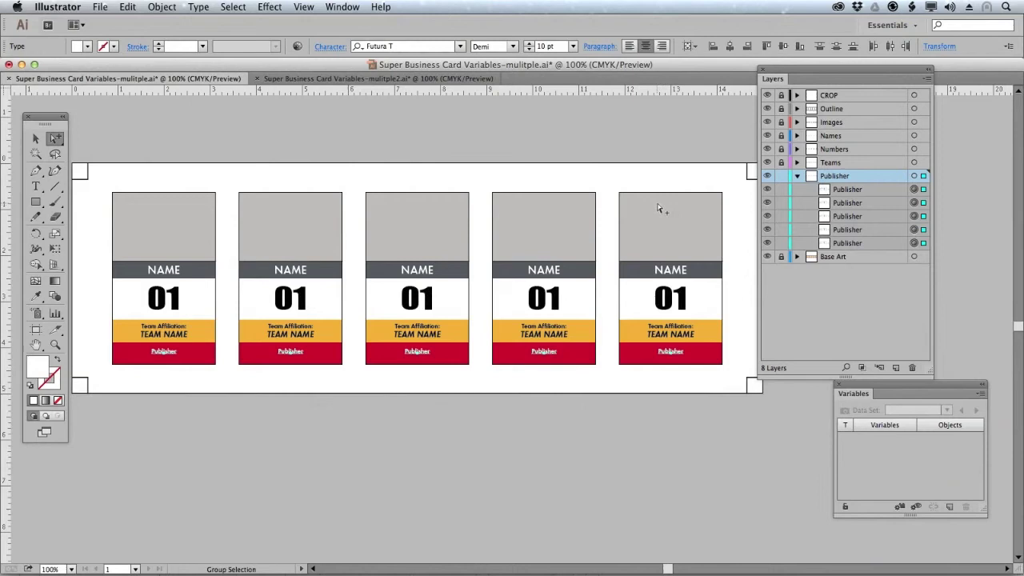
{"action": "left_click", "coordinate": [100, 8]}
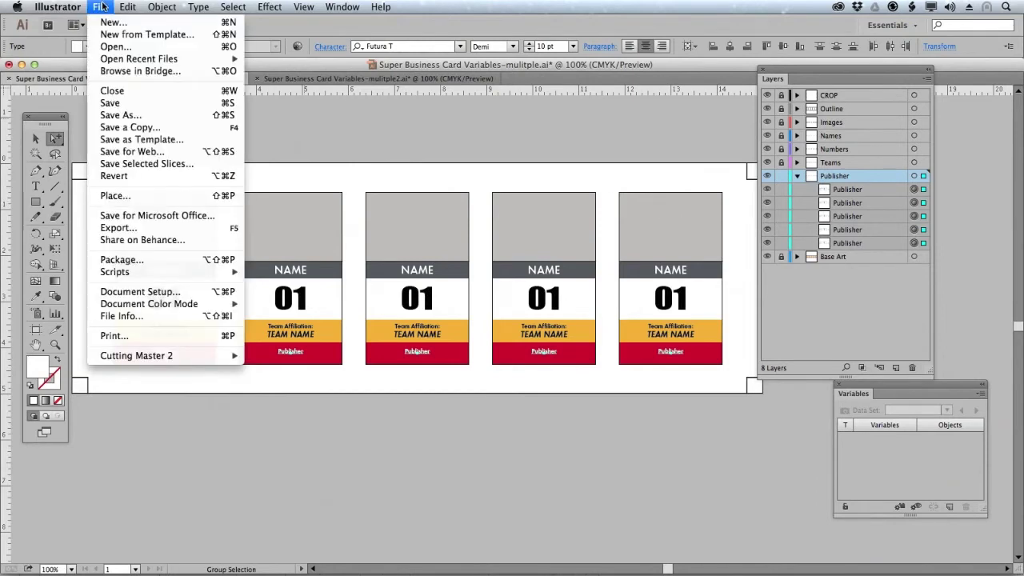
{"action": "mouse_move", "coordinate": [147, 272]}
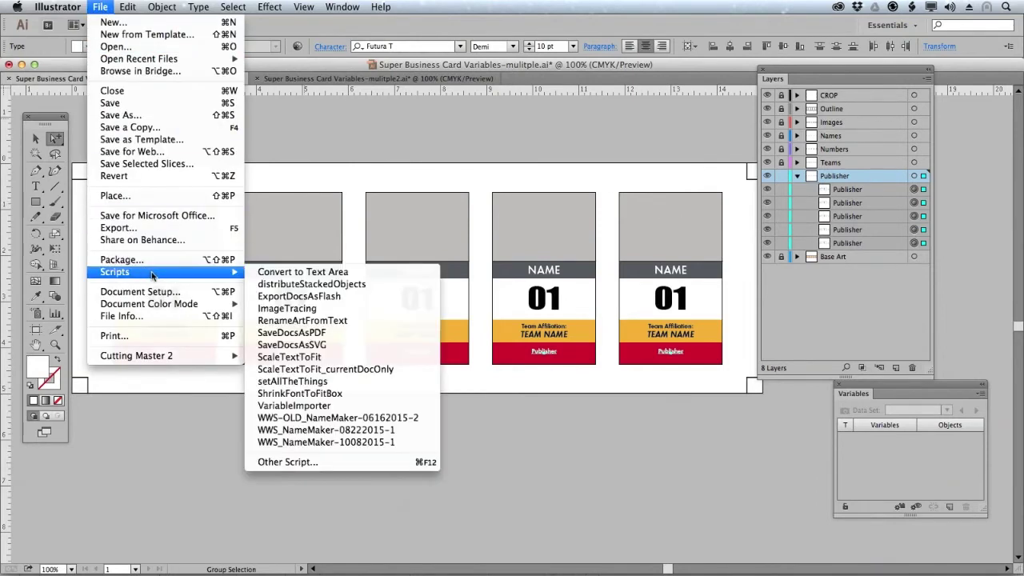
{"action": "left_click", "coordinate": [328, 321]}
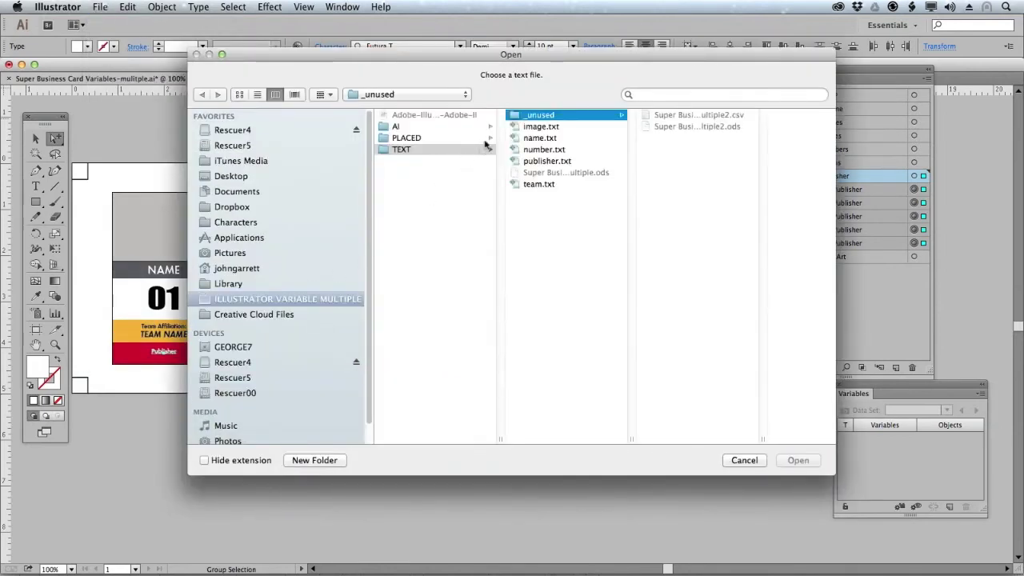
{"action": "left_click", "coordinate": [549, 162]}
{"action": "left_click", "coordinate": [797, 460]}
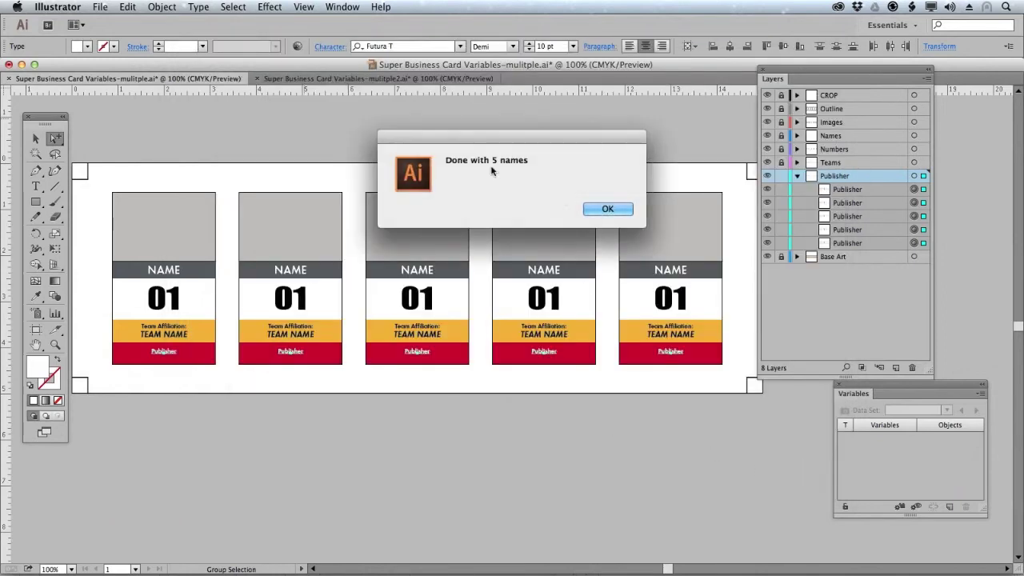
{"action": "left_click", "coordinate": [607, 209]}
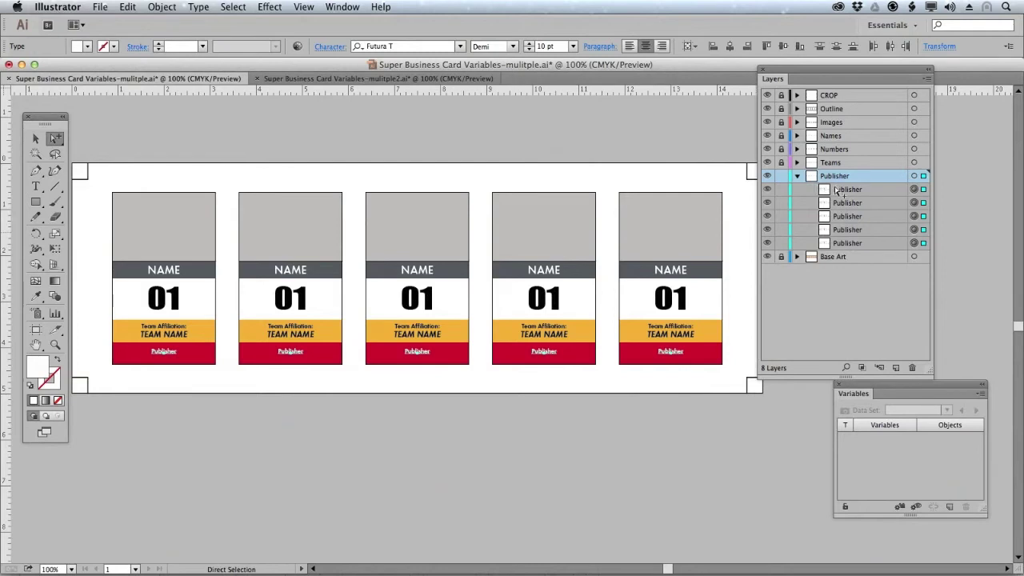
{"action": "left_click", "coordinate": [797, 176]}
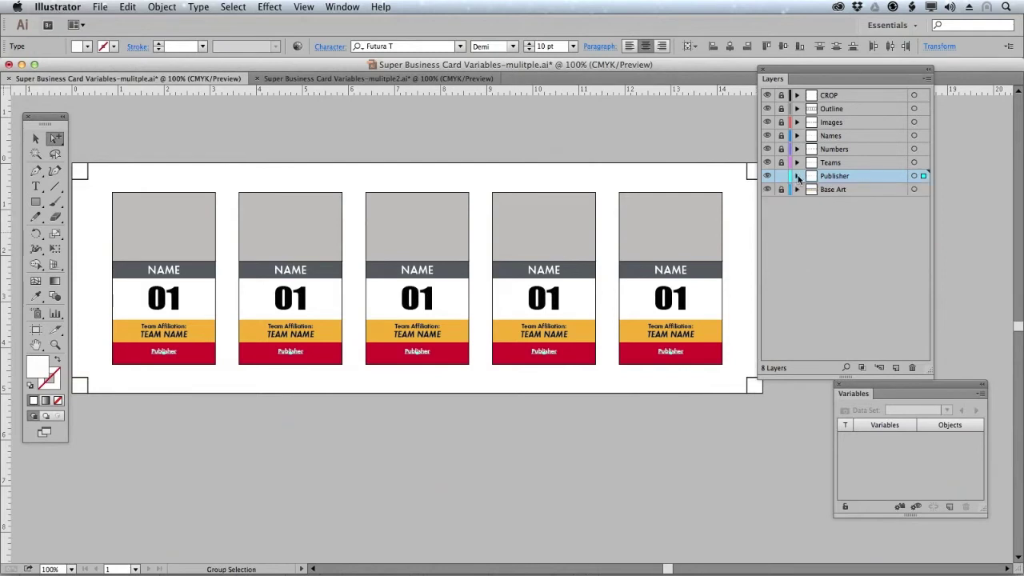
{"action": "left_click", "coordinate": [796, 176]}
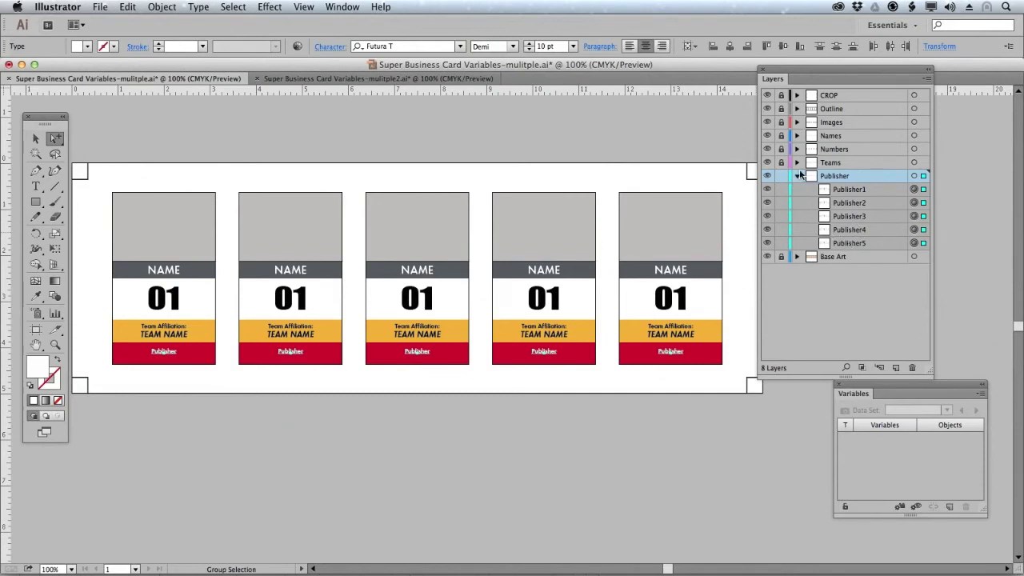
{"action": "left_click", "coordinate": [797, 176]}
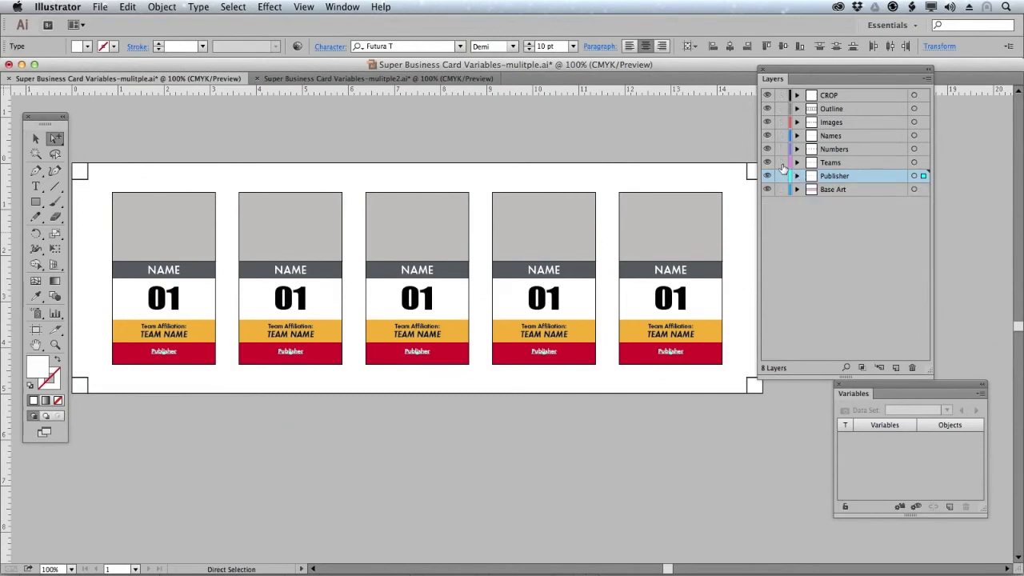
Step: Leave only the Teams layer unlocked and rename its text objects from team.txt with the RenameArtFromText script
{"action": "left_click", "coordinate": [781, 163], "text": "alt"}
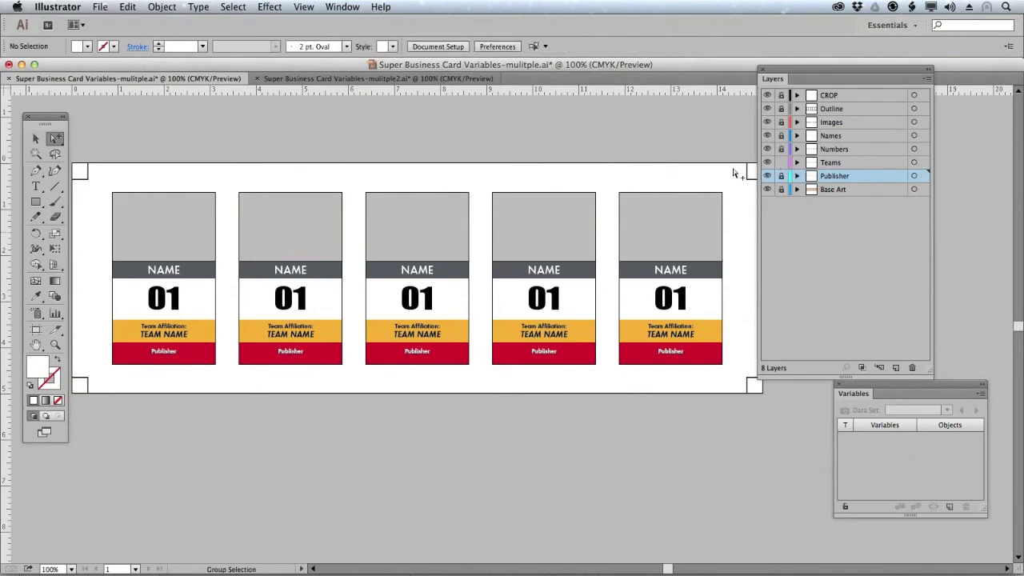
{"action": "key", "text": "super+a"}
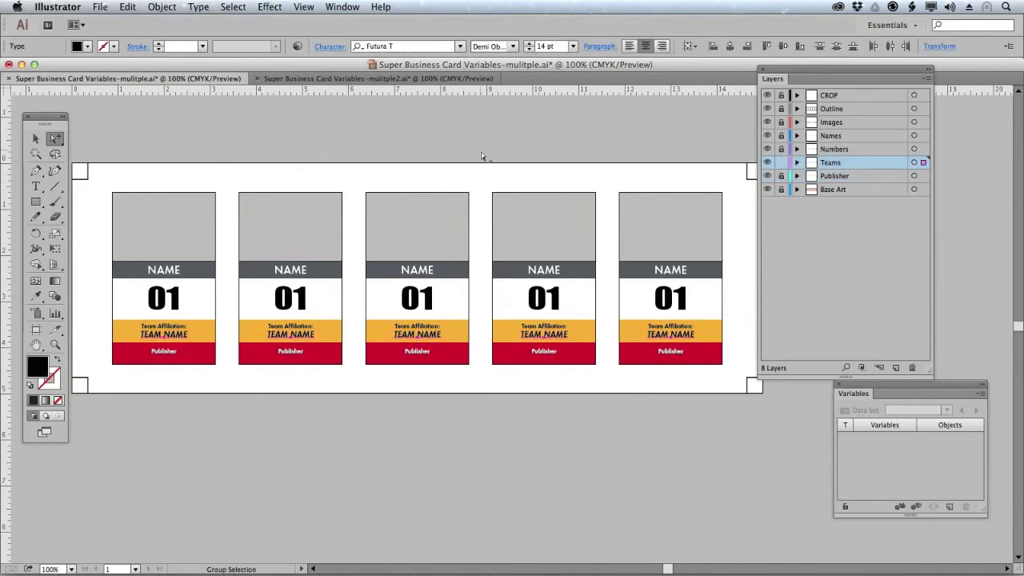
{"action": "left_click", "coordinate": [100, 7]}
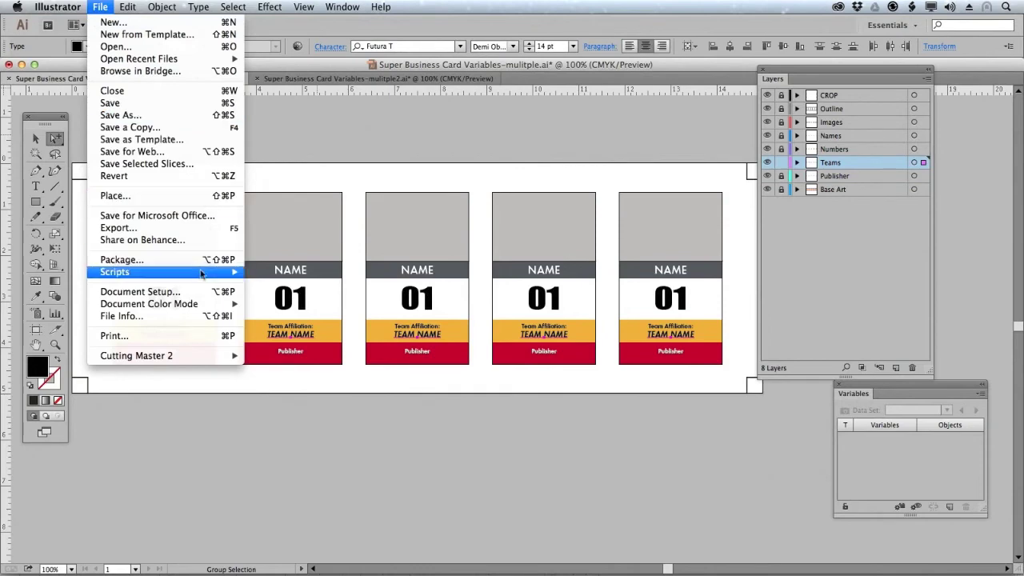
{"action": "mouse_move", "coordinate": [160, 272]}
{"action": "left_click", "coordinate": [325, 323]}
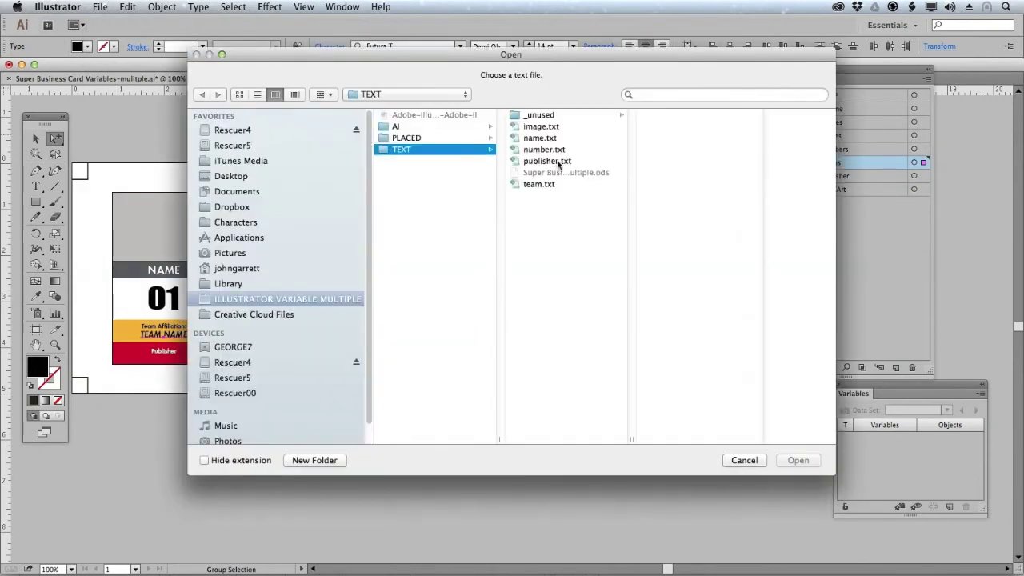
{"action": "left_click", "coordinate": [550, 185]}
{"action": "double_click", "coordinate": [550, 186]}
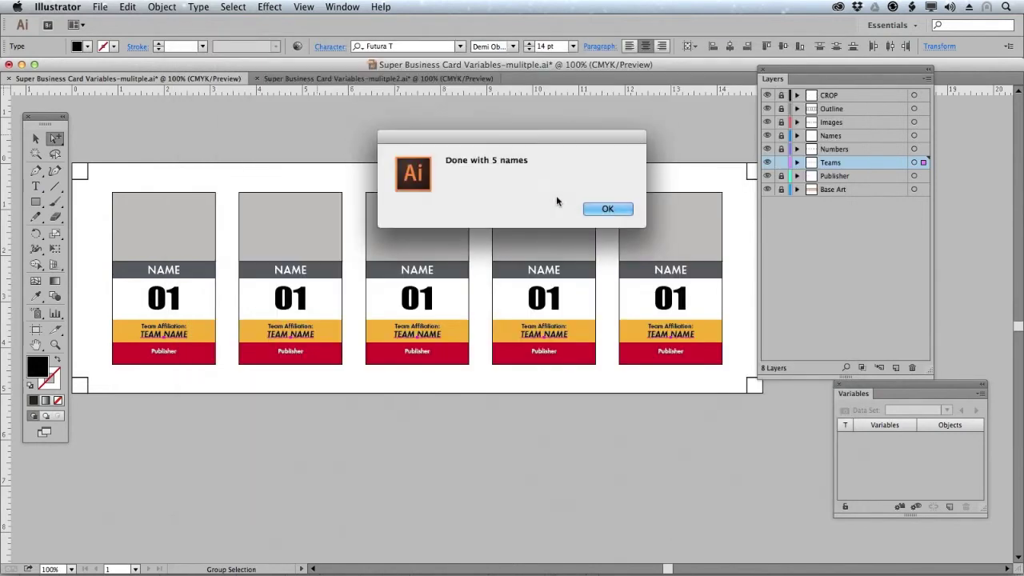
{"action": "left_click", "coordinate": [607, 209]}
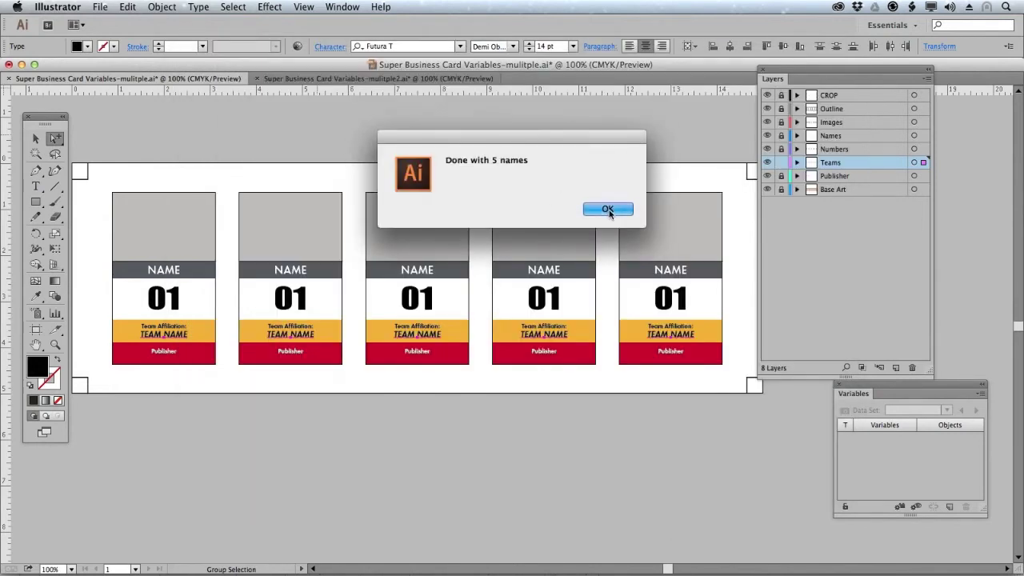
{"action": "left_click", "coordinate": [796, 163]}
{"action": "left_click", "coordinate": [797, 163]}
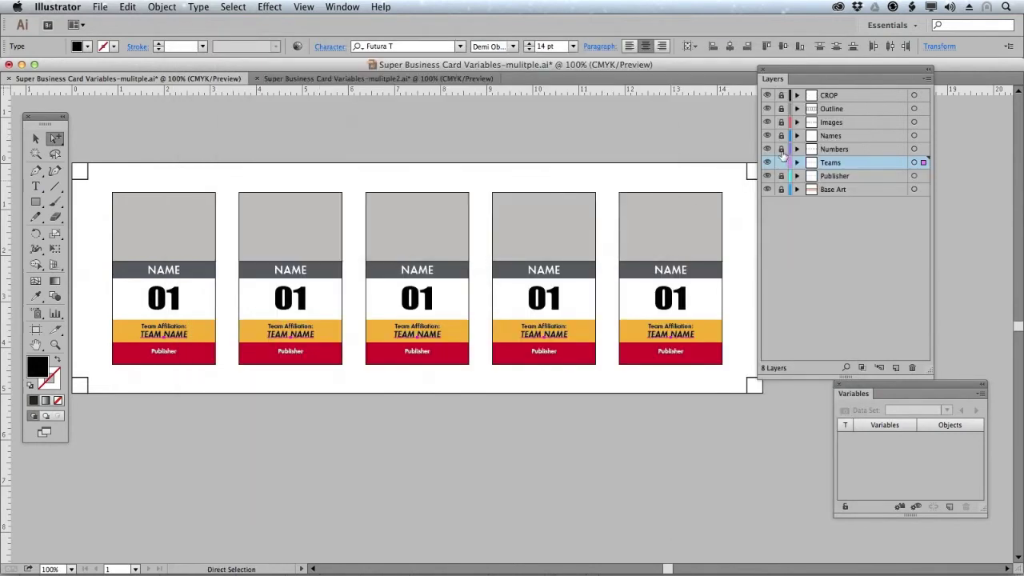
Step: Leave only the Numbers layer unlocked and rename its text objects from number.txt with the RenameArtFromText script, checking the object names
{"action": "left_click", "coordinate": [781, 163]}
{"action": "key", "text": "super+a"}
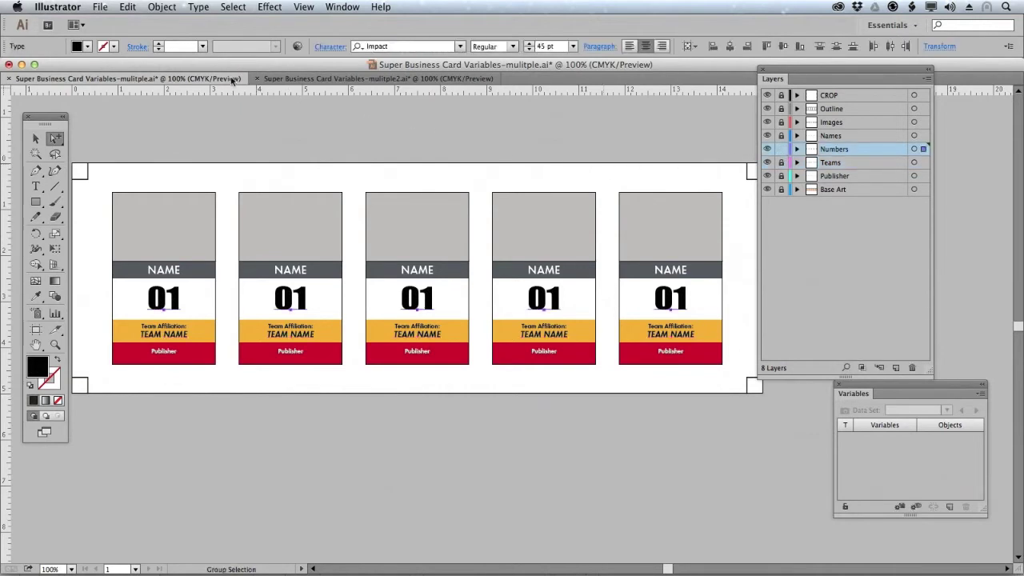
{"action": "left_click", "coordinate": [102, 6]}
{"action": "mouse_move", "coordinate": [160, 272]}
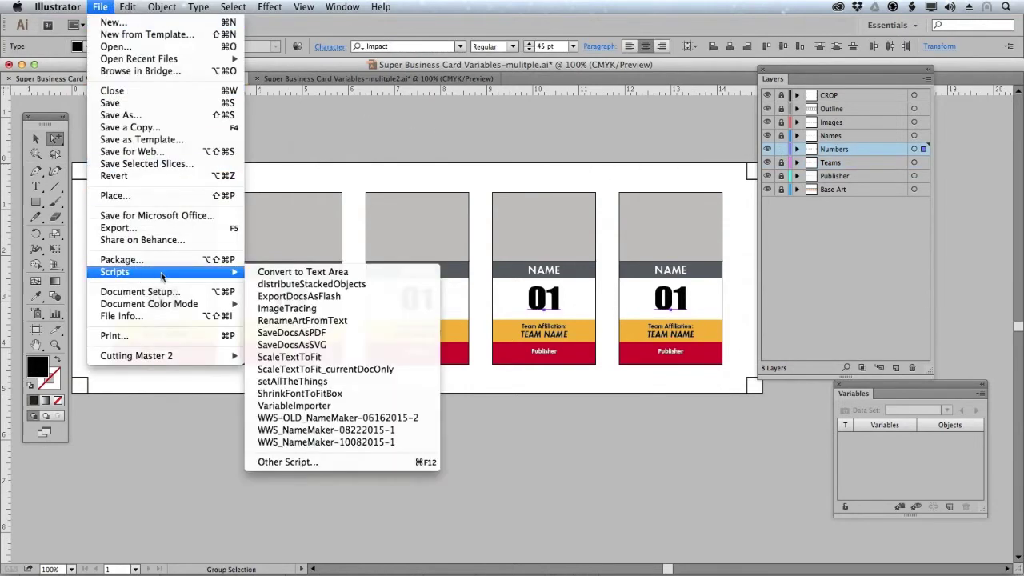
{"action": "left_click", "coordinate": [312, 321]}
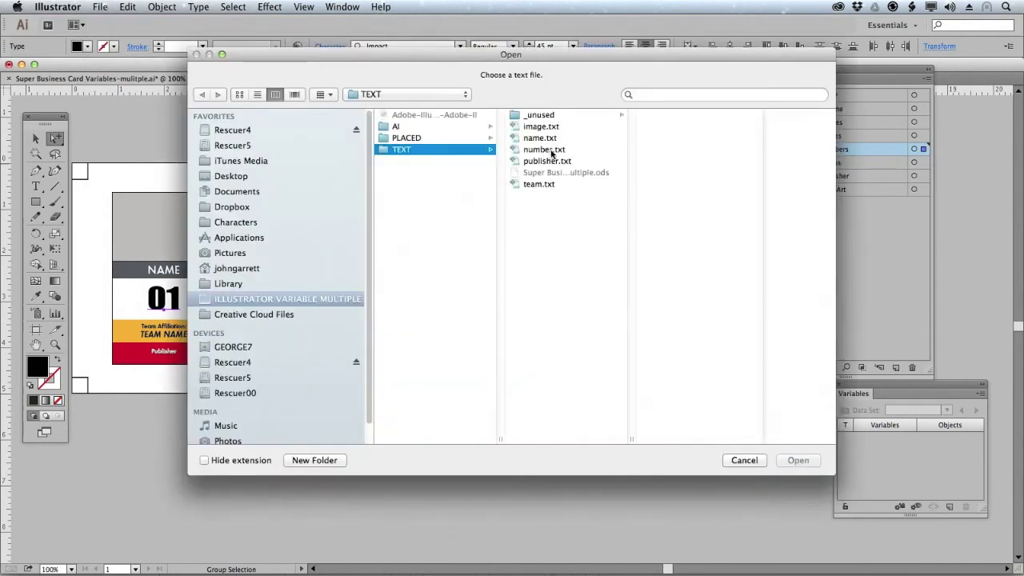
{"action": "double_click", "coordinate": [551, 150]}
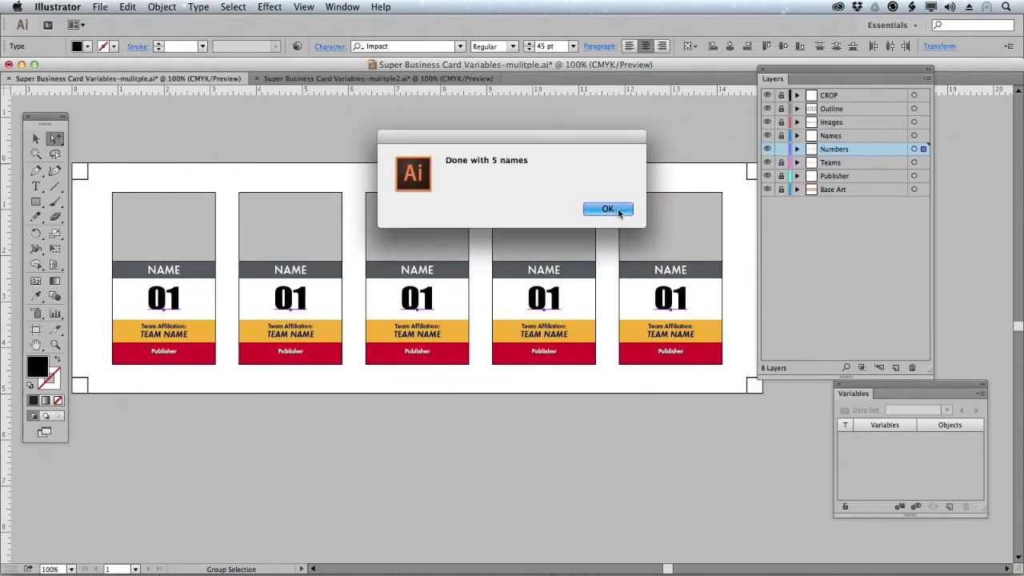
{"action": "left_click", "coordinate": [607, 209]}
{"action": "left_click", "coordinate": [796, 148]}
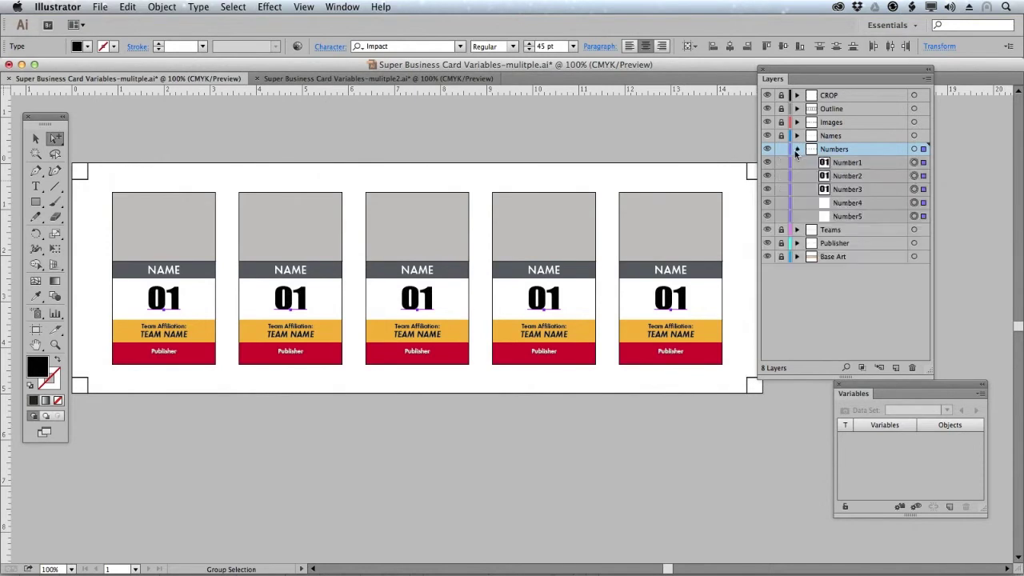
{"action": "left_click", "coordinate": [797, 149]}
Step: Leave only the Names layer unlocked and rename its text objects from name.txt with the RenameArtFromText script, checking the object names
{"action": "left_click", "coordinate": [780, 136]}
{"action": "left_click", "coordinate": [780, 149]}
{"action": "key", "text": "super+a"}
{"action": "left_click", "coordinate": [104, 7]}
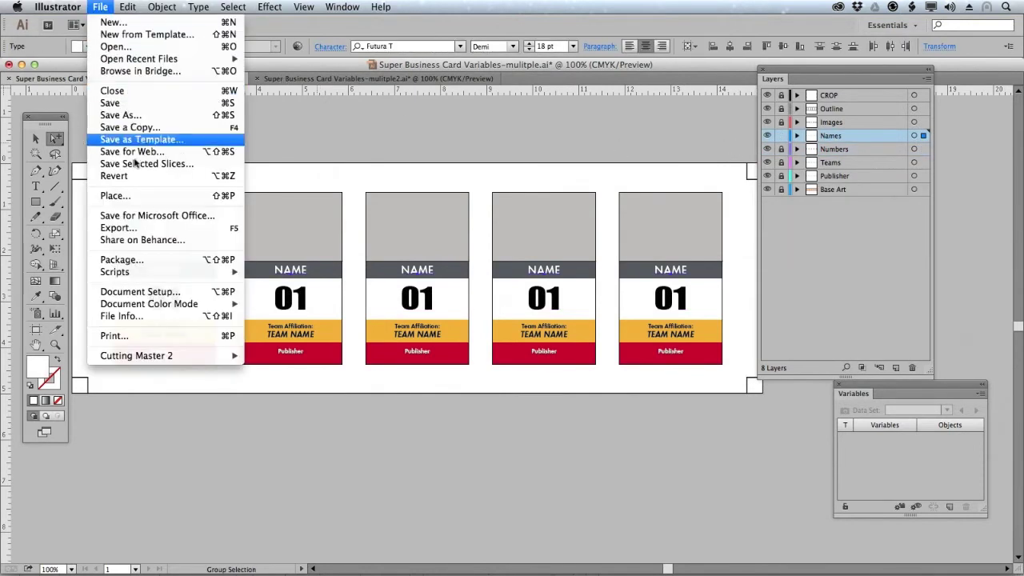
{"action": "mouse_move", "coordinate": [200, 272]}
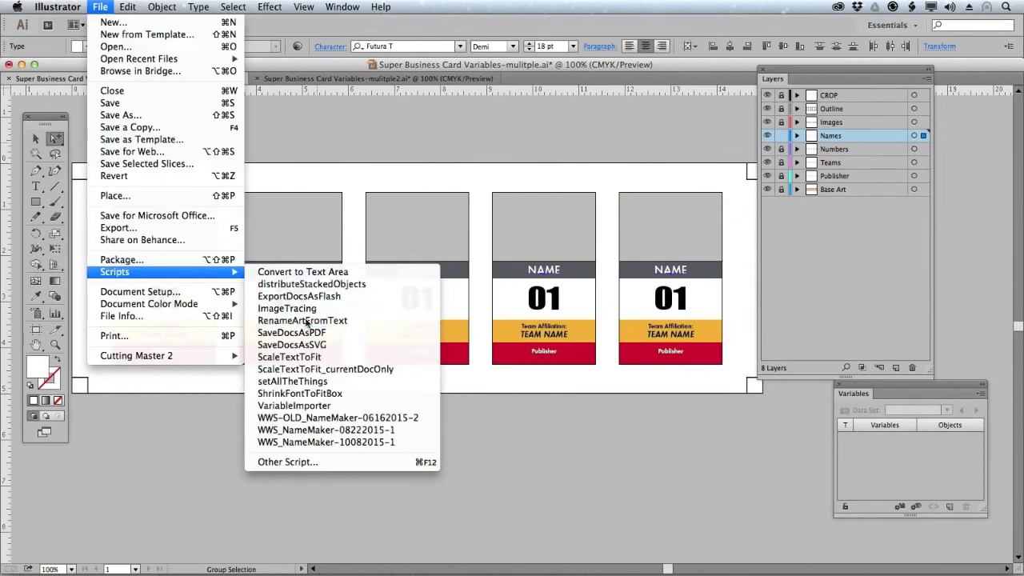
{"action": "left_click", "coordinate": [276, 320]}
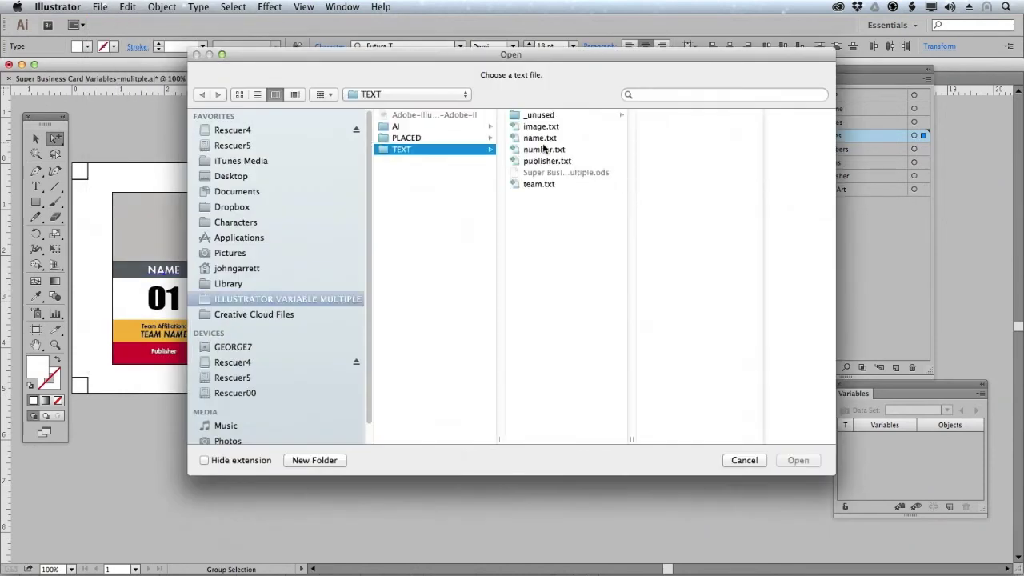
{"action": "left_click", "coordinate": [560, 140]}
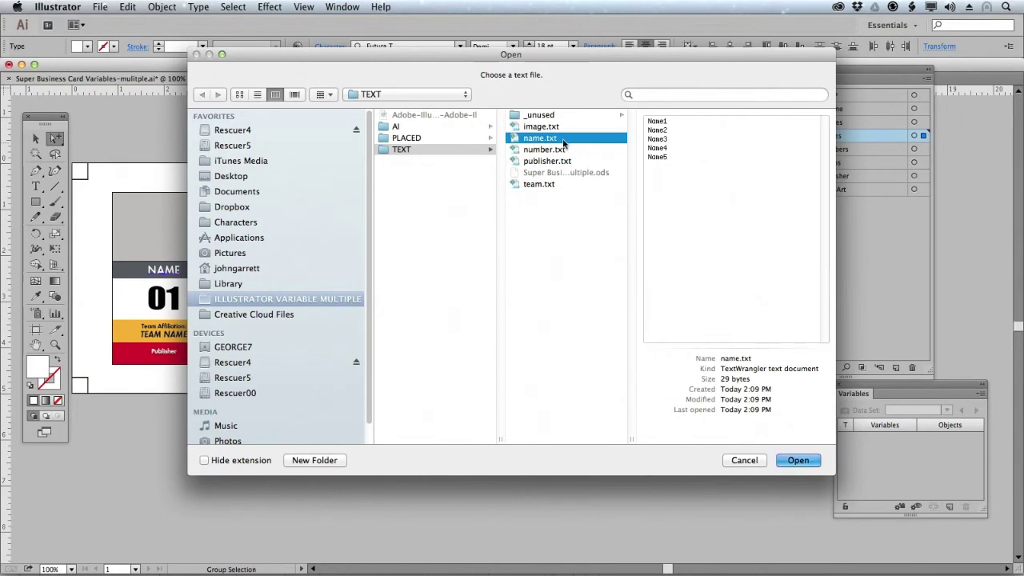
{"action": "double_click", "coordinate": [564, 139]}
{"action": "left_click", "coordinate": [622, 210]}
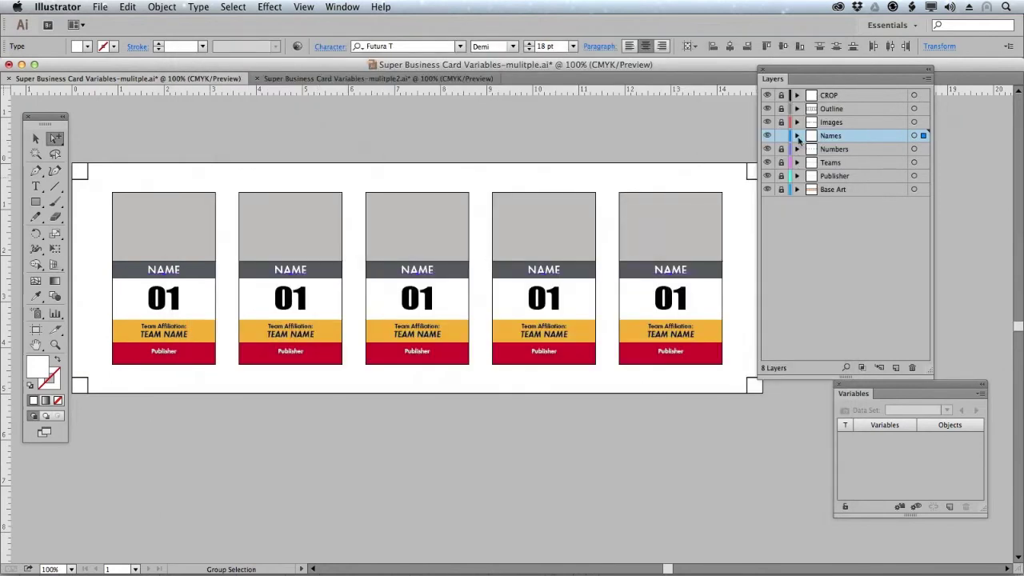
{"action": "left_click", "coordinate": [797, 137]}
{"action": "left_click", "coordinate": [796, 136]}
Step: Leave only the Images layer unlocked and rename its linked images from image.txt with the RenameArtFromText script, checking the object names
{"action": "left_click", "coordinate": [781, 135]}
{"action": "left_click", "coordinate": [781, 121]}
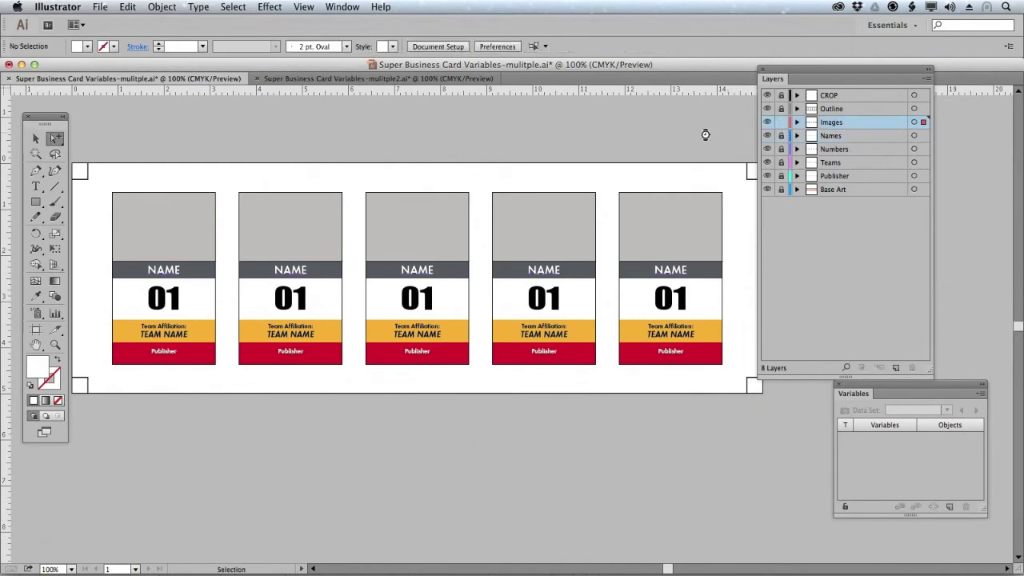
{"action": "key", "text": "super+a"}
{"action": "left_click", "coordinate": [103, 7]}
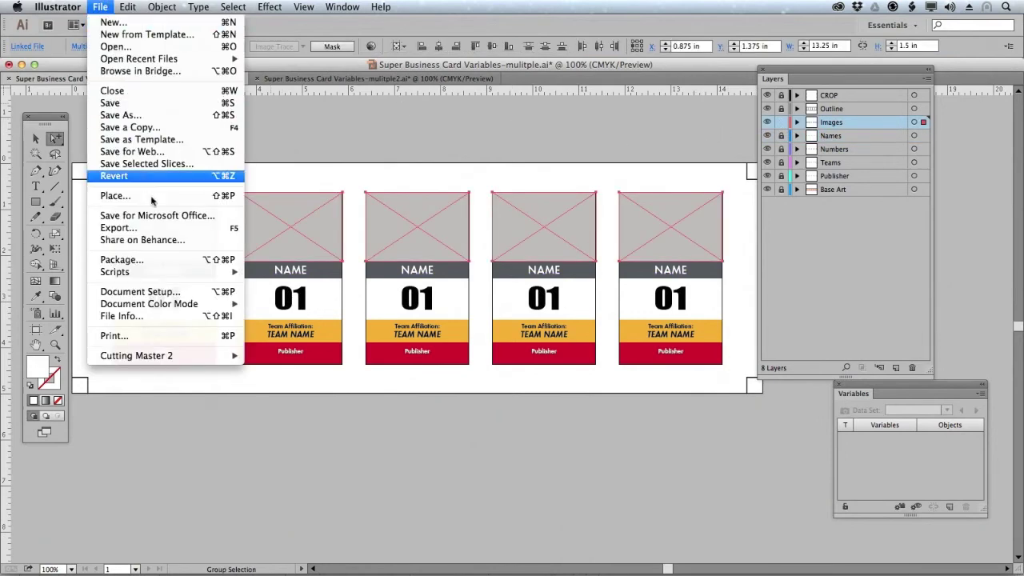
{"action": "mouse_move", "coordinate": [200, 271]}
{"action": "left_click", "coordinate": [302, 321]}
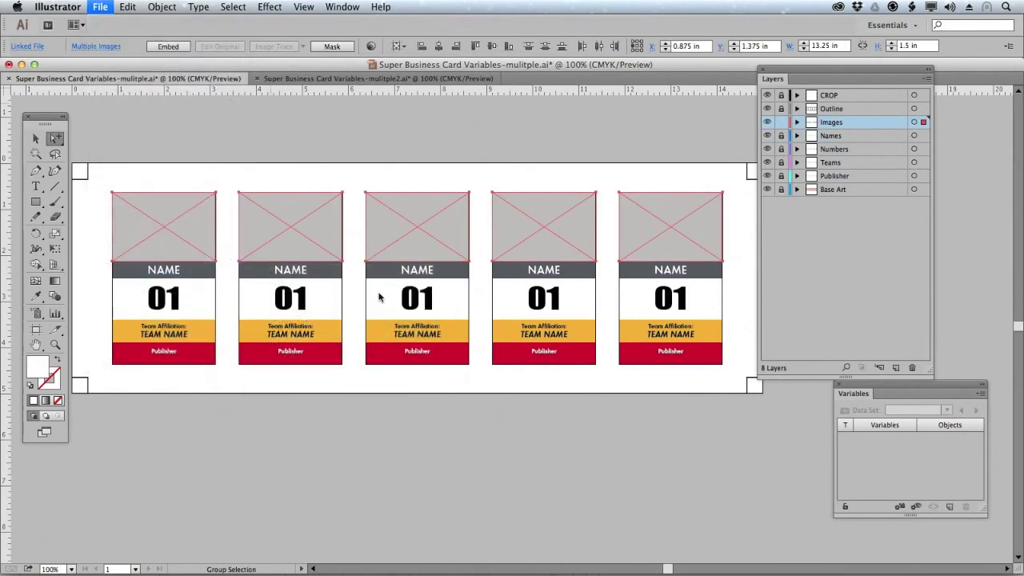
{"action": "double_click", "coordinate": [557, 130]}
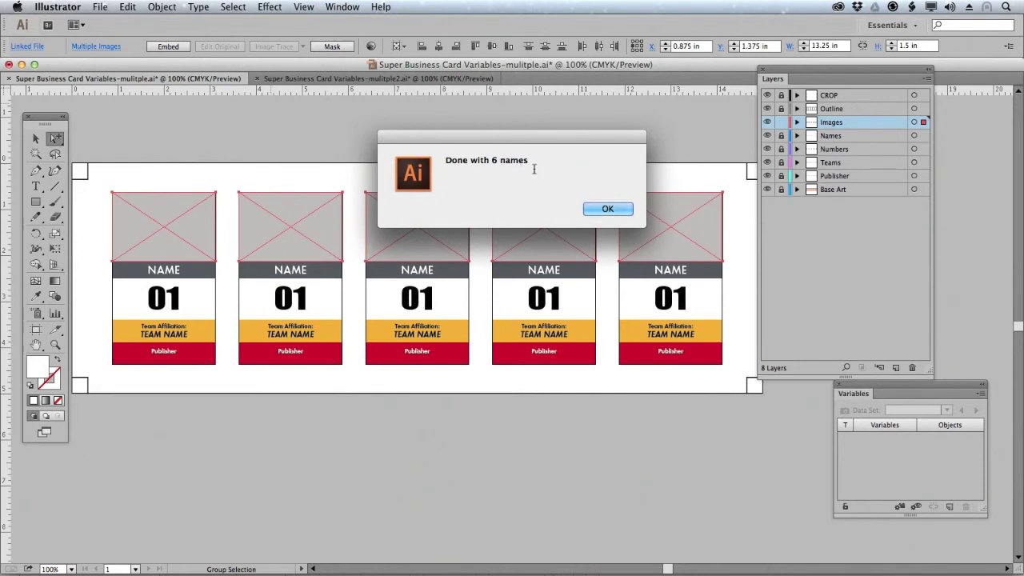
{"action": "left_click", "coordinate": [606, 208]}
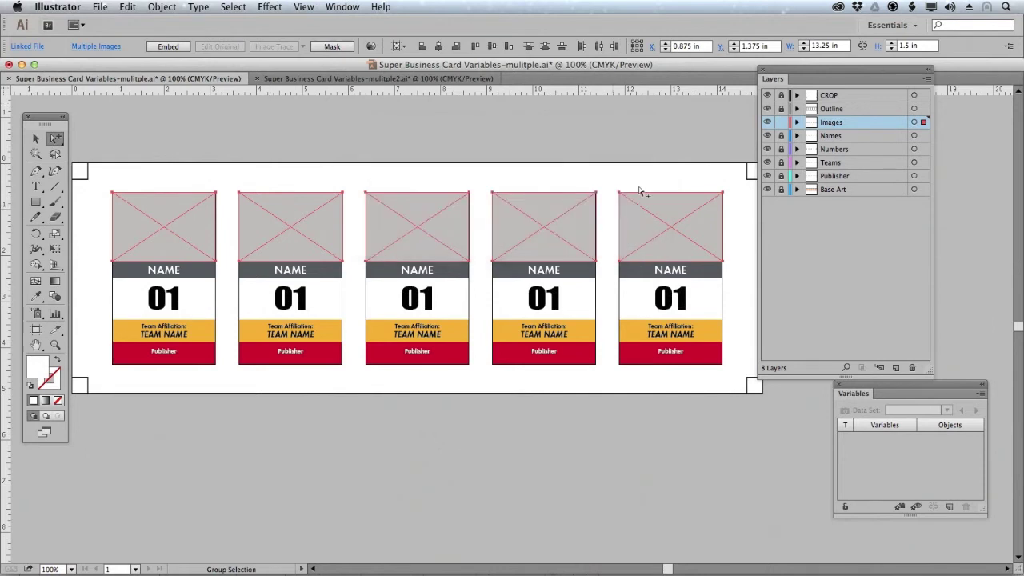
{"action": "left_click", "coordinate": [796, 123]}
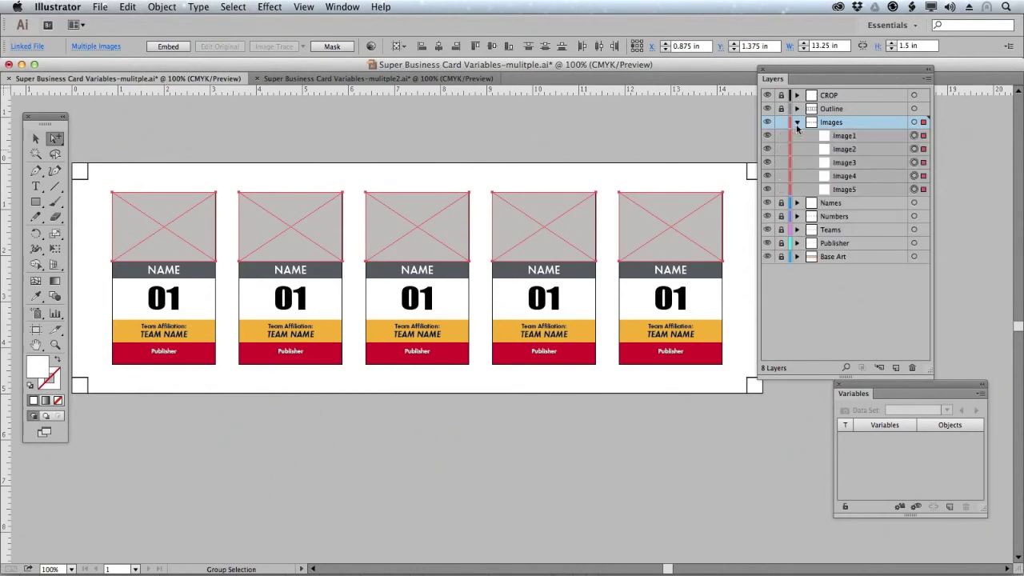
{"action": "left_click", "coordinate": [797, 122]}
Step: Switch to TextWrangler, remove the trailing blank line after Image5 in image.txt and save the file
{"action": "key", "text": "super+Tab"}
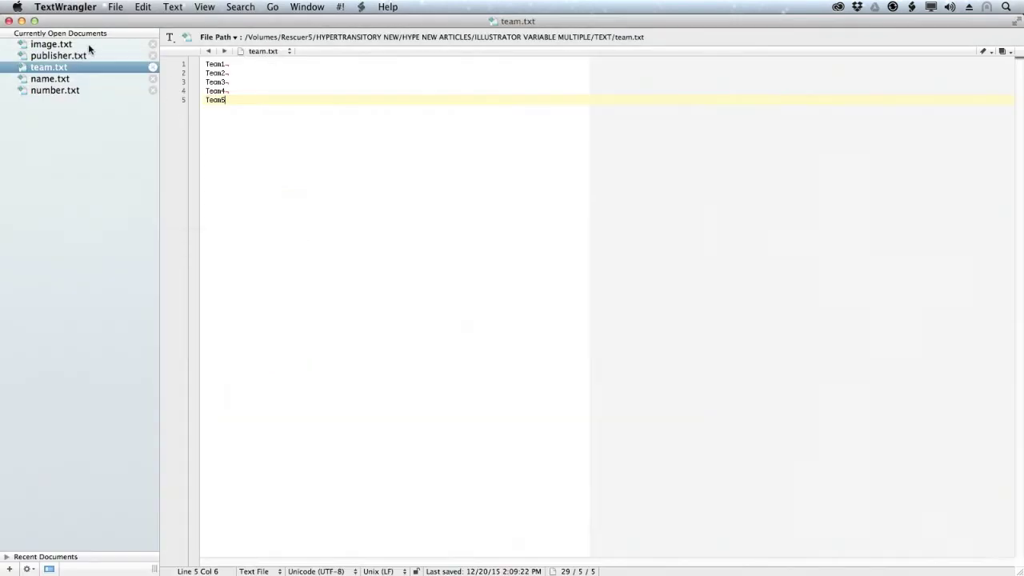
{"action": "left_click", "coordinate": [51, 45]}
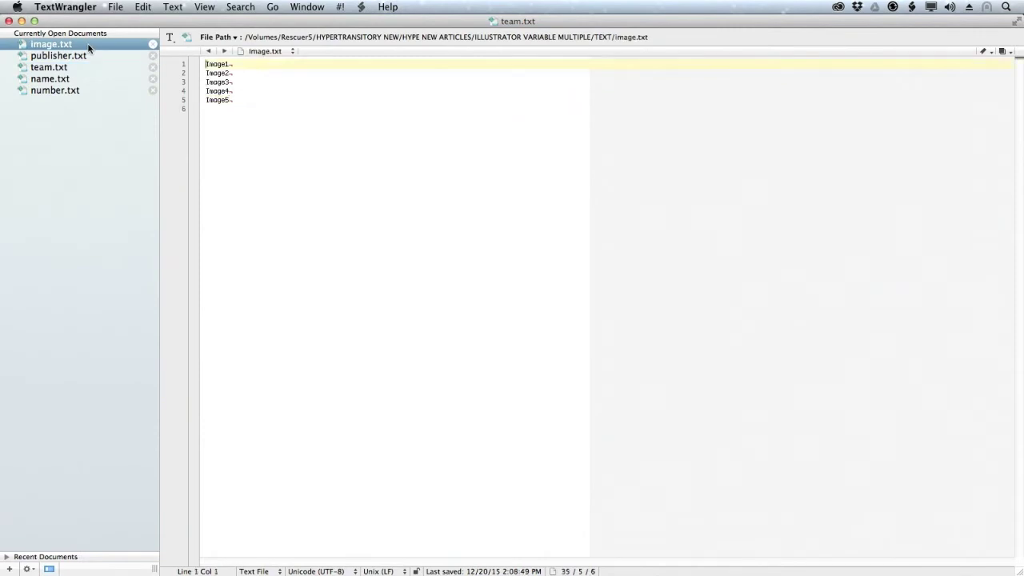
{"action": "left_click", "coordinate": [215, 109]}
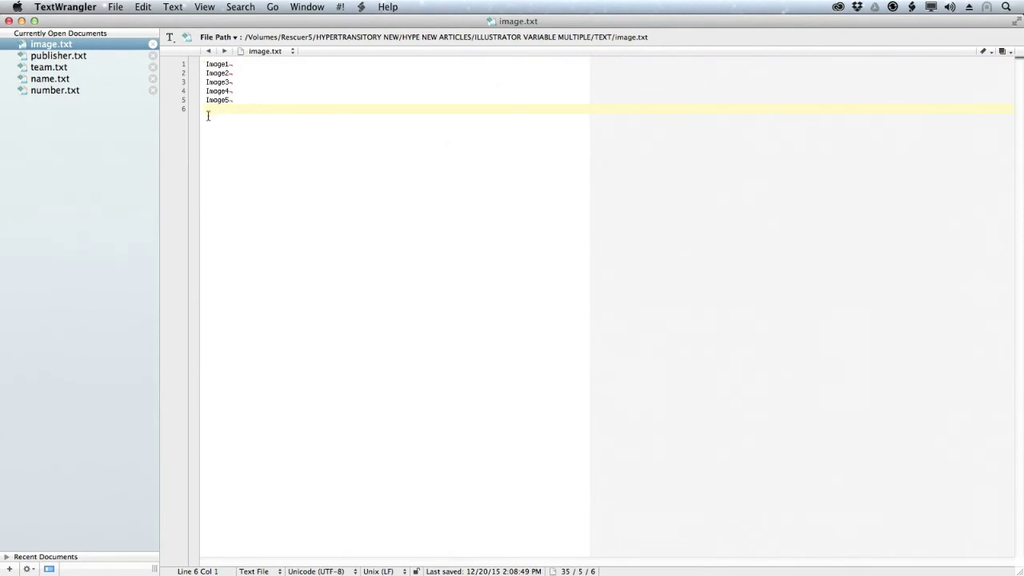
{"action": "key", "text": "BackSpace"}
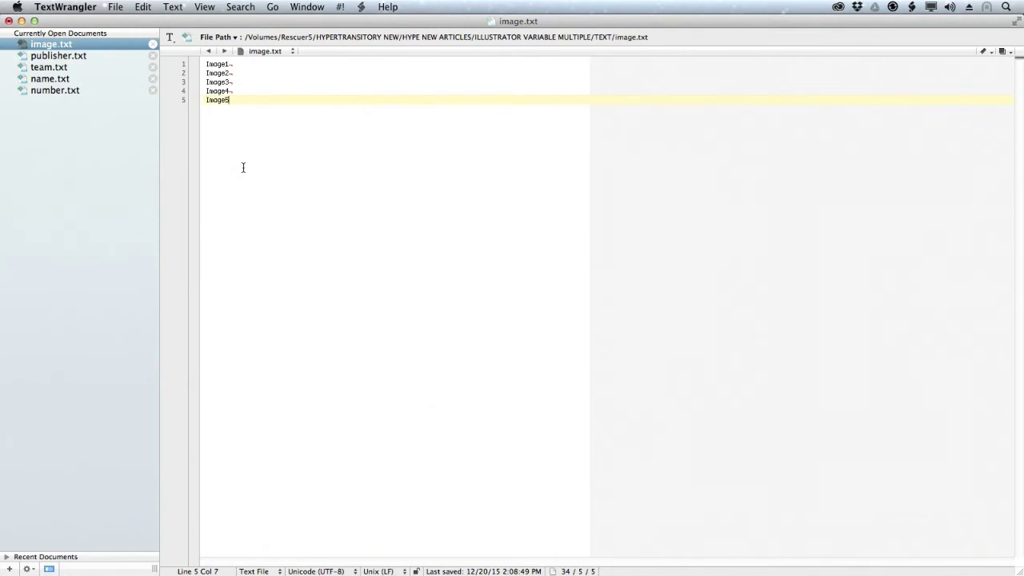
{"action": "key", "text": "super+s"}
Step: Return to Illustrator, recheck the object names in the Images layer, deselect the artwork and save the template
{"action": "key", "text": "super+Tab"}
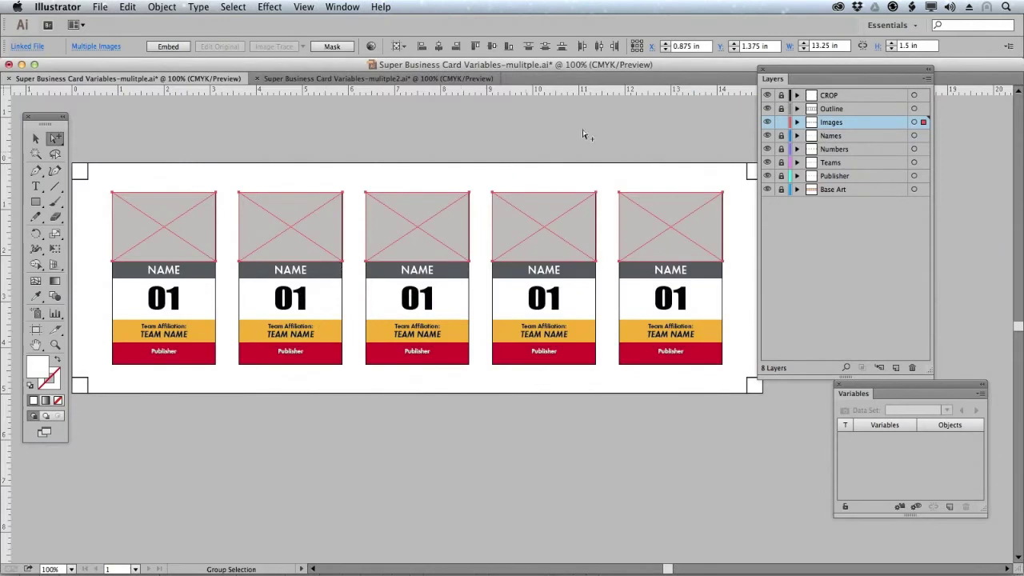
{"action": "left_click", "coordinate": [797, 122]}
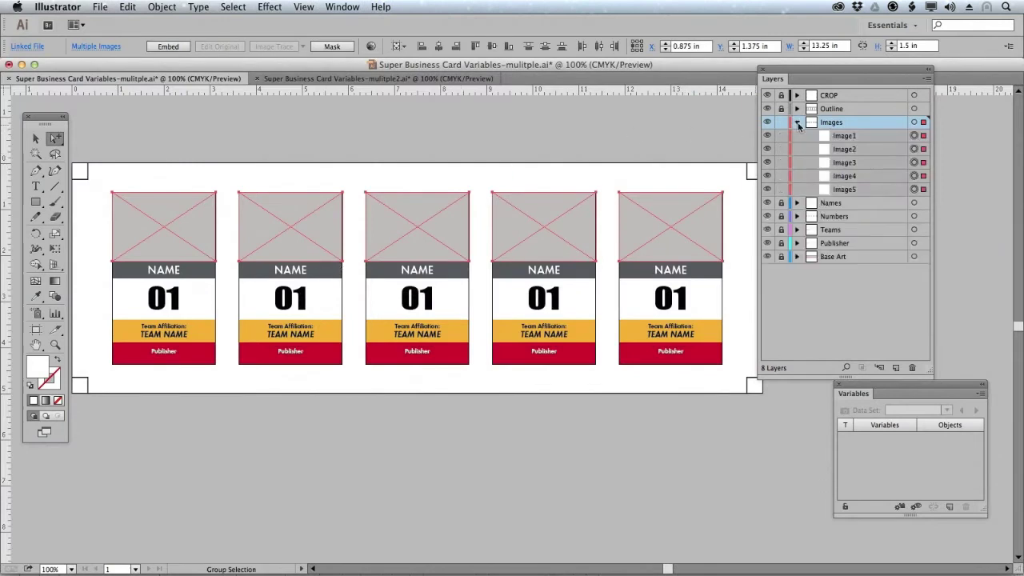
{"action": "left_click", "coordinate": [797, 122]}
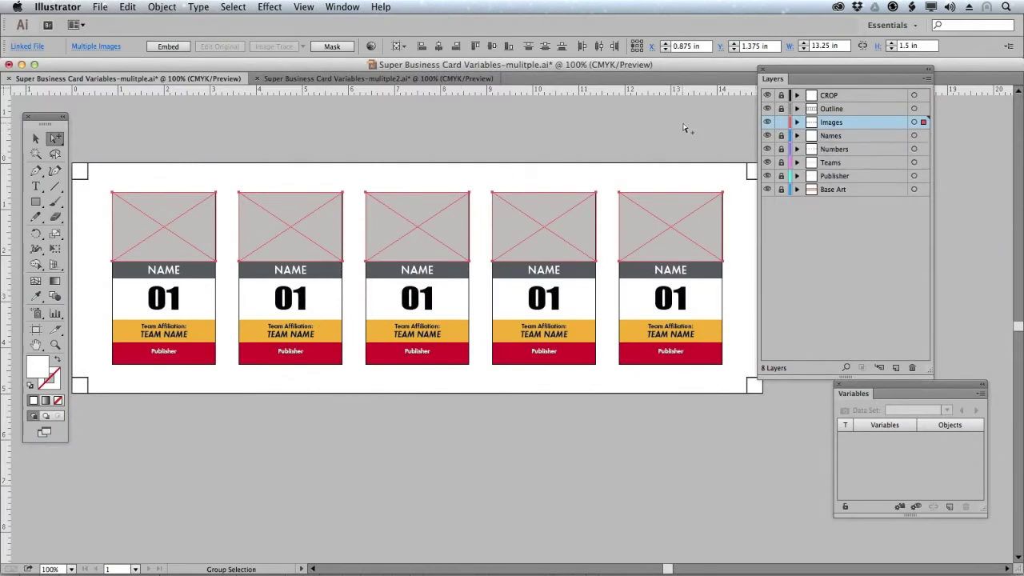
{"action": "left_click", "coordinate": [676, 127]}
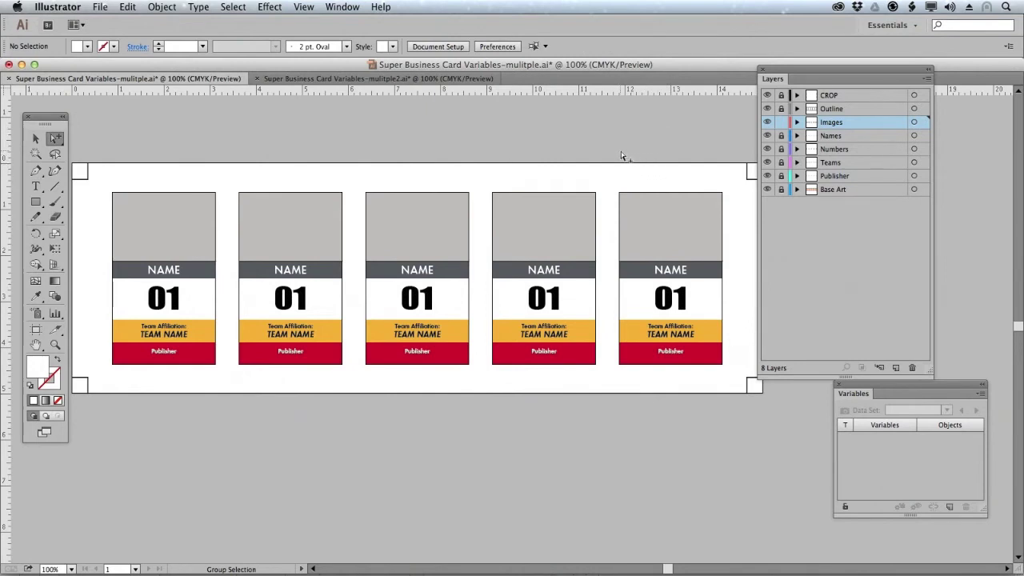
{"action": "key", "text": "v"}
{"action": "key", "text": "alt"}
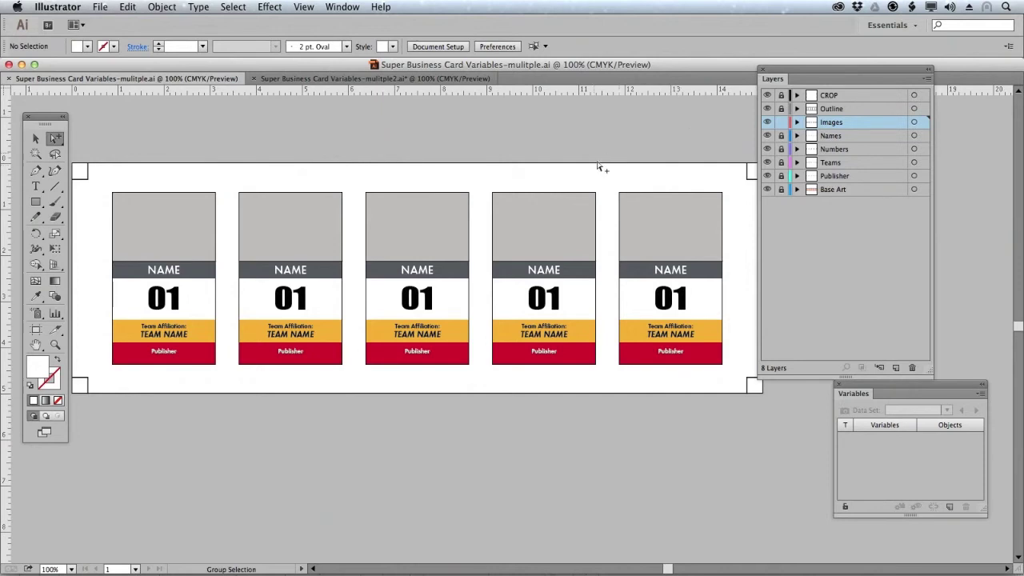
Step: Switch to NeoOffice and copy the whole superhero table, A1:E26, into a new spreadsheet starting at cell A6
{"action": "key", "text": "super+Tab"}
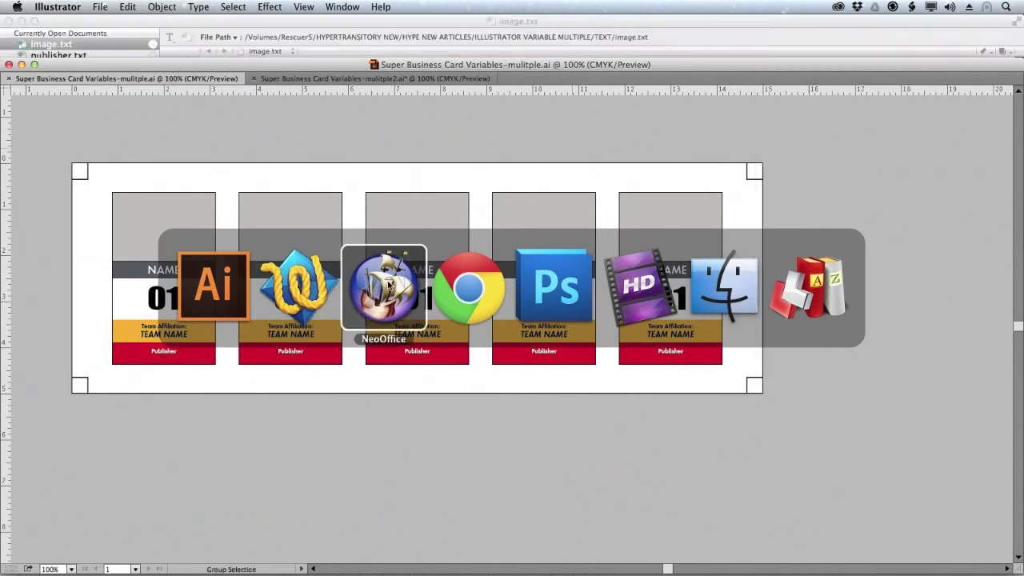
{"action": "key", "text": "super+grave"}
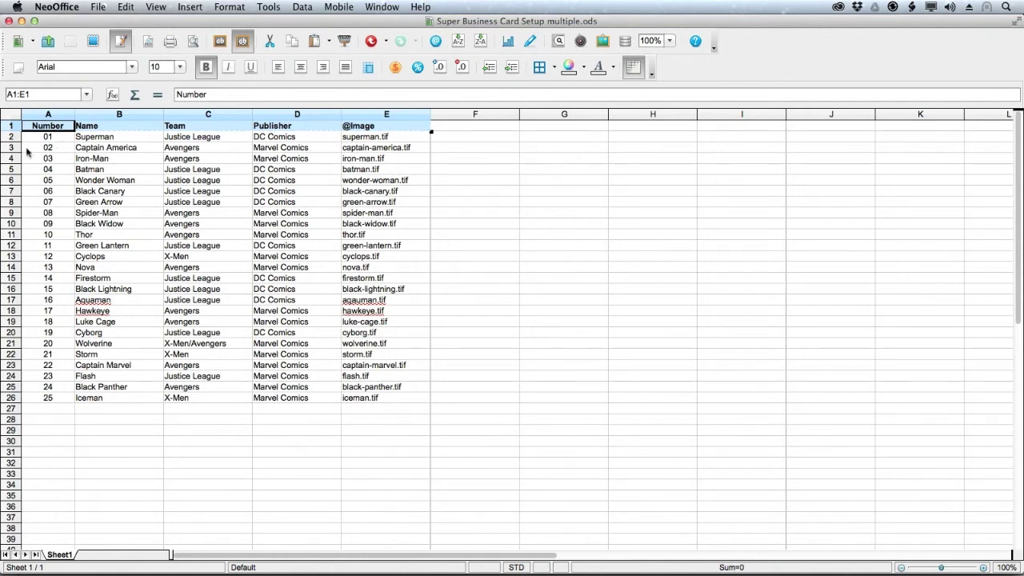
{"action": "left_click", "coordinate": [402, 400], "text": "shift"}
{"action": "key", "text": "super+c"}
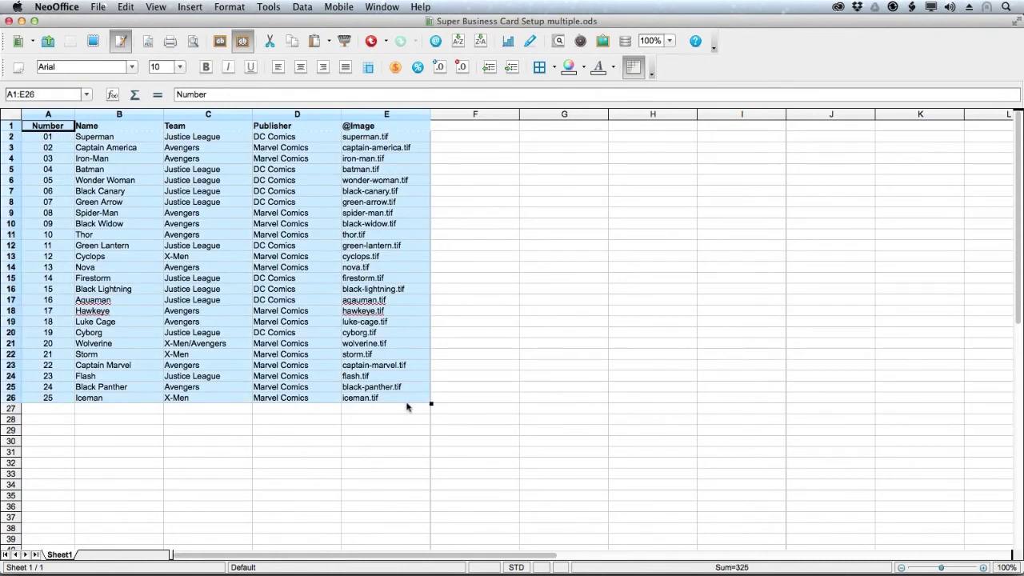
{"action": "key", "text": "super+n"}
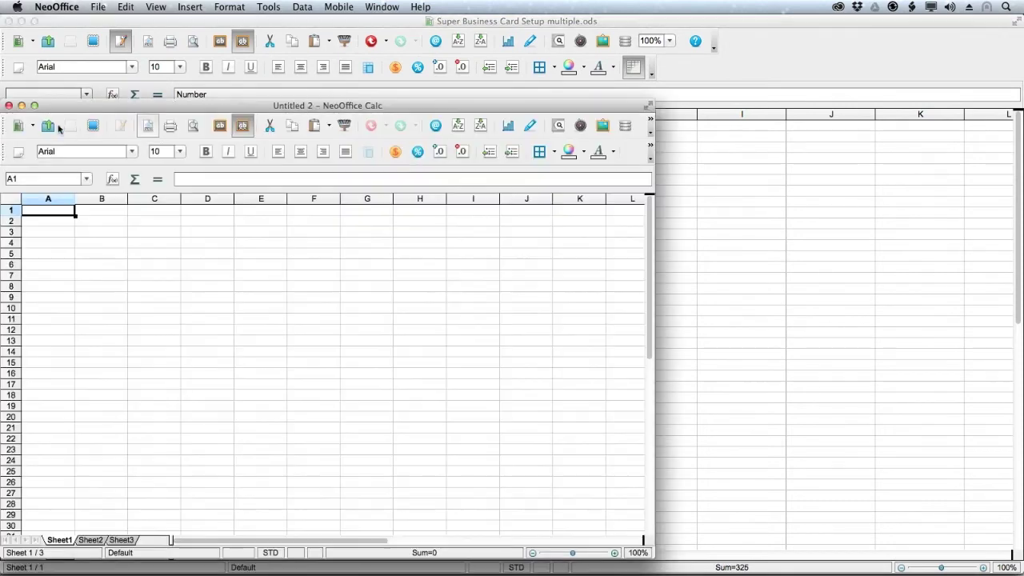
{"action": "left_click", "coordinate": [34, 106]}
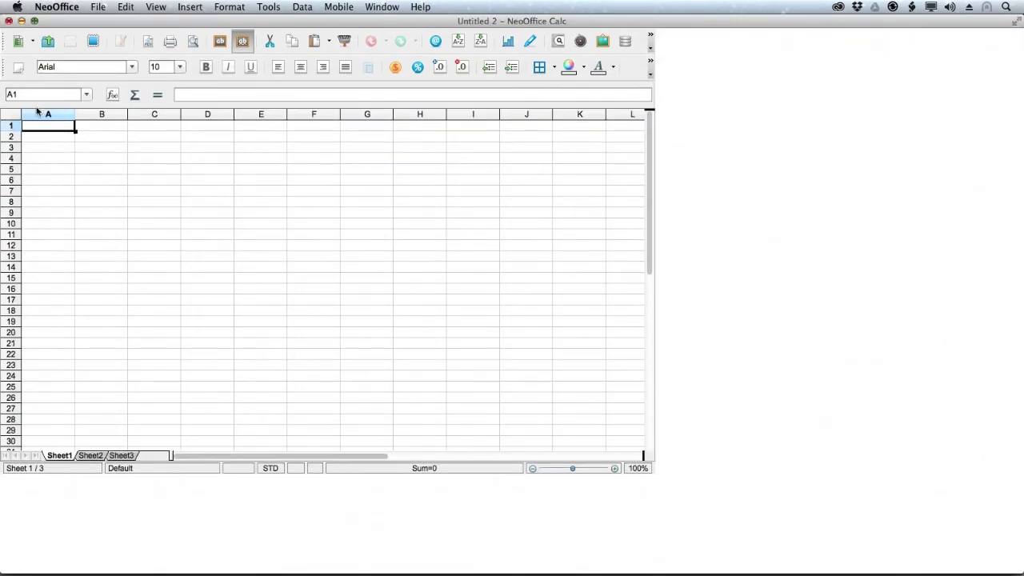
{"action": "left_click", "coordinate": [57, 182]}
{"action": "key", "text": "super+v"}
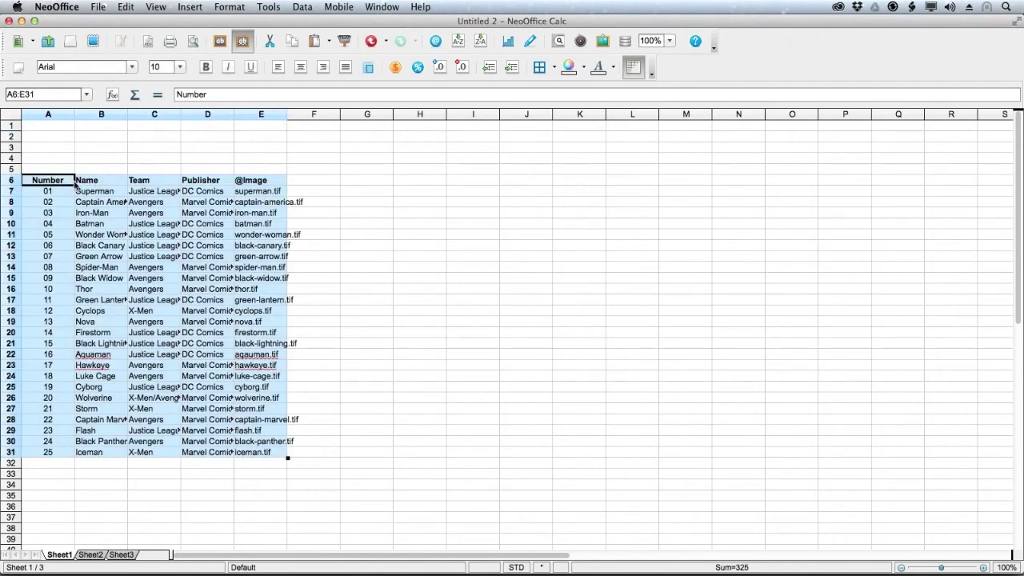
Step: Move the header row from A6:E6 to G6:K6
{"action": "left_click", "coordinate": [57, 182]}
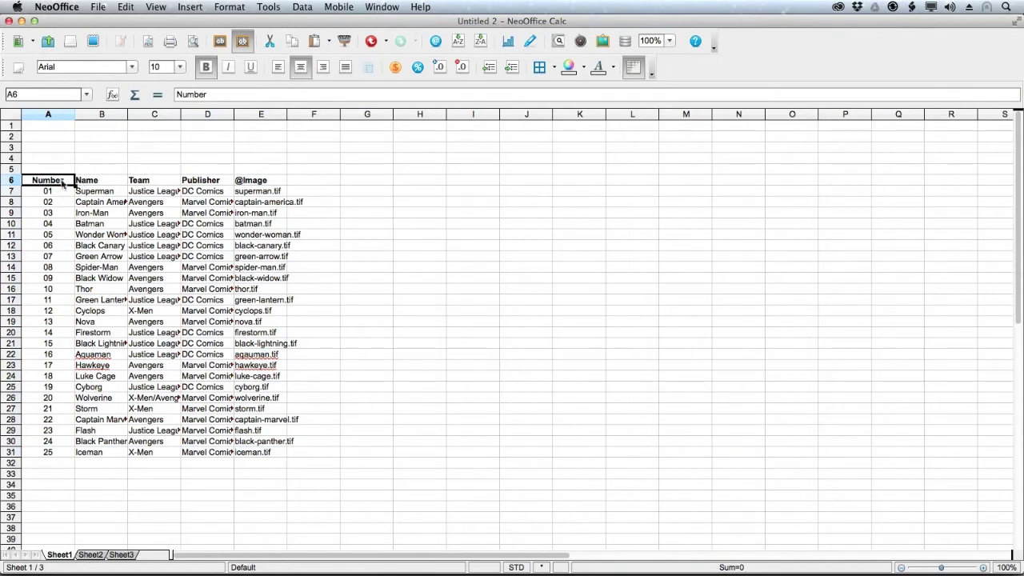
{"action": "left_click", "coordinate": [261, 182], "text": "shift"}
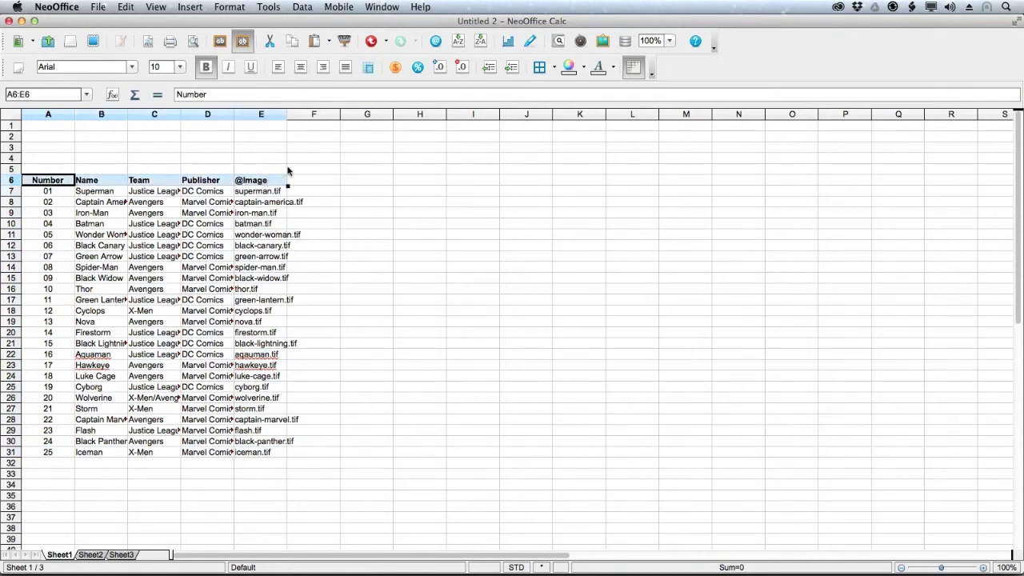
{"action": "key", "text": "super+x"}
{"action": "left_click", "coordinate": [378, 183]}
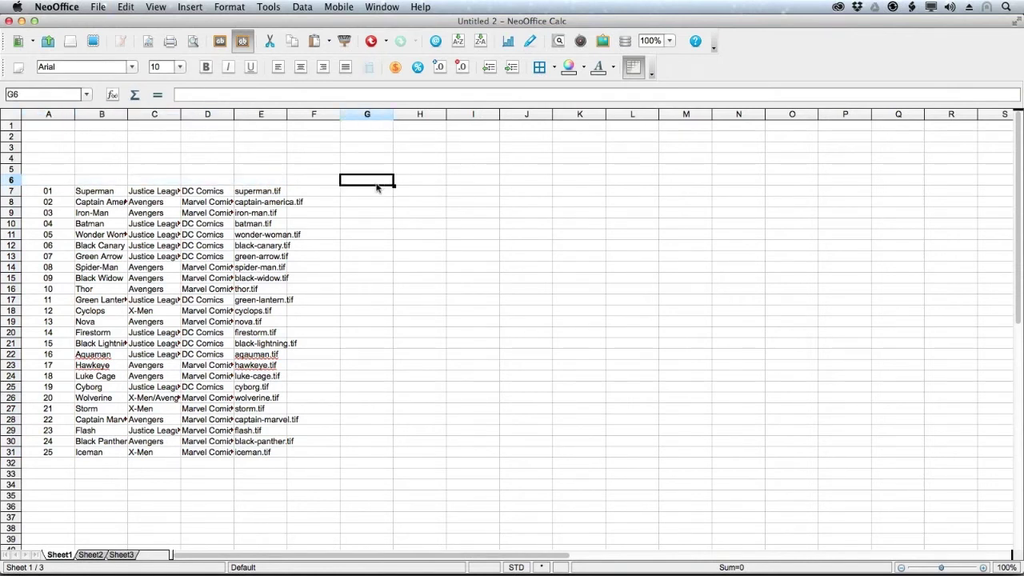
{"action": "key", "text": "super+v"}
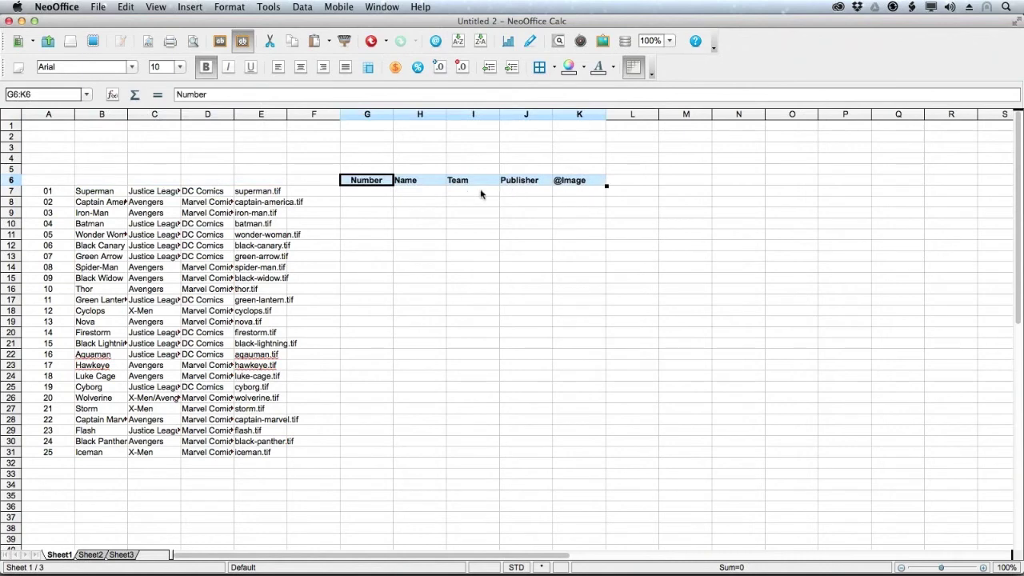
{"action": "left_click", "coordinate": [594, 184]}
{"action": "left_click_drag", "start_coordinate": [374, 183], "coordinate": [606, 244]}
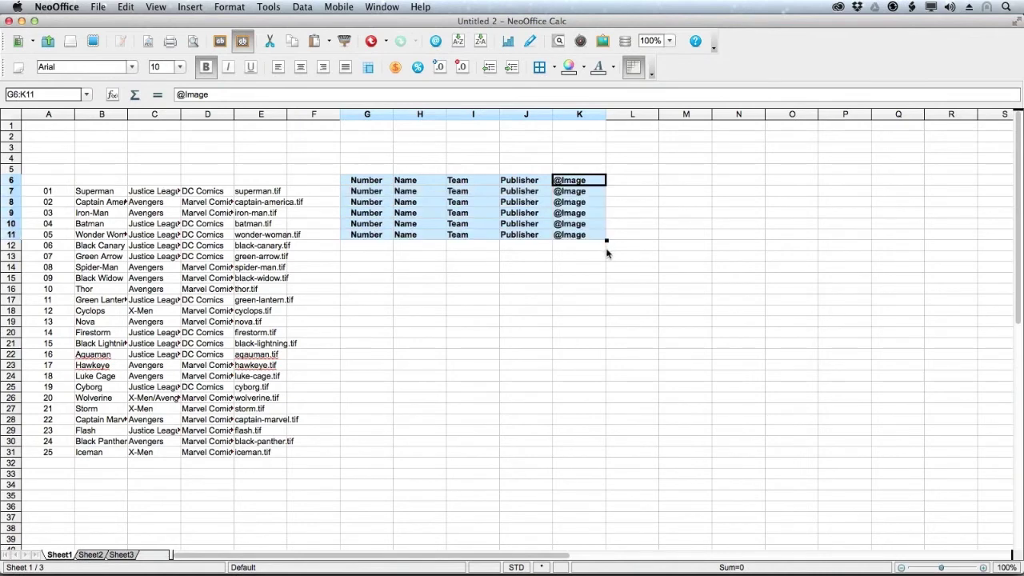
{"action": "key", "text": "super+z"}
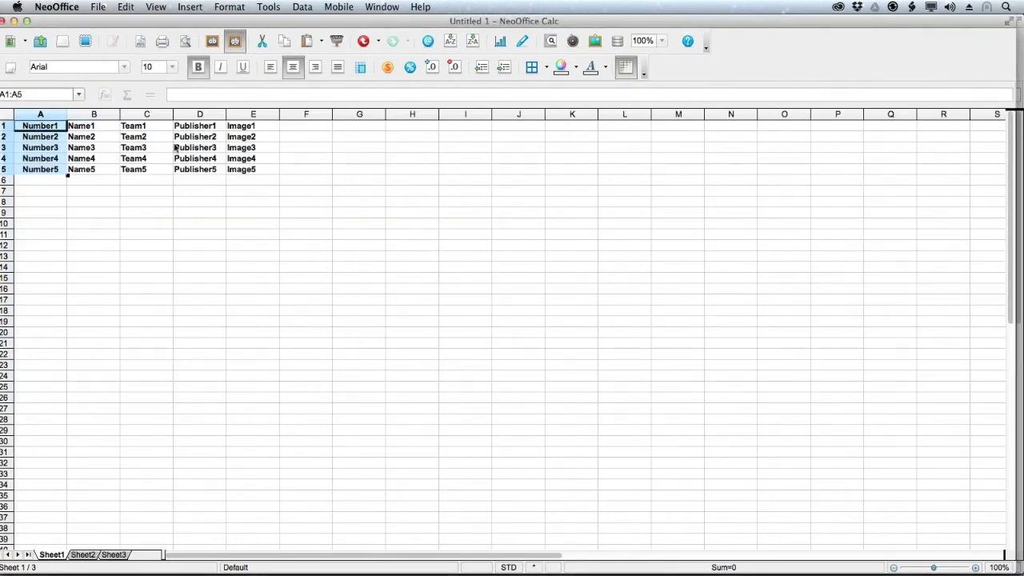
Step: Copy the numbered header block A1:E5 from the Untitled 1 spreadsheet and paste it over G6:K11 in Untitled 2
{"action": "left_click_drag", "start_coordinate": [103, 140], "coordinate": [268, 173]}
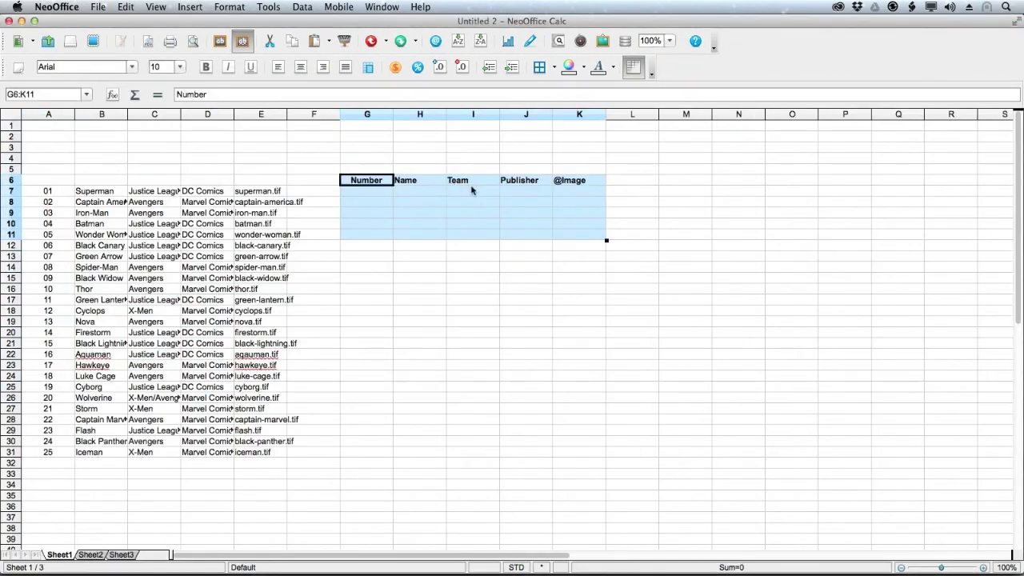
{"action": "key", "text": "super+v"}
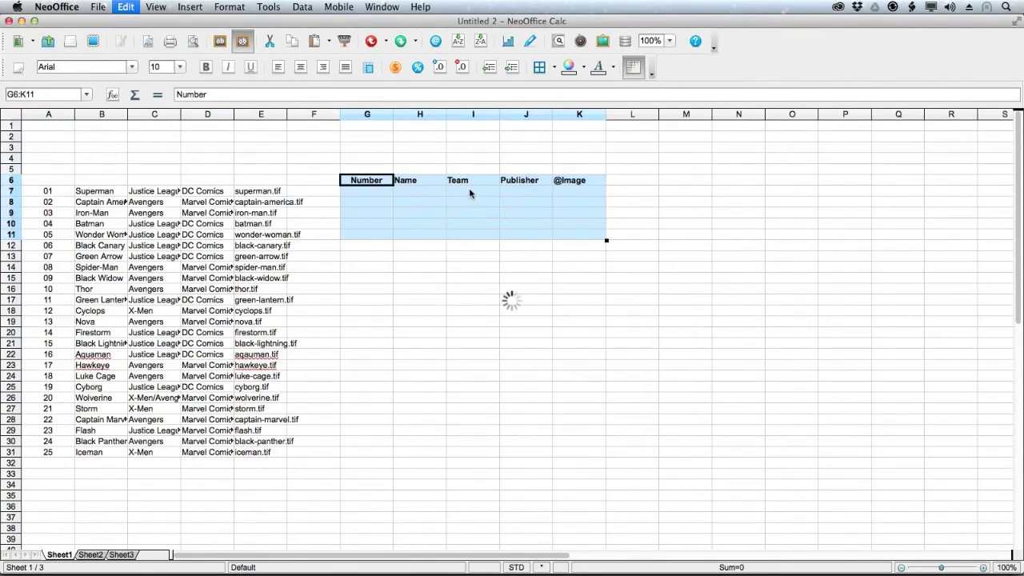
{"action": "left_click", "coordinate": [639, 214]}
Step: Move the Name headings from H6:H11 to column G below the Number headings, starting at G12
{"action": "left_click", "coordinate": [399, 183]}
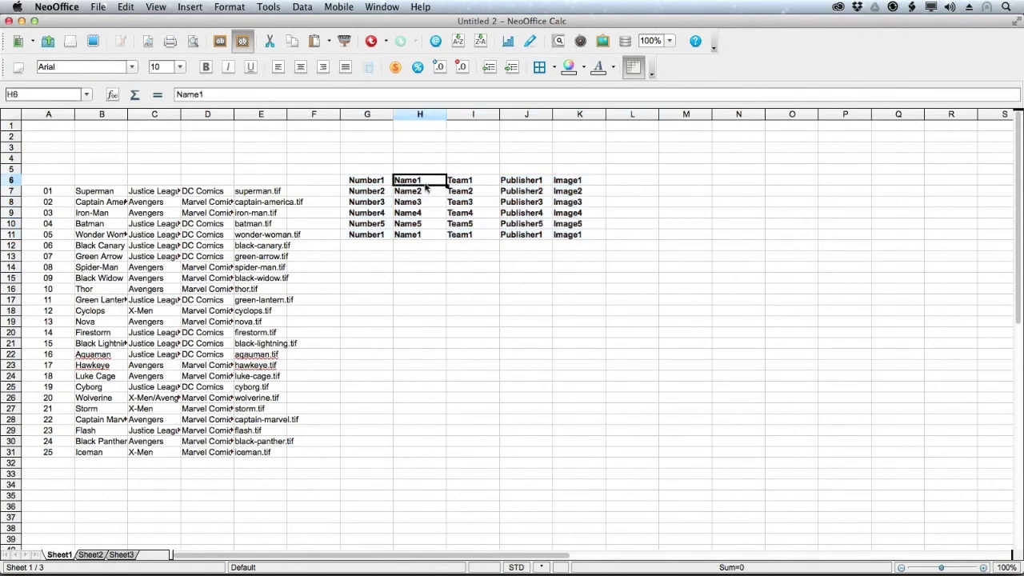
{"action": "left_click", "coordinate": [427, 236], "text": "shift"}
{"action": "key", "text": "super+x"}
{"action": "left_click", "coordinate": [380, 248]}
{"action": "key", "text": "super+v"}
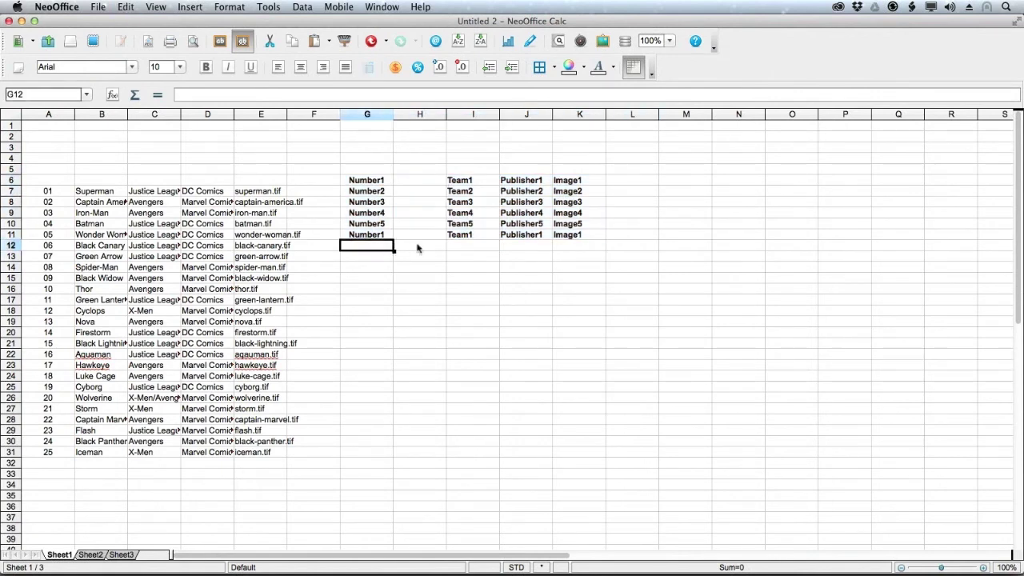
Step: Move the Team headings from I6:I11 to column G below the Name headings, starting at G18
{"action": "left_click", "coordinate": [471, 182]}
{"action": "left_click", "coordinate": [479, 237], "text": "shift"}
{"action": "key", "text": "super+x"}
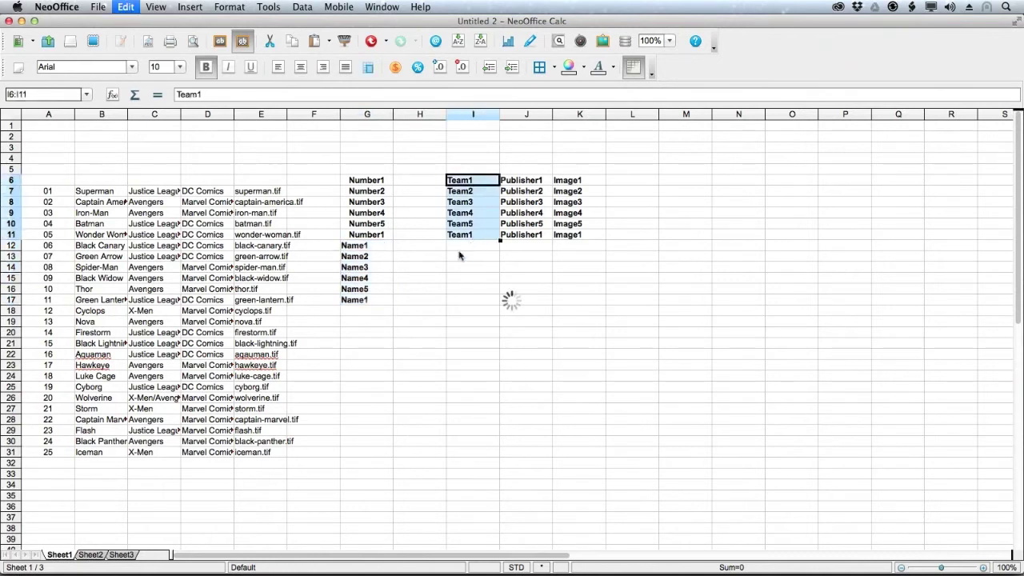
{"action": "left_click", "coordinate": [384, 312]}
{"action": "key", "text": "super+v"}
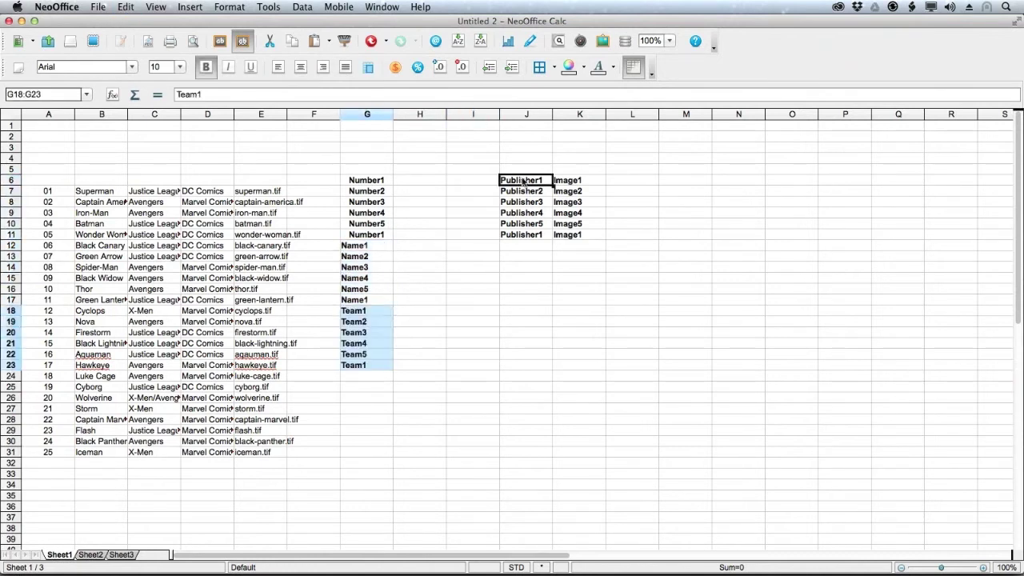
Step: Move the Publisher headings from J6:J11 to column G below the Team headings, starting at G24
{"action": "left_click", "coordinate": [524, 181]}
{"action": "left_click", "coordinate": [530, 235], "text": "shift"}
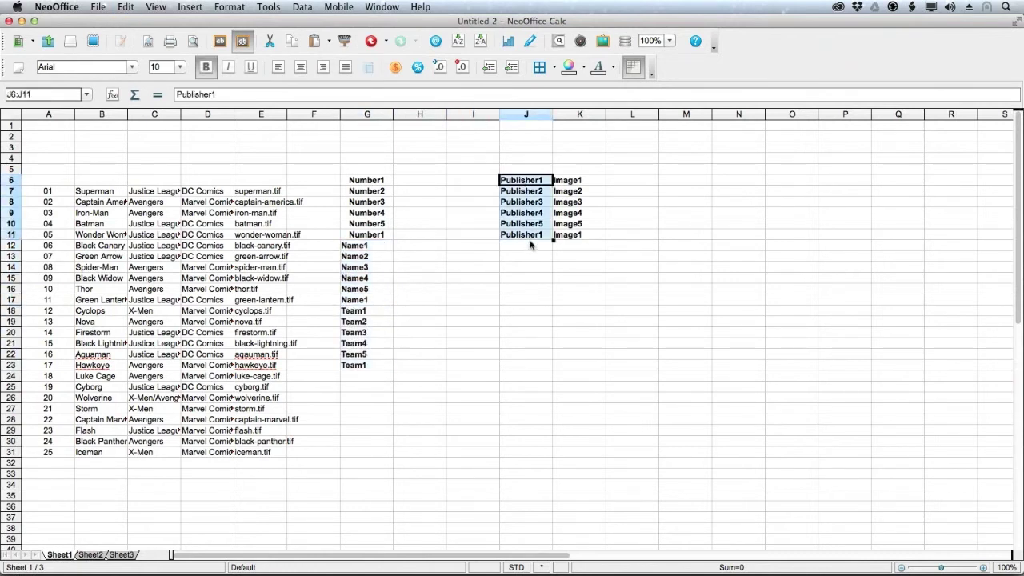
{"action": "left_click", "coordinate": [379, 375]}
{"action": "key", "text": "super+v"}
Step: Delete the duplicate Image1, Number1, Name1, Team1 and Publisher1 entries in K11, G11, G17, G23 and G29
{"action": "left_click", "coordinate": [575, 182]}
{"action": "left_click", "coordinate": [582, 235], "text": "shift"}
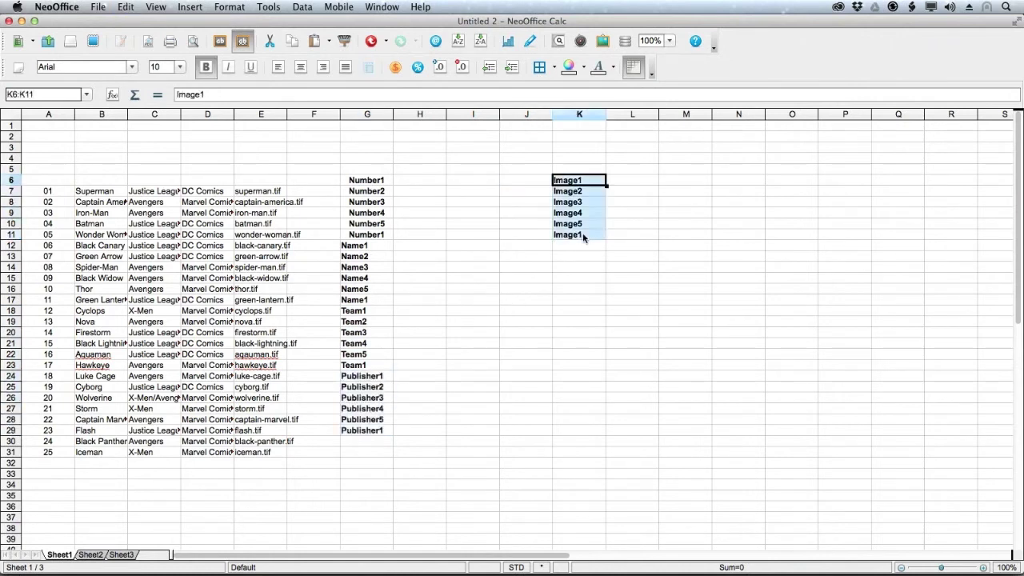
{"action": "left_click", "coordinate": [584, 237]}
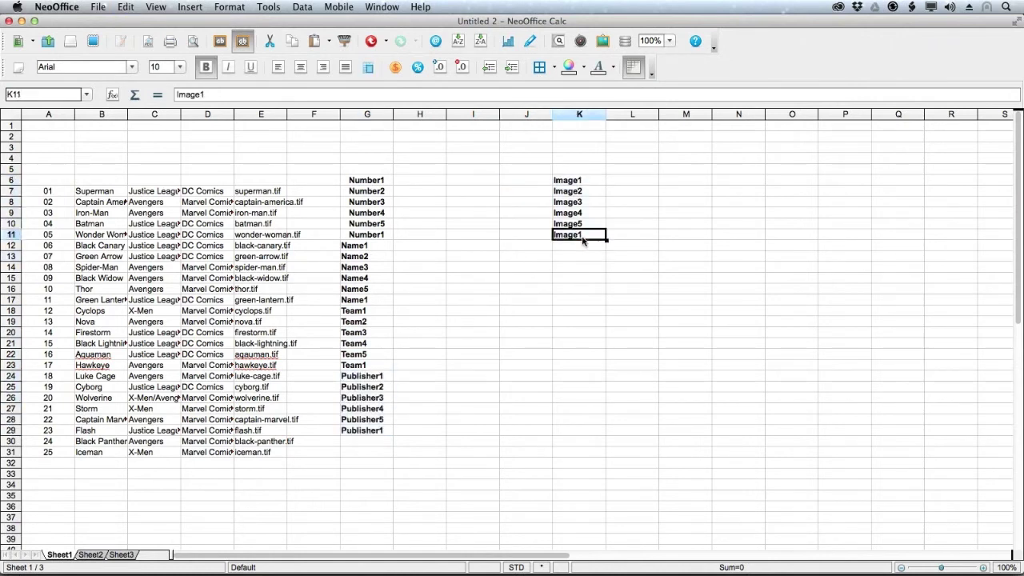
{"action": "key", "text": "BackSpace"}
{"action": "left_click", "coordinate": [372, 236]}
{"action": "key", "text": "BackSpace"}
{"action": "left_click", "coordinate": [376, 299]}
{"action": "key", "text": "BackSpace"}
{"action": "left_click", "coordinate": [375, 365]}
{"action": "key", "text": "BackSpace"}
{"action": "left_click", "coordinate": [380, 431]}
{"action": "key", "text": "BackSpace"}
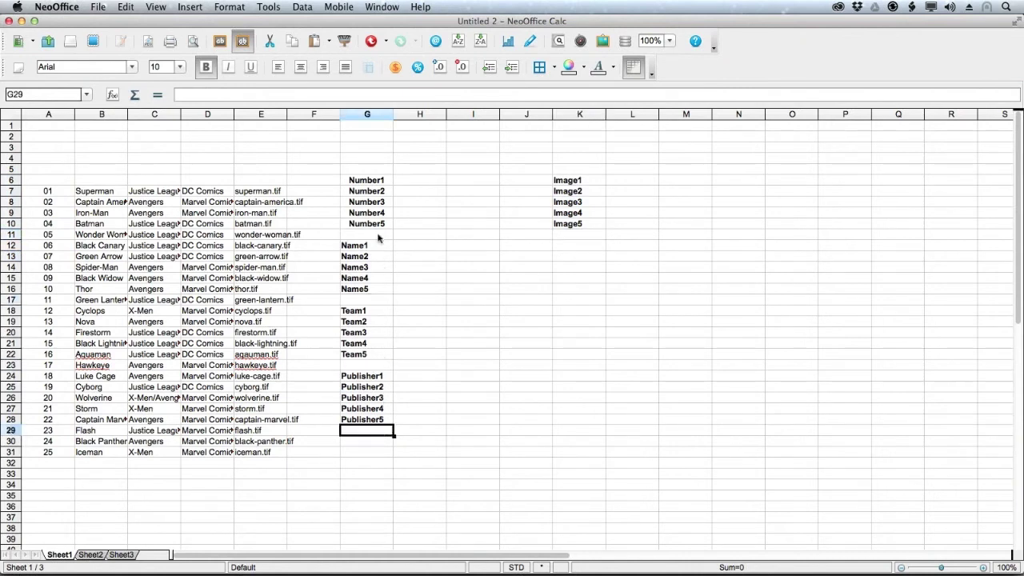
Step: Move Name1 to Name5 up to G11:G15 so they directly follow Number5
{"action": "left_click", "coordinate": [373, 182]}
{"action": "left_click_drag", "start_coordinate": [371, 246], "coordinate": [371, 291]}
{"action": "key", "text": "ctrl+x"}
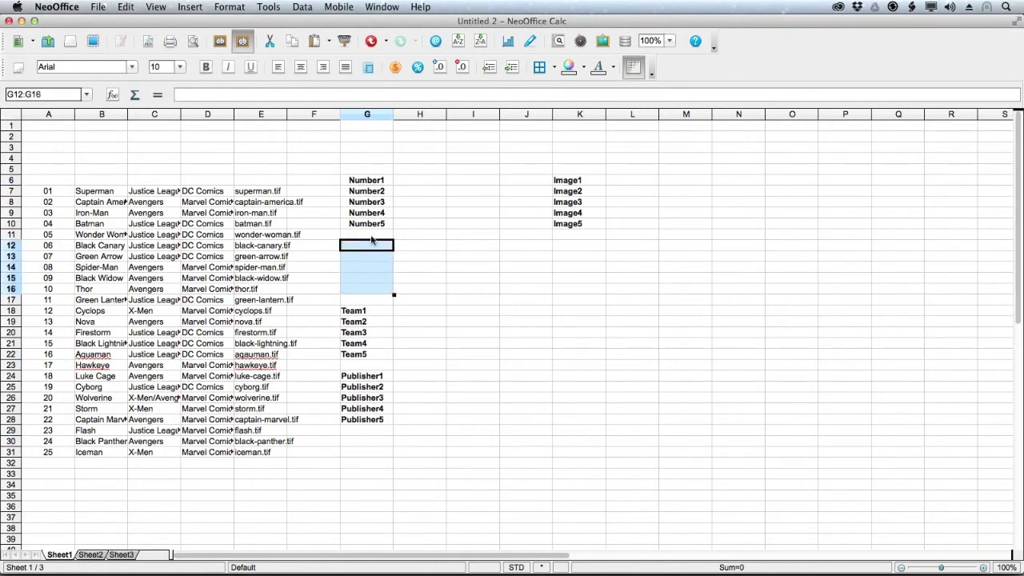
{"action": "left_click", "coordinate": [368, 236]}
{"action": "key", "text": "ctrl+v"}
Step: Move Team1 to Team5 up to G16:G20 so they directly follow Name5
{"action": "left_click", "coordinate": [374, 311]}
{"action": "left_click", "coordinate": [378, 355], "text": "shift"}
{"action": "key", "text": "ctrl+x"}
{"action": "left_click", "coordinate": [373, 290]}
{"action": "key", "text": "ctrl+v"}
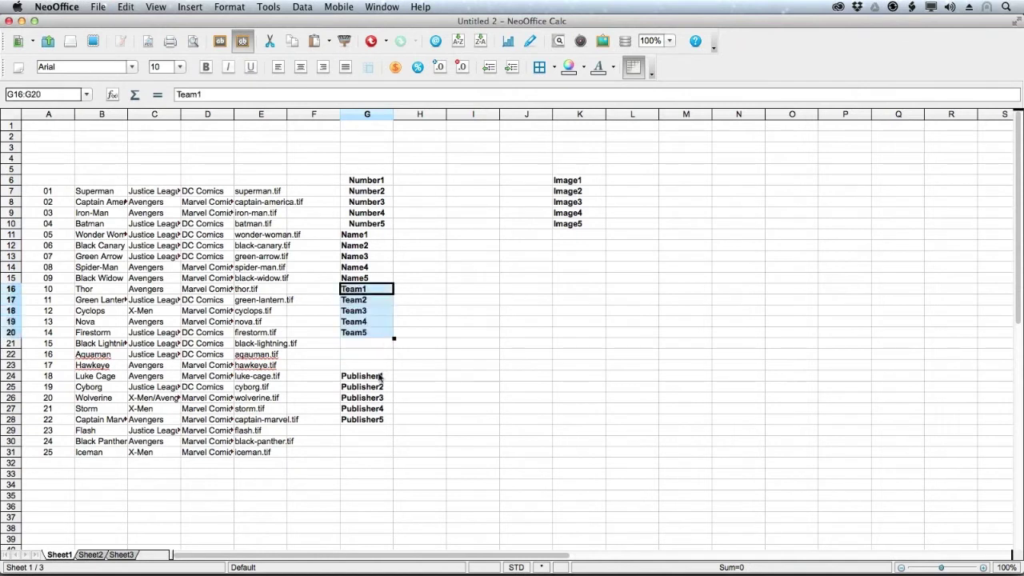
Step: Move Publisher1 to Publisher5 up to G21:G25 so they directly follow Team5
{"action": "left_click", "coordinate": [381, 376]}
{"action": "left_click", "coordinate": [388, 419], "text": "shift"}
{"action": "key", "text": "ctrl+x"}
{"action": "left_click", "coordinate": [376, 342]}
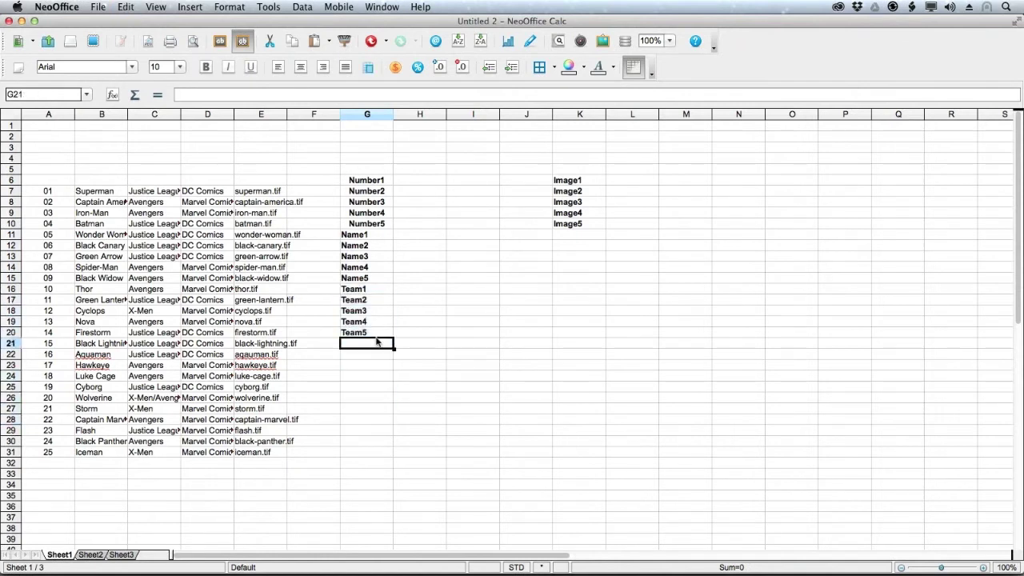
{"action": "key", "text": "ctrl+v"}
Step: Move Image1 to Image5 from K6:K10 to G26:G30, directly below Publisher5
{"action": "left_click", "coordinate": [583, 191]}
{"action": "left_click", "coordinate": [582, 180]}
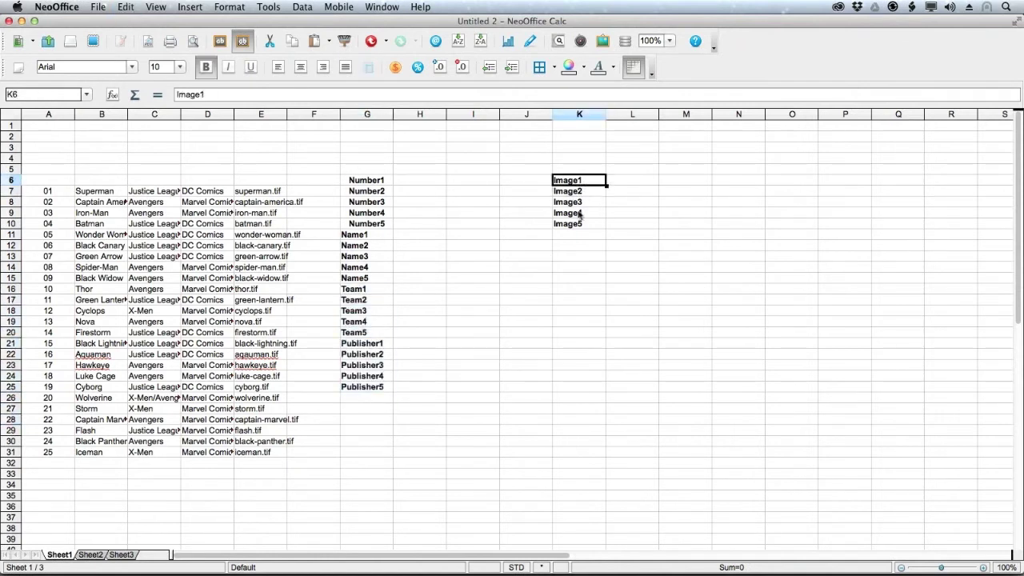
{"action": "left_click", "coordinate": [586, 224], "text": "shift"}
{"action": "key", "text": "ctrl+x"}
{"action": "left_click", "coordinate": [367, 399]}
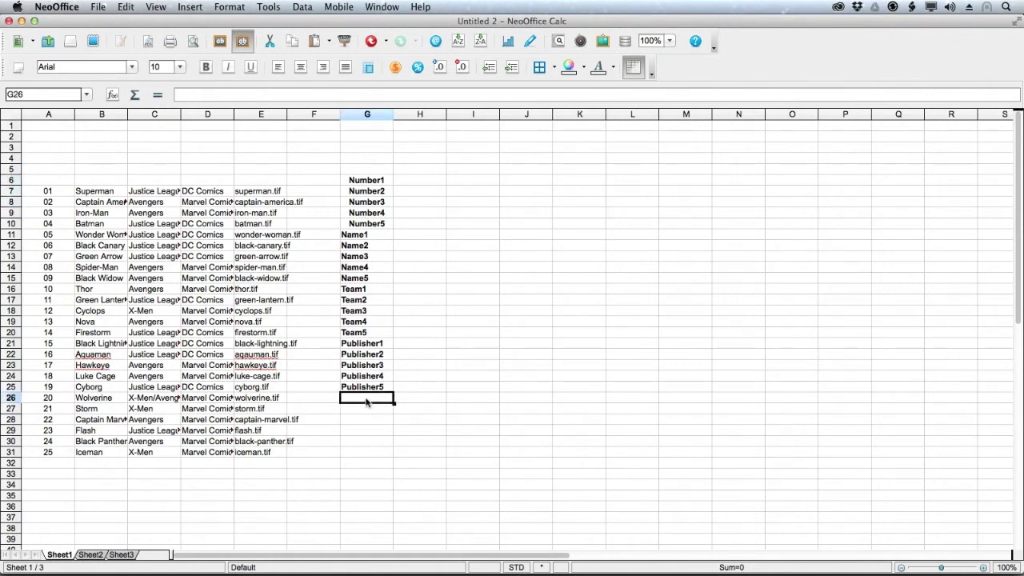
{"action": "key", "text": "ctrl+v"}
Step: Cut the heading list G6:G30 and paste it transposed at A1 as a single header row, using Paste Special
{"action": "left_click", "coordinate": [381, 182]}
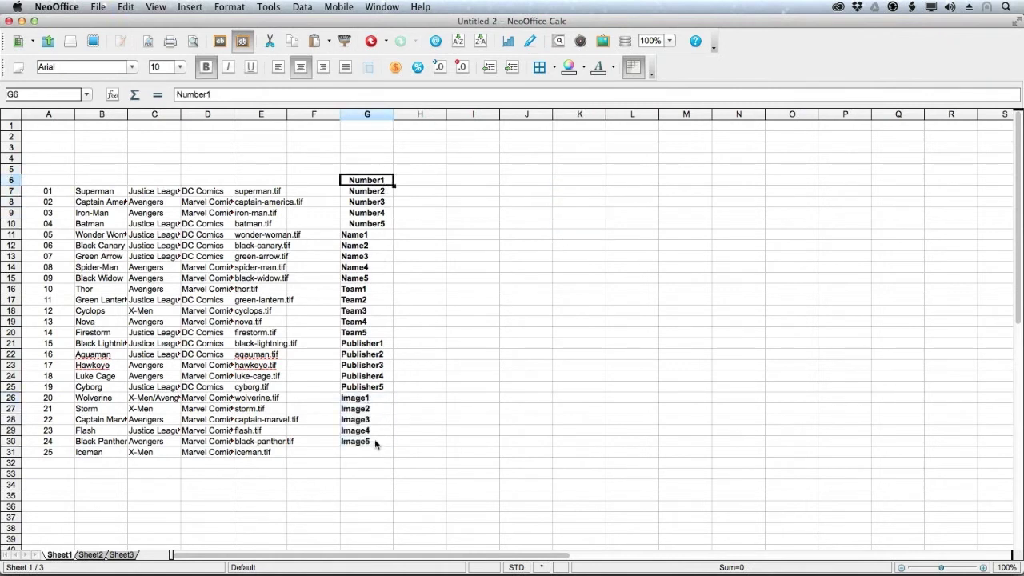
{"action": "left_click", "coordinate": [376, 440], "text": "shift"}
{"action": "key", "text": "ctrl+x"}
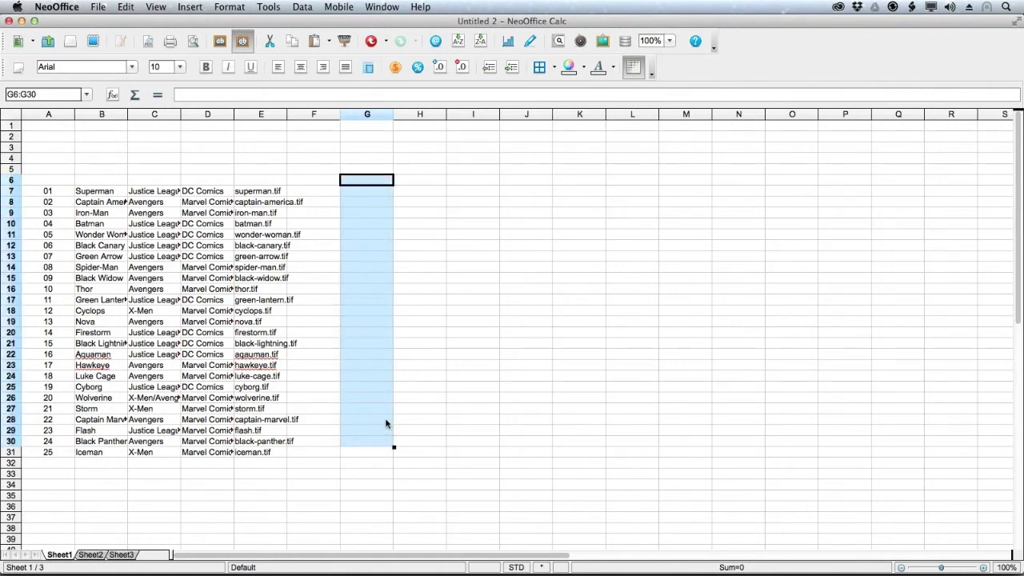
{"action": "left_click", "coordinate": [56, 129]}
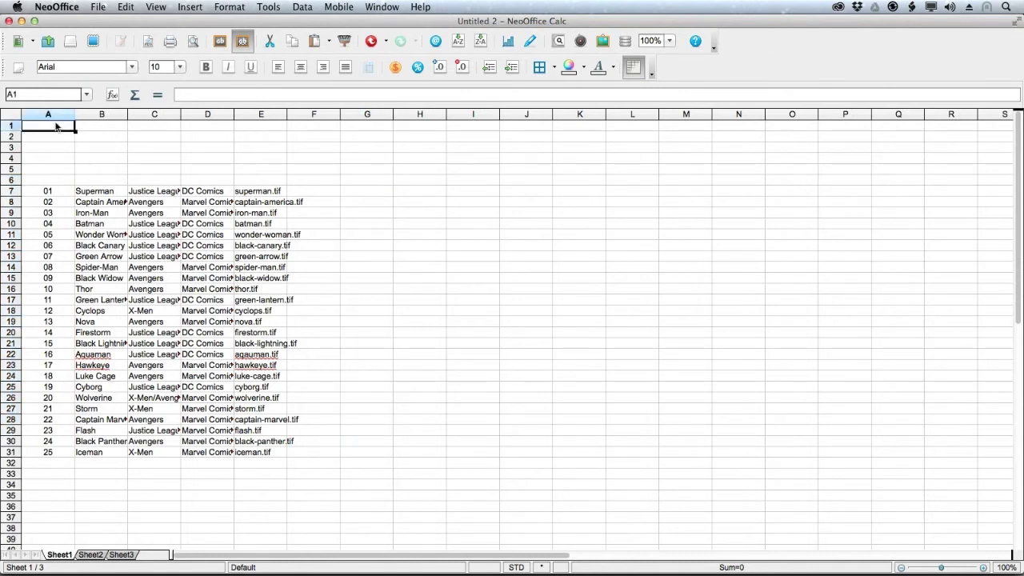
{"action": "left_click", "coordinate": [126, 6]}
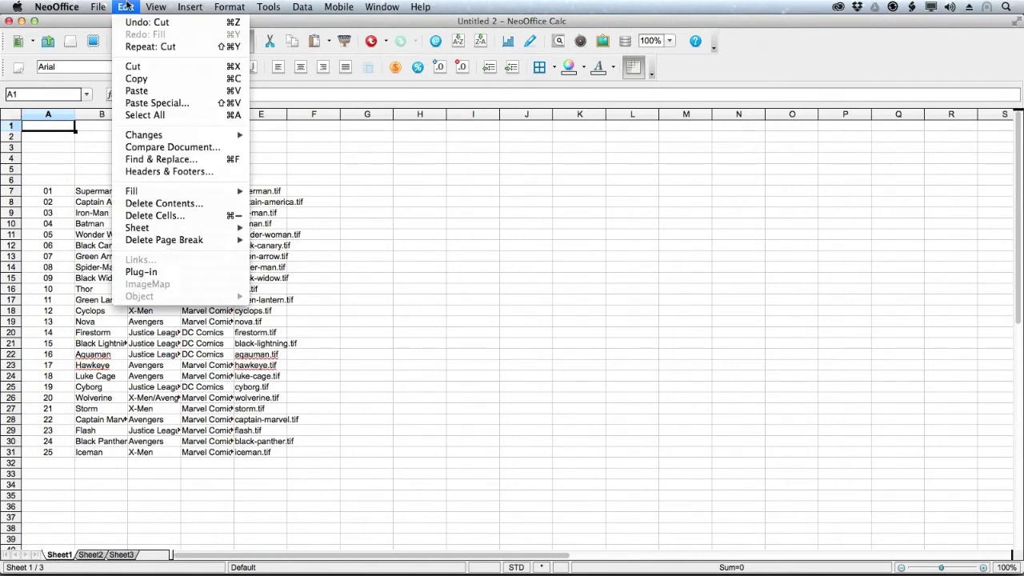
{"action": "left_click", "coordinate": [166, 105]}
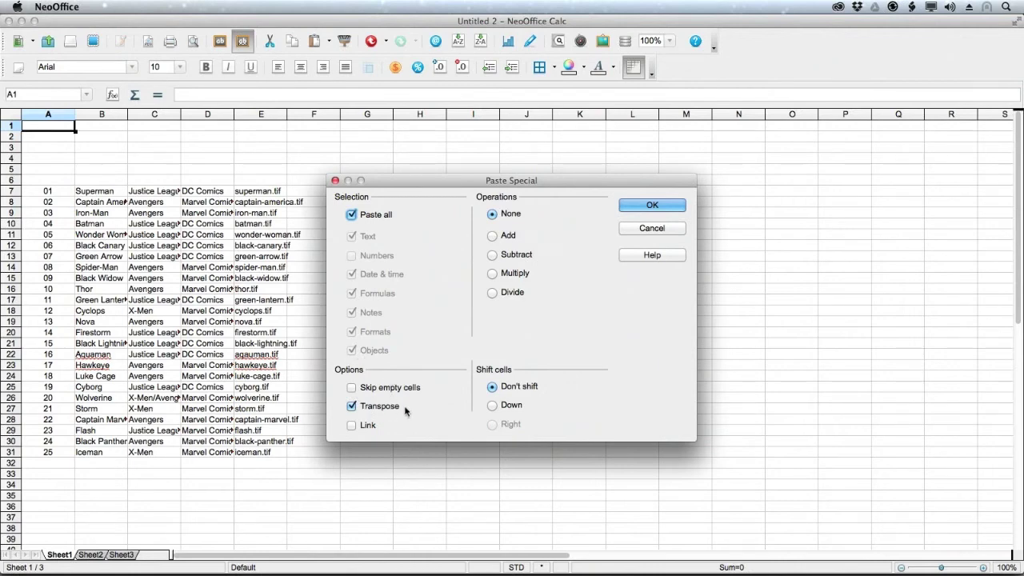
{"action": "left_click", "coordinate": [649, 207]}
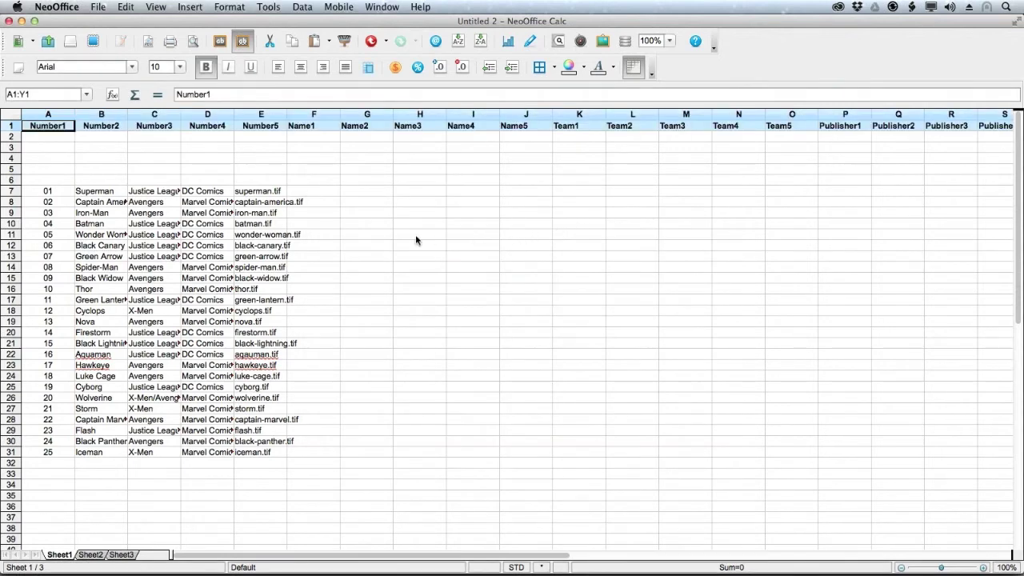
{"action": "left_click_drag", "start_coordinate": [411, 556], "coordinate": [224, 524]}
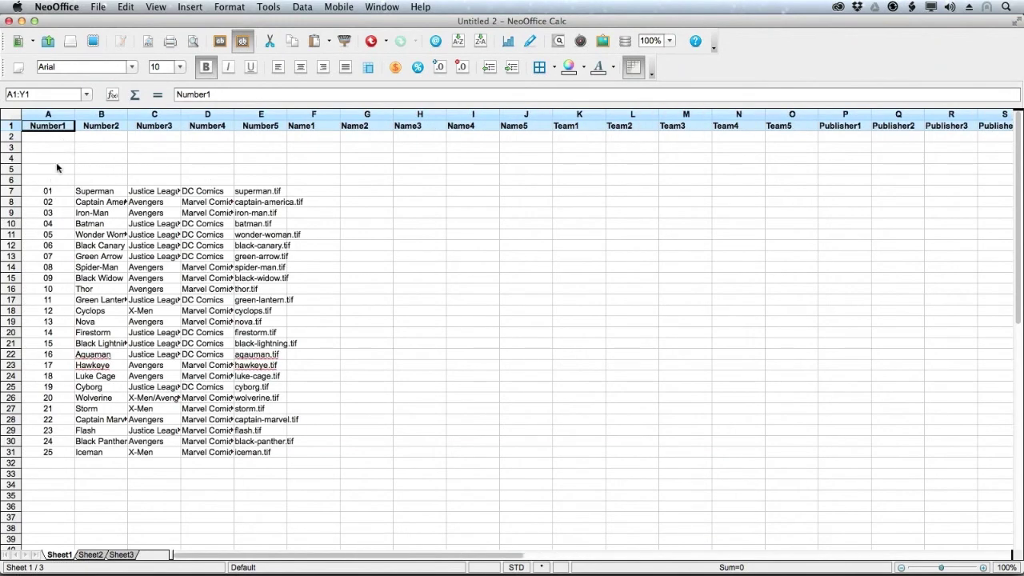
Step: Cut the hero numbers in A7:A31 and paste them transposed into row 2, starting at A2
{"action": "left_click", "coordinate": [47, 193]}
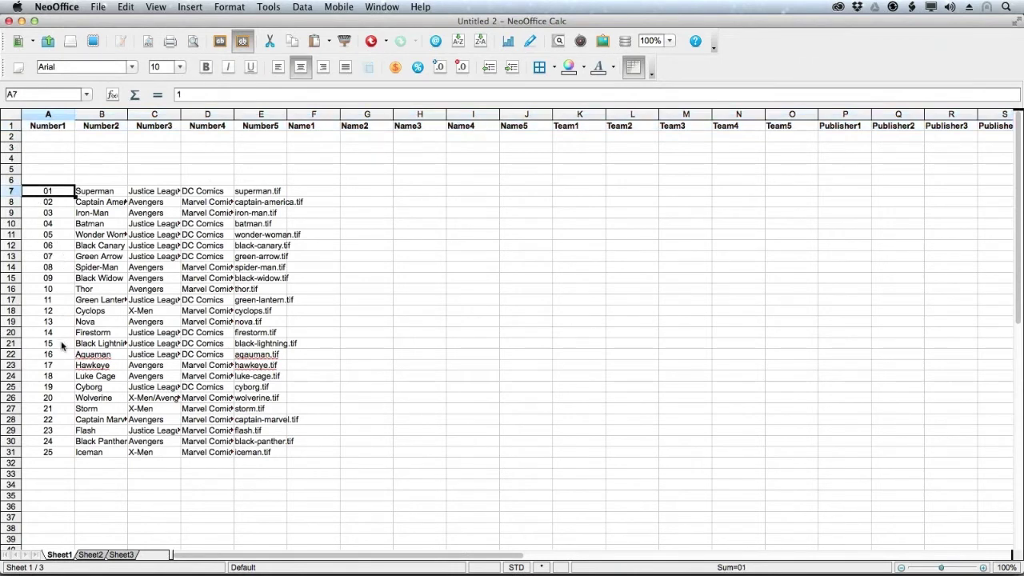
{"action": "left_click", "coordinate": [52, 454], "text": "shift"}
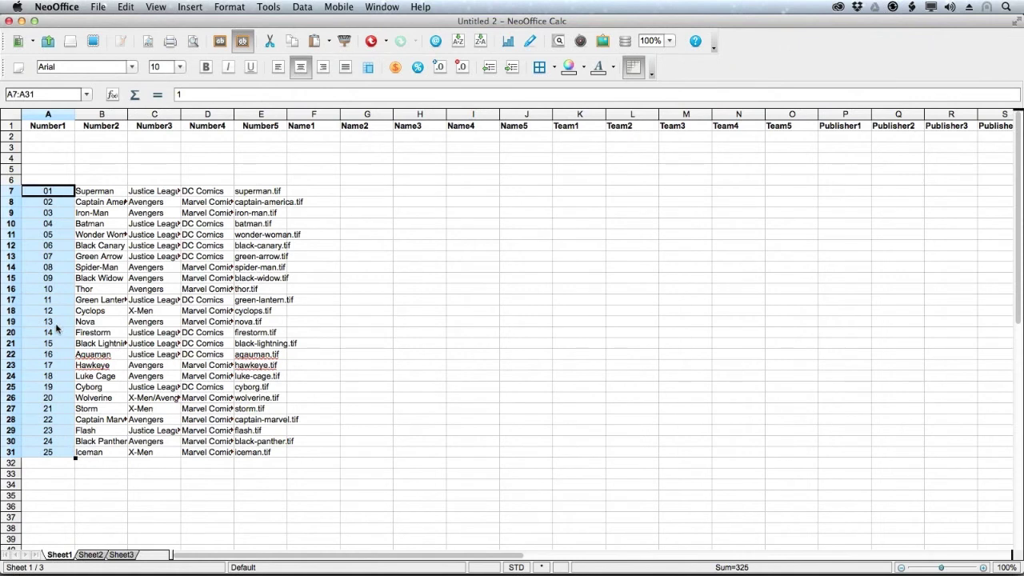
{"action": "key", "text": "super+x"}
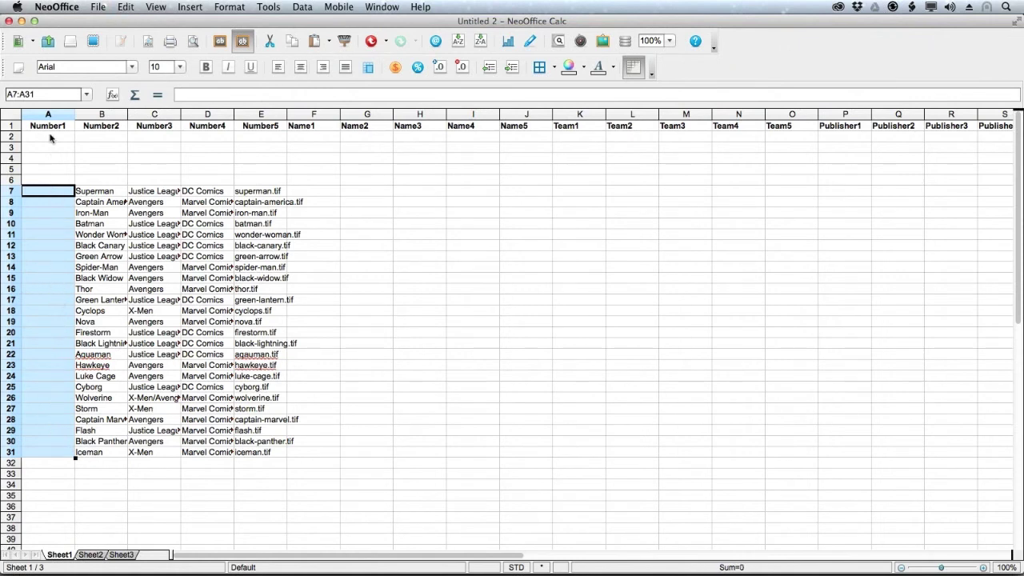
{"action": "left_click", "coordinate": [49, 137]}
{"action": "key", "text": "super+shift+v"}
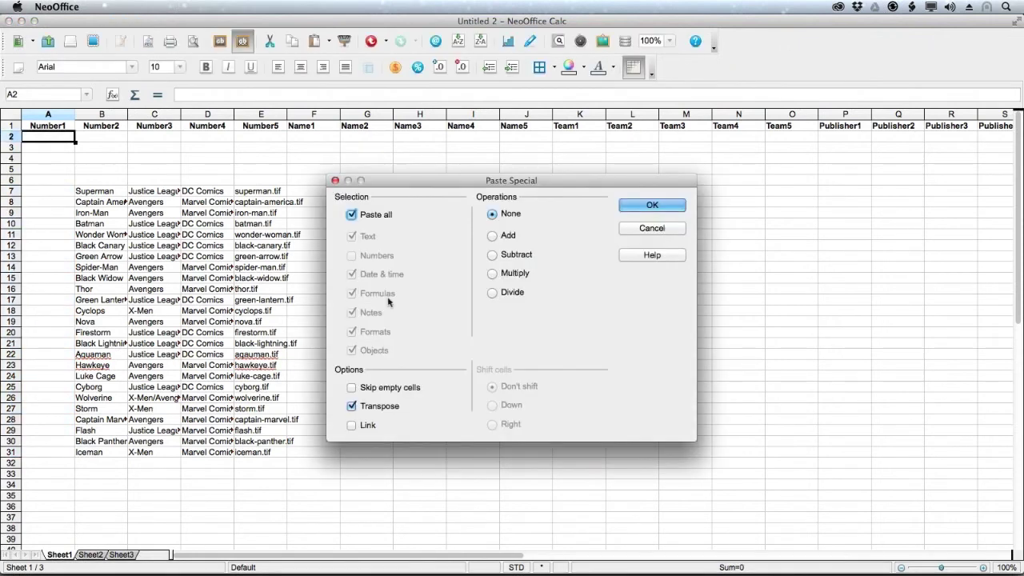
{"action": "left_click", "coordinate": [652, 205]}
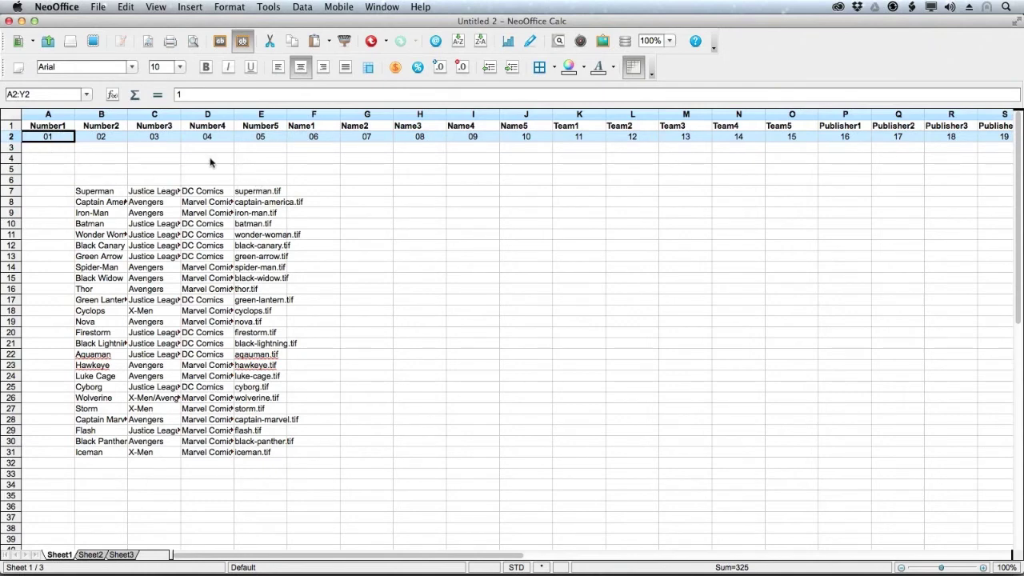
Step: Check the five-card template in Illustrator, return to NeoOffice and clear the surplus numbers 06 to 25 from F2:Y2
{"action": "key", "text": "super+Tab"}
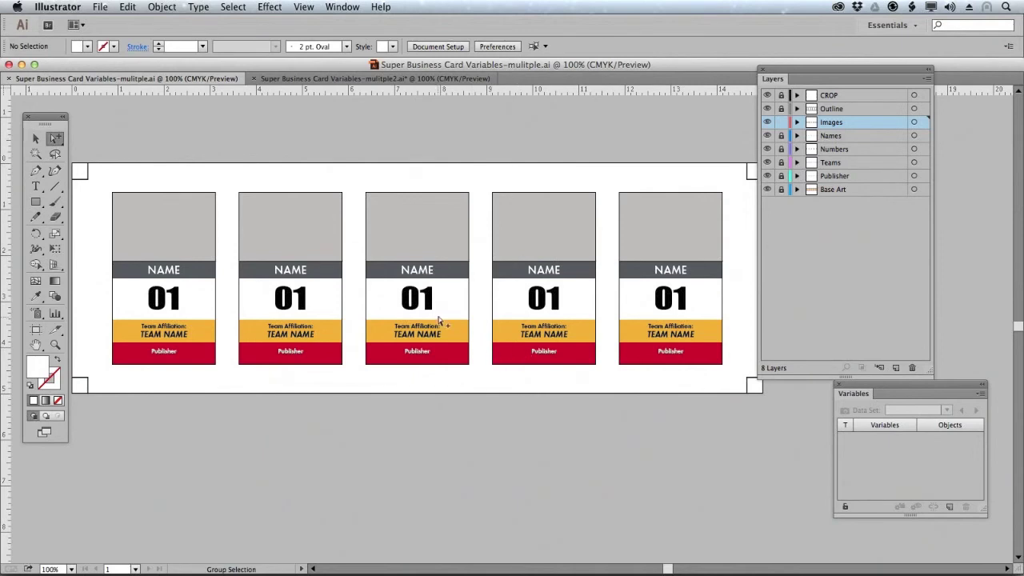
{"action": "key", "text": "super"}
{"action": "key", "text": "super+Tab"}
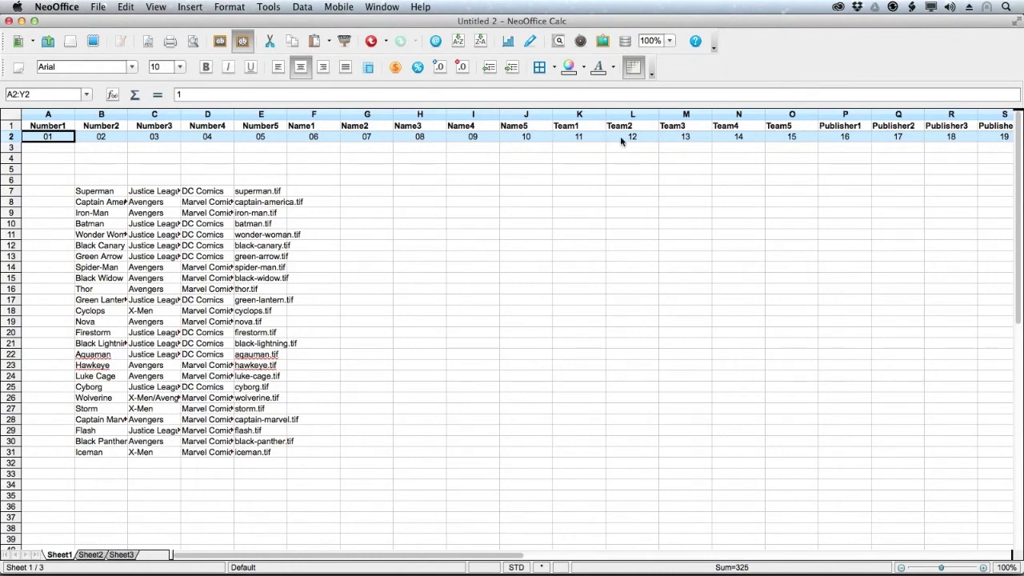
{"action": "left_click", "coordinate": [313, 137]}
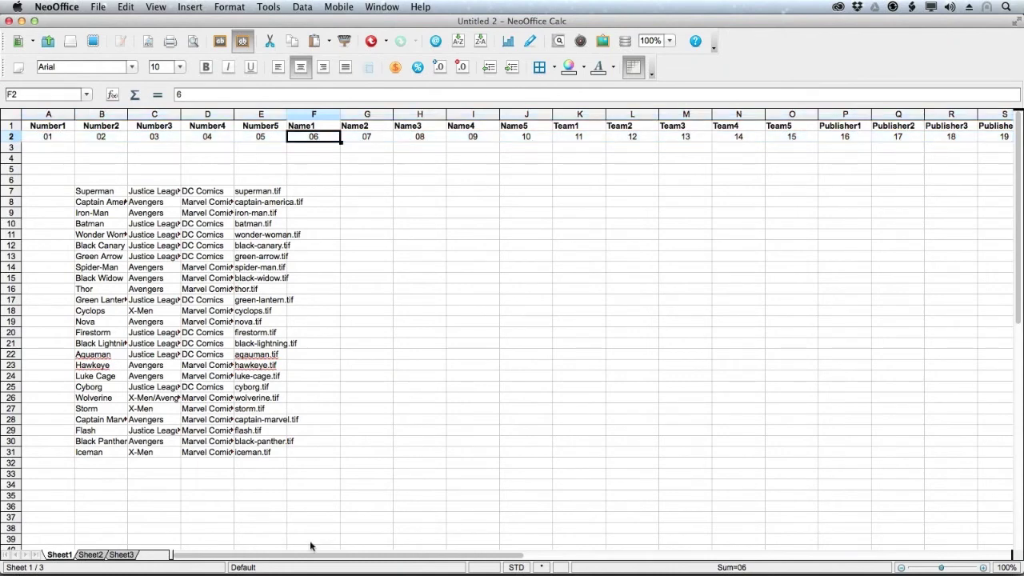
{"action": "left_click_drag", "start_coordinate": [323, 555], "coordinate": [560, 556]}
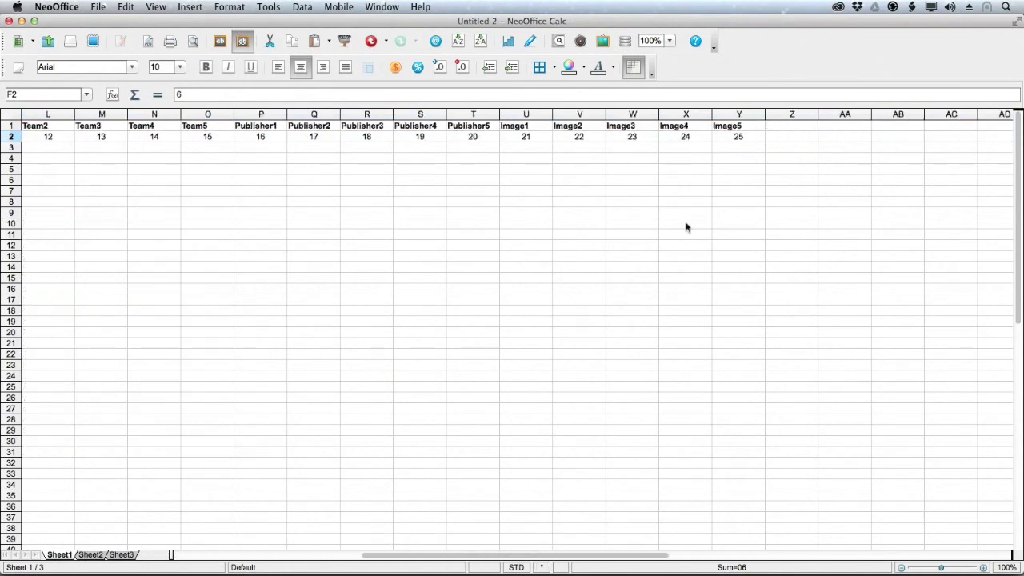
{"action": "left_click", "coordinate": [744, 137], "text": "shift"}
{"action": "key", "text": "Delete"}
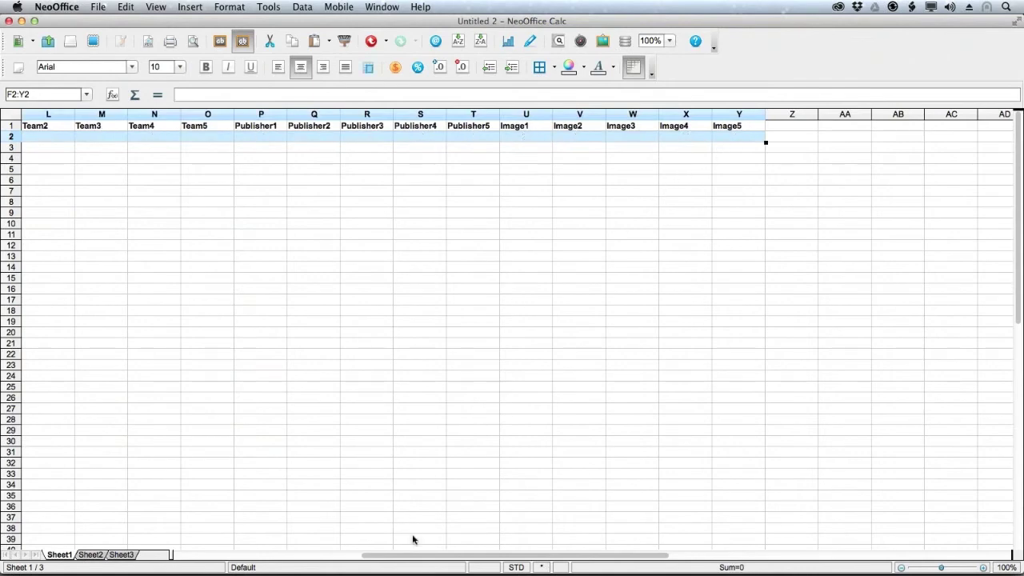
{"action": "left_click_drag", "start_coordinate": [416, 557], "coordinate": [240, 556]}
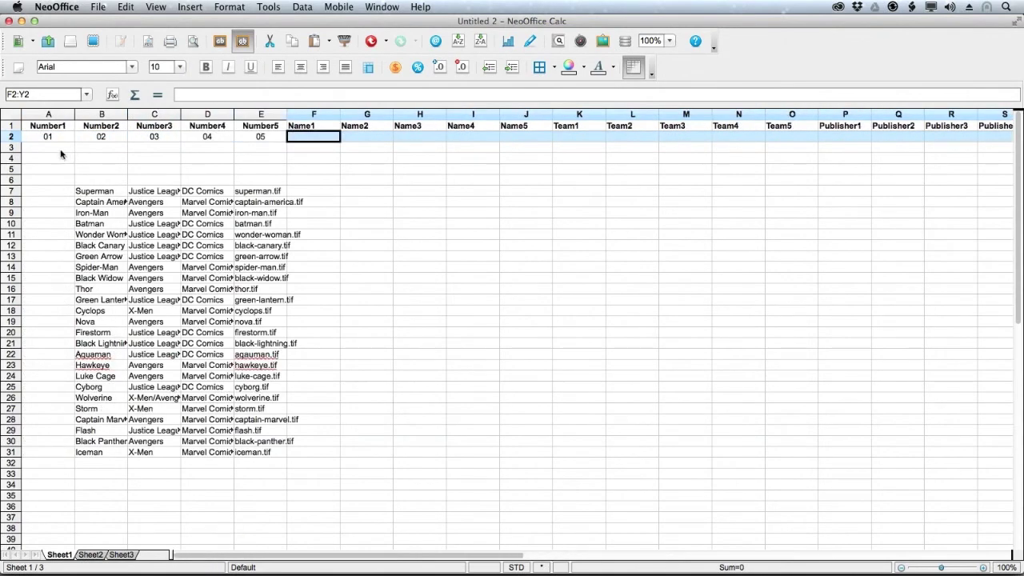
Step: Try placing the numbers 06 to 25 at A3, and undo back to the original number list in A7:A31
{"action": "left_click", "coordinate": [50, 149]}
{"action": "key", "text": "super+v"}
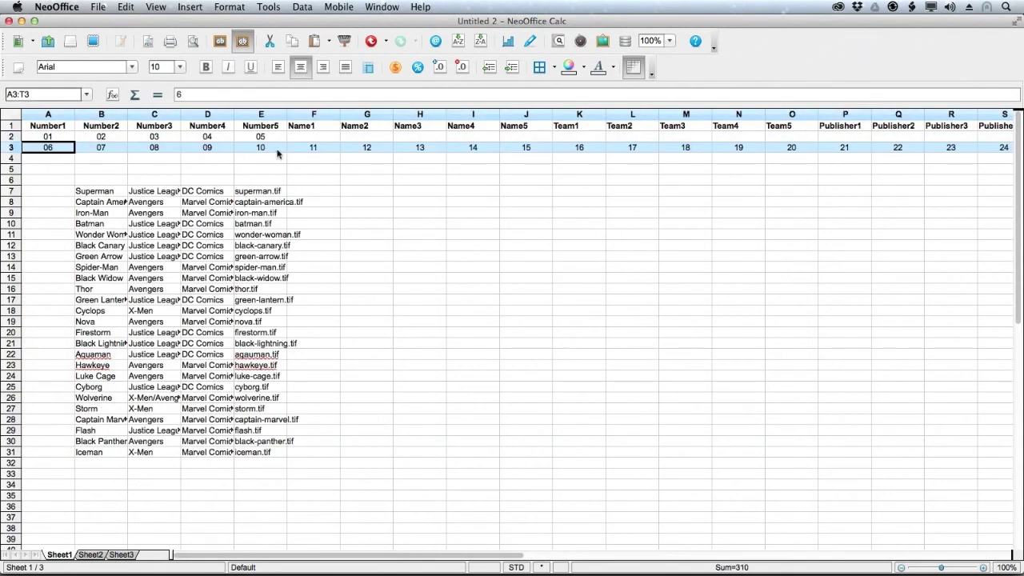
{"action": "key", "text": "super+z"}
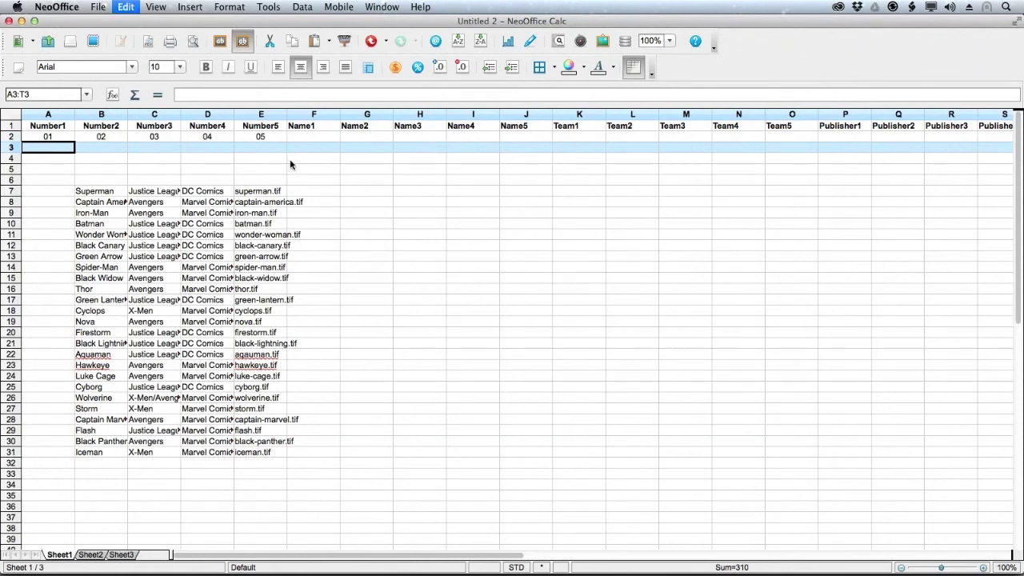
{"action": "key", "text": "super+z"}
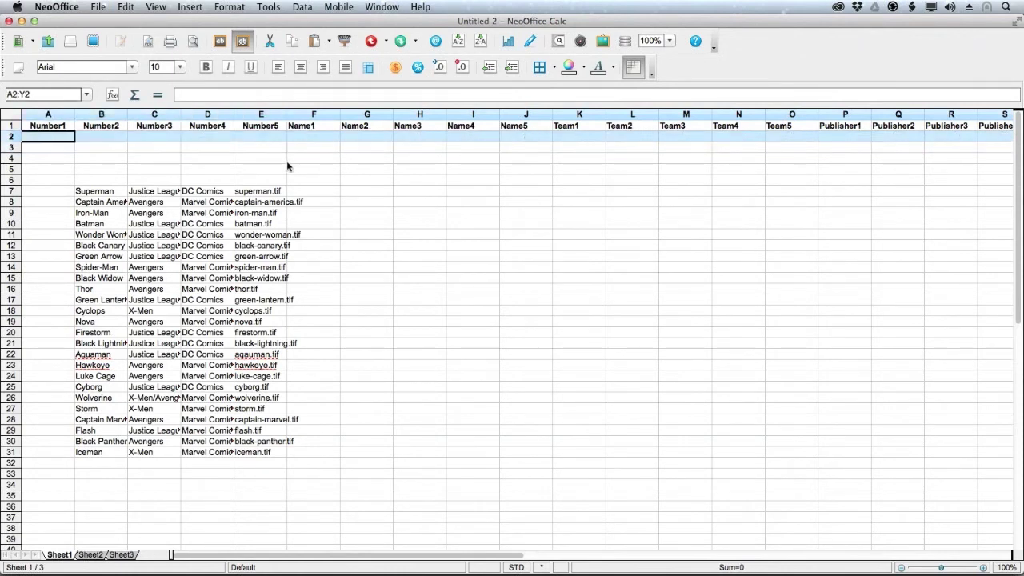
{"action": "key", "text": "super+z"}
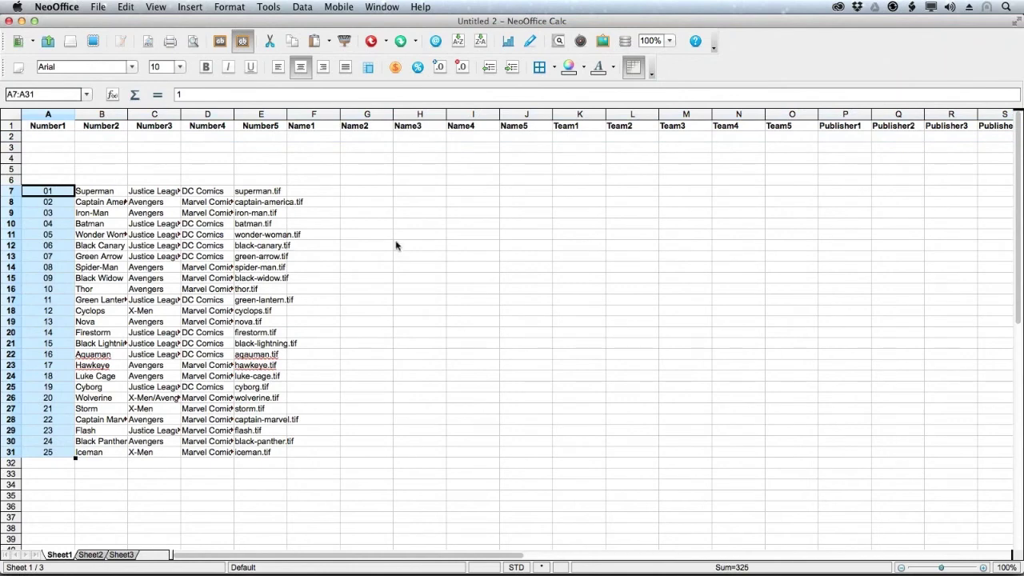
Step: Move the number list from A7:A31 to G7, and its numbers 06 to 25 on to the column starting at H7
{"action": "key", "text": "super+x"}
{"action": "left_click", "coordinate": [382, 191]}
{"action": "key", "text": "super+v"}
{"action": "left_click", "coordinate": [378, 245]}
{"action": "left_click", "coordinate": [384, 451], "text": "shift"}
{"action": "key", "text": "super+x"}
{"action": "left_click", "coordinate": [424, 193]}
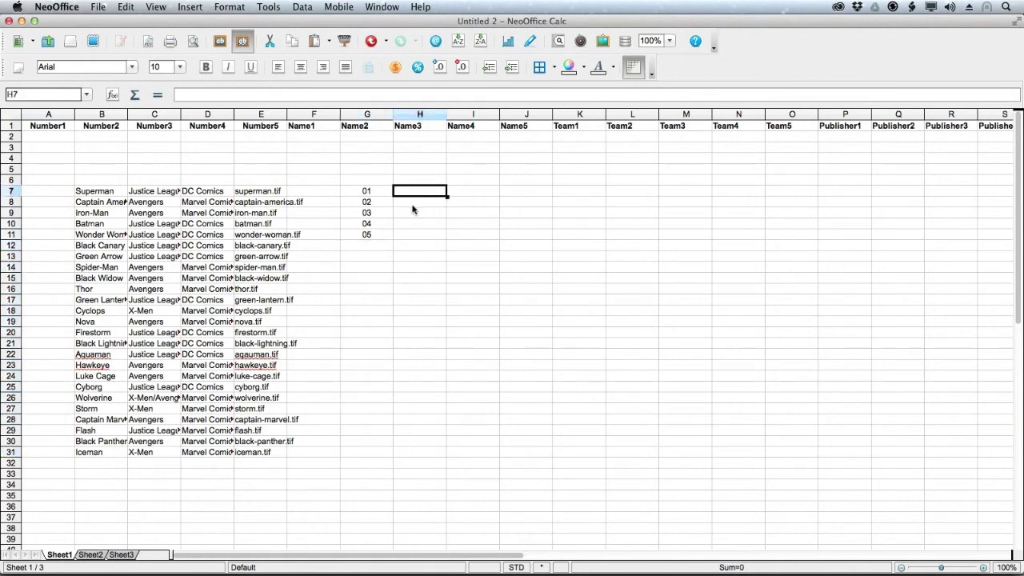
{"action": "key", "text": "super+v"}
Step: Move the numbers 11 to 25 from H12:H26 to the column starting at I7
{"action": "left_click", "coordinate": [424, 247]}
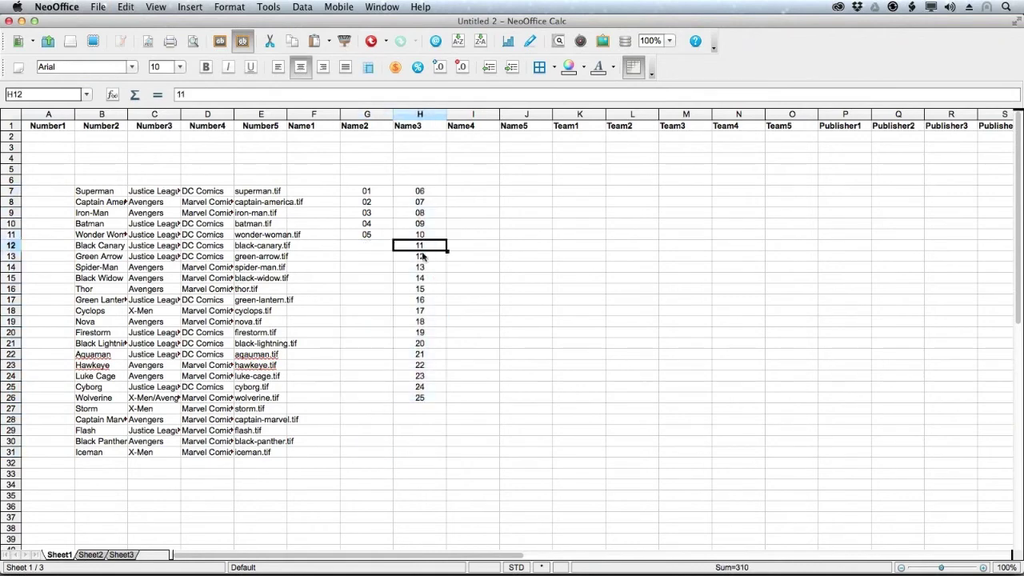
{"action": "left_click", "coordinate": [426, 397], "text": "shift"}
{"action": "key", "text": "super+x"}
{"action": "left_click", "coordinate": [472, 193]}
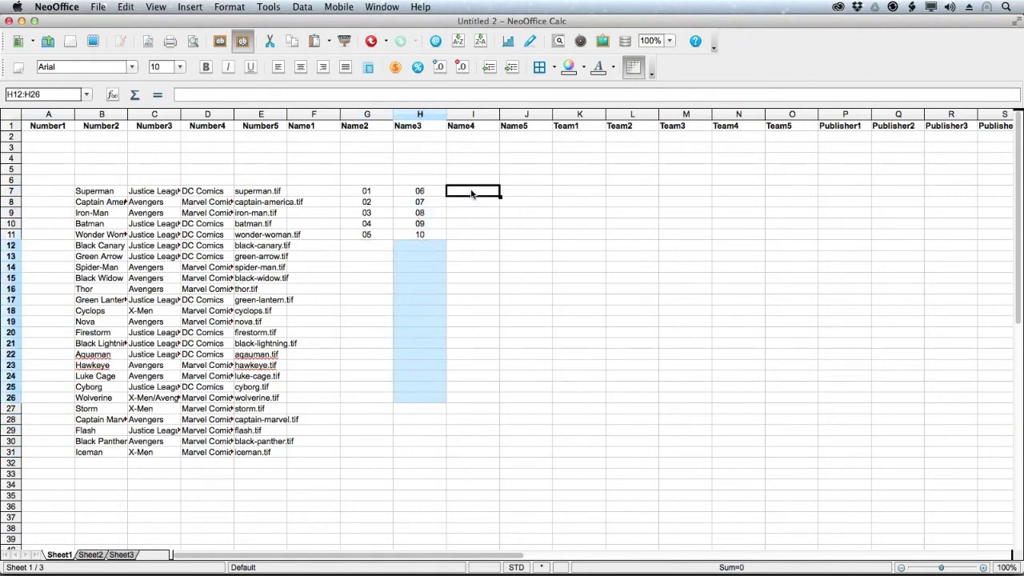
{"action": "key", "text": "super+v"}
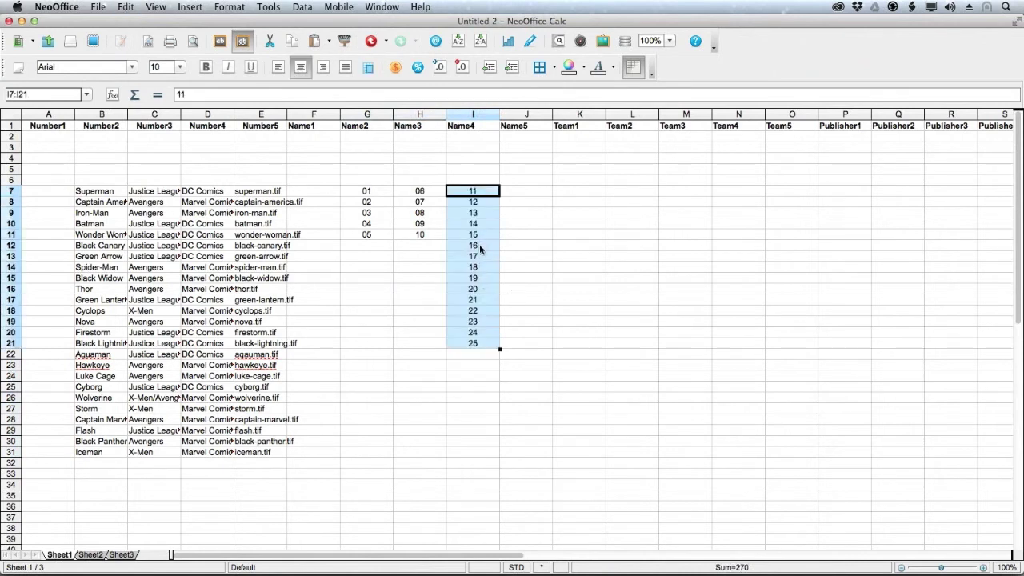
Step: Move the numbers 16 to 25 from I12:I21 to the column starting at J7
{"action": "left_click", "coordinate": [479, 245]}
{"action": "left_click", "coordinate": [490, 344], "text": "shift"}
{"action": "key", "text": "super+x"}
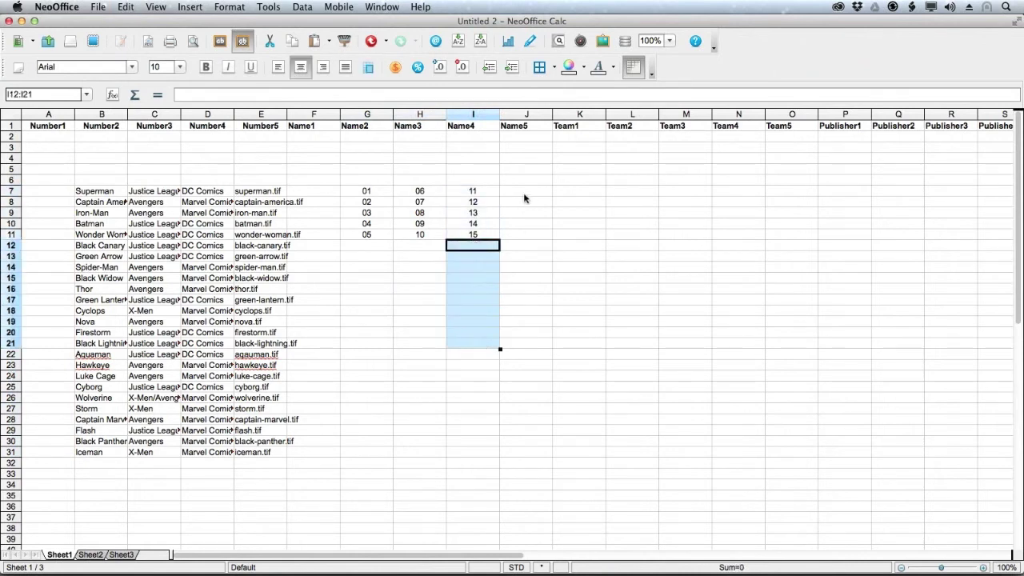
{"action": "left_click", "coordinate": [524, 193]}
{"action": "key", "text": "super+v"}
Step: Move the numbers 21 to 25 from J12:J16 to the column starting at K7
{"action": "left_click", "coordinate": [528, 245]}
{"action": "left_click", "coordinate": [534, 290], "text": "shift"}
{"action": "key", "text": "super+x"}
{"action": "left_click", "coordinate": [582, 191]}
{"action": "key", "text": "super+v"}
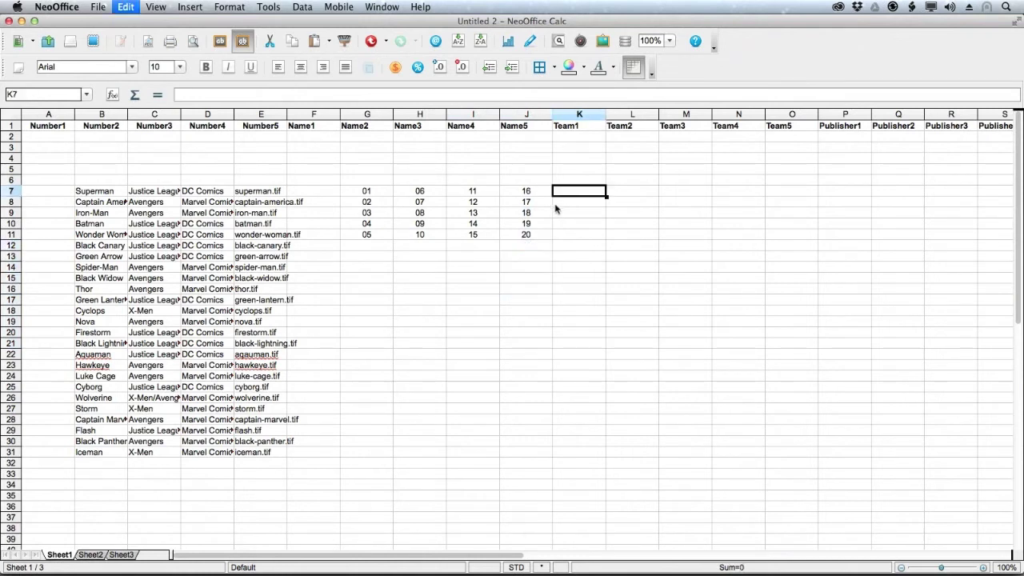
Step: Cut the number block G7:K11 and paste it transposed at A2 under the Number1 to Number5 headings, using Paste Special
{"action": "left_click", "coordinate": [374, 194]}
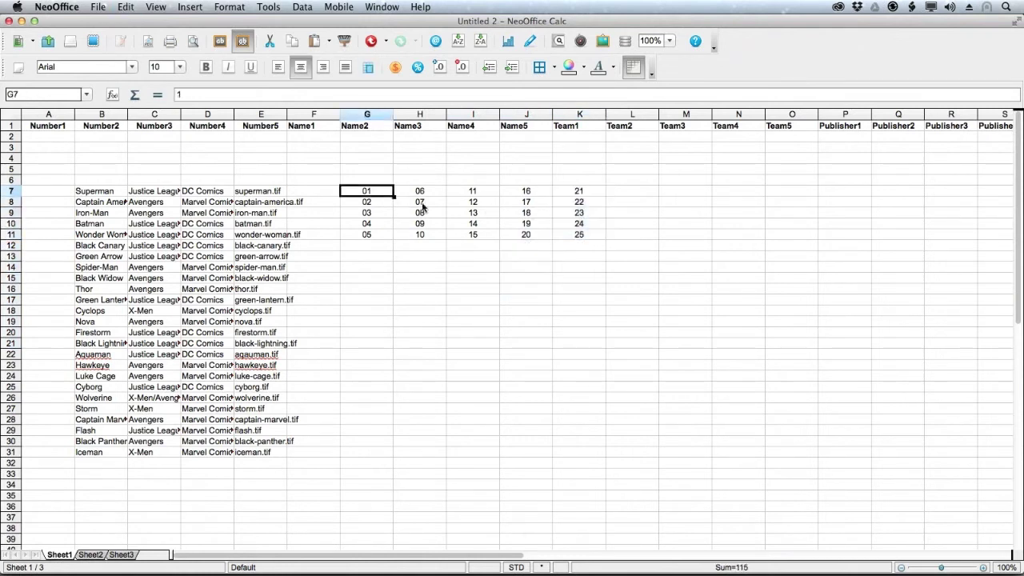
{"action": "left_click", "coordinate": [582, 237], "text": "shift"}
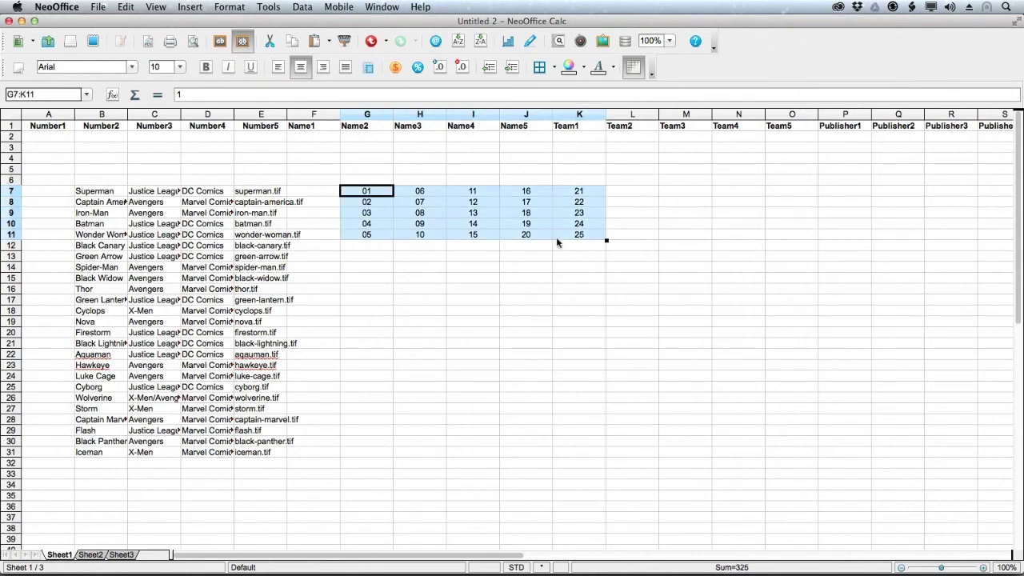
{"action": "key", "text": "super+x"}
{"action": "left_click", "coordinate": [49, 139]}
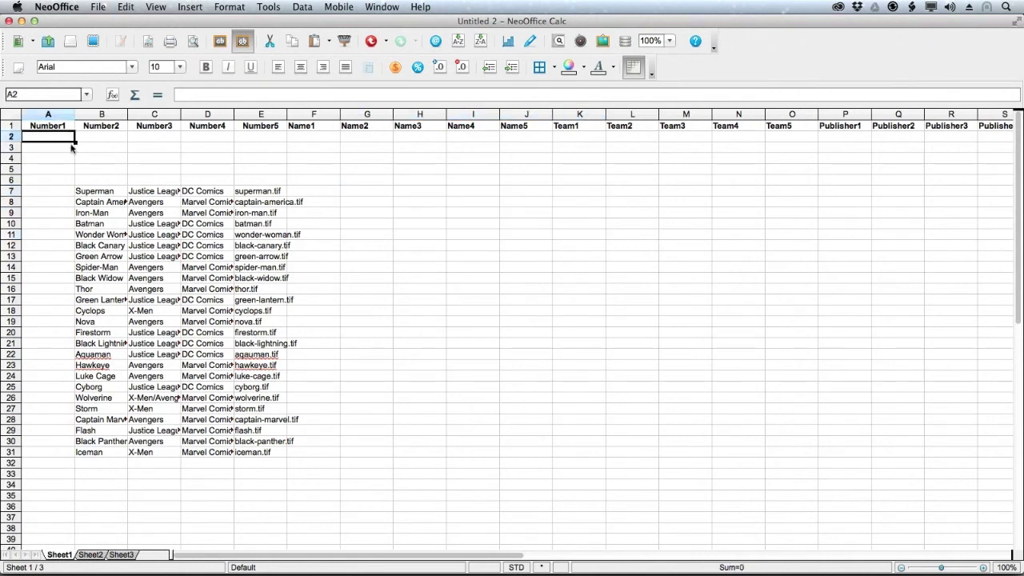
{"action": "key", "text": "super+shift+v"}
{"action": "left_click", "coordinate": [648, 202]}
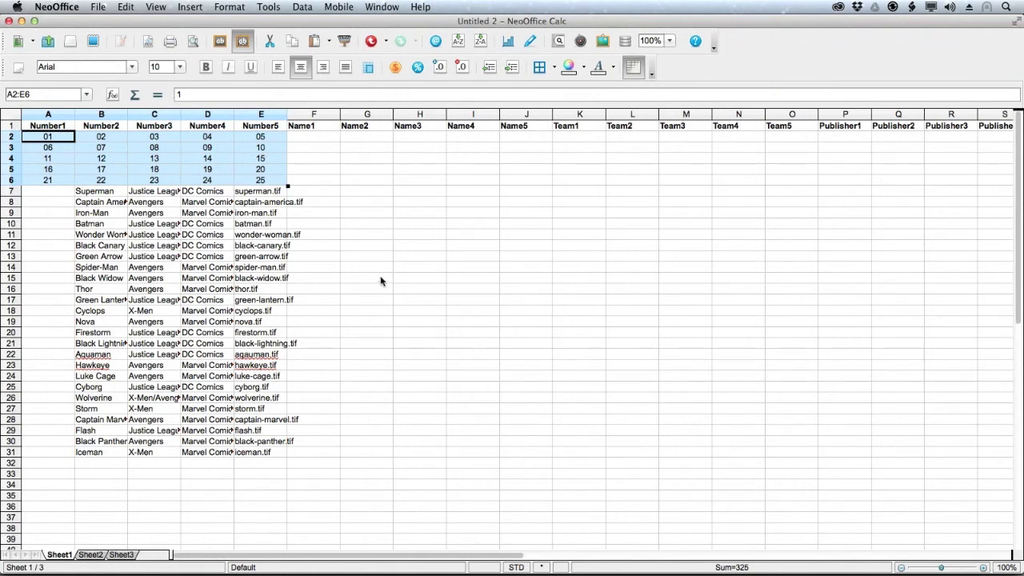
Step: Cut the hero names in B7:B31 and paste them transposed into row 2, starting at F2 under Name1
{"action": "left_click", "coordinate": [103, 195]}
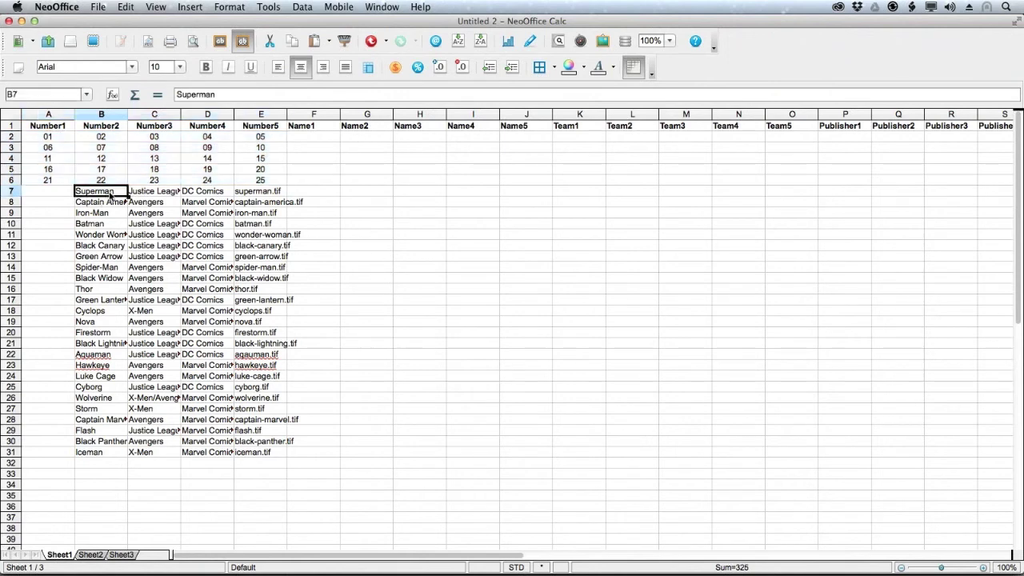
{"action": "left_click", "coordinate": [107, 453], "text": "shift"}
{"action": "key", "text": "super+x"}
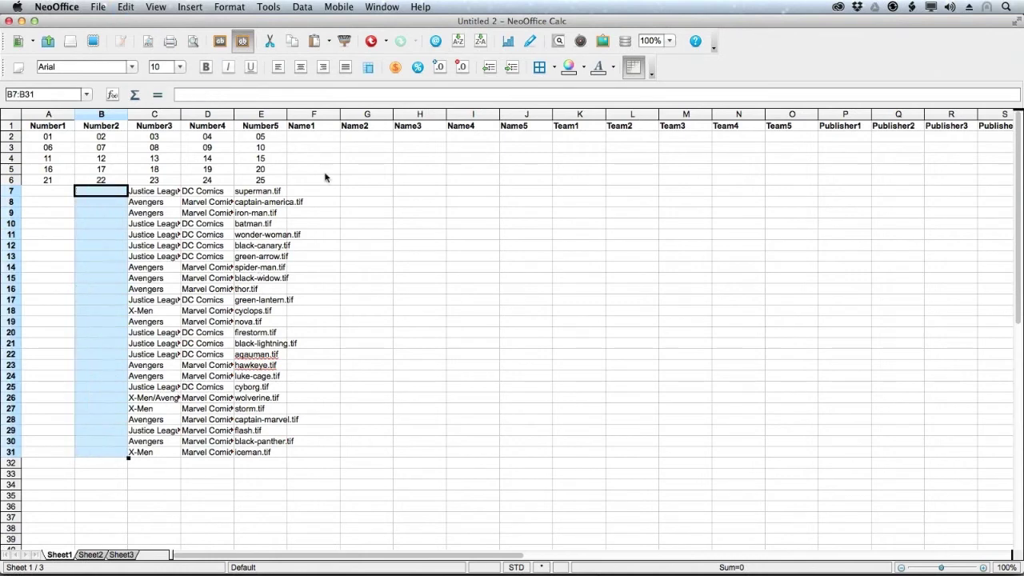
{"action": "left_click", "coordinate": [315, 138]}
{"action": "key", "text": "super+shift+v"}
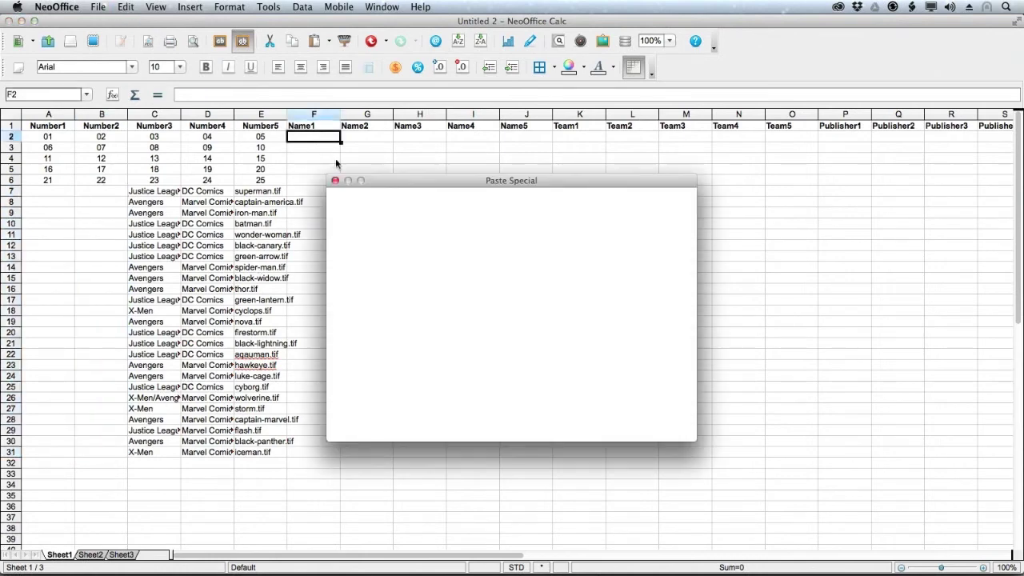
{"action": "left_click", "coordinate": [654, 205]}
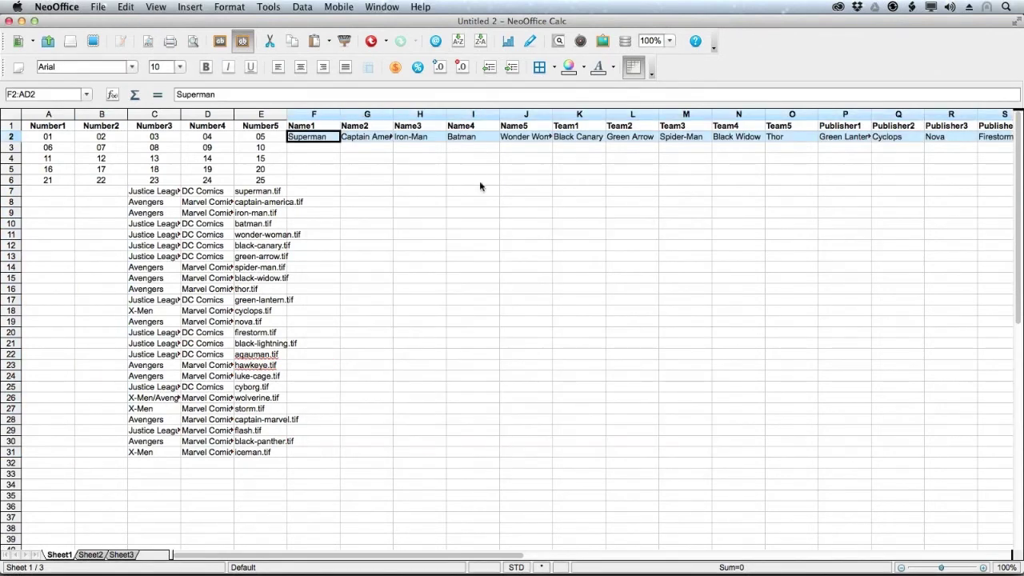
Step: Move the hero names Black Canary to Iceman from K2:AD2 to row 3, starting at F3
{"action": "left_click", "coordinate": [931, 569]}
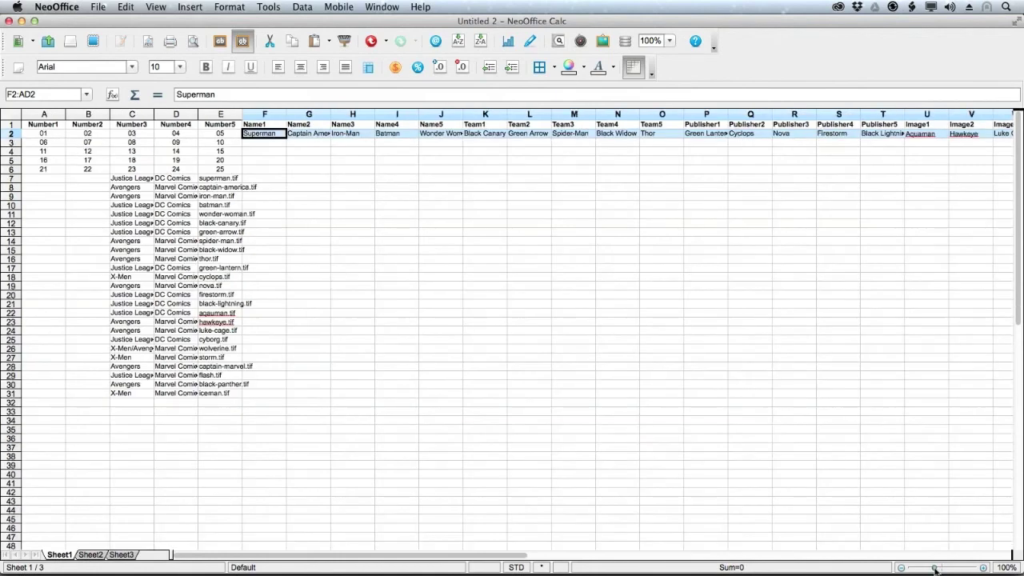
{"action": "left_click_drag", "start_coordinate": [509, 557], "coordinate": [649, 558]}
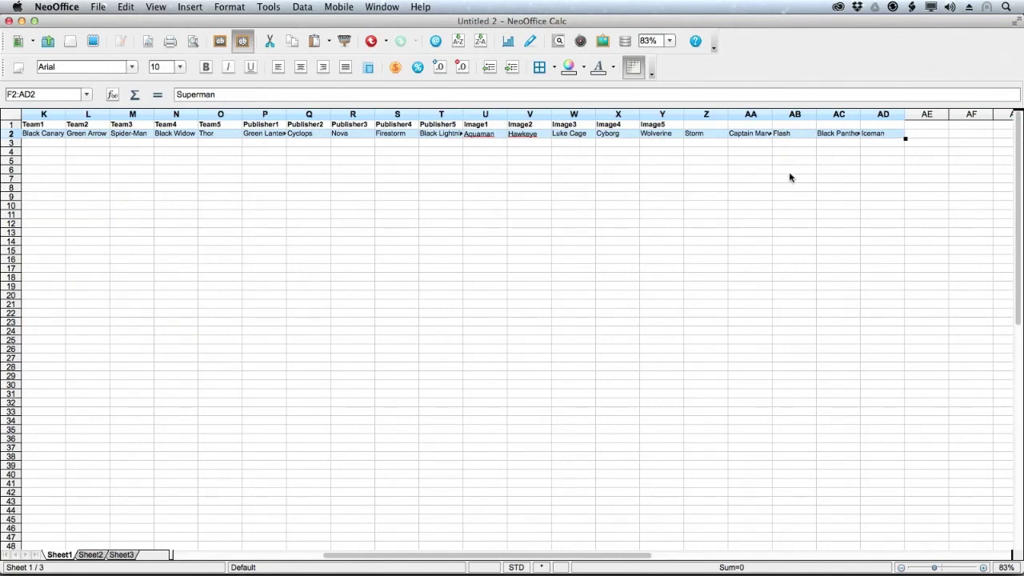
{"action": "left_click", "coordinate": [886, 134]}
{"action": "left_click_drag", "start_coordinate": [612, 558], "coordinate": [480, 533]}
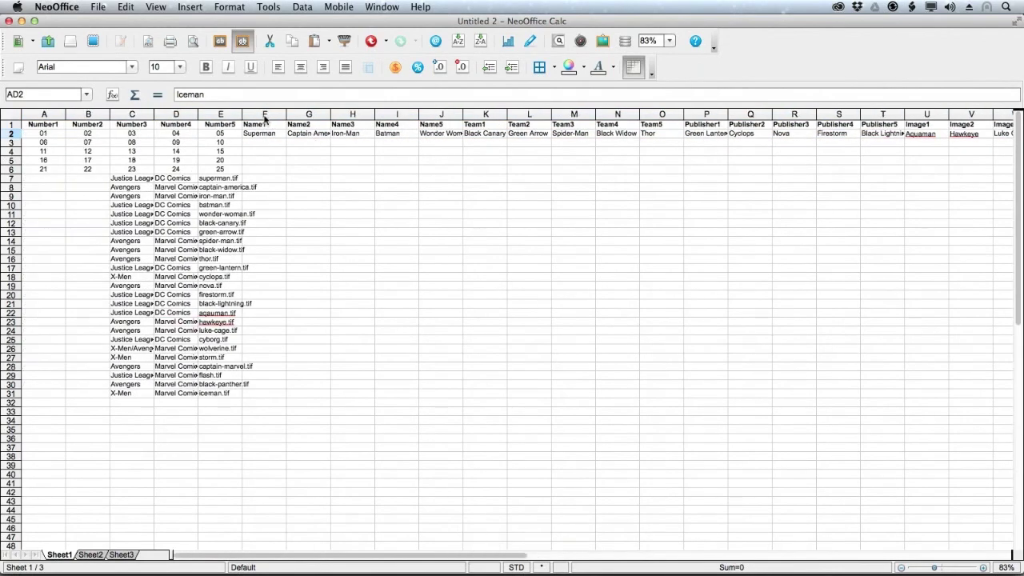
{"action": "left_click", "coordinate": [485, 138], "text": "shift"}
{"action": "key", "text": "super+x"}
{"action": "left_click", "coordinate": [269, 146]}
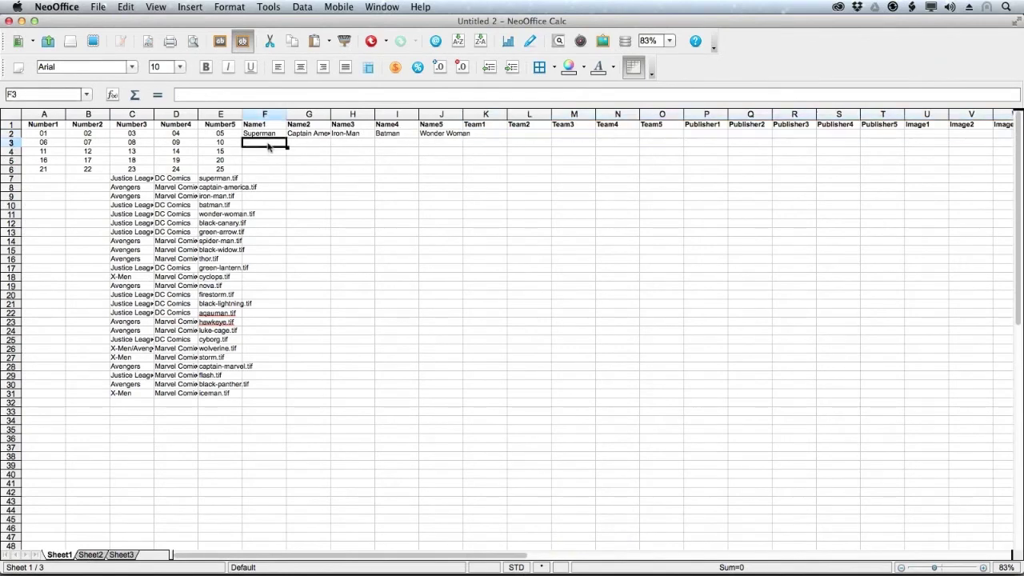
{"action": "key", "text": "super+v"}
Step: Move the hero names Green Lantern to Iceman from K3:Y3 to row 4, starting at F4
{"action": "left_click", "coordinate": [486, 142]}
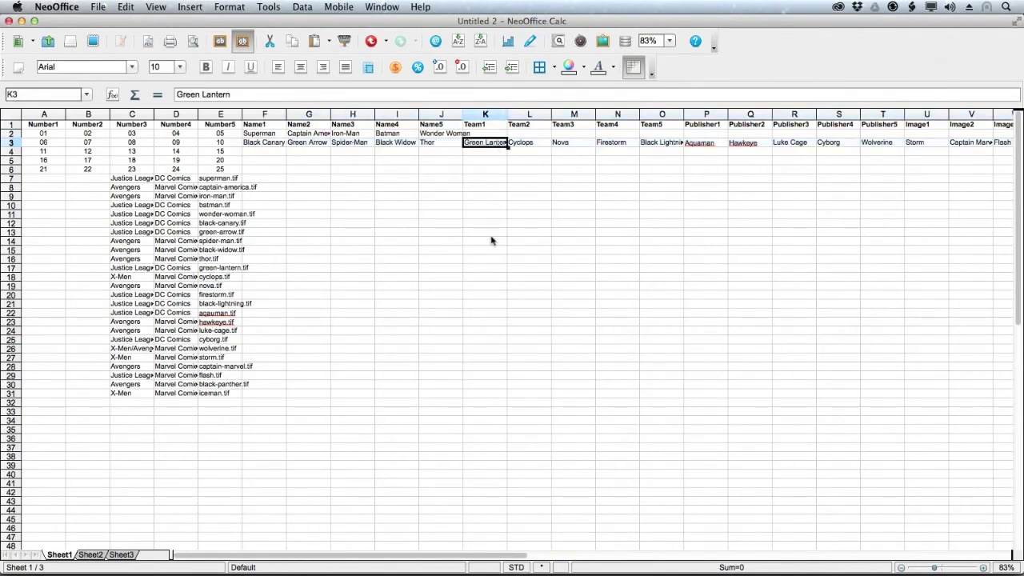
{"action": "left_click_drag", "start_coordinate": [503, 555], "coordinate": [575, 555]}
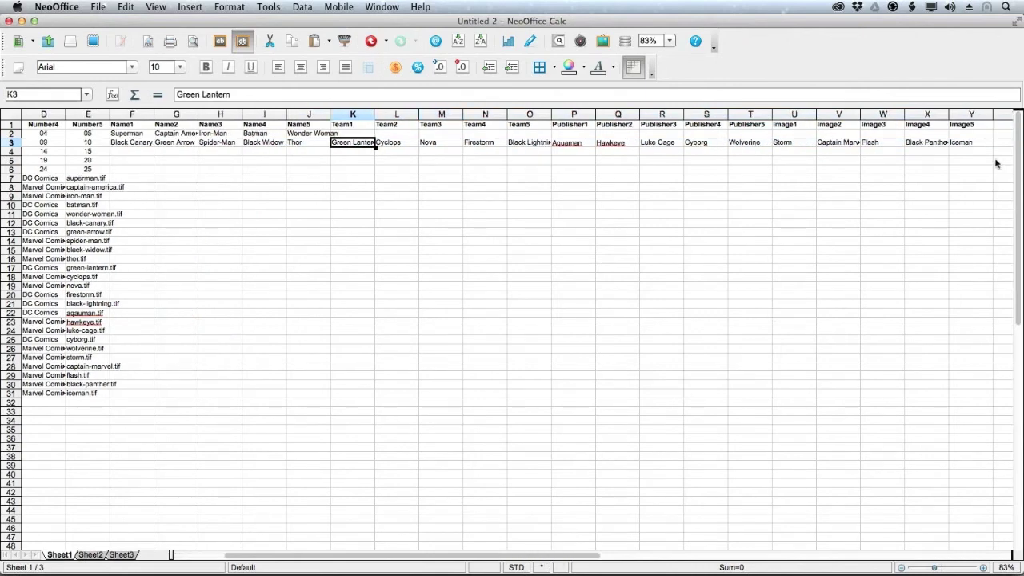
{"action": "left_click", "coordinate": [976, 144], "text": "shift"}
{"action": "key", "text": "super+x"}
{"action": "left_click", "coordinate": [148, 155]}
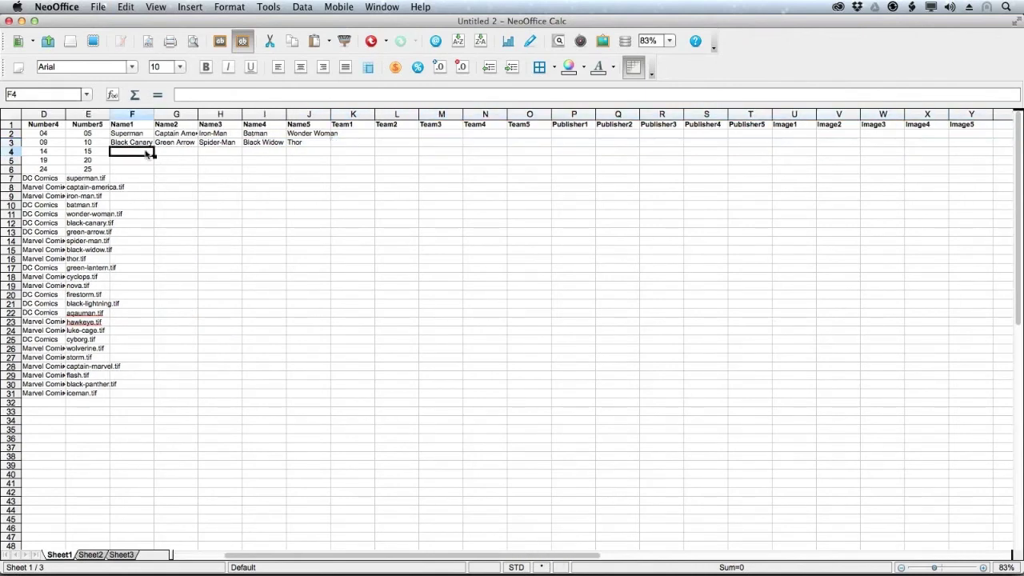
{"action": "key", "text": "super+v"}
Step: Move the hero names Aquaman to Iceman from K4:T4 to row 5, starting at F5
{"action": "left_click", "coordinate": [356, 152]}
{"action": "left_click", "coordinate": [749, 156], "text": "shift"}
{"action": "key", "text": "super+x"}
{"action": "left_click", "coordinate": [138, 161]}
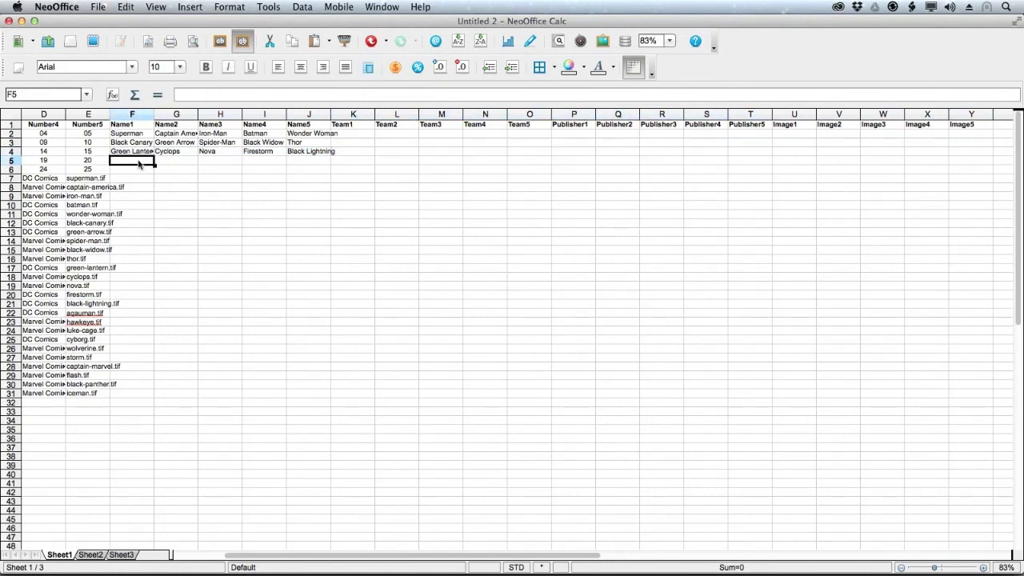
{"action": "key", "text": "super+v"}
Step: Move the hero names Storm to Iceman from K5:O5 to row 6, starting at F6
{"action": "left_click", "coordinate": [352, 160]}
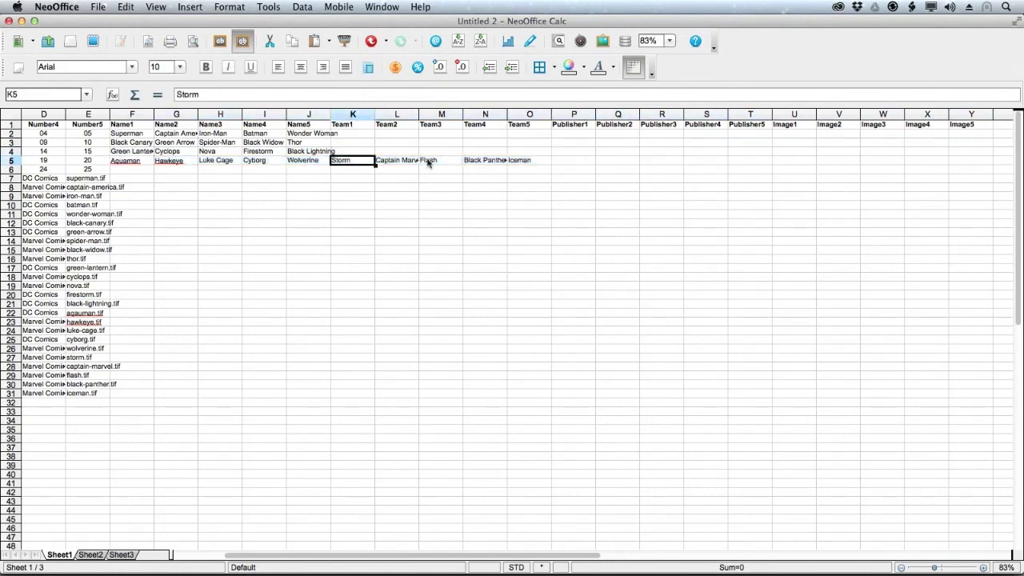
{"action": "left_click", "coordinate": [510, 165], "text": "shift"}
{"action": "key", "text": "super+x"}
{"action": "left_click", "coordinate": [135, 170]}
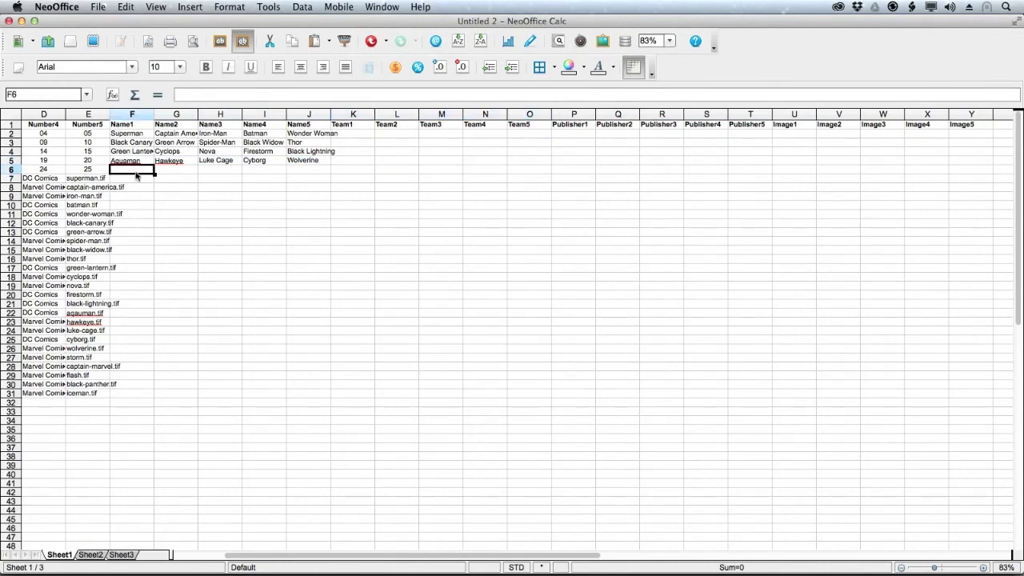
{"action": "key", "text": "super+v"}
Step: Move the team names from C7:C31 into row 2 as a transposed row starting at K2 under Team1
{"action": "left_click_drag", "start_coordinate": [403, 561], "coordinate": [325, 561]}
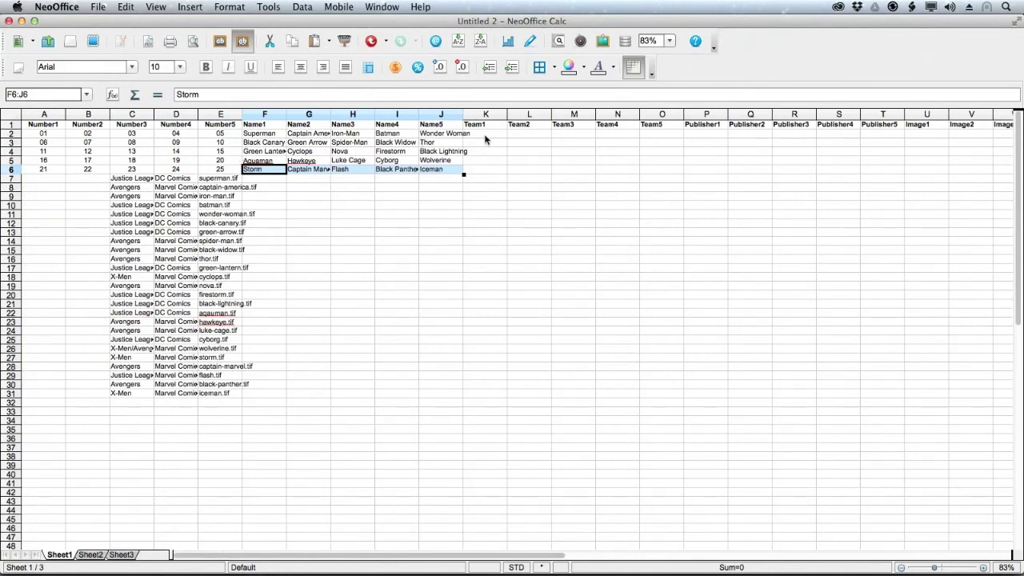
{"action": "left_click", "coordinate": [128, 180]}
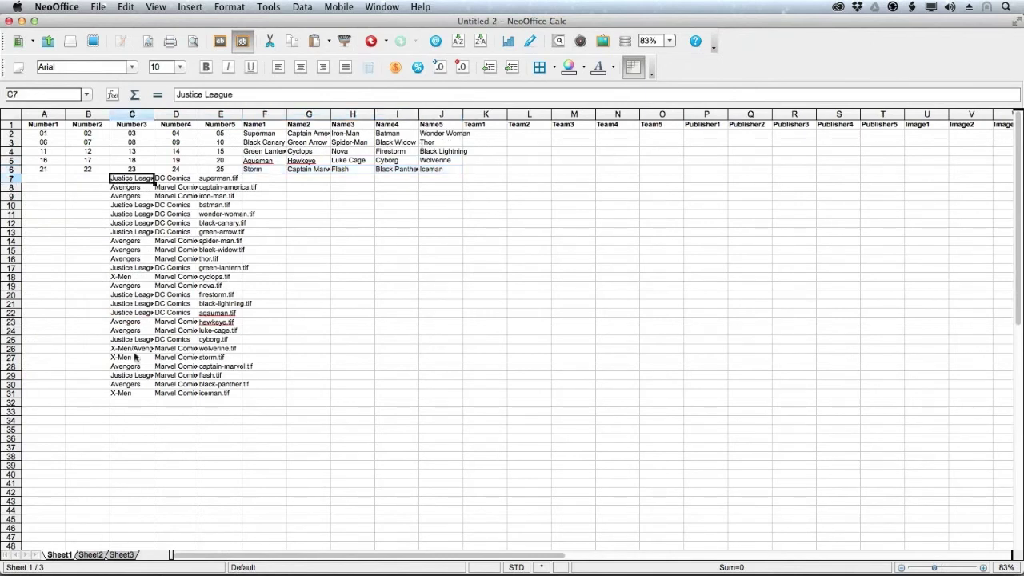
{"action": "left_click", "coordinate": [131, 396], "text": "shift"}
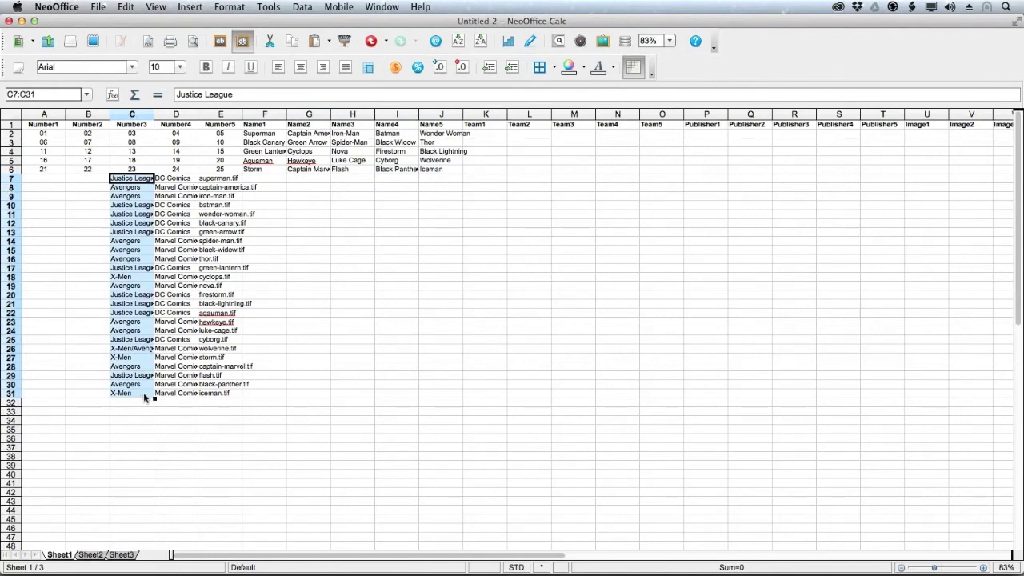
{"action": "key", "text": "super+x"}
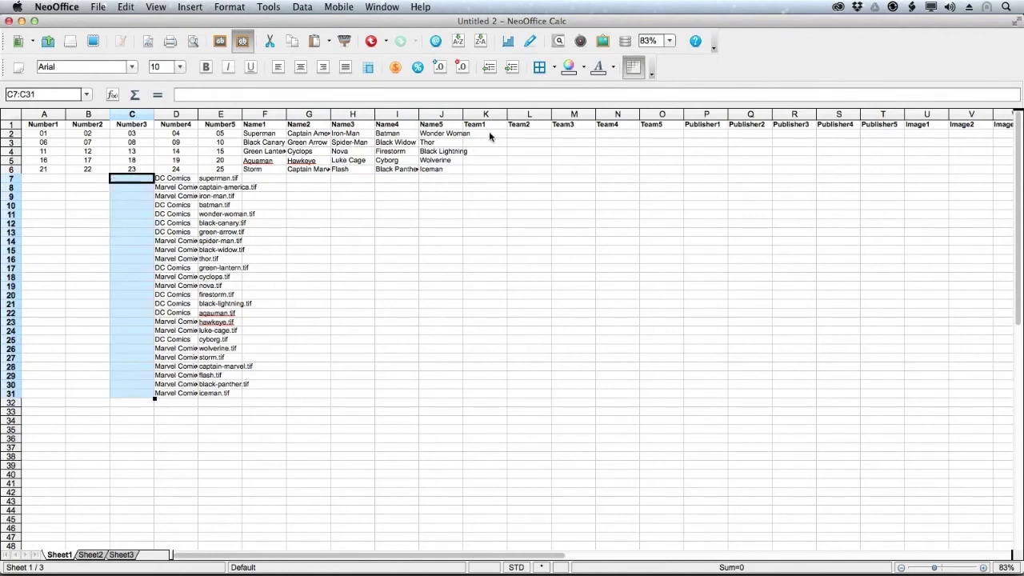
{"action": "left_click", "coordinate": [484, 134]}
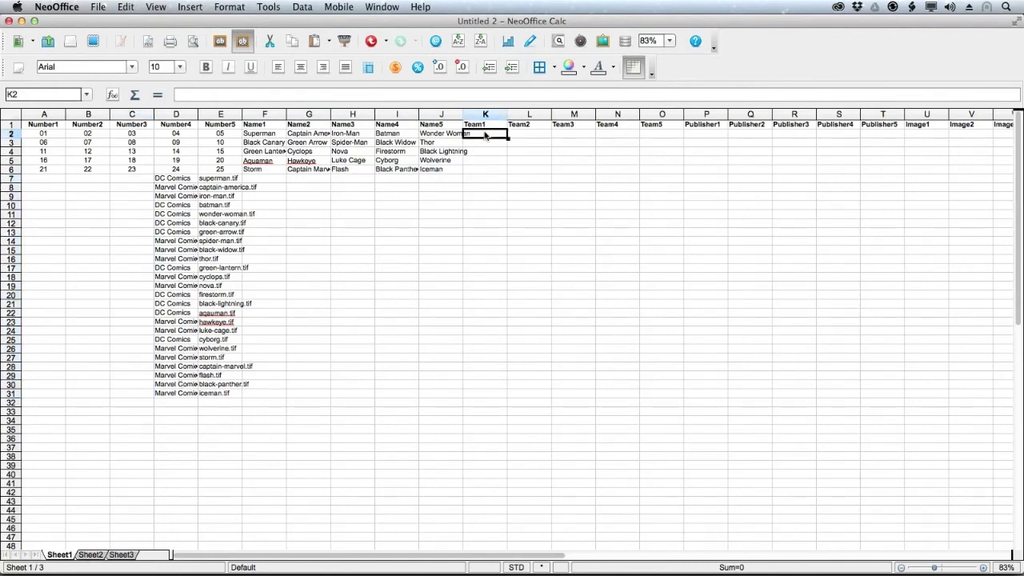
{"action": "left_click", "coordinate": [670, 170], "text": "shift"}
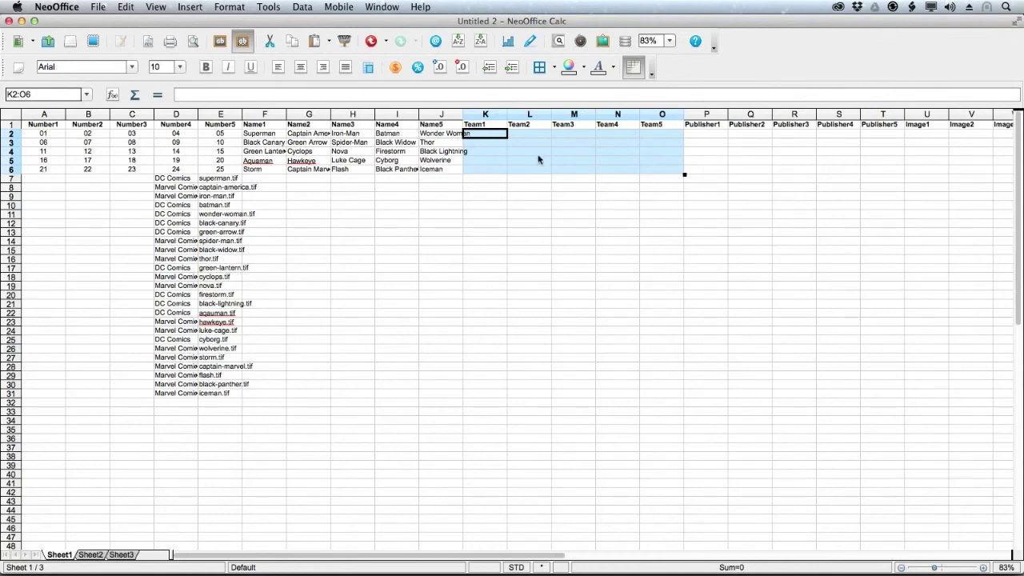
{"action": "left_click", "coordinate": [496, 136]}
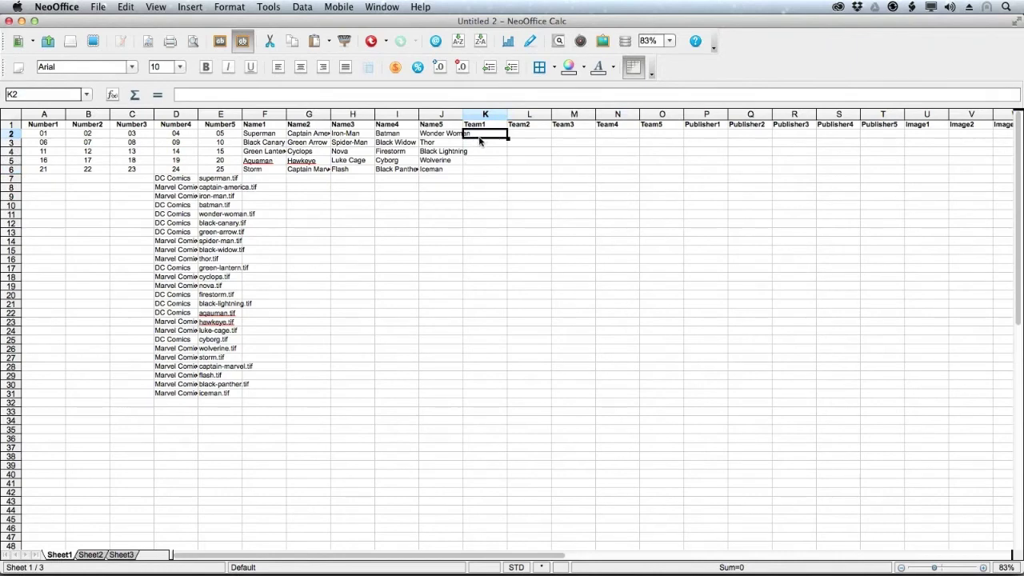
{"action": "key", "text": "super+shift+v"}
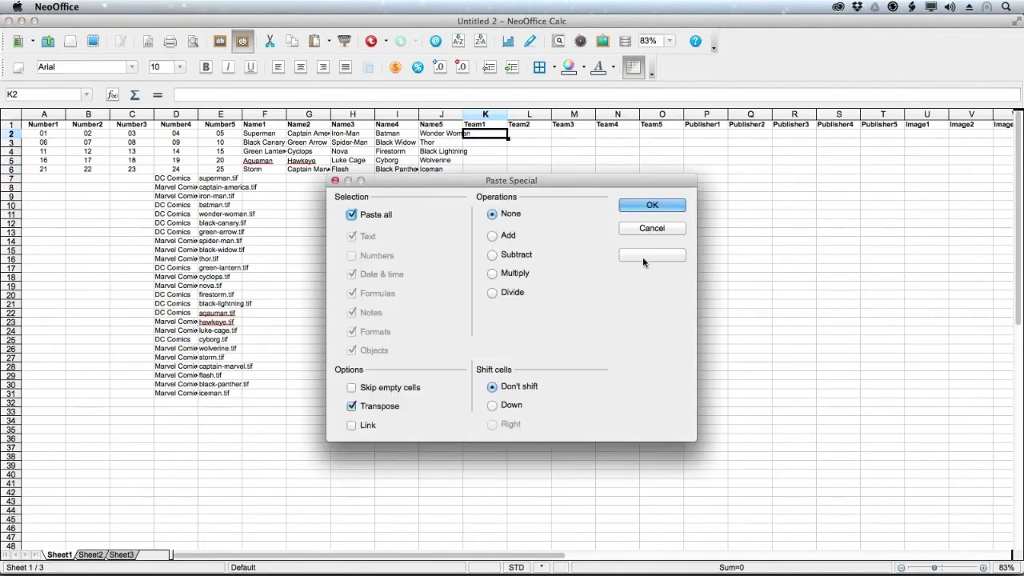
{"action": "left_click", "coordinate": [652, 205]}
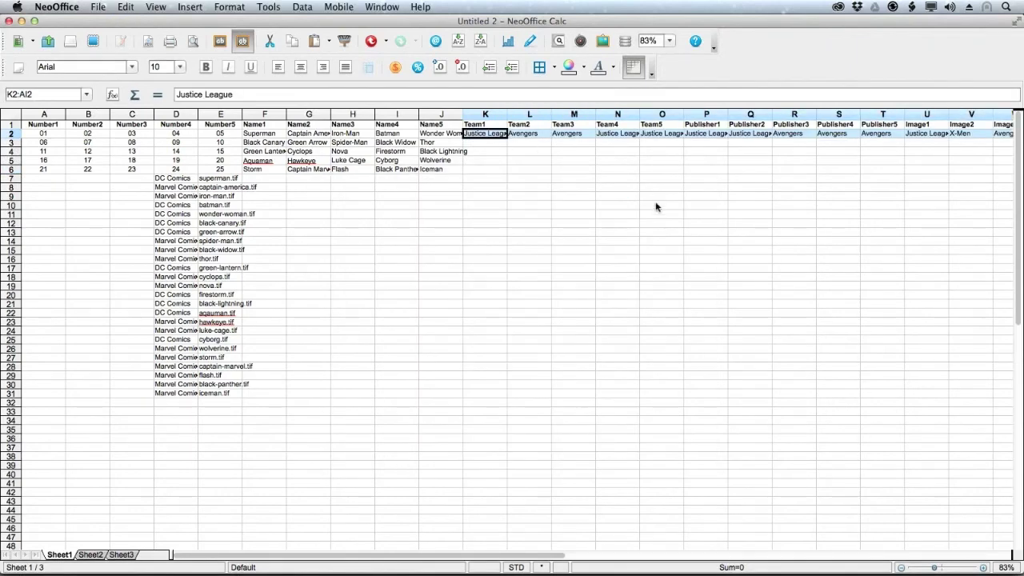
Step: Move the team names in P2:AI2 to row 3, starting at K3
{"action": "left_click", "coordinate": [704, 134]}
{"action": "left_click_drag", "start_coordinate": [456, 553], "coordinate": [708, 565]}
{"action": "left_click", "coordinate": [977, 133], "text": "shift"}
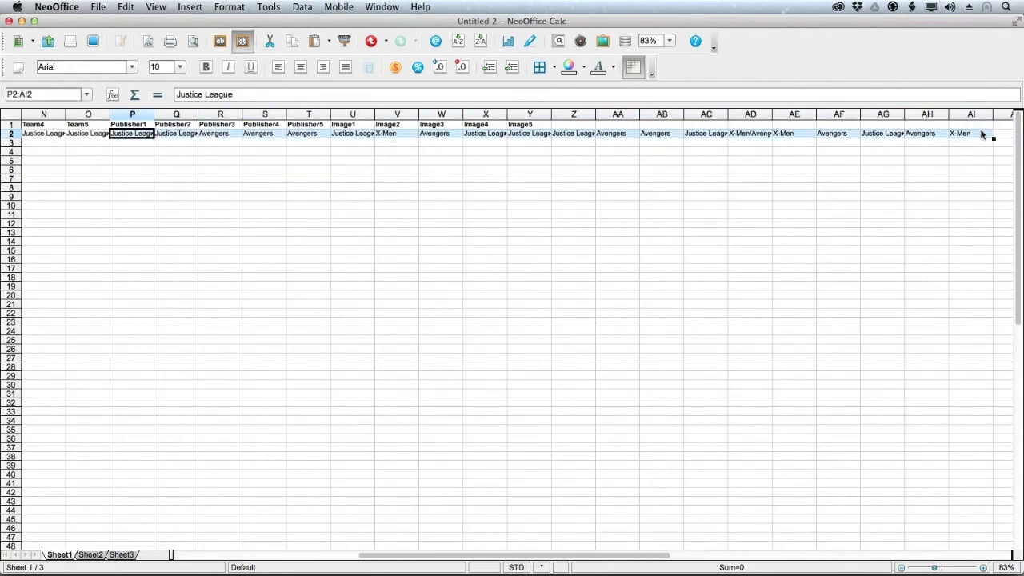
{"action": "key", "text": "super+x"}
{"action": "left_click_drag", "start_coordinate": [642, 558], "coordinate": [535, 526]}
{"action": "left_click", "coordinate": [269, 136]}
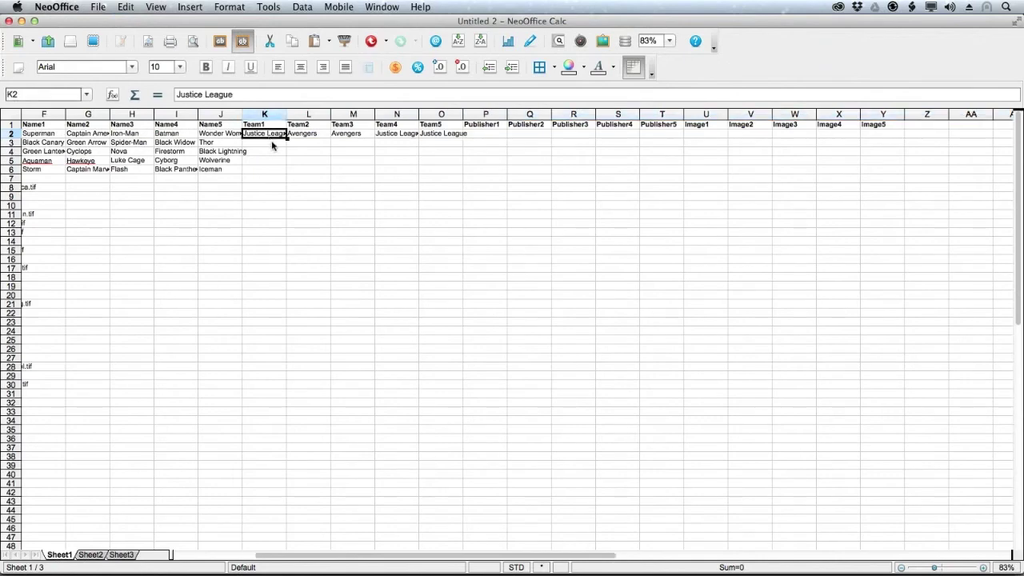
{"action": "left_click", "coordinate": [266, 144]}
{"action": "key", "text": "super+v"}
Step: Move the team names in P3:AD3 to row 4, starting at K4
{"action": "left_click", "coordinate": [496, 144]}
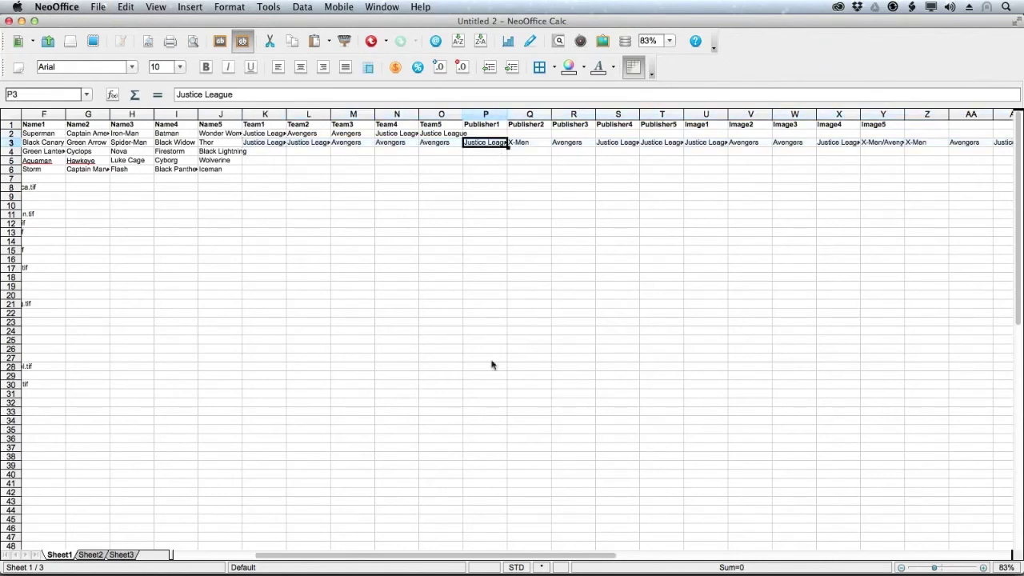
{"action": "left_click_drag", "start_coordinate": [511, 560], "coordinate": [652, 570]}
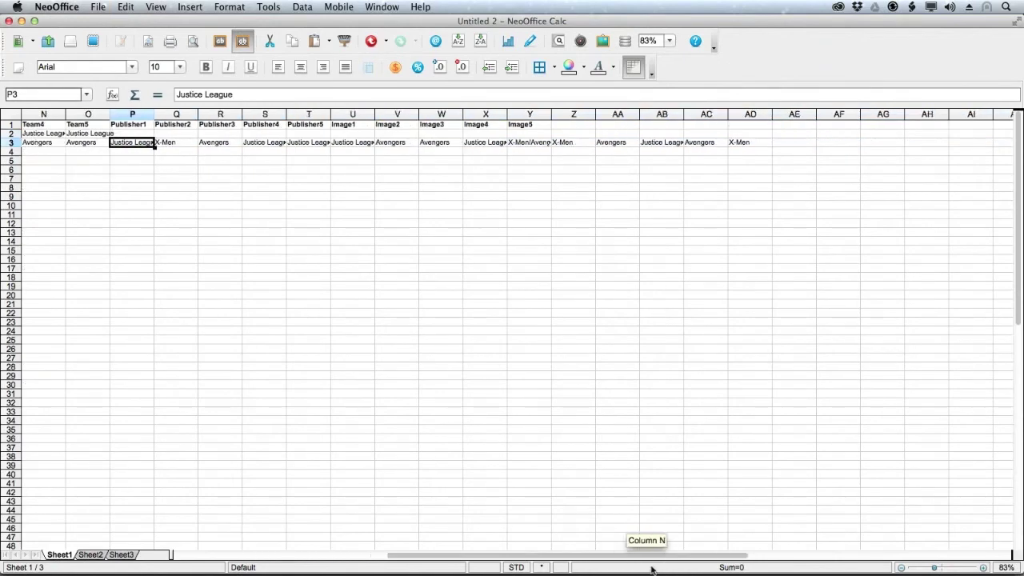
{"action": "left_click", "coordinate": [732, 143], "text": "shift"}
{"action": "key", "text": "Delete"}
{"action": "left_click_drag", "start_coordinate": [581, 555], "coordinate": [500, 556]}
{"action": "left_click", "coordinate": [182, 153]}
{"action": "key", "text": "super+v"}
Step: Move the team names in P4:Y4 to row 5, starting at K5
{"action": "left_click", "coordinate": [396, 153]}
{"action": "left_click", "coordinate": [791, 154], "text": "shift"}
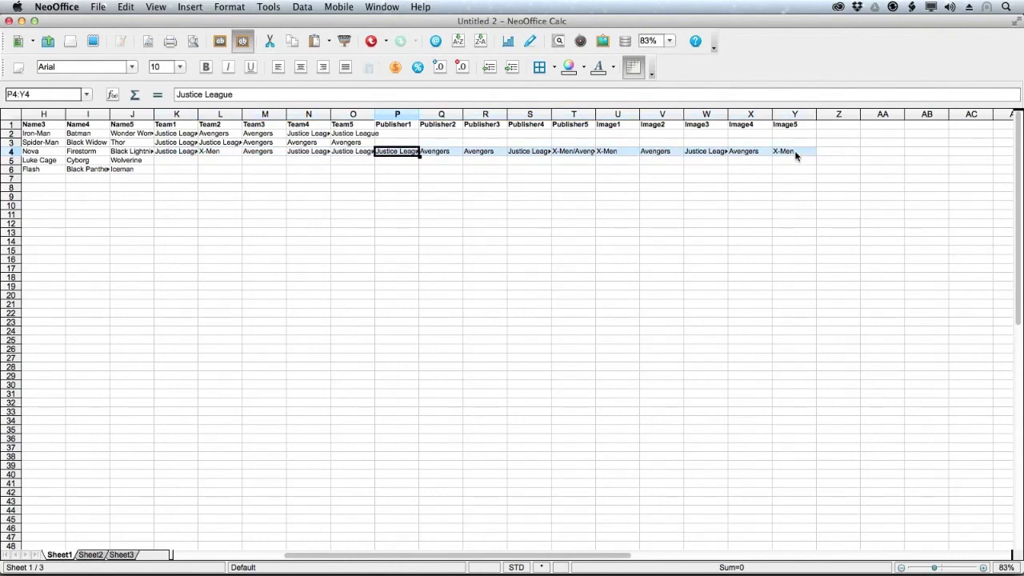
{"action": "key", "text": "super+x"}
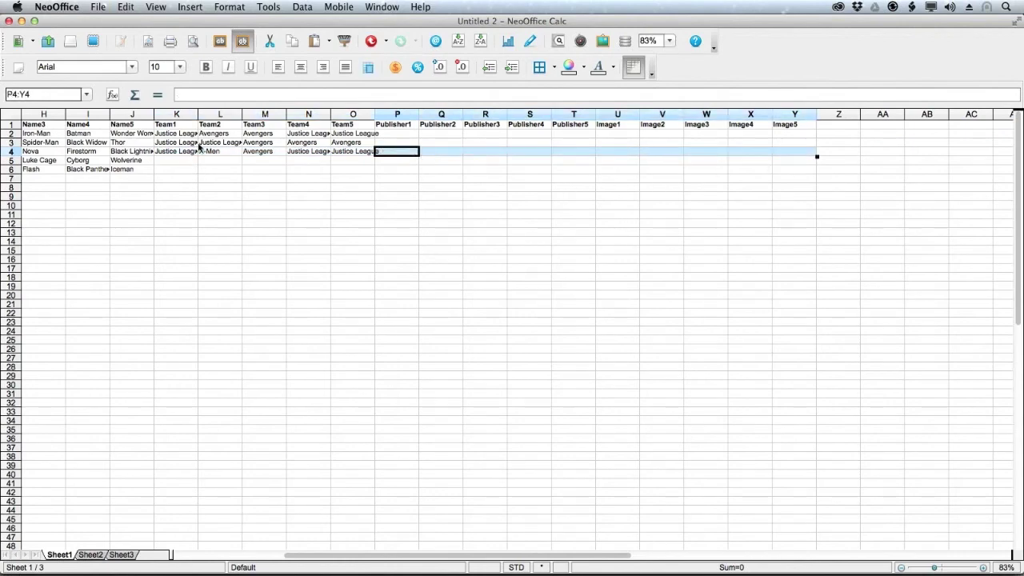
{"action": "left_click", "coordinate": [183, 160]}
{"action": "key", "text": "super+v"}
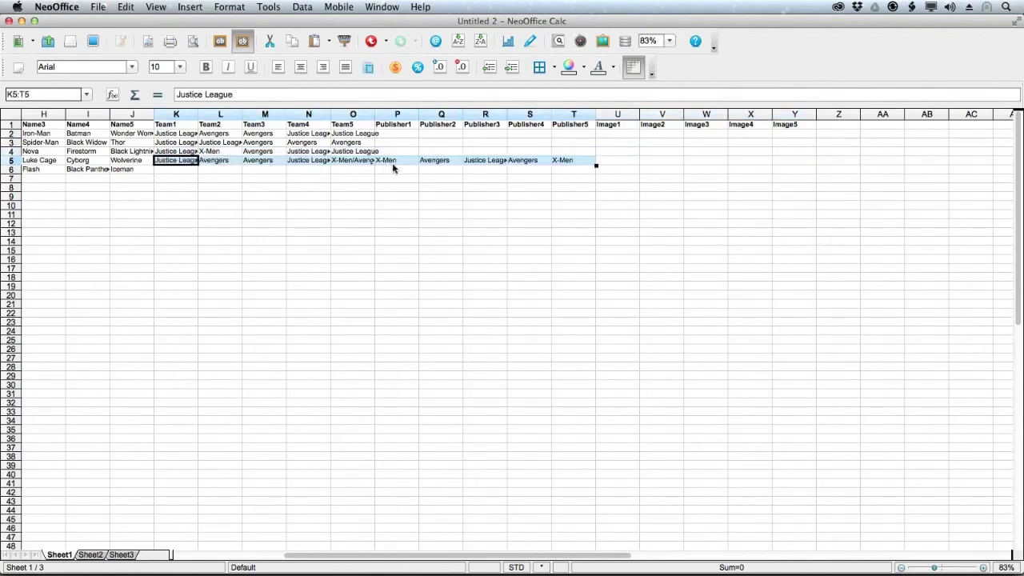
Step: Move the team names in P5:T5 to row 6, starting at K6
{"action": "left_click", "coordinate": [398, 161]}
{"action": "left_click", "coordinate": [584, 162], "text": "shift"}
{"action": "key", "text": "super+x"}
{"action": "left_click", "coordinate": [180, 171]}
{"action": "key", "text": "super+v"}
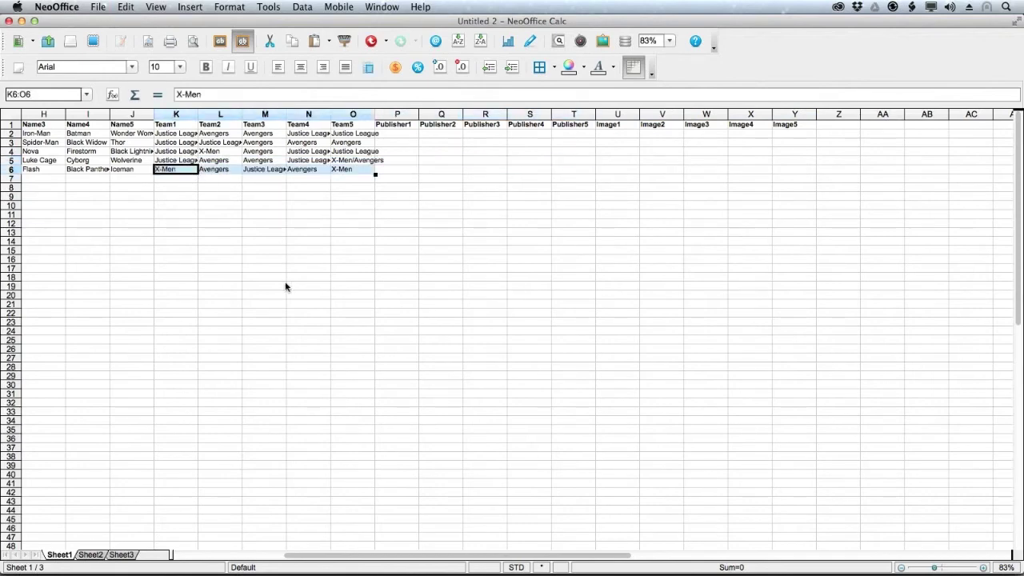
Step: Move the publisher names from D7:D31 into row 2 as a transposed row starting at P2 under Publisher1
{"action": "left_click_drag", "start_coordinate": [346, 558], "coordinate": [254, 558]}
{"action": "left_click", "coordinate": [142, 179]}
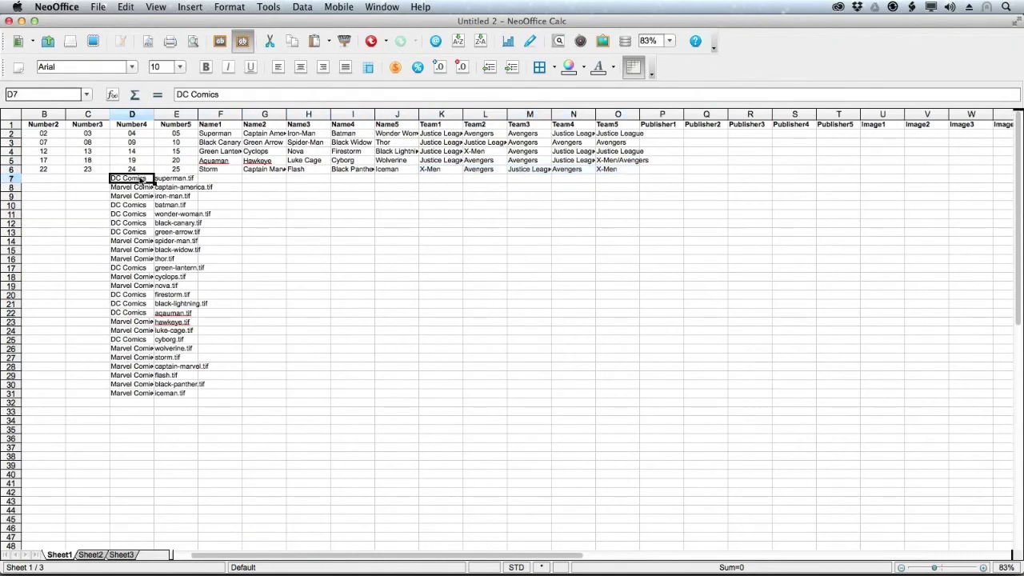
{"action": "left_click", "coordinate": [134, 392], "text": "shift"}
{"action": "key", "text": "Delete"}
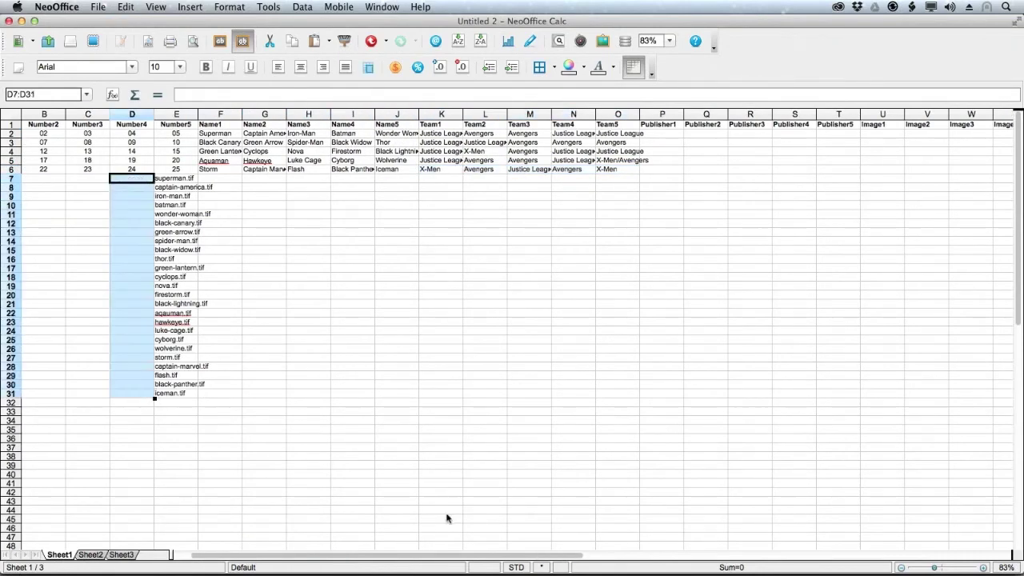
{"action": "left_click_drag", "start_coordinate": [462, 557], "coordinate": [496, 558]}
{"action": "left_click", "coordinate": [535, 136]}
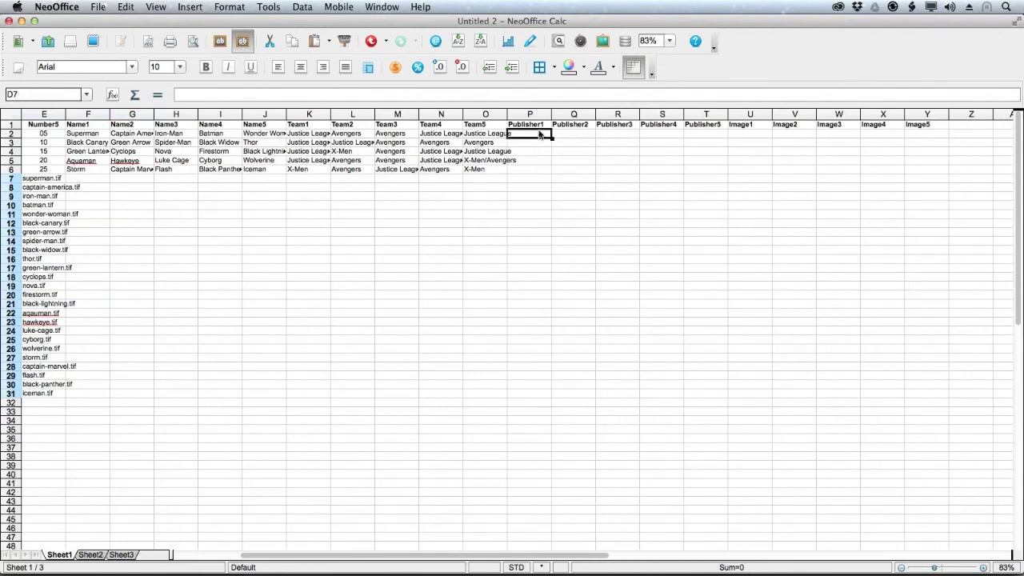
{"action": "key", "text": "super+v"}
{"action": "key", "text": "super+z"}
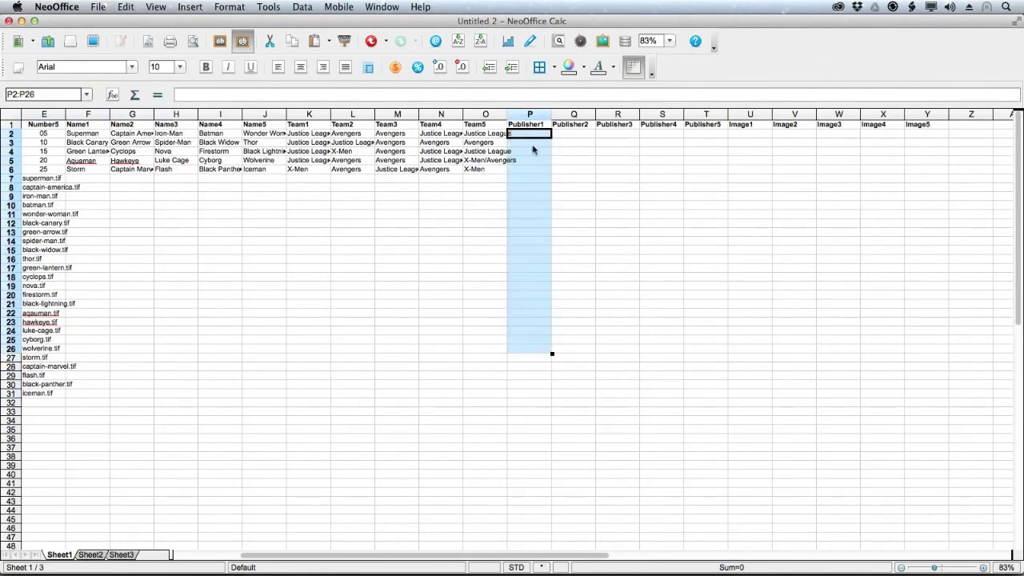
{"action": "left_click", "coordinate": [540, 137]}
{"action": "key", "text": "super+shift+v"}
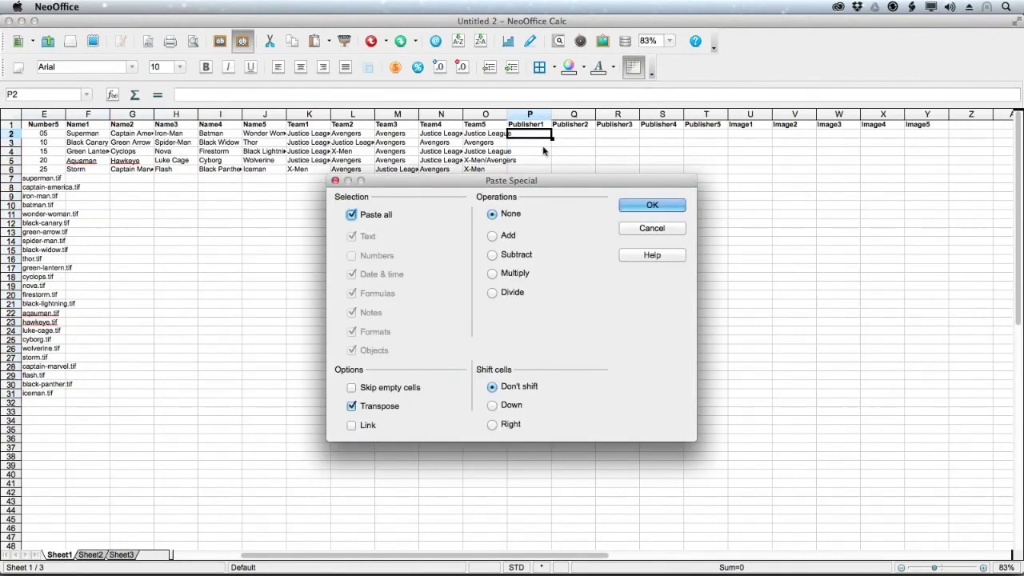
{"action": "left_click", "coordinate": [651, 207]}
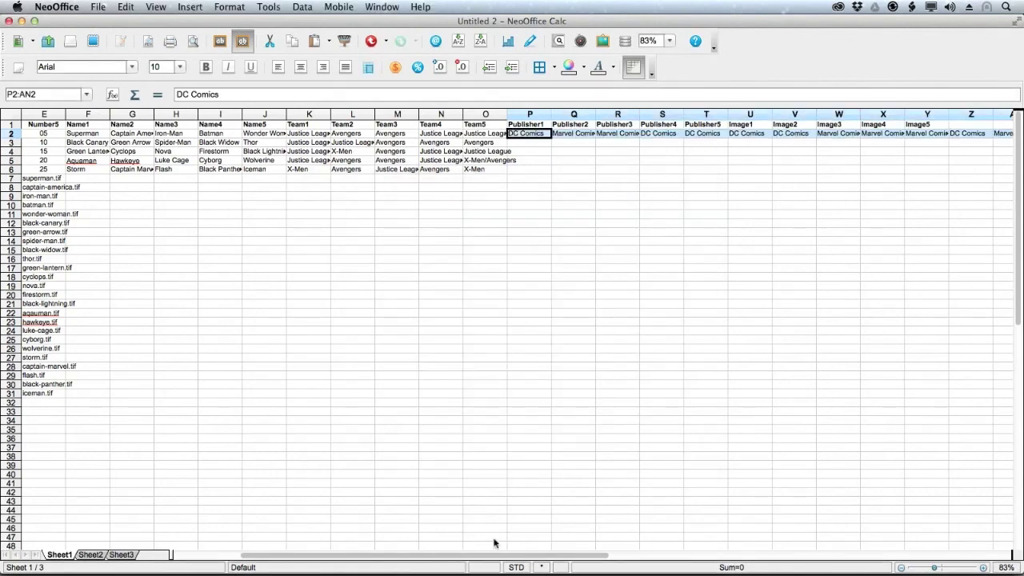
Step: Move the publisher names in U2:AN2 to row 3, starting at P3
{"action": "left_click_drag", "start_coordinate": [502, 557], "coordinate": [750, 396]}
{"action": "left_click", "coordinate": [628, 134]}
{"action": "left_click", "coordinate": [809, 133], "text": "shift"}
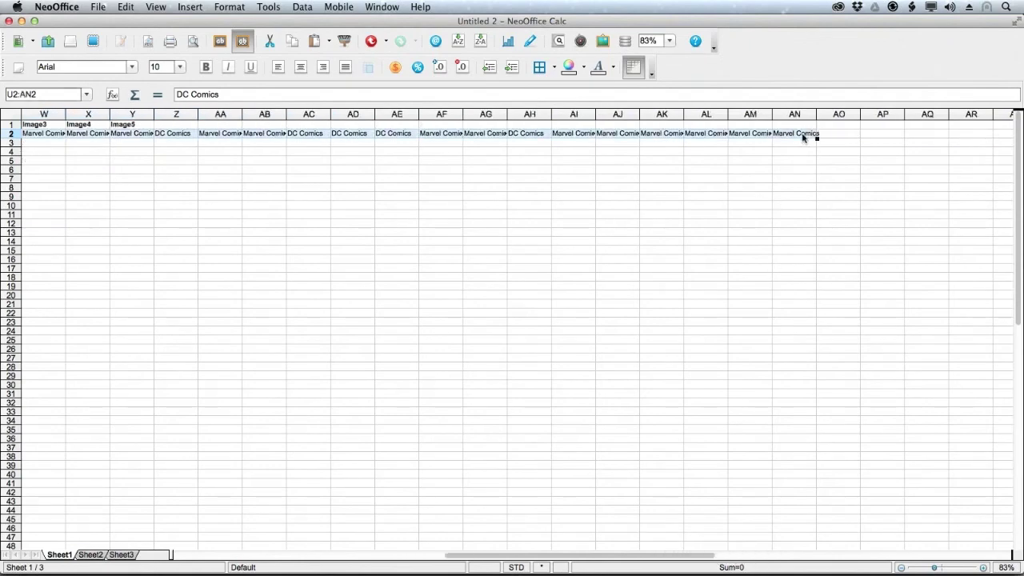
{"action": "key", "text": "super+c"}
{"action": "left_click_drag", "start_coordinate": [675, 557], "coordinate": [527, 560]}
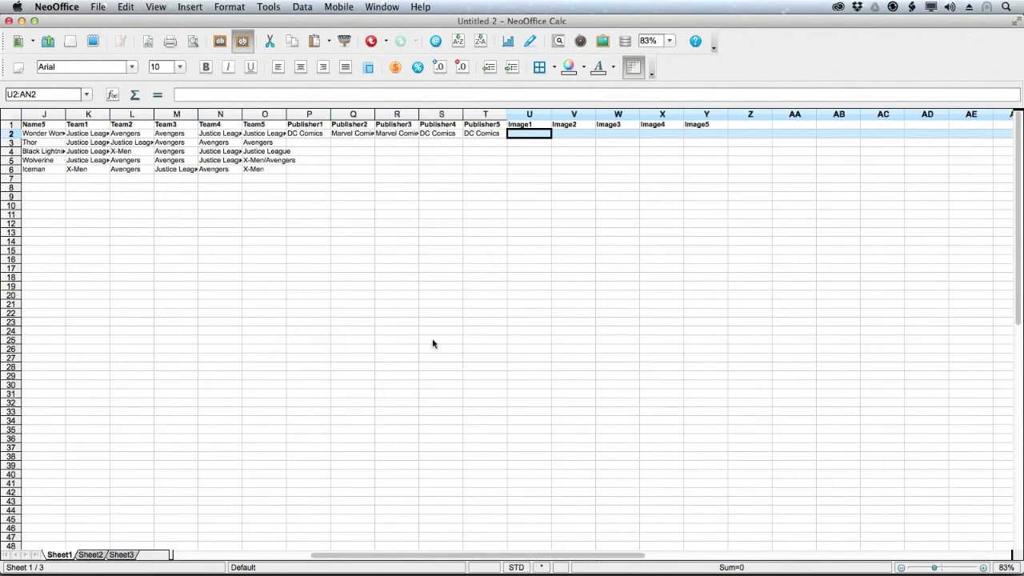
{"action": "left_click", "coordinate": [306, 141]}
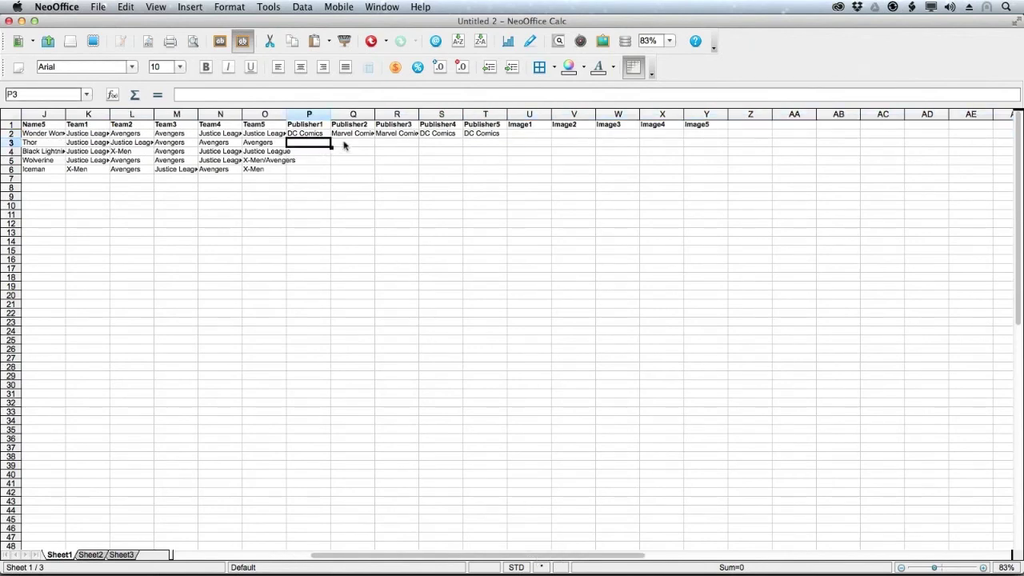
{"action": "key", "text": "super+v"}
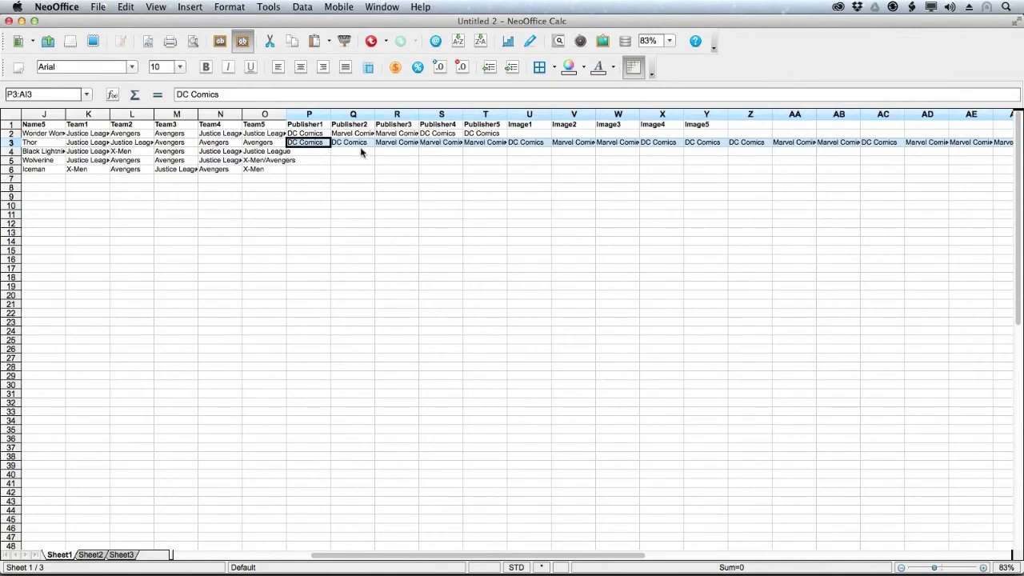
Step: Move the publisher names in U3:AI3 to row 4, starting at P4
{"action": "left_click", "coordinate": [529, 146]}
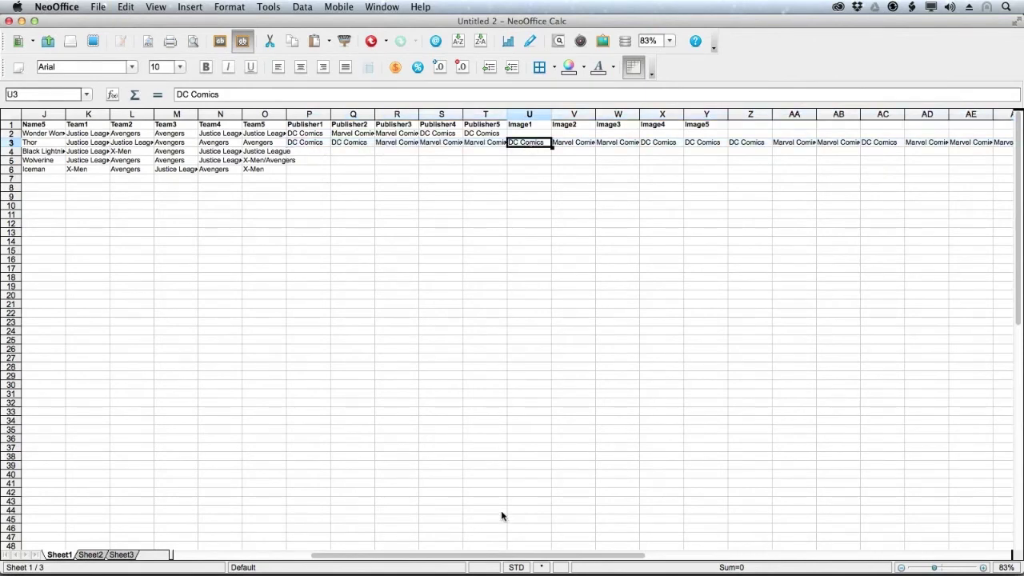
{"action": "left_click_drag", "start_coordinate": [514, 556], "coordinate": [682, 555]}
{"action": "left_click_drag", "start_coordinate": [807, 179], "coordinate": [811, 179]}
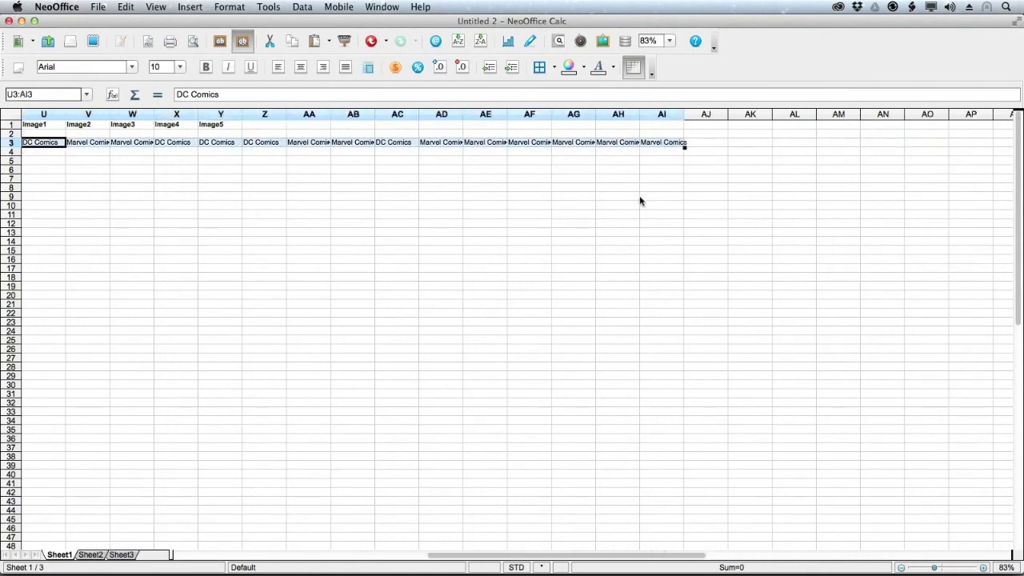
{"action": "key", "text": "Delete"}
{"action": "left_click_drag", "start_coordinate": [609, 559], "coordinate": [496, 550]}
{"action": "left_click", "coordinate": [222, 151]}
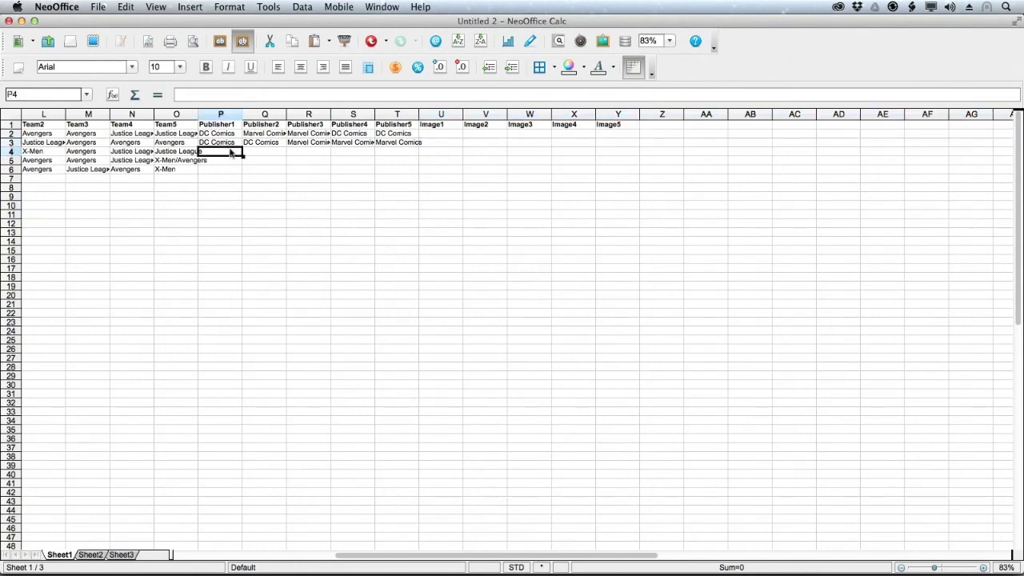
{"action": "key", "text": "super+v"}
Step: Move the publisher names in U4:AD4 to row 5, starting at P5
{"action": "left_click", "coordinate": [456, 153]}
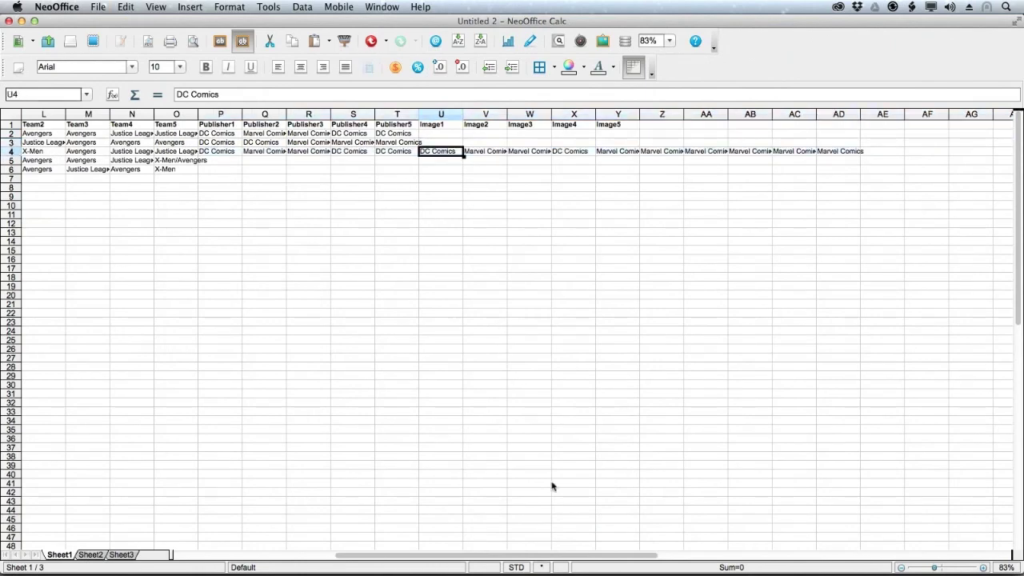
{"action": "left_click", "coordinate": [847, 154], "text": "shift"}
{"action": "key", "text": "Delete"}
{"action": "left_click", "coordinate": [225, 166]}
{"action": "key", "text": "super+v"}
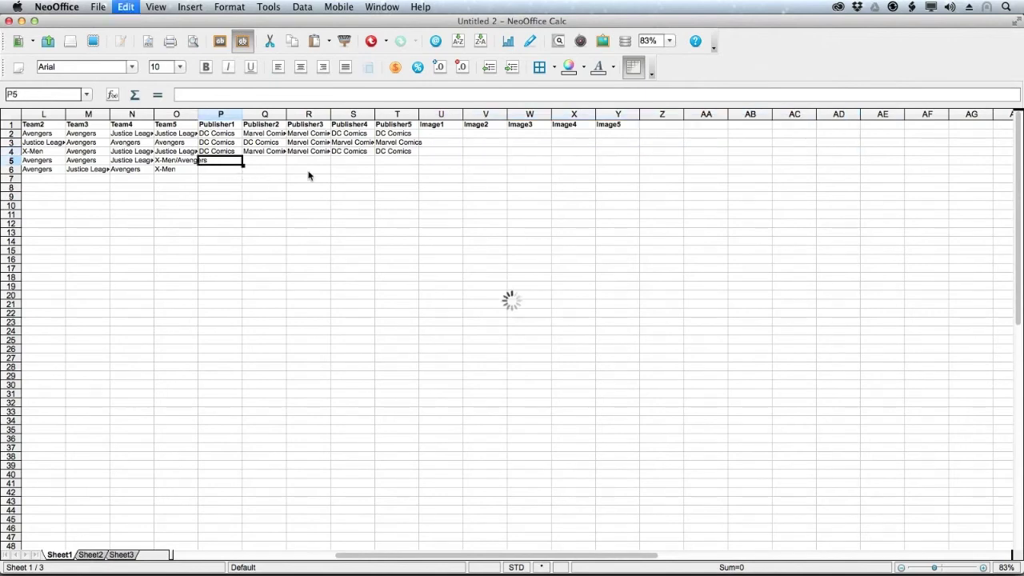
Step: Move the publisher names in U5:Y5 to row 6, starting at P6
{"action": "left_click", "coordinate": [444, 160]}
{"action": "left_click", "coordinate": [638, 162], "text": "shift"}
{"action": "key", "text": "Delete"}
{"action": "left_click", "coordinate": [226, 171]}
{"action": "key", "text": "super+v"}
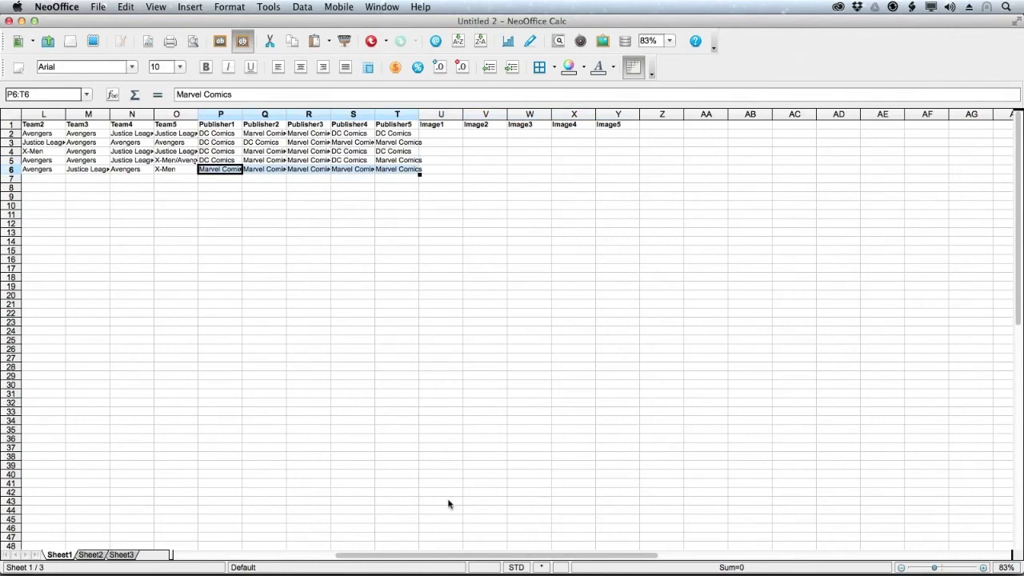
Step: Move the image file names from E7:E31 into row 2 starting at U2, pasting them transposed
{"action": "left_click_drag", "start_coordinate": [439, 560], "coordinate": [318, 558]}
{"action": "left_click", "coordinate": [128, 178]}
{"action": "left_click", "coordinate": [134, 393], "text": "shift"}
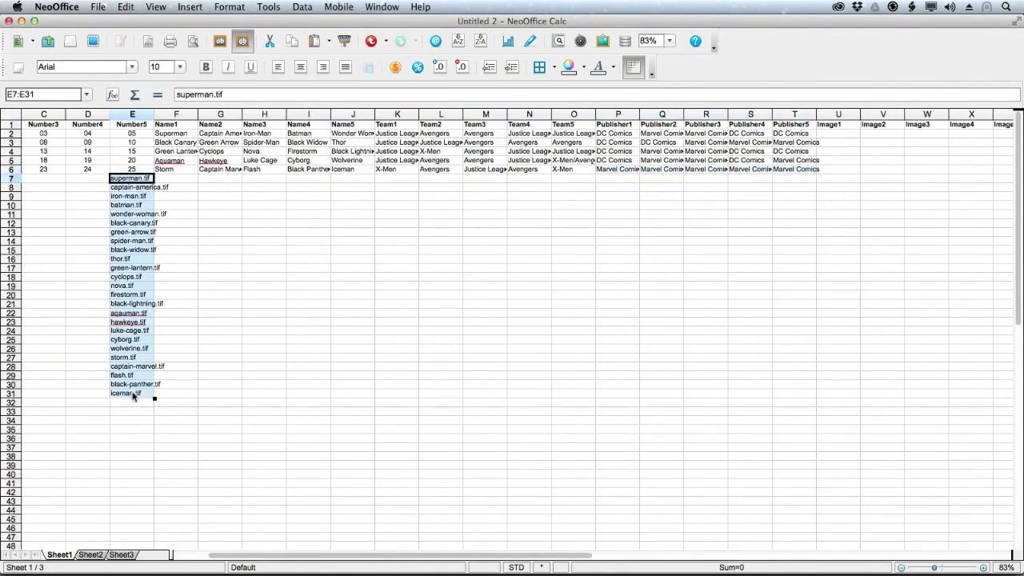
{"action": "key", "text": "super+x"}
{"action": "left_click_drag", "start_coordinate": [285, 552], "coordinate": [448, 556]}
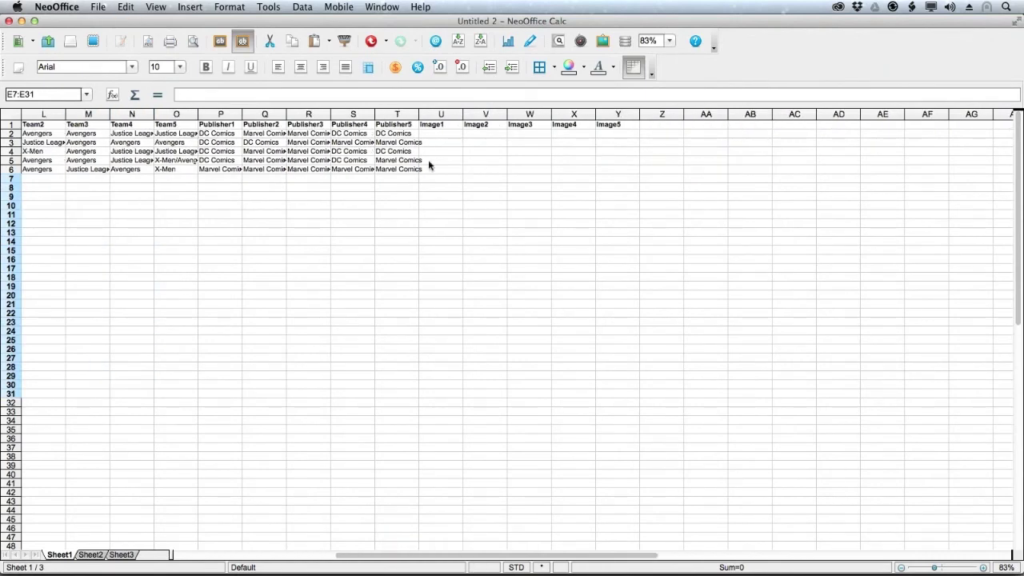
{"action": "left_click", "coordinate": [452, 135]}
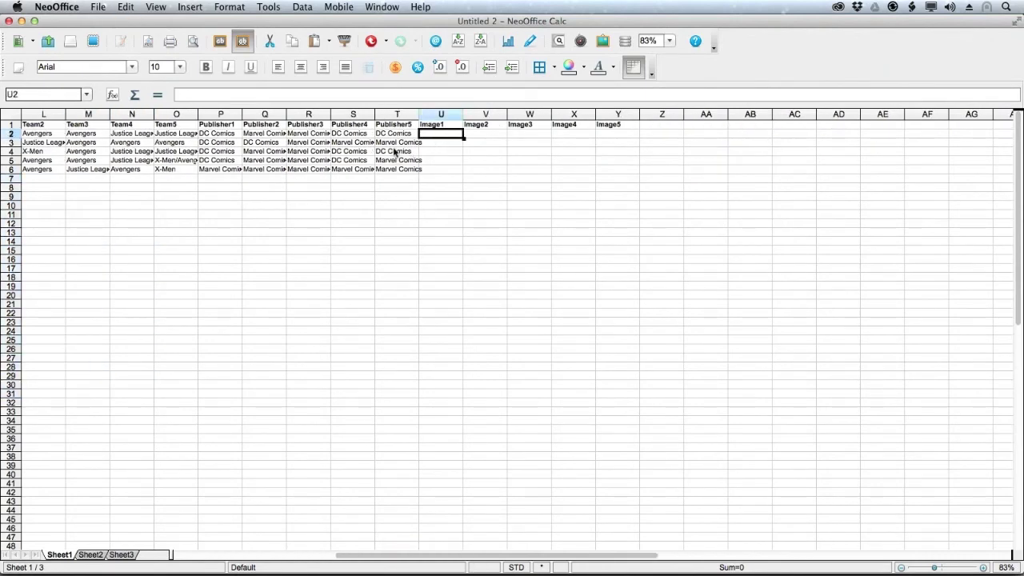
{"action": "key", "text": "super+shift+v"}
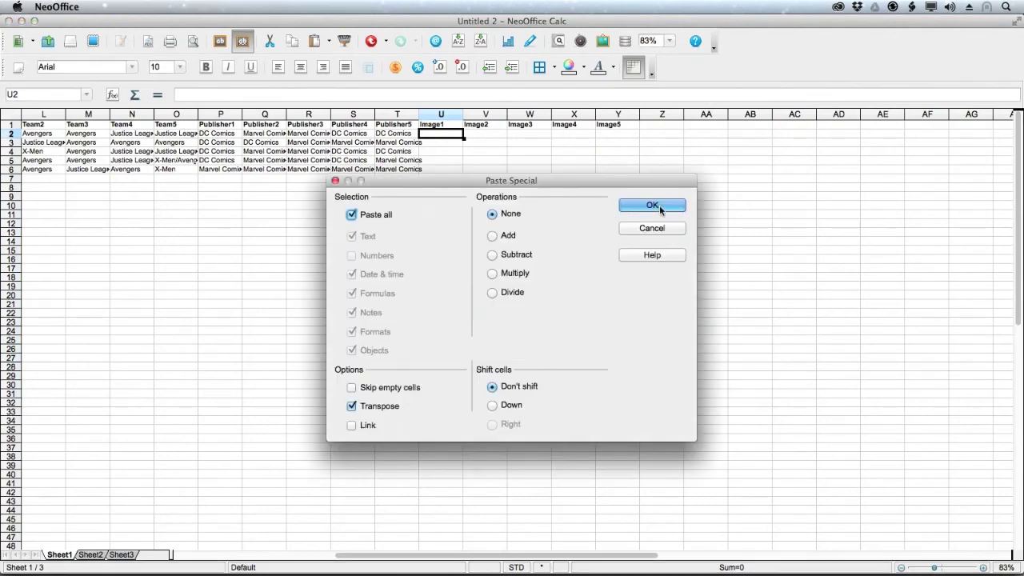
{"action": "left_click", "coordinate": [658, 203]}
Step: Move the image file names in Z2:AS2 to row 3, starting at U3
{"action": "left_click", "coordinate": [659, 136]}
{"action": "left_click_drag", "start_coordinate": [516, 560], "coordinate": [707, 552]}
{"action": "left_click", "coordinate": [924, 135], "text": "shift"}
{"action": "key", "text": "super+c"}
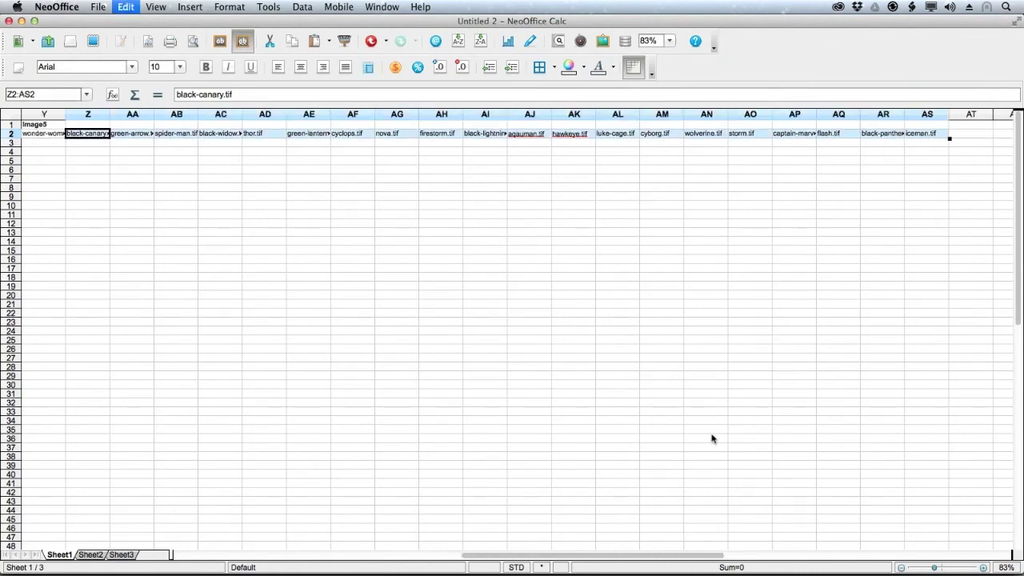
{"action": "key", "text": "Delete"}
{"action": "left_click_drag", "start_coordinate": [658, 555], "coordinate": [370, 151]}
{"action": "left_click", "coordinate": [445, 143]}
{"action": "key", "text": "super+v"}
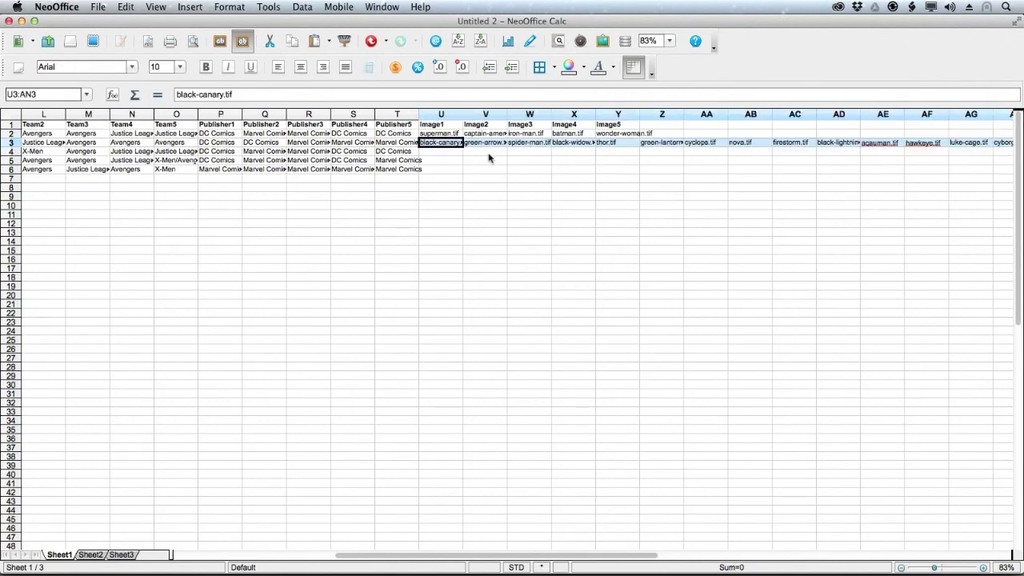
Step: Move the image file names in Z3:AN3 to row 4, starting at U4
{"action": "left_click", "coordinate": [665, 144]}
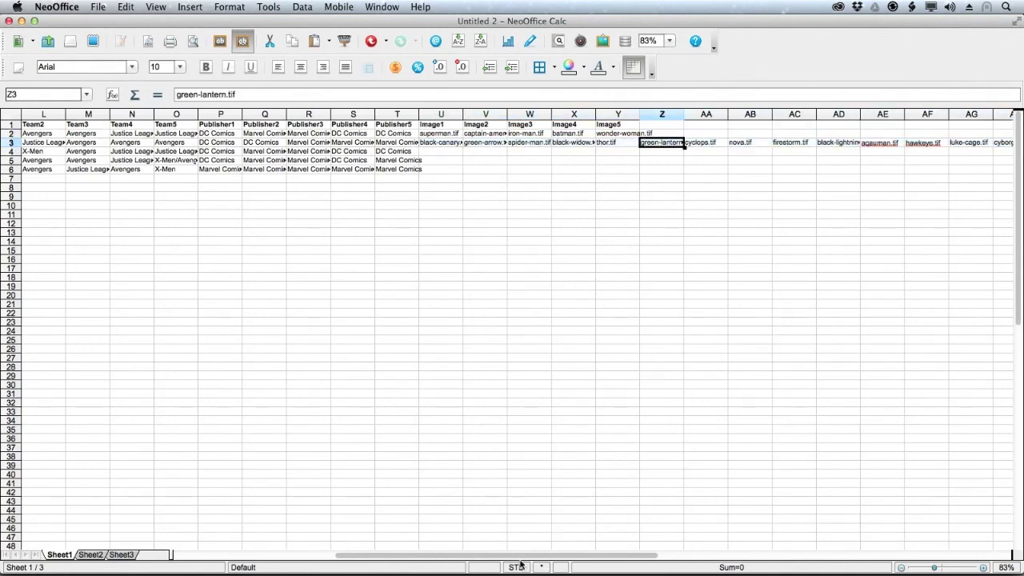
{"action": "left_click_drag", "start_coordinate": [537, 557], "coordinate": [704, 553]}
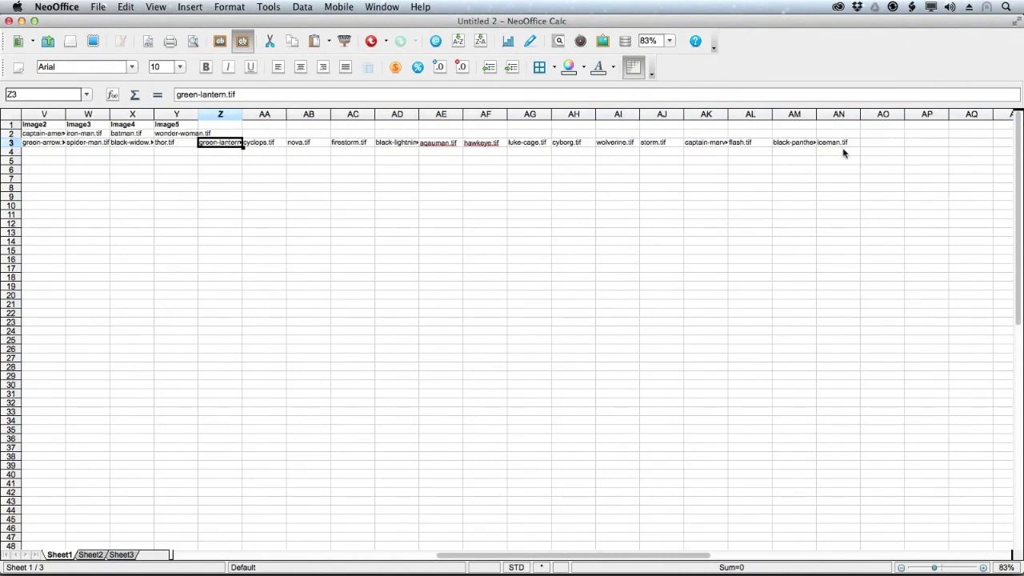
{"action": "left_click", "coordinate": [842, 145], "text": "shift"}
{"action": "key", "text": "super+x"}
{"action": "left_click_drag", "start_coordinate": [623, 558], "coordinate": [544, 558]}
{"action": "left_click", "coordinate": [364, 150]}
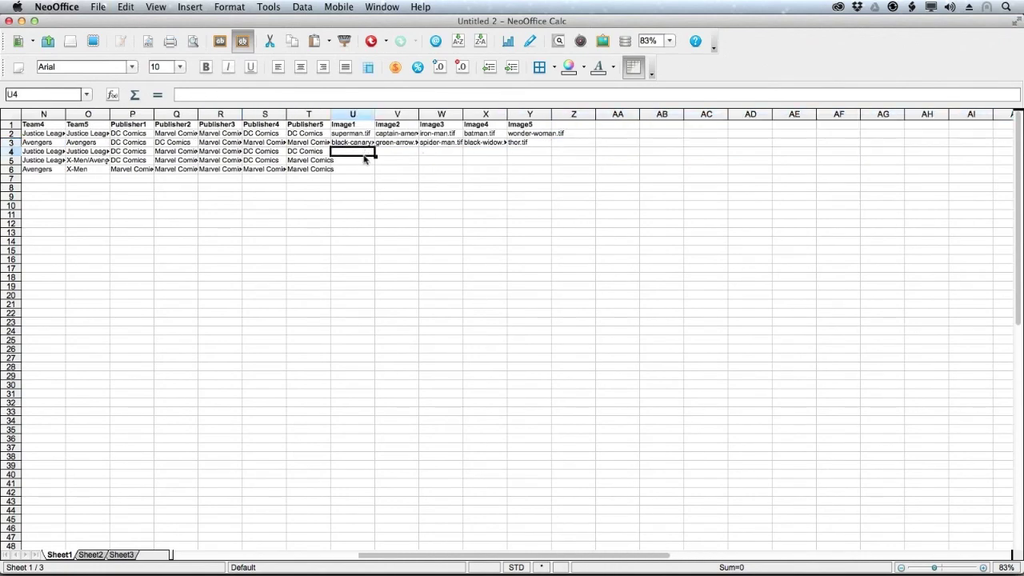
{"action": "key", "text": "super+v"}
Step: Move the image file names in Z4:AI4 to row 5, starting at U5
{"action": "left_click", "coordinate": [573, 151]}
{"action": "left_click_drag", "start_coordinate": [588, 557], "coordinate": [611, 558]}
{"action": "left_click", "coordinate": [892, 150], "text": "shift"}
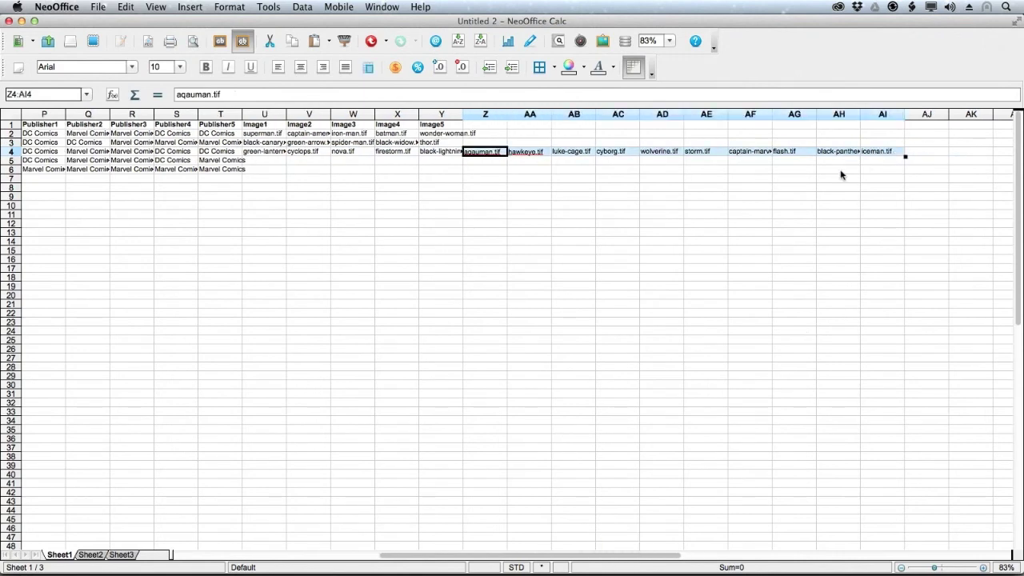
{"action": "key", "text": "super+x"}
{"action": "left_click", "coordinate": [270, 163]}
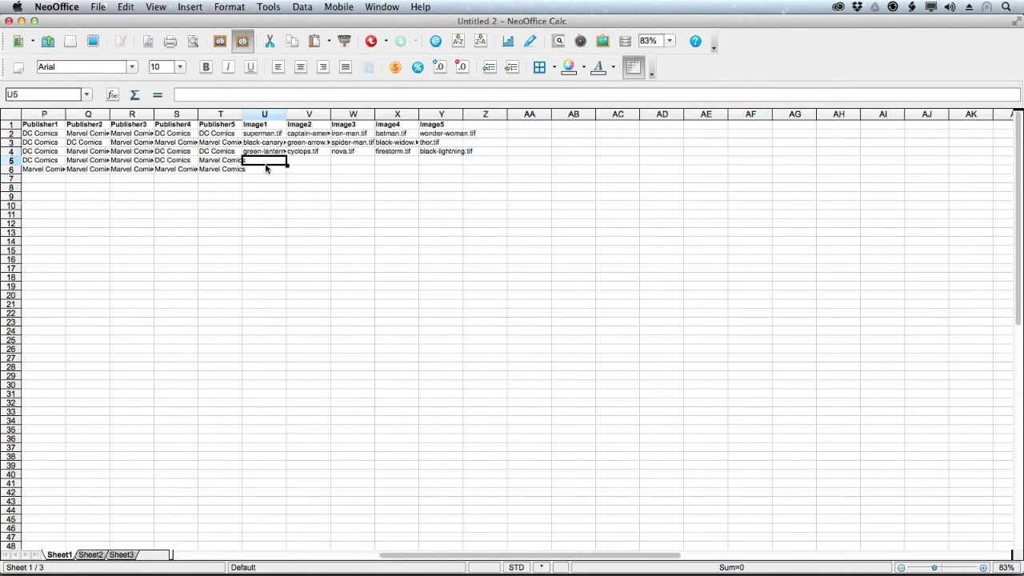
{"action": "key", "text": "super+v"}
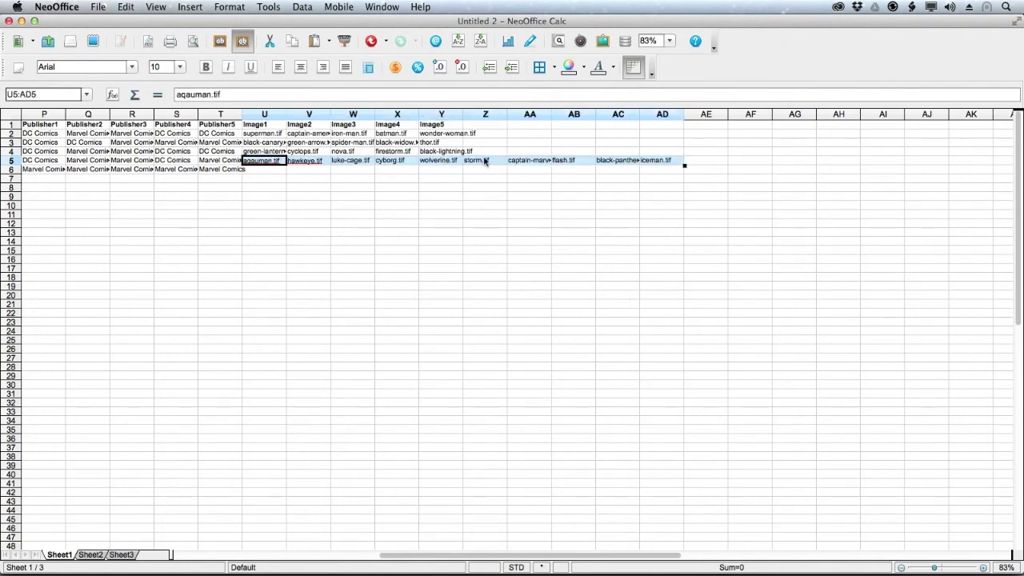
Step: Move the image file names in Z5:AD5 to row 6, starting at U6
{"action": "left_click", "coordinate": [495, 161]}
{"action": "left_click", "coordinate": [666, 161], "text": "shift"}
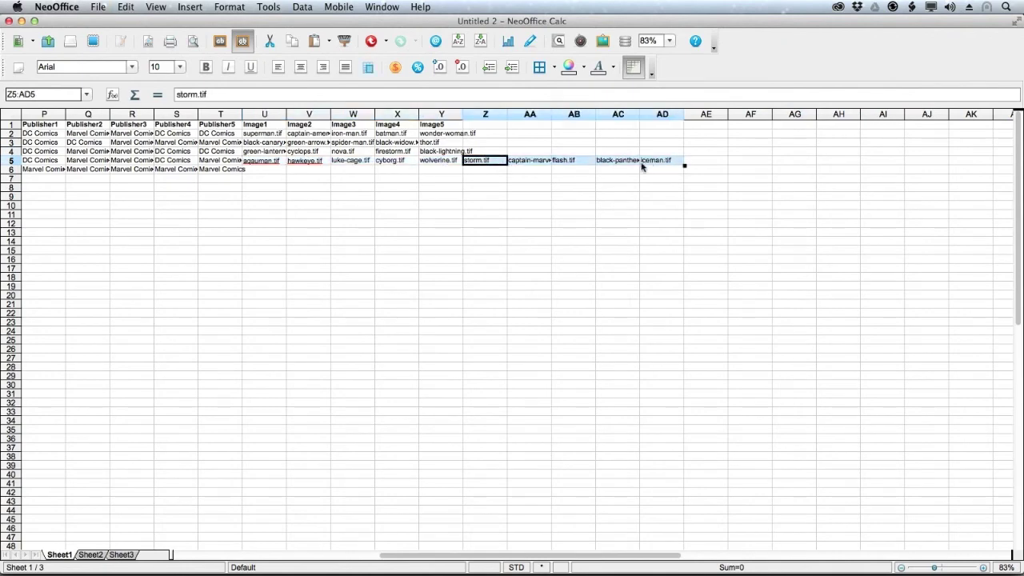
{"action": "key", "text": "super+x"}
{"action": "left_click", "coordinate": [268, 169]}
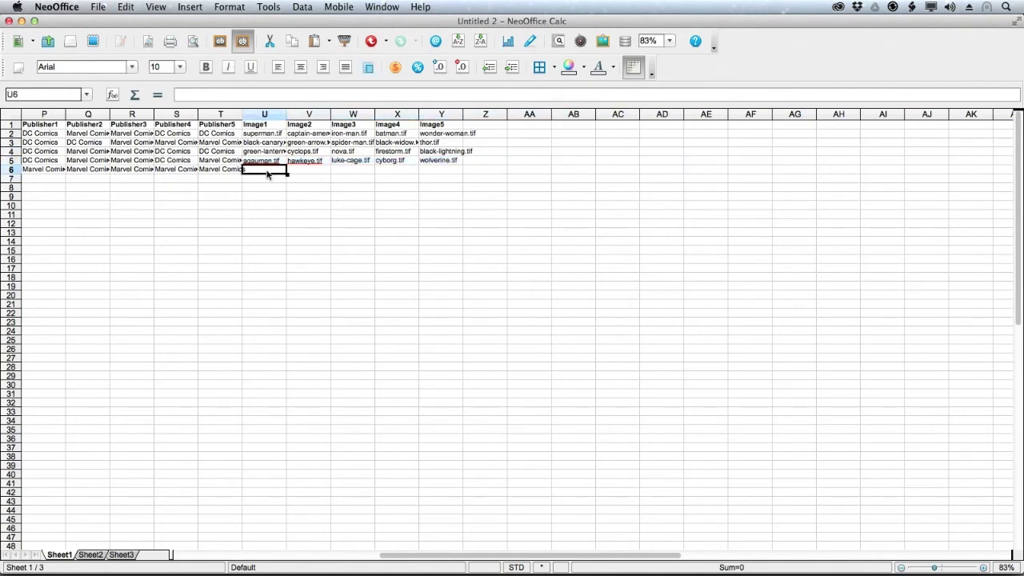
{"action": "key", "text": "super+v"}
Step: Prefix the headers Image1 through Image5 in U1:Y1 with an @ sign
{"action": "double_click", "coordinate": [254, 125]}
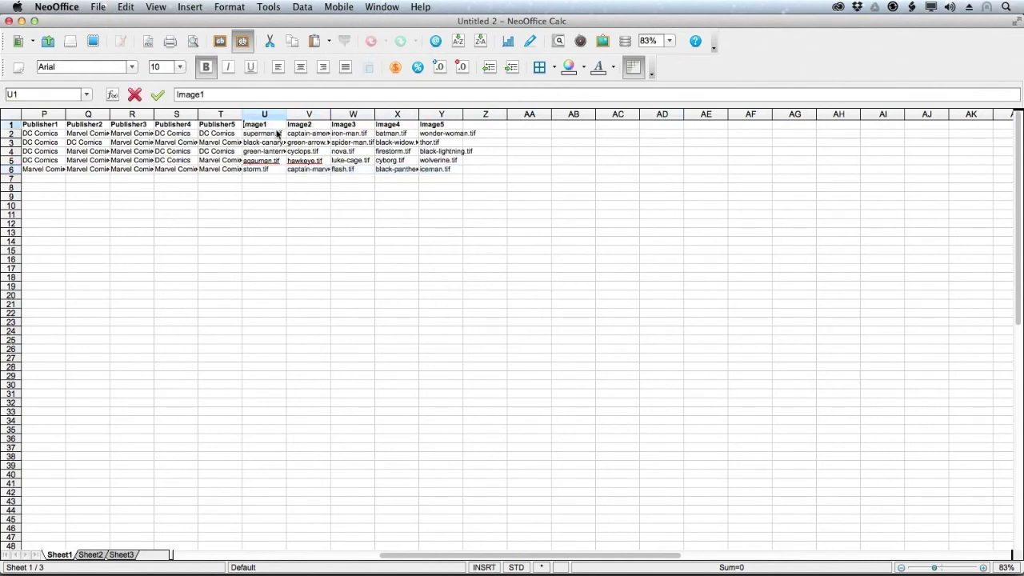
{"action": "type", "text": "@"}
{"action": "double_click", "coordinate": [288, 126]}
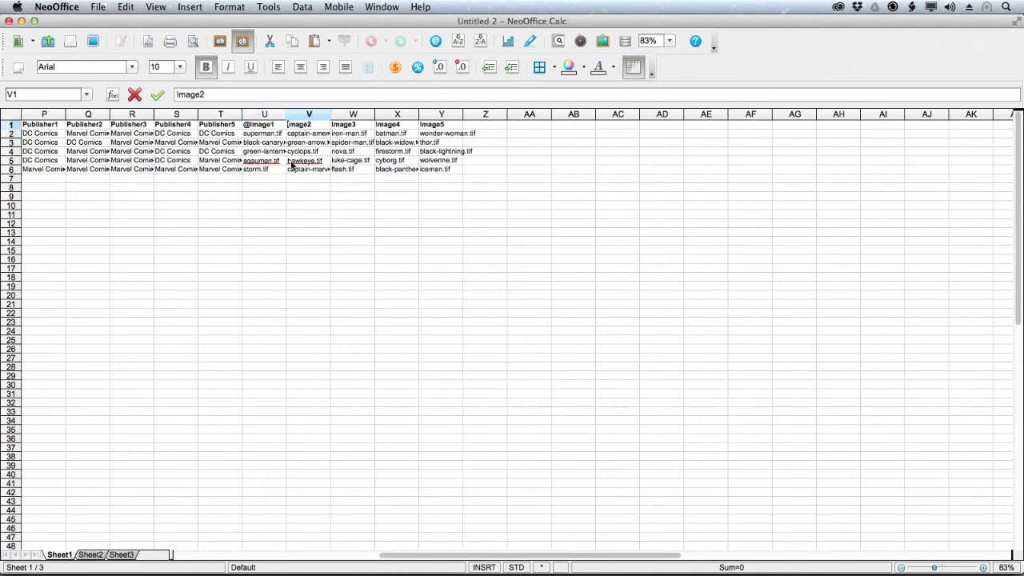
{"action": "type", "text": "@"}
{"action": "double_click", "coordinate": [336, 125]}
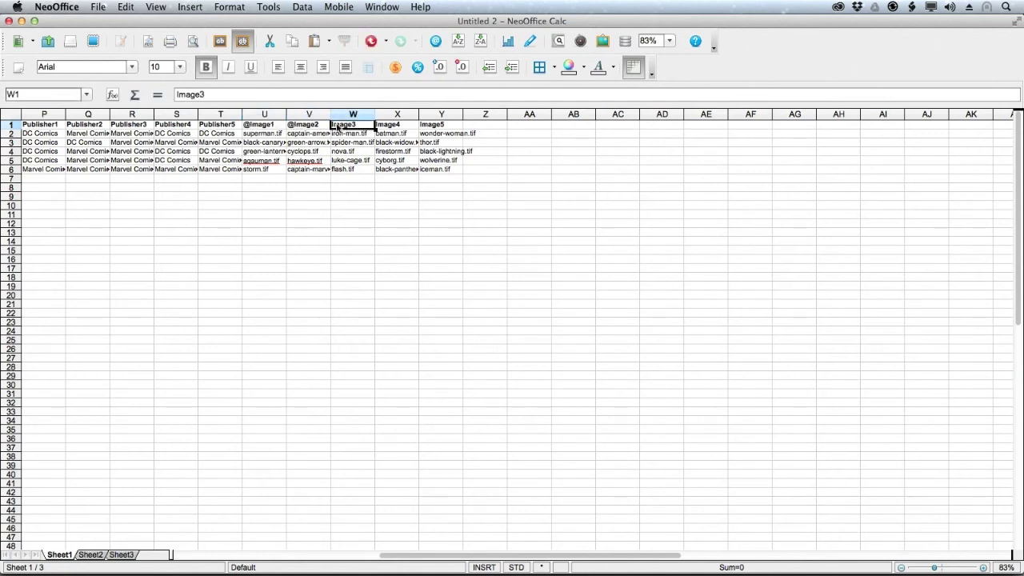
{"action": "type", "text": "@"}
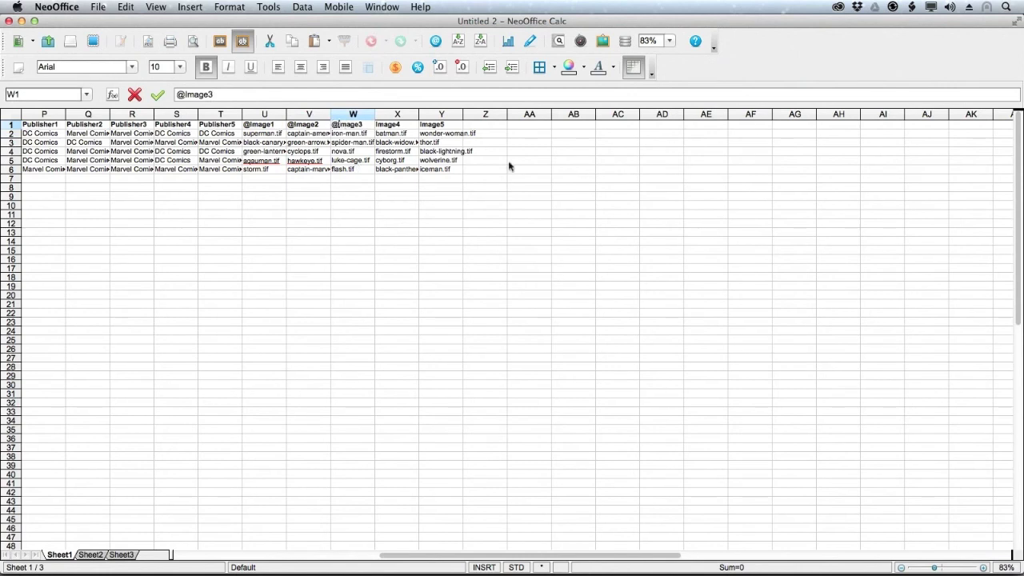
{"action": "double_click", "coordinate": [380, 126]}
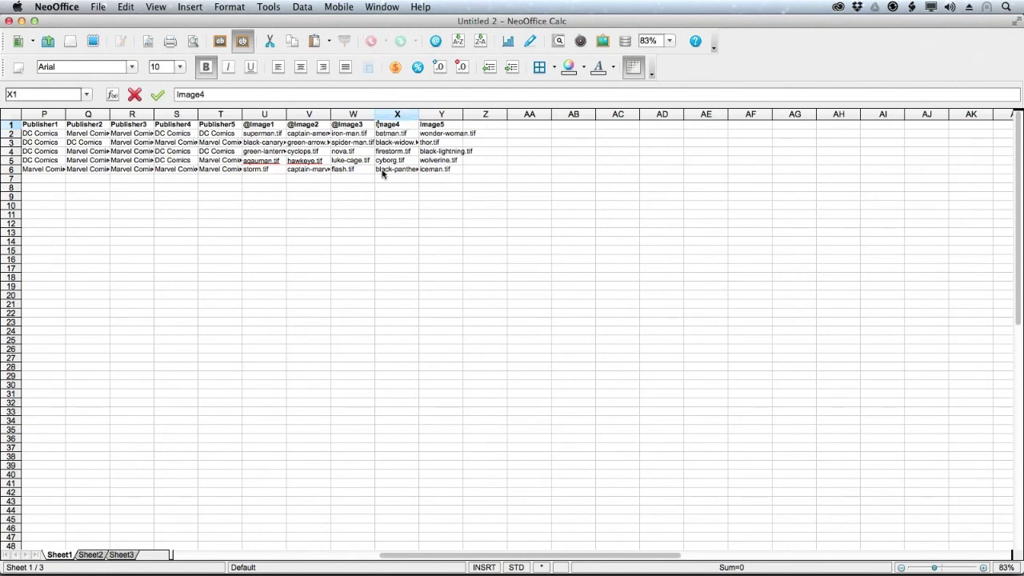
{"action": "type", "text": "@"}
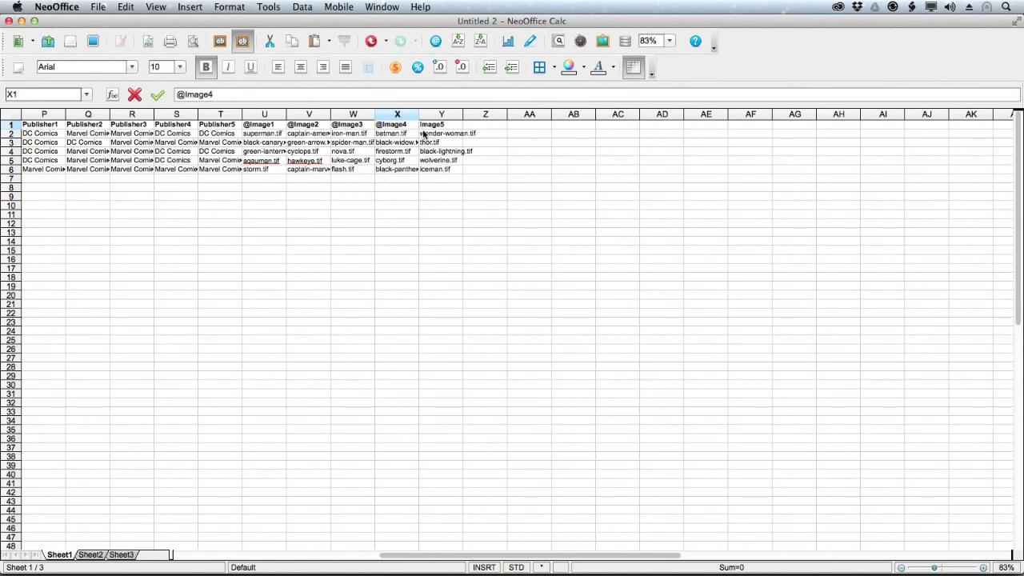
{"action": "double_click", "coordinate": [428, 127]}
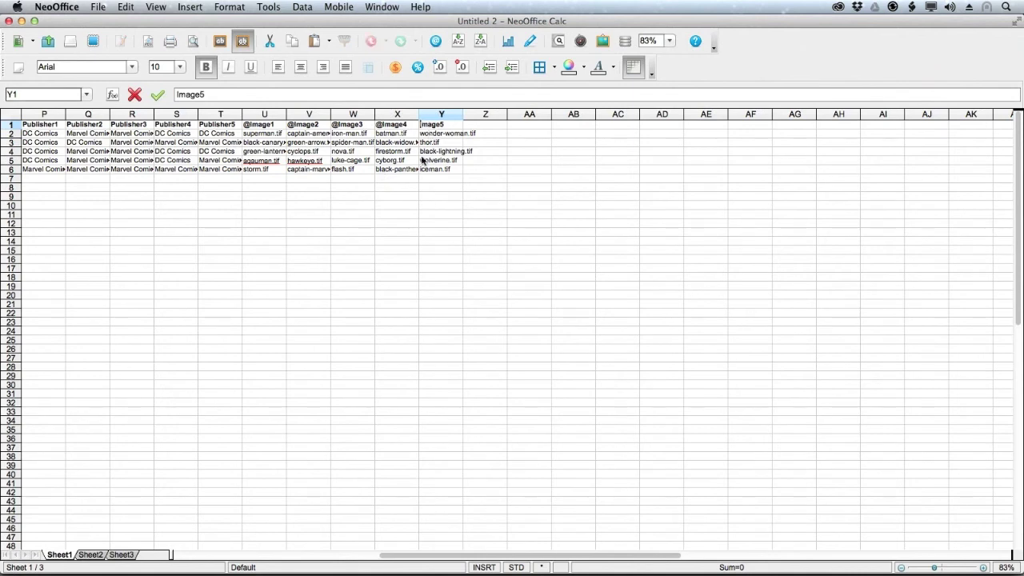
{"action": "type", "text": "@"}
{"action": "left_click", "coordinate": [499, 200]}
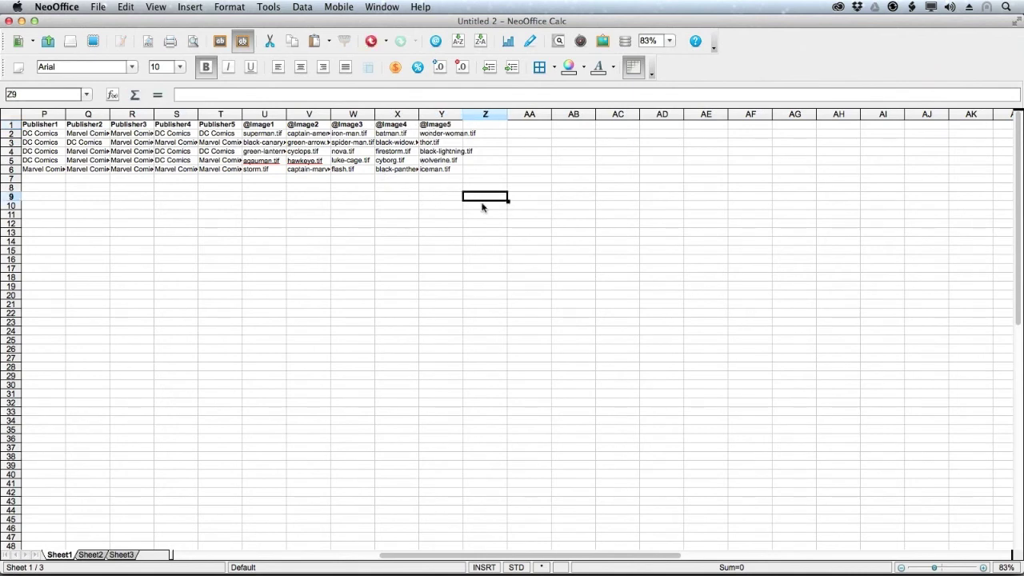
Step: Save the spreadsheet as "Super Business Card Setup multiple2.ods" in the TEXT folder of ILLUSTRATOR VARIABLE MULTIPLE
{"action": "left_click_drag", "start_coordinate": [416, 560], "coordinate": [172, 557]}
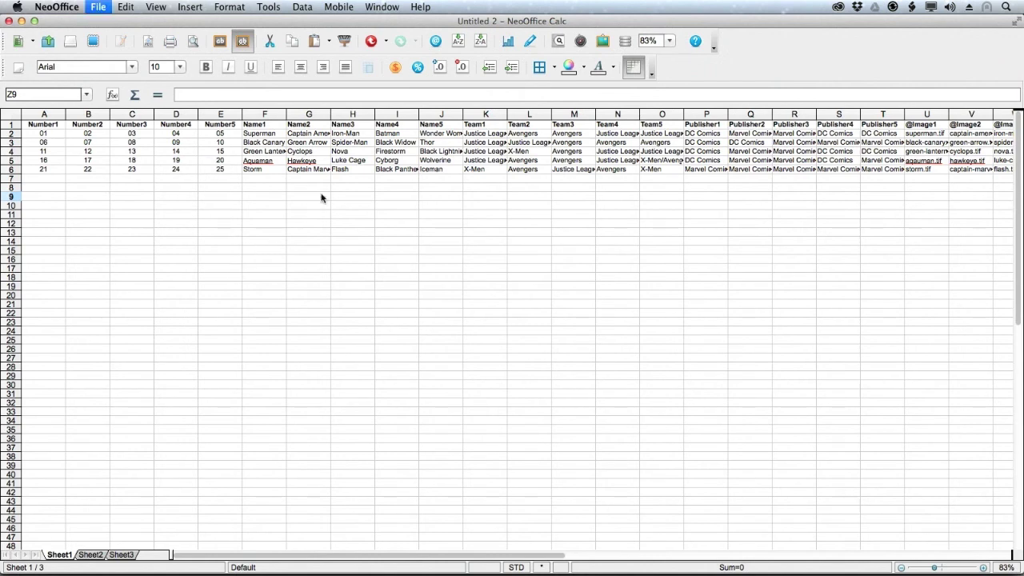
{"action": "key", "text": "super+s"}
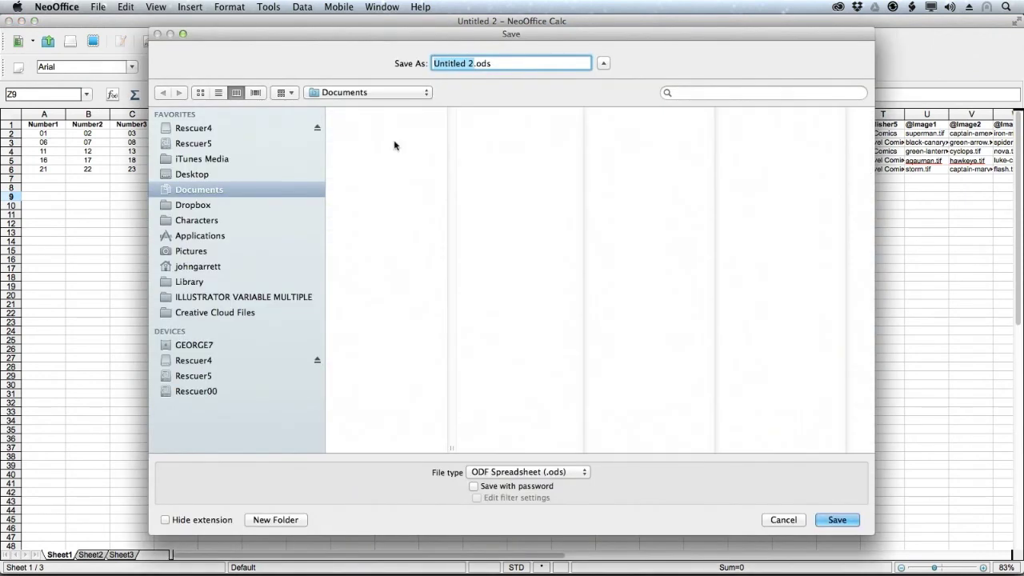
{"action": "left_click", "coordinate": [387, 94]}
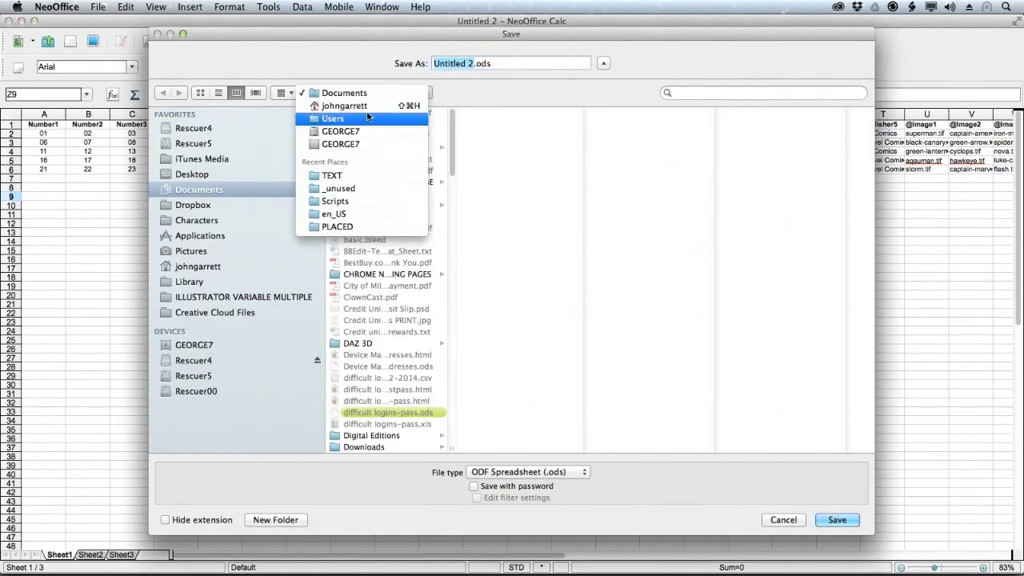
{"action": "left_click", "coordinate": [233, 302]}
{"action": "left_click", "coordinate": [232, 299]}
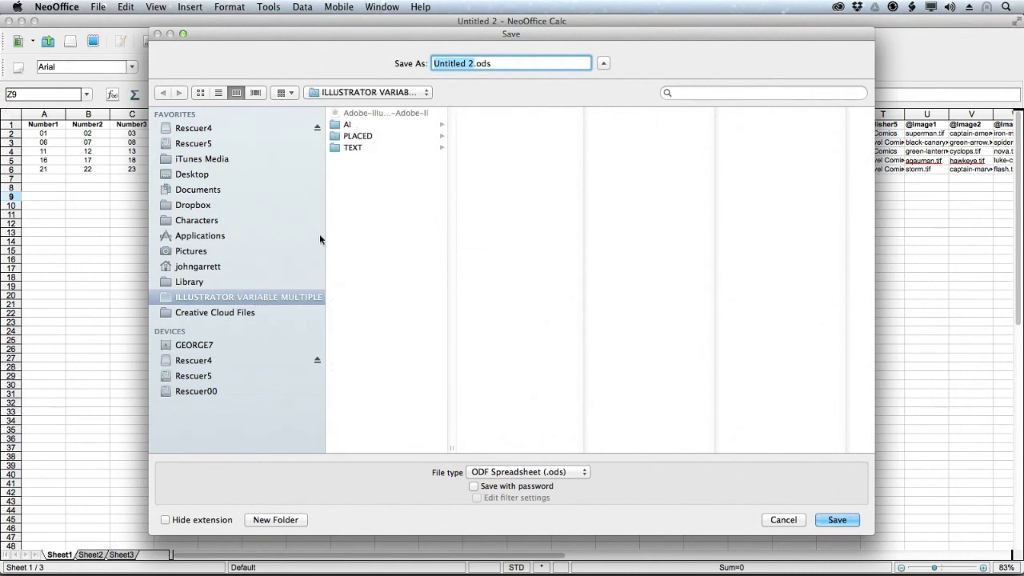
{"action": "left_click", "coordinate": [370, 146]}
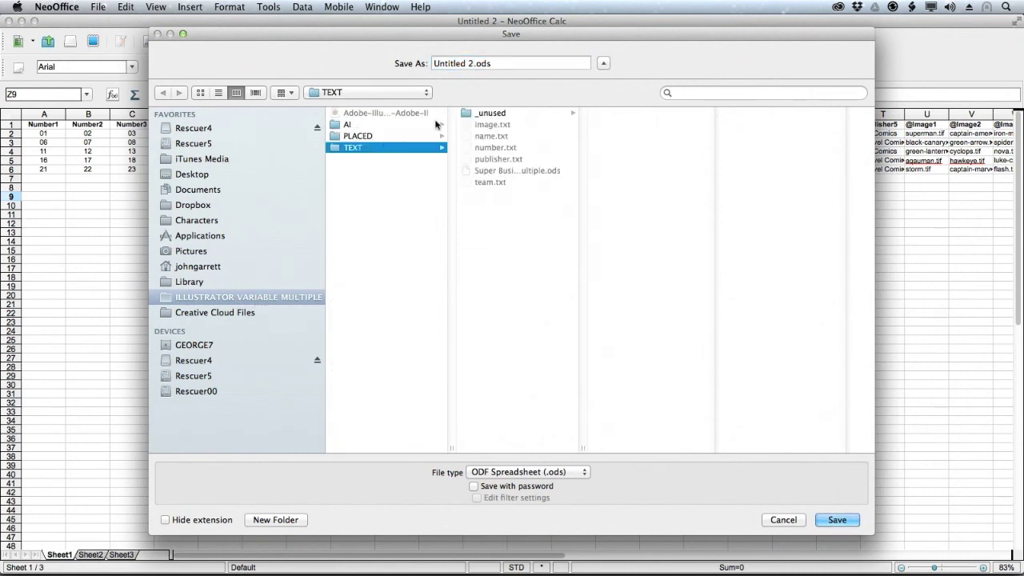
{"action": "left_click", "coordinate": [529, 172]}
{"action": "left_click", "coordinate": [575, 64]}
{"action": "type", "text": "2"}
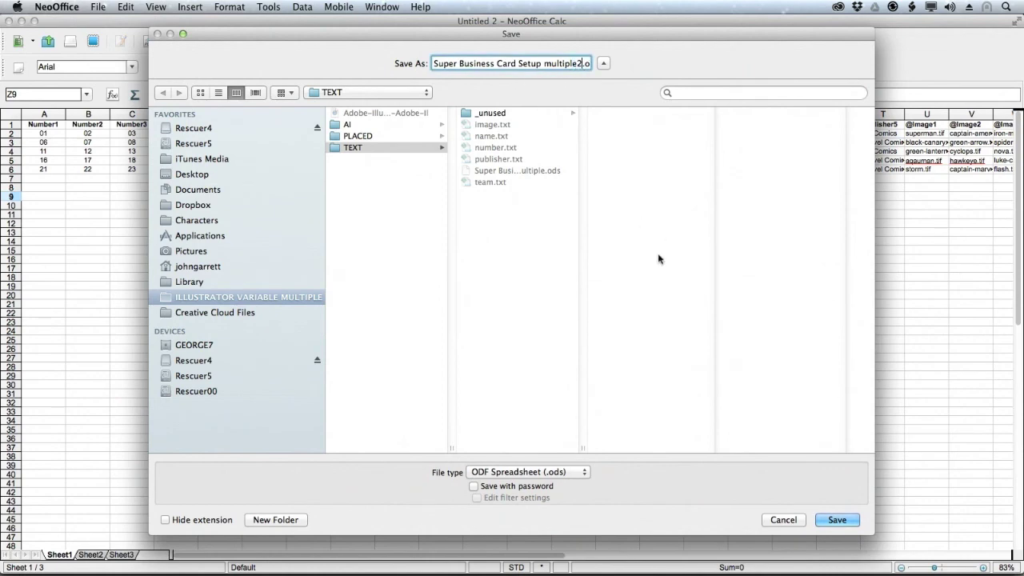
{"action": "left_click", "coordinate": [837, 520]}
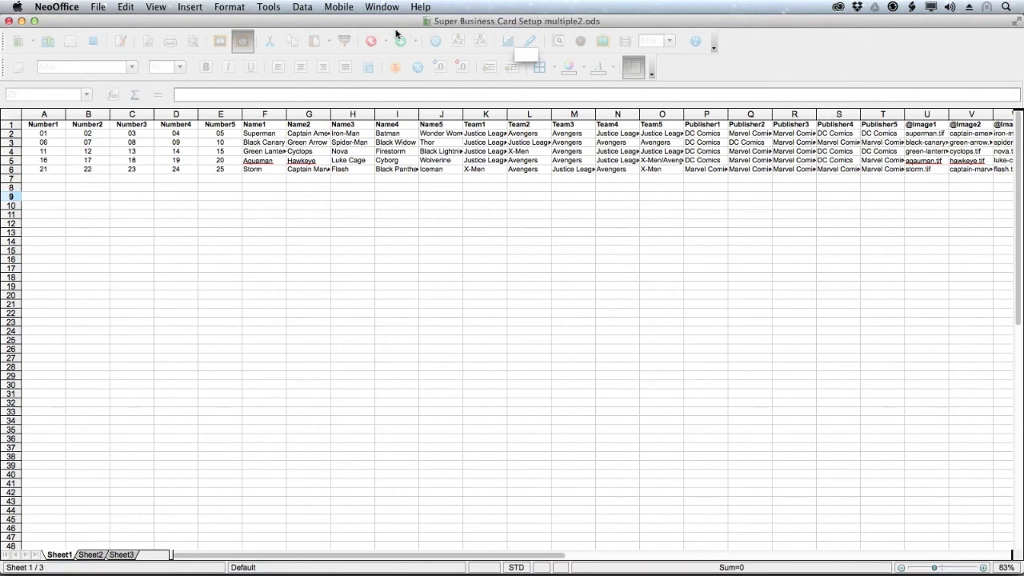
Step: Save a Text CSV copy named "Super Business Card Setup multiple2" in the TEXT folder, using UTF-8 and comma field delimiters
{"action": "left_click", "coordinate": [103, 7]}
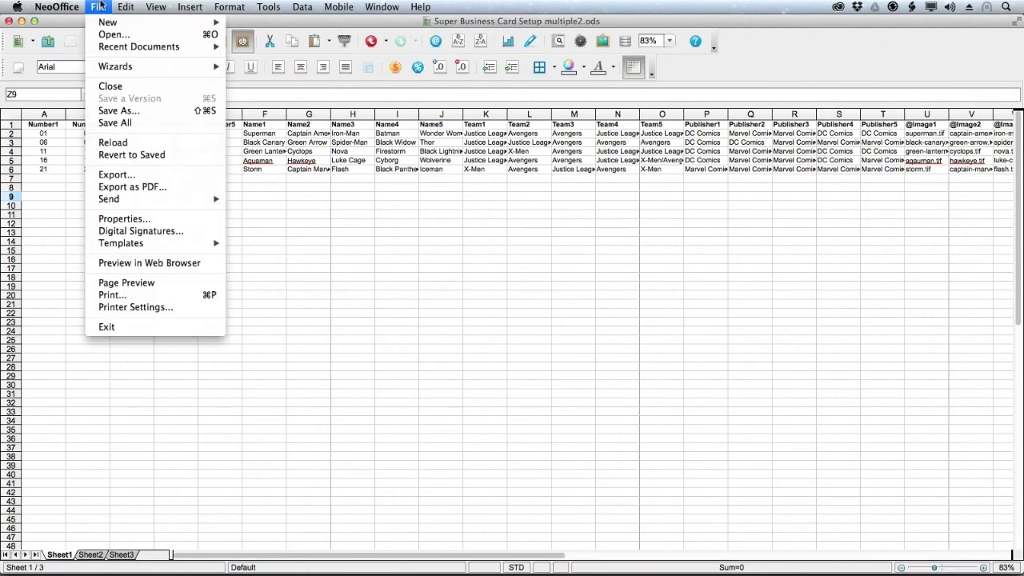
{"action": "left_click", "coordinate": [127, 110]}
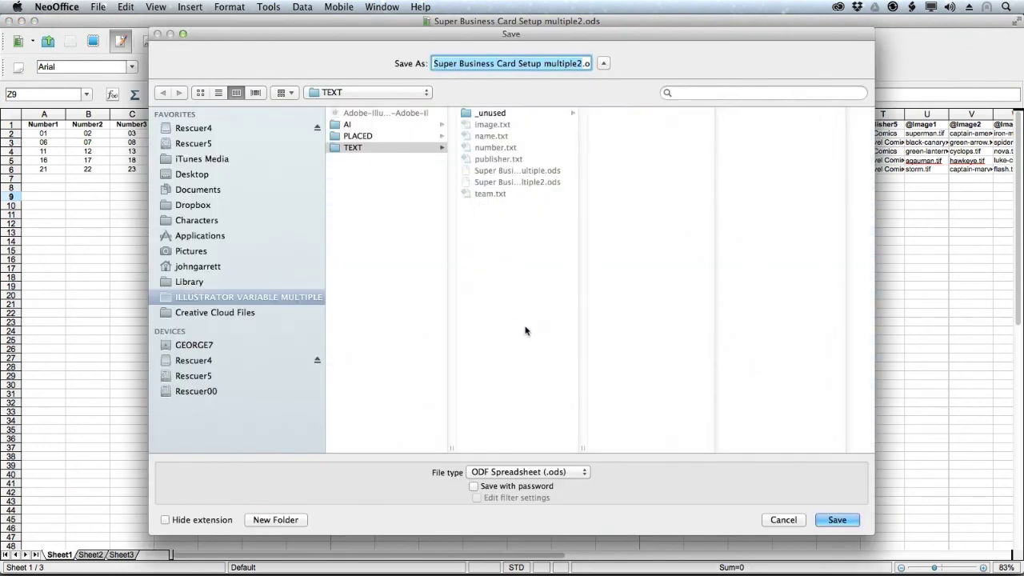
{"action": "left_click", "coordinate": [558, 478]}
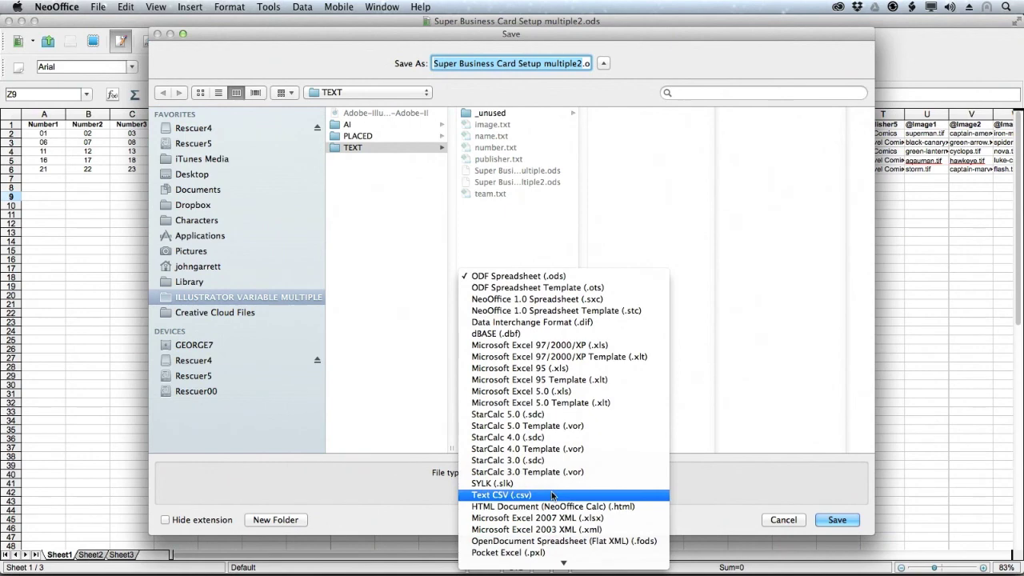
{"action": "left_click", "coordinate": [561, 496]}
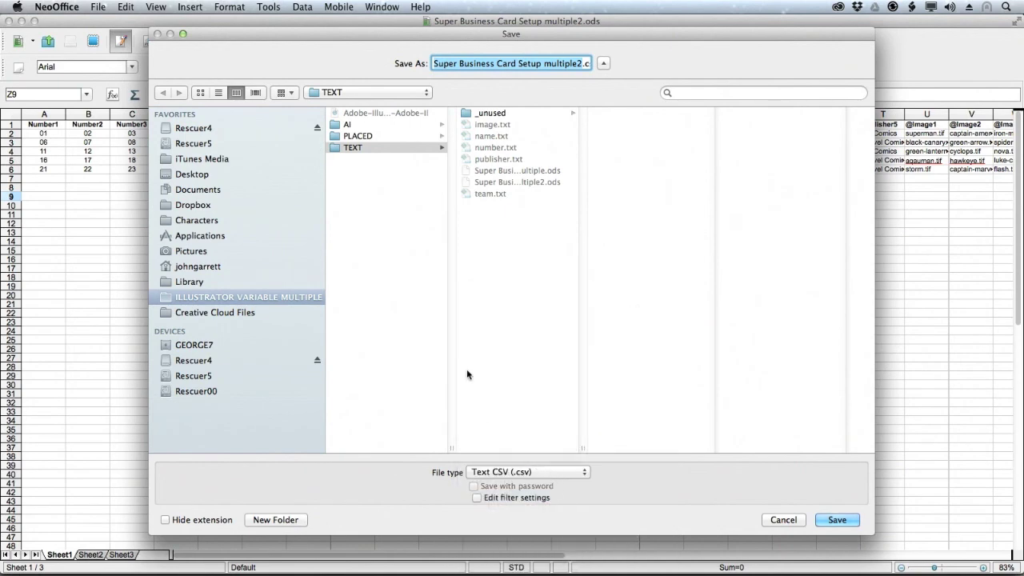
{"action": "left_click", "coordinate": [837, 520]}
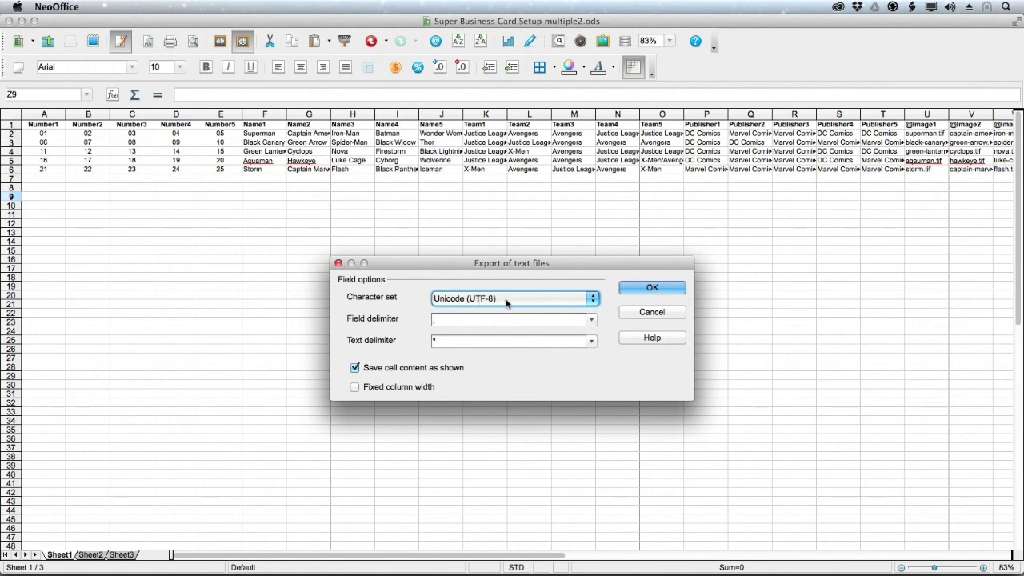
{"action": "left_click", "coordinate": [653, 289]}
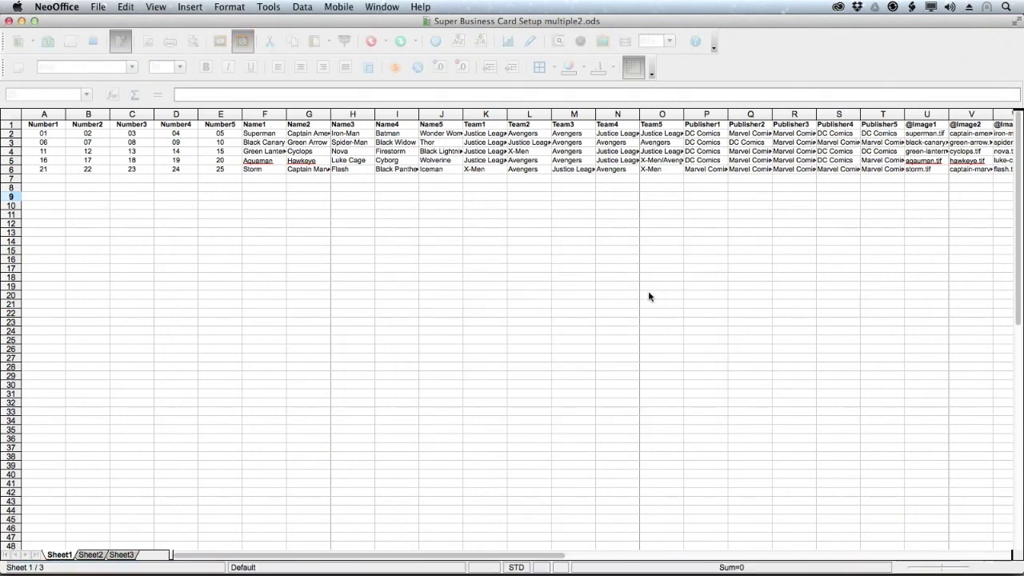
Step: Finish the CSV export of the spreadsheet and switch to Illustrator
{"action": "left_click", "coordinate": [511, 328]}
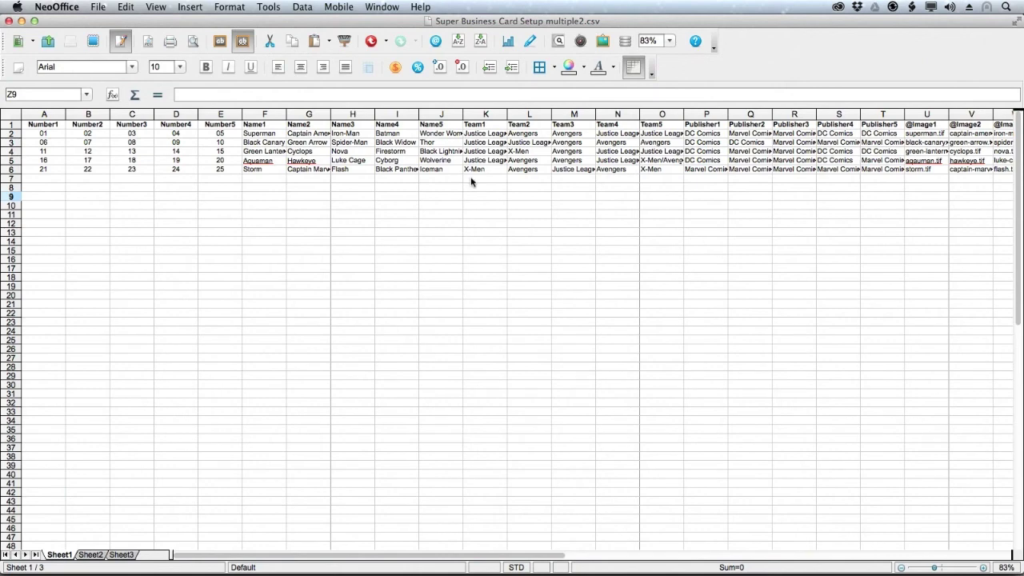
{"action": "key", "text": "super+Tab"}
{"action": "left_click", "coordinate": [316, 288]}
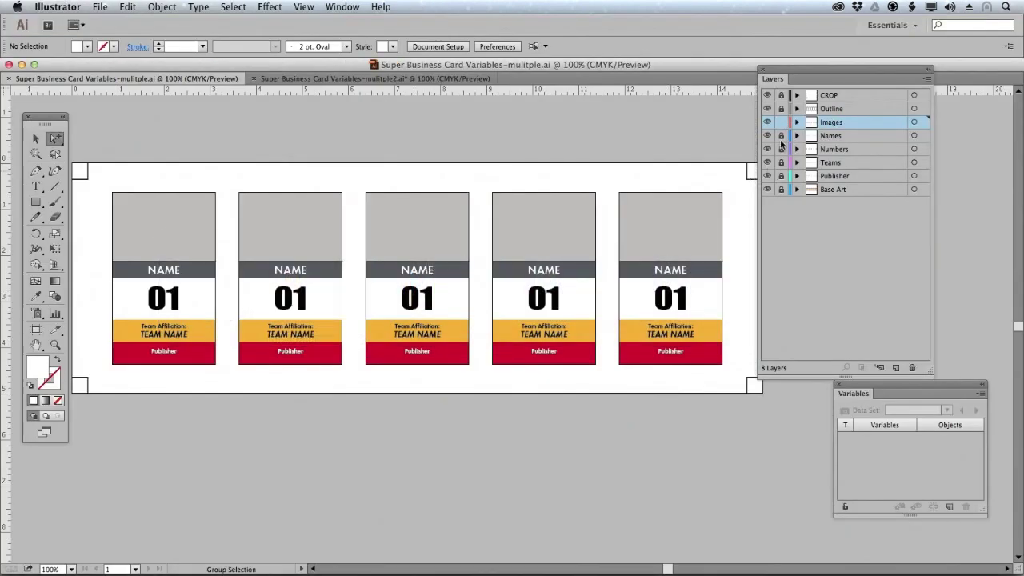
Step: Unlock the Names, Numbers, Teams and Publisher layers and save the document
{"action": "left_click_drag", "start_coordinate": [782, 136], "coordinate": [784, 175]}
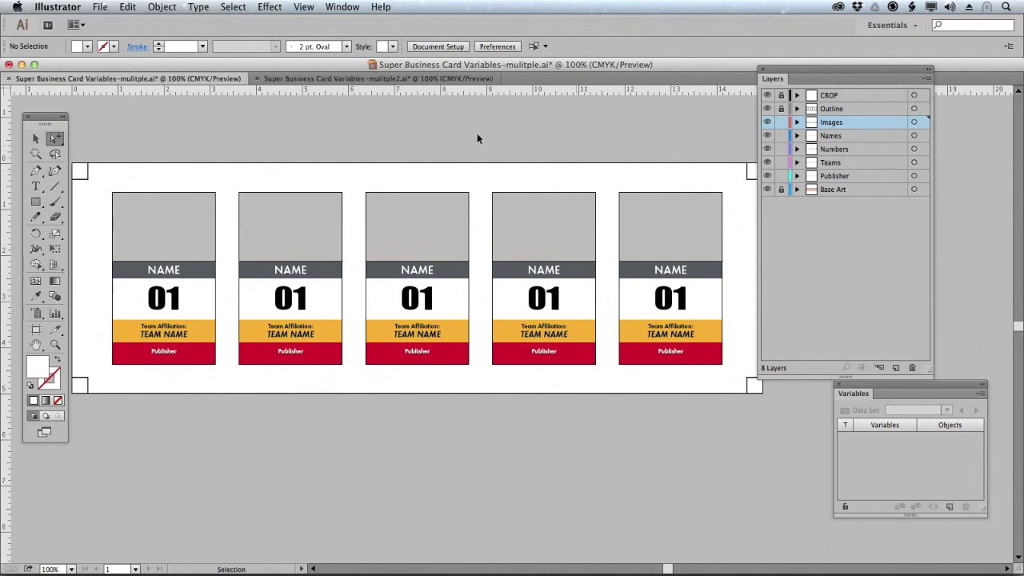
{"action": "key", "text": "super+s"}
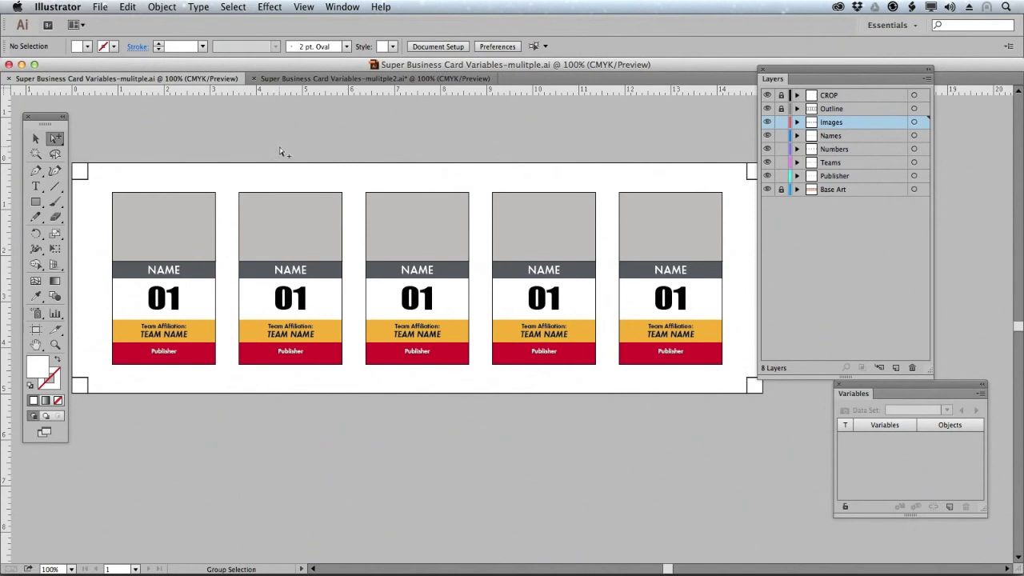
Step: Run the VariableImporter script and load "Super Business Card Setup multiple2.csv" from the TEXT folder
{"action": "left_click", "coordinate": [104, 8]}
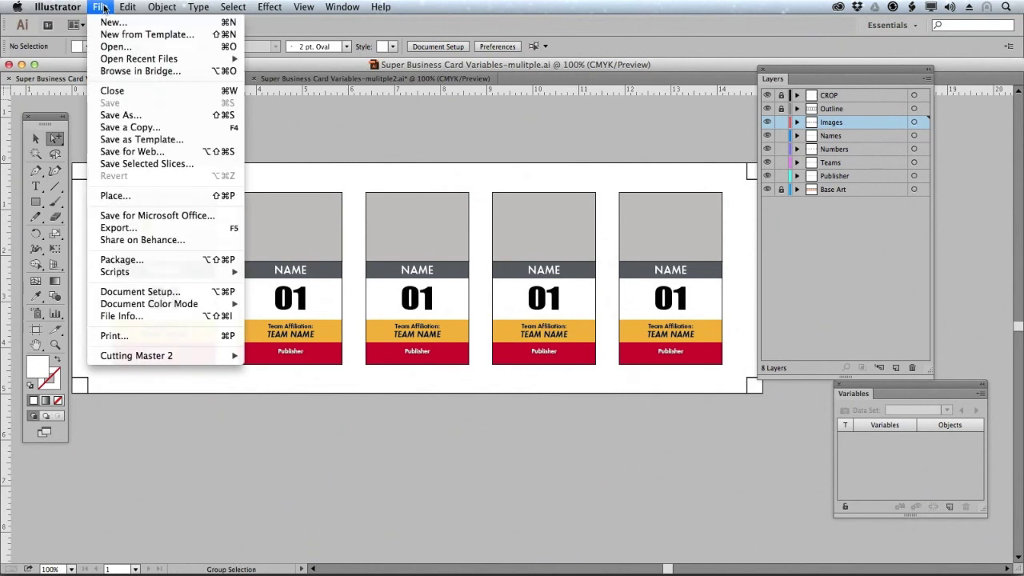
{"action": "mouse_move", "coordinate": [138, 273]}
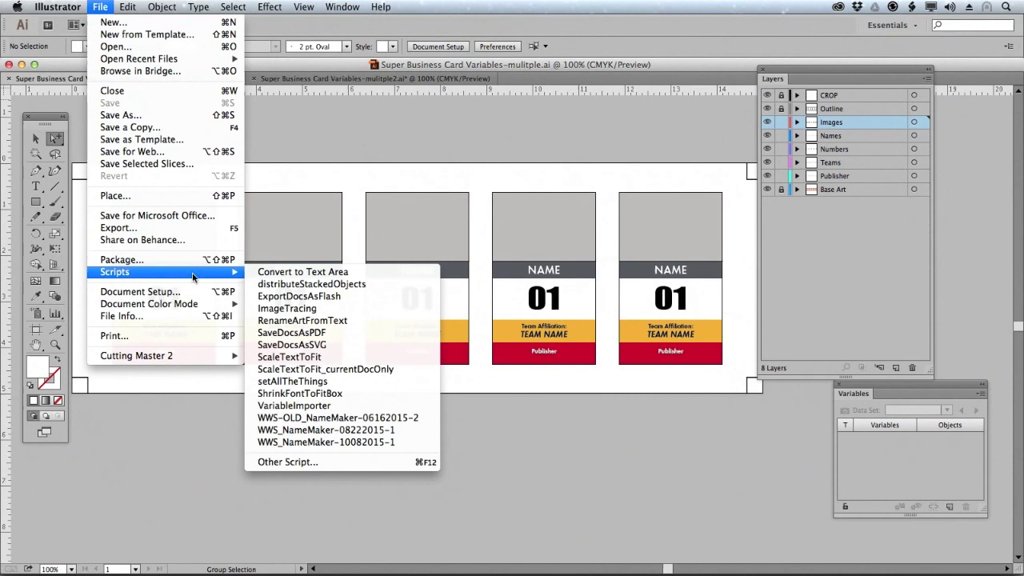
{"action": "left_click", "coordinate": [349, 406]}
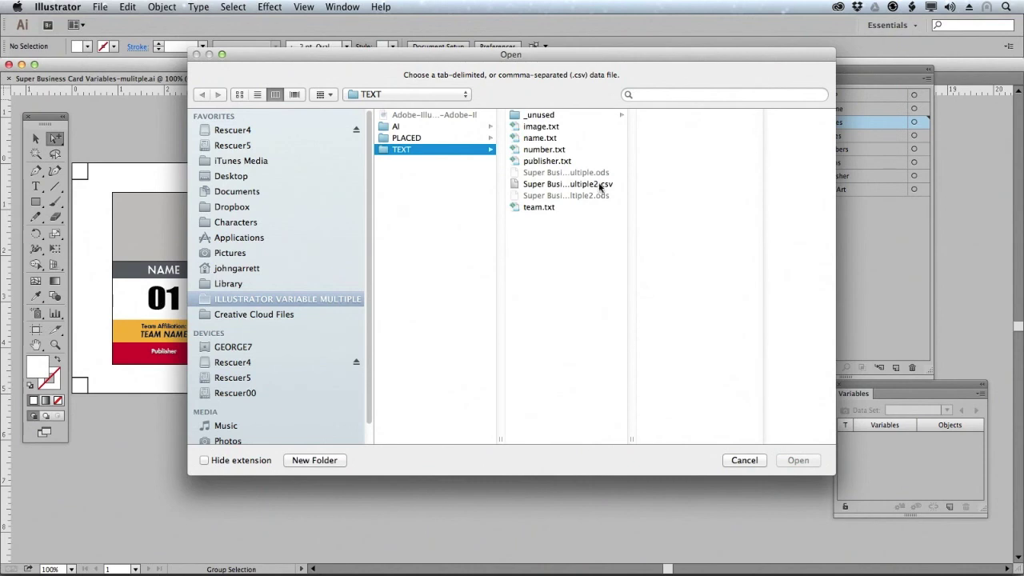
{"action": "left_click", "coordinate": [600, 187]}
{"action": "left_click", "coordinate": [797, 460]}
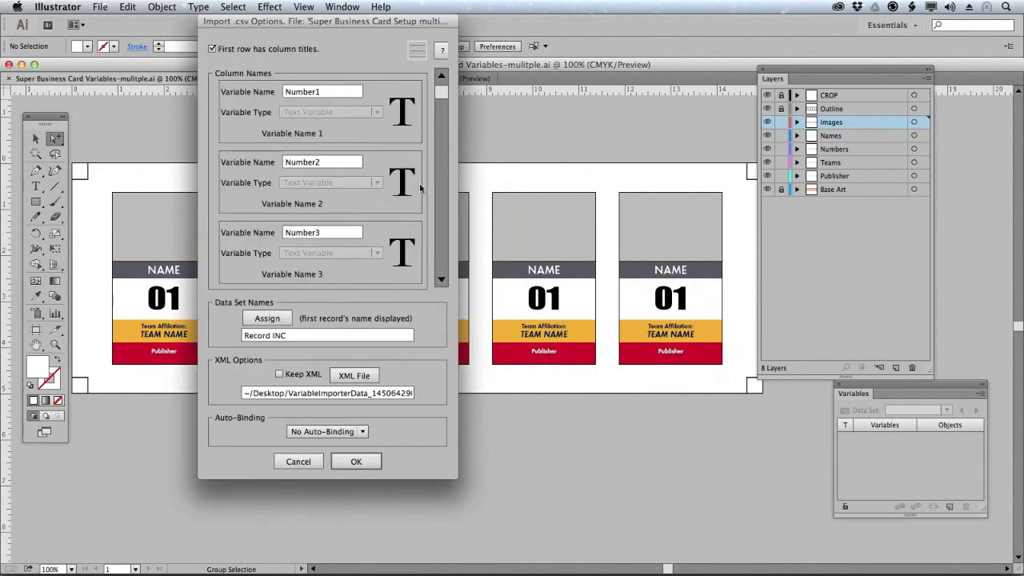
Step: Set the PLACED folder of ILLUSTRATOR VARIABLE MULTIPLE as the prepended path for all image variables in the import options
{"action": "left_click_drag", "start_coordinate": [416, 26], "coordinate": [514, 40]}
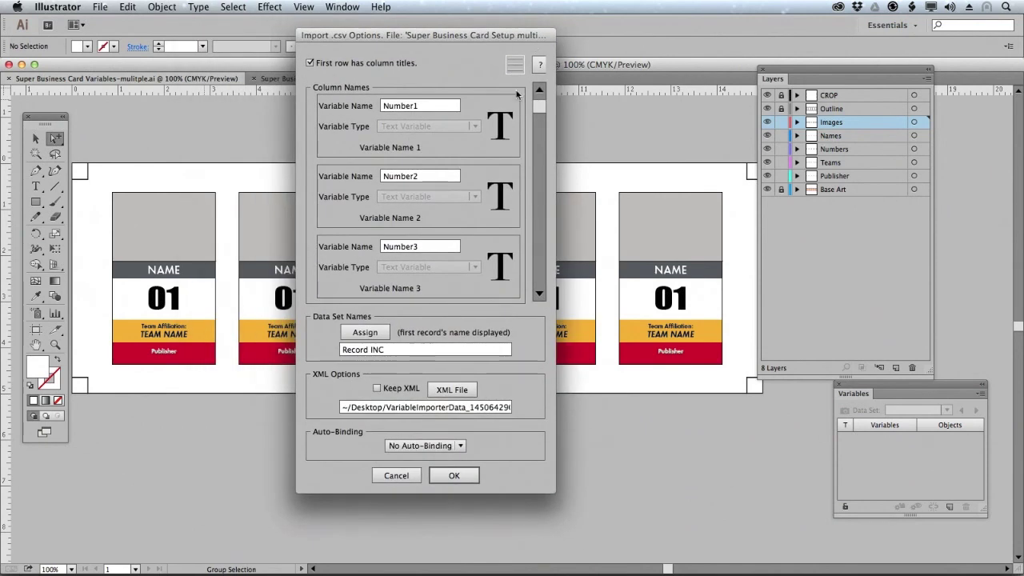
{"action": "left_click_drag", "start_coordinate": [541, 108], "coordinate": [548, 260]}
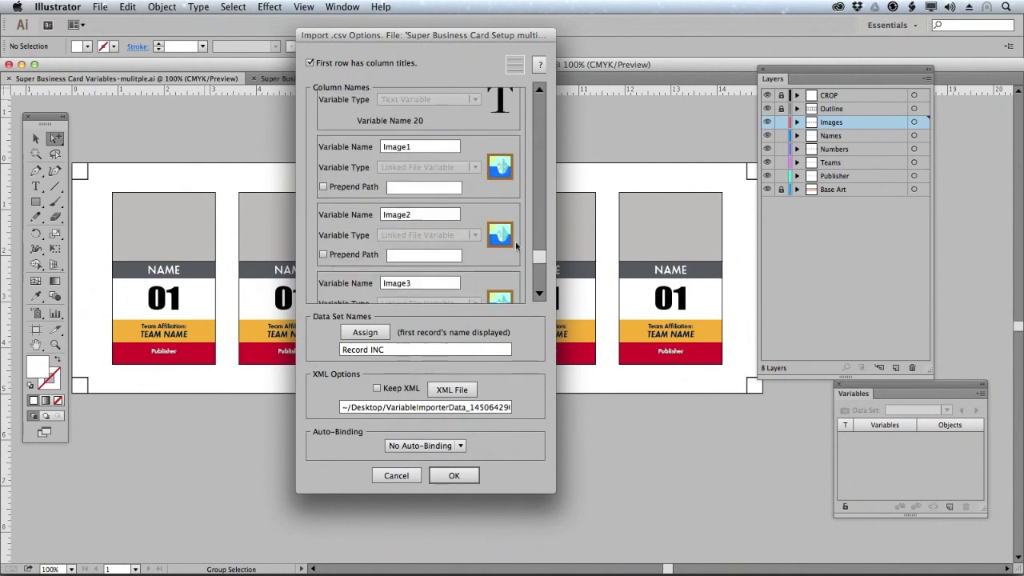
{"action": "mouse_move", "coordinate": [539, 260]}
{"action": "left_mouse_down"}
{"action": "mouse_move", "coordinate": [539, 283]}
{"action": "mouse_move", "coordinate": [541, 259]}
{"action": "left_mouse_up"}
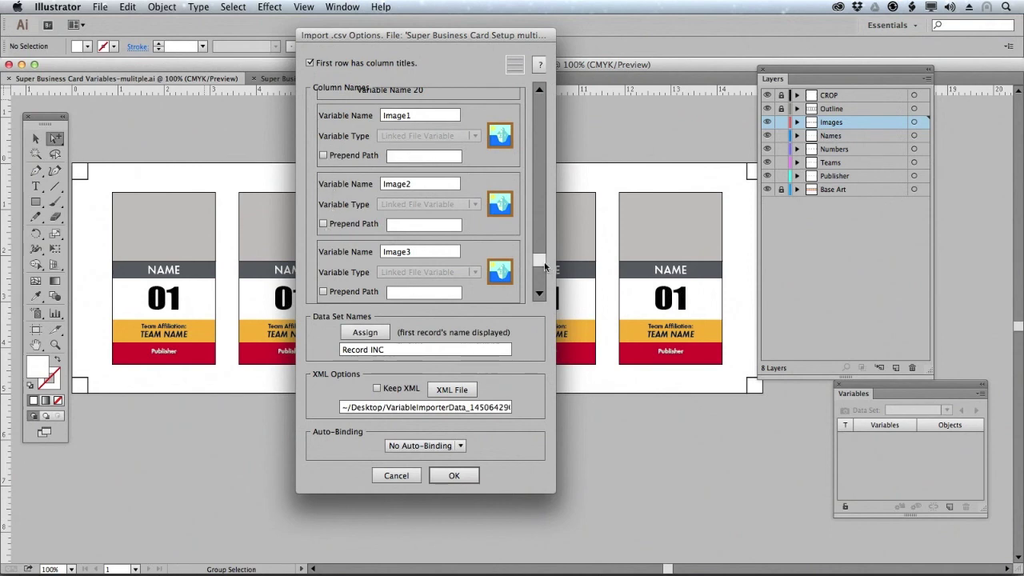
{"action": "left_click_drag", "start_coordinate": [539, 266], "coordinate": [545, 282]}
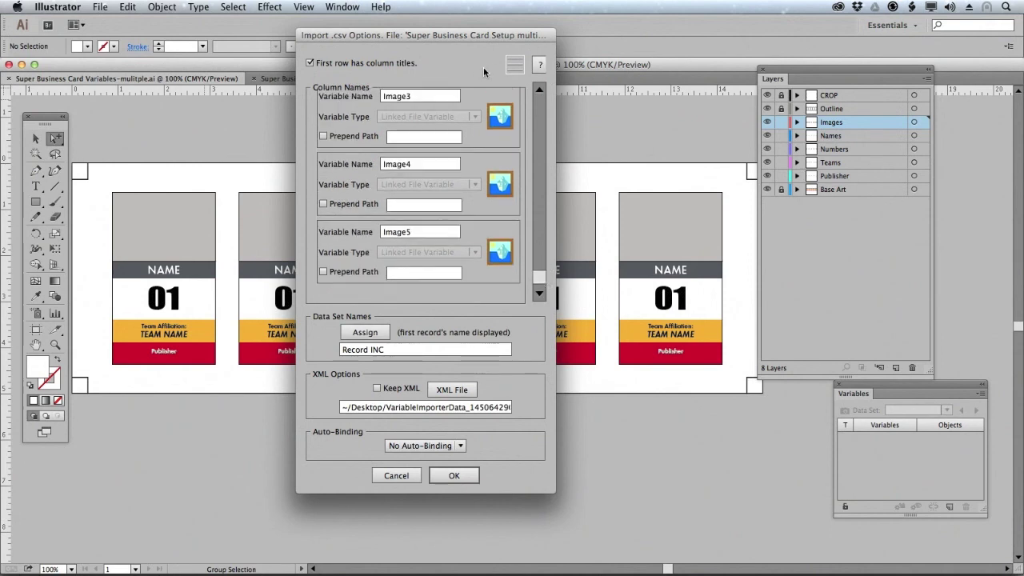
{"action": "left_click", "coordinate": [514, 65]}
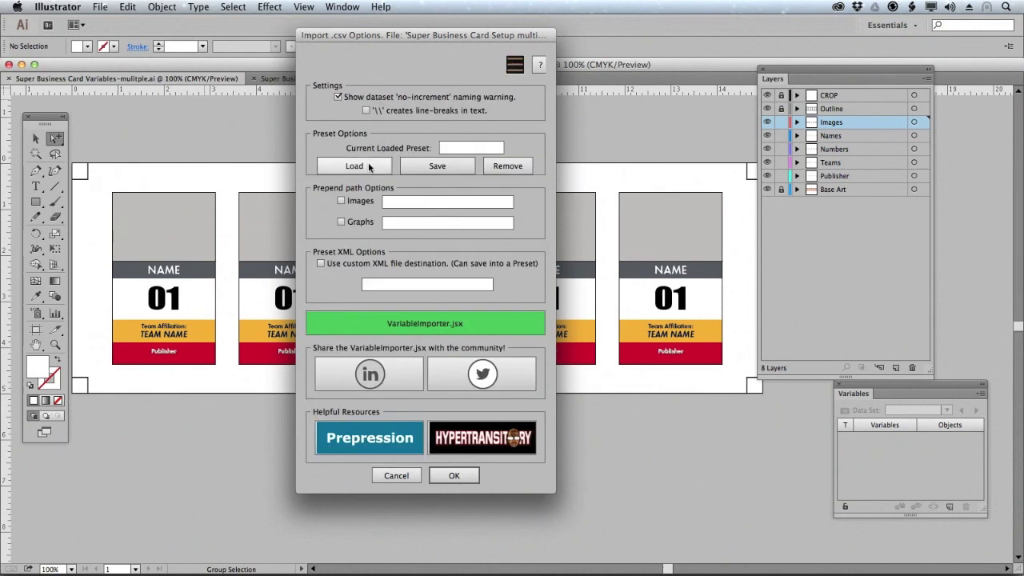
{"action": "left_click", "coordinate": [341, 202]}
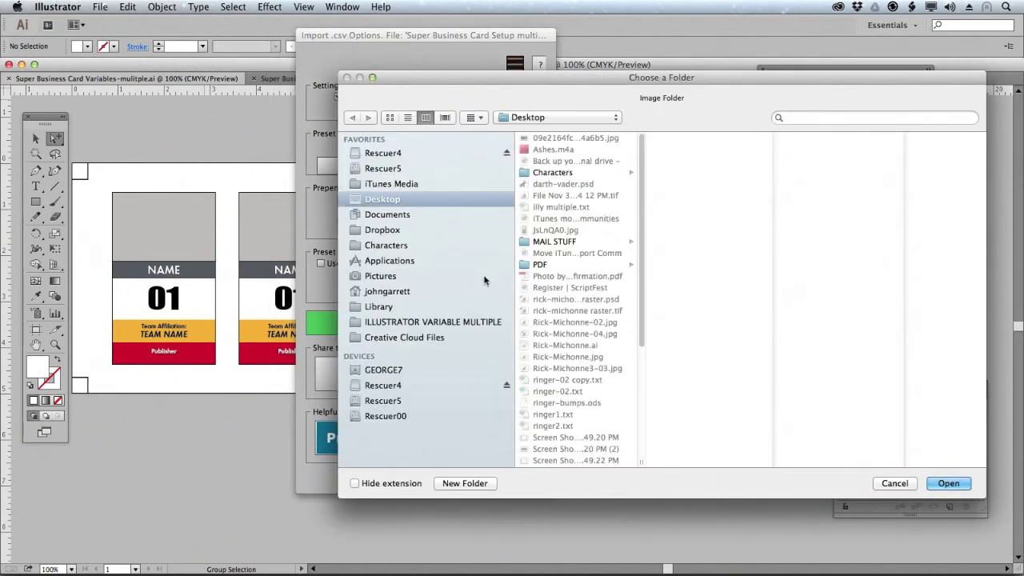
{"action": "left_click", "coordinate": [448, 322]}
{"action": "left_click", "coordinate": [560, 162]}
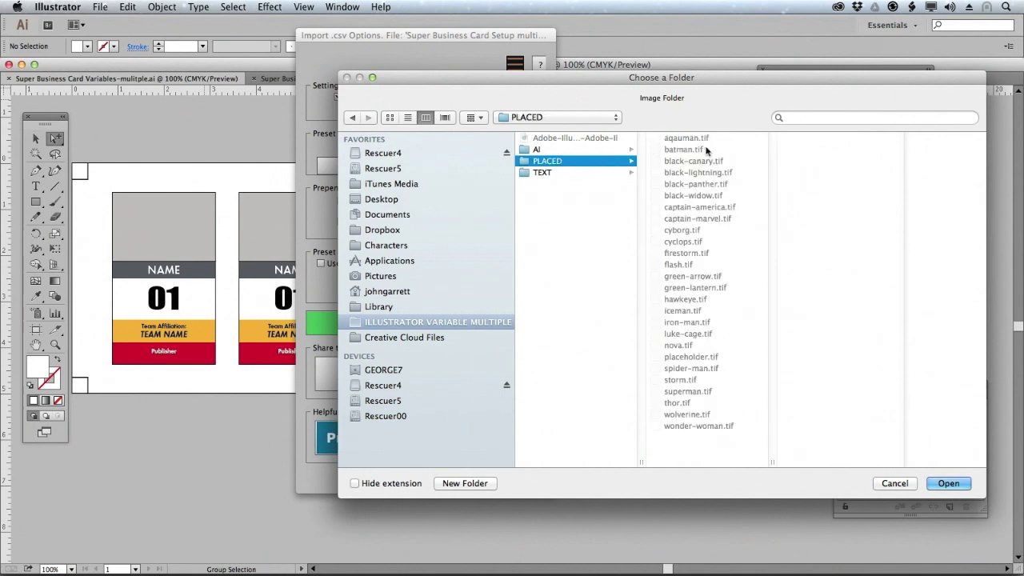
{"action": "left_click", "coordinate": [947, 484]}
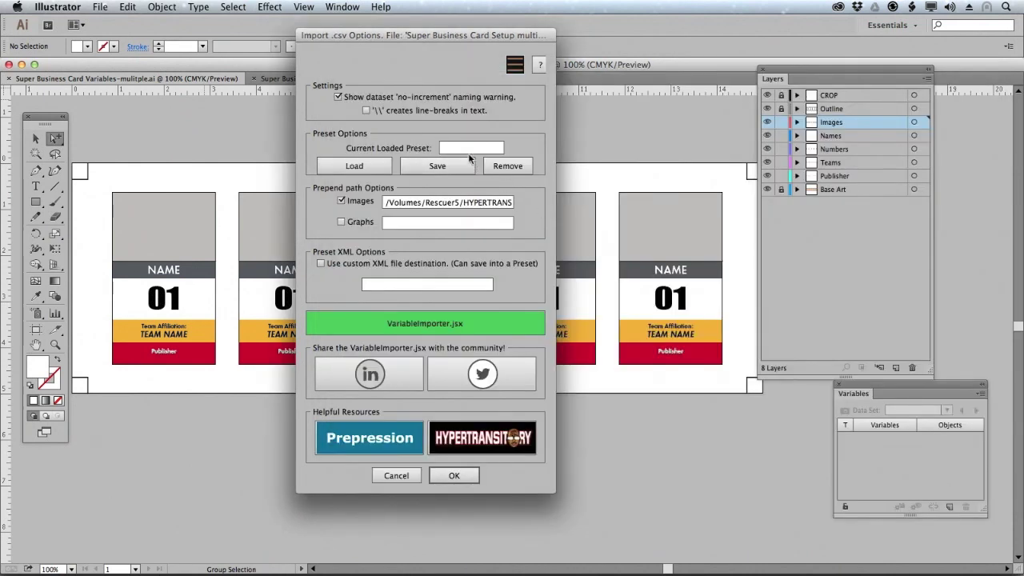
{"action": "left_click", "coordinate": [512, 69]}
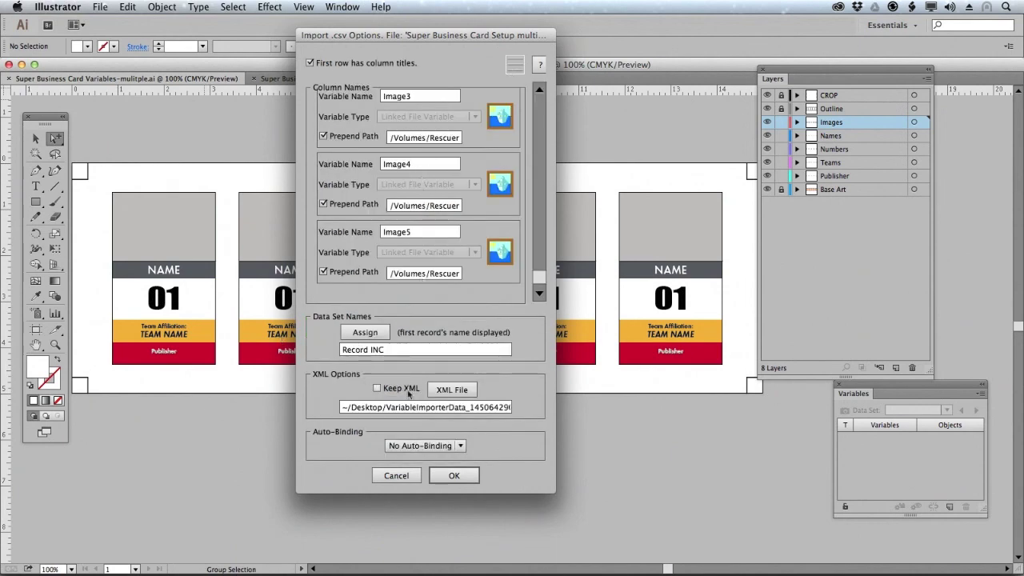
Step: Set auto-binding to Bind by Name and import the data sets
{"action": "left_click", "coordinate": [460, 446]}
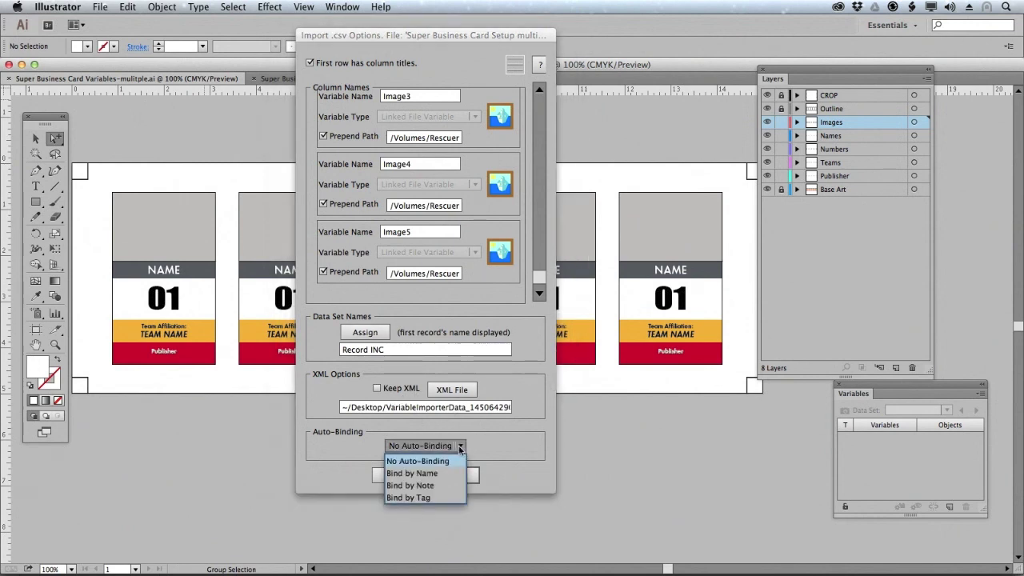
{"action": "left_click", "coordinate": [444, 475]}
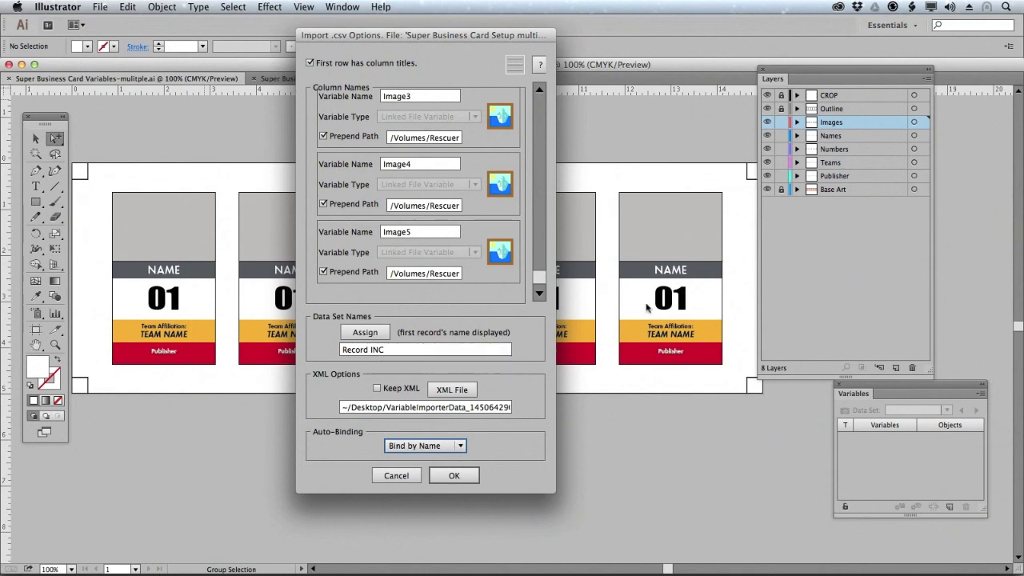
{"action": "left_click", "coordinate": [459, 478]}
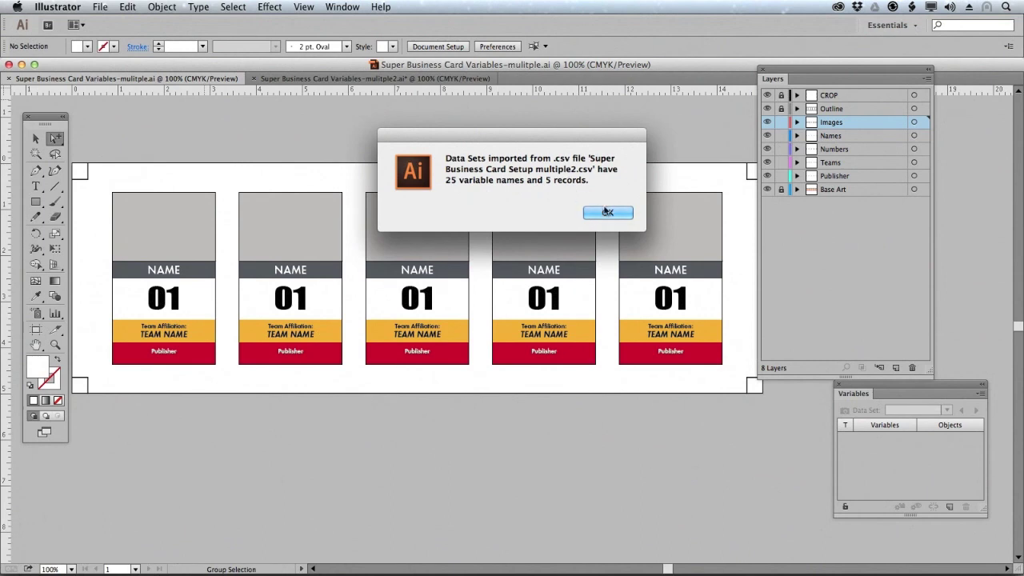
{"action": "left_click", "coordinate": [608, 213]}
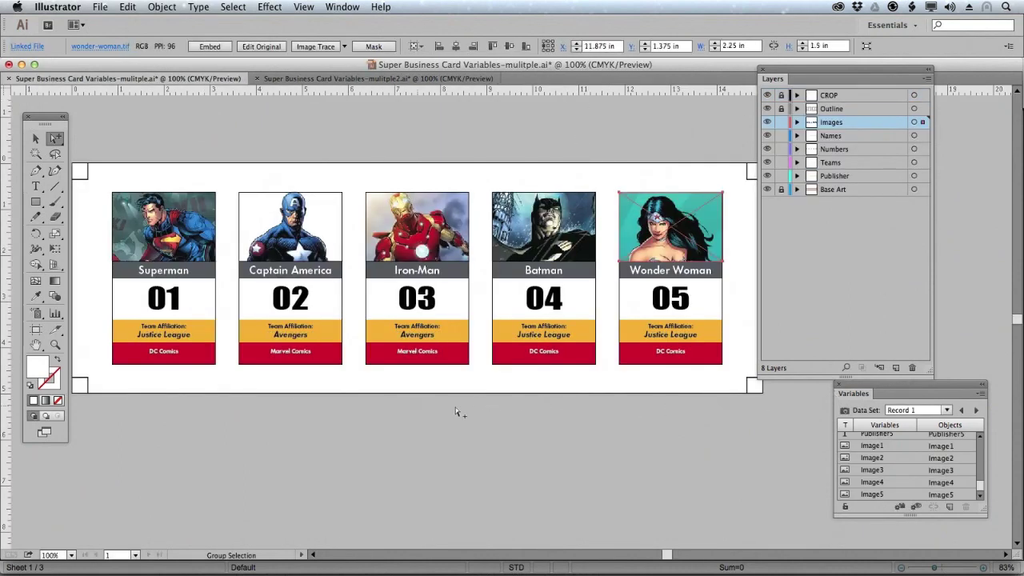
Step: Preview the cards by stepping through the imported data sets up to Record 5, then past Record 1 to Record 2
{"action": "left_click_drag", "start_coordinate": [883, 385], "coordinate": [455, 398]}
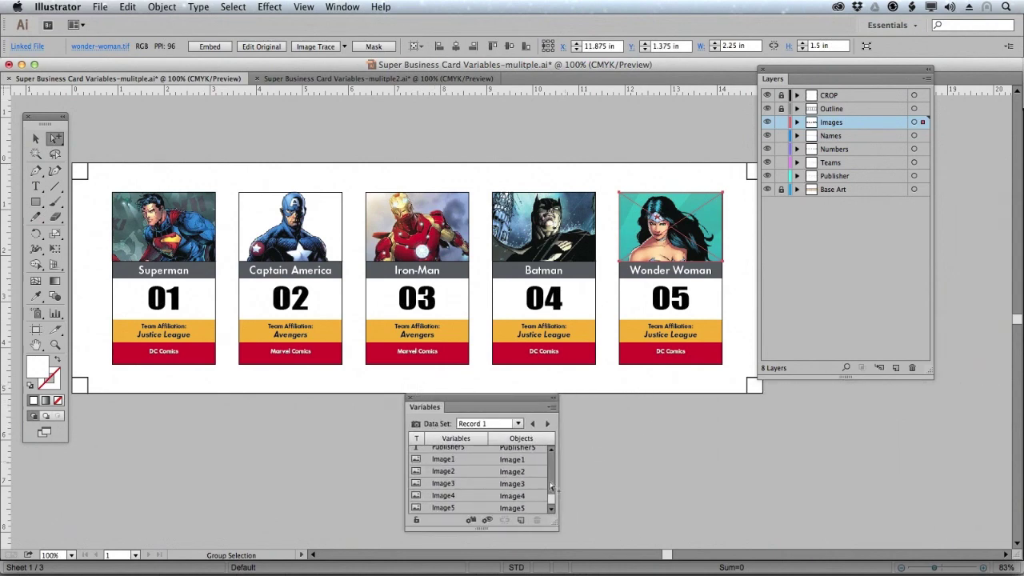
{"action": "left_click", "coordinate": [548, 424]}
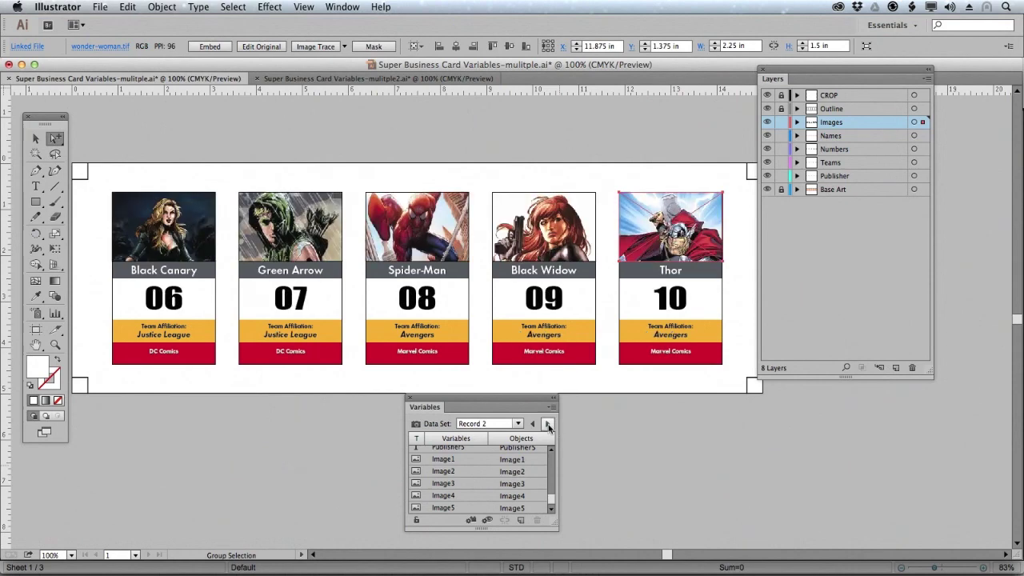
{"action": "left_click", "coordinate": [548, 424]}
{"action": "left_click", "coordinate": [548, 424]}
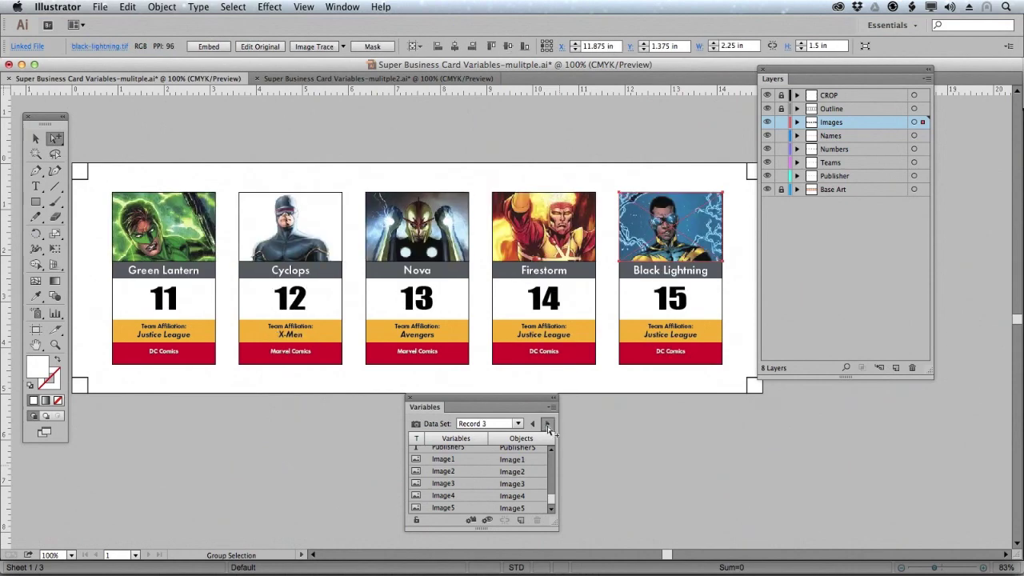
{"action": "left_click", "coordinate": [547, 423]}
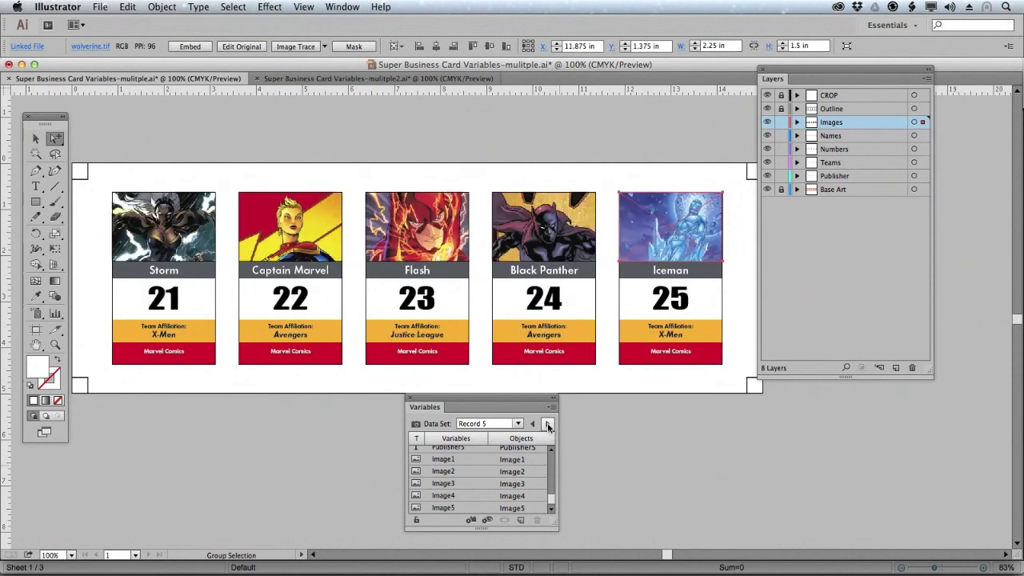
{"action": "left_click", "coordinate": [548, 424]}
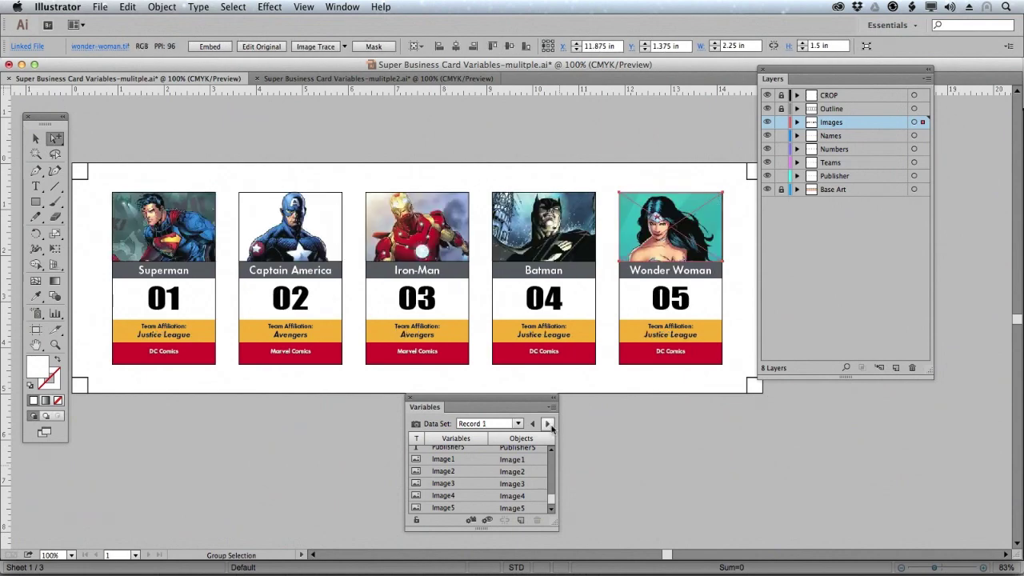
{"action": "left_click", "coordinate": [547, 424]}
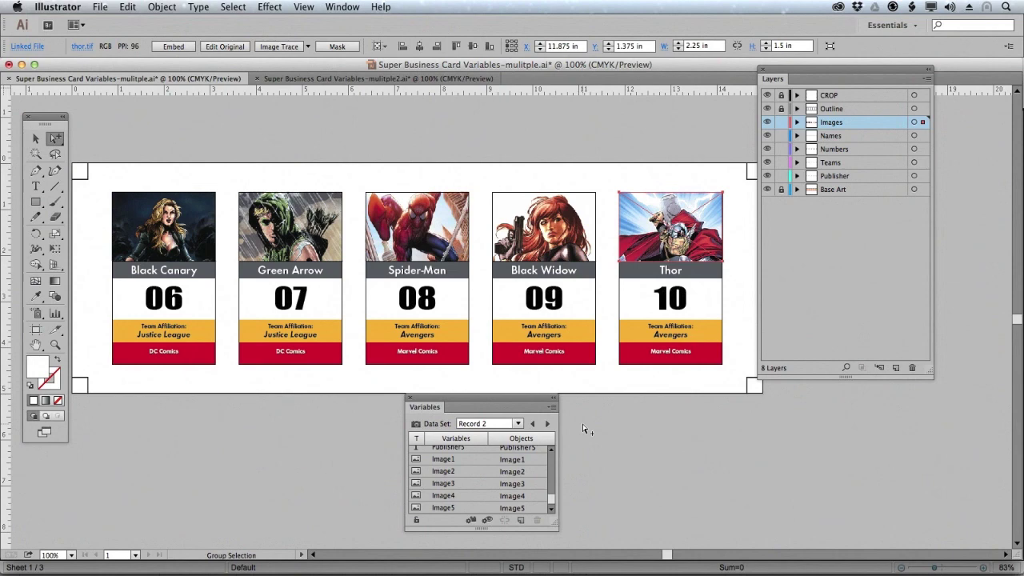
{"action": "key", "text": "super+Tab"}
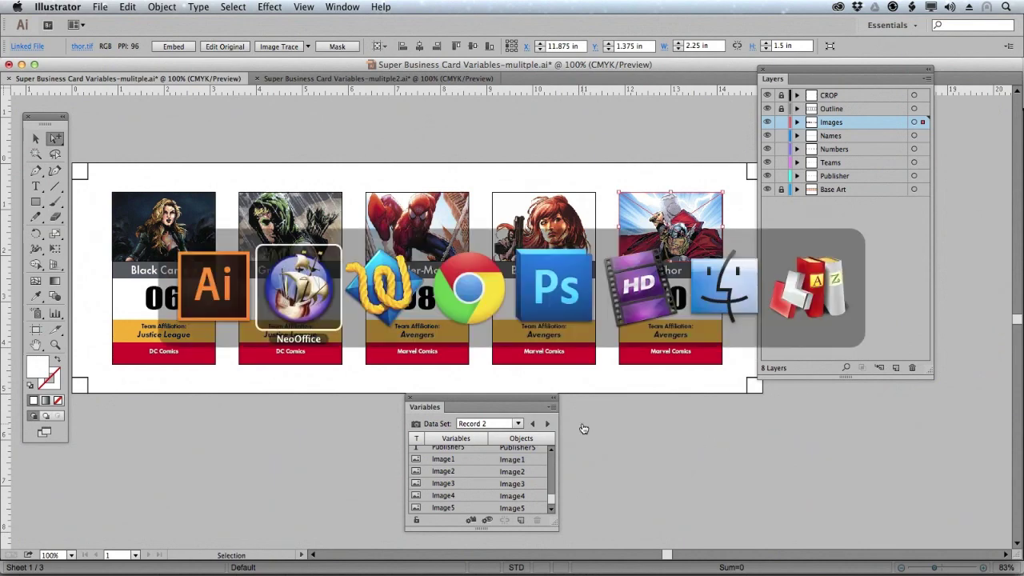
{"action": "key", "text": "super+Tab"}
{"action": "key", "text": "super+Tab"}
{"action": "key", "text": "super+Tab"}
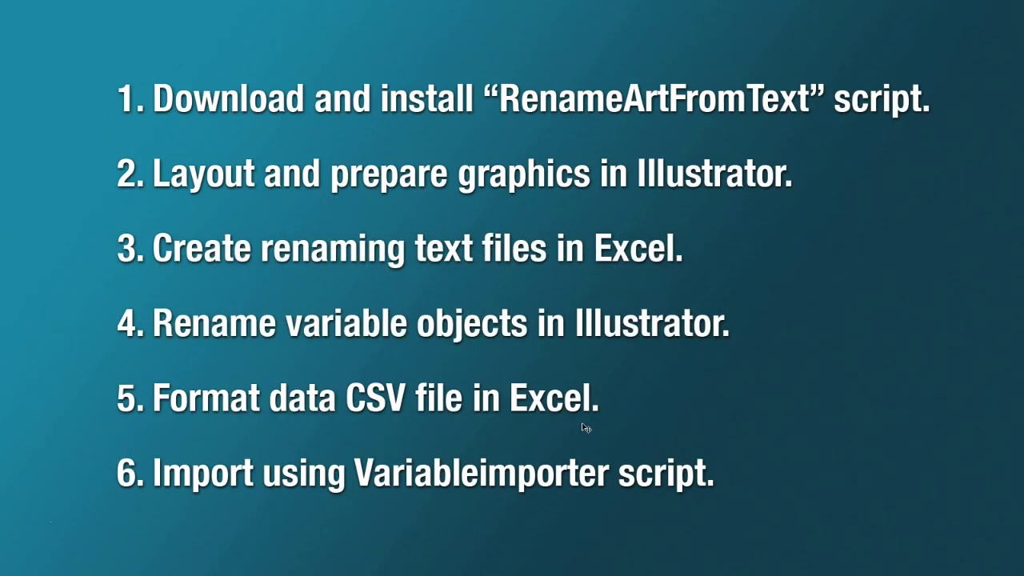